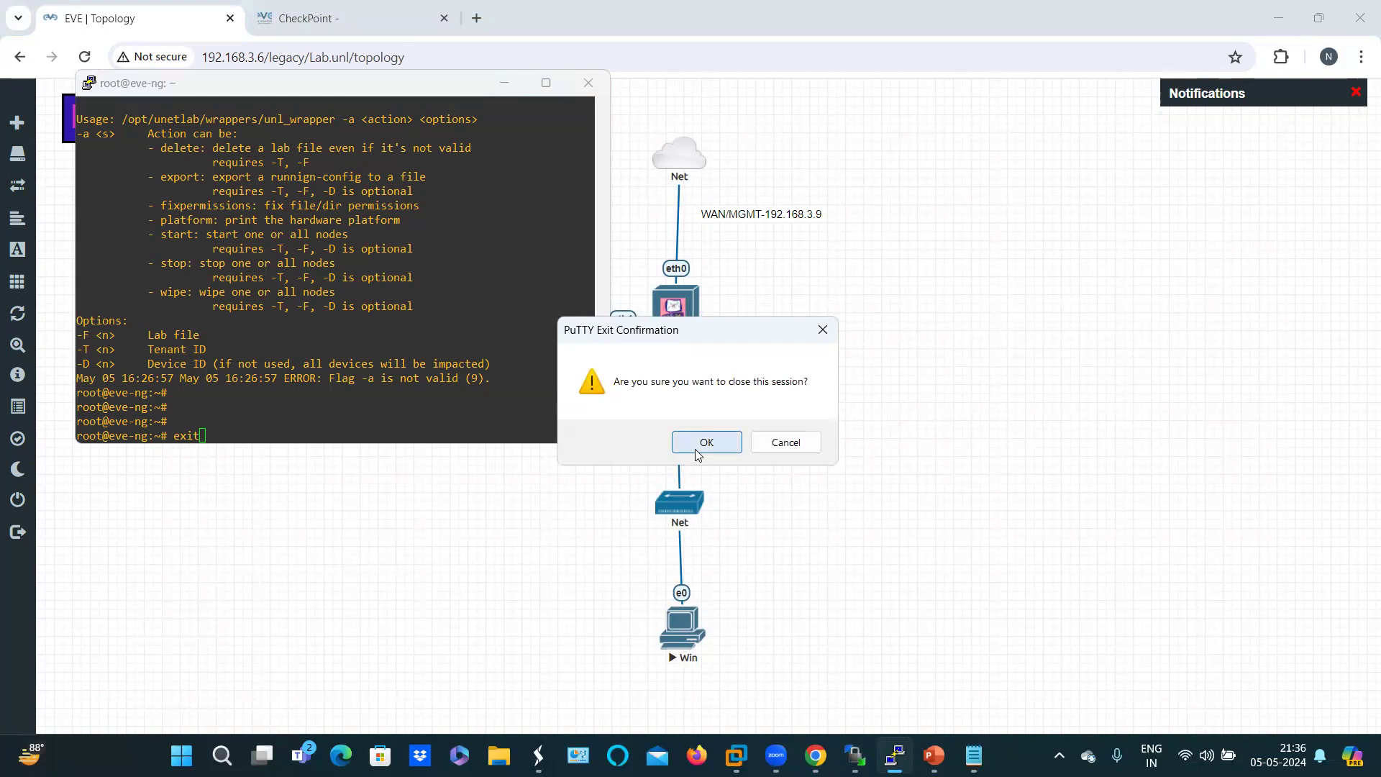
# Step: Close the old PuTTY session, open a console on the CP gateway and log in as the administrator
pyautogui.click(689, 295)
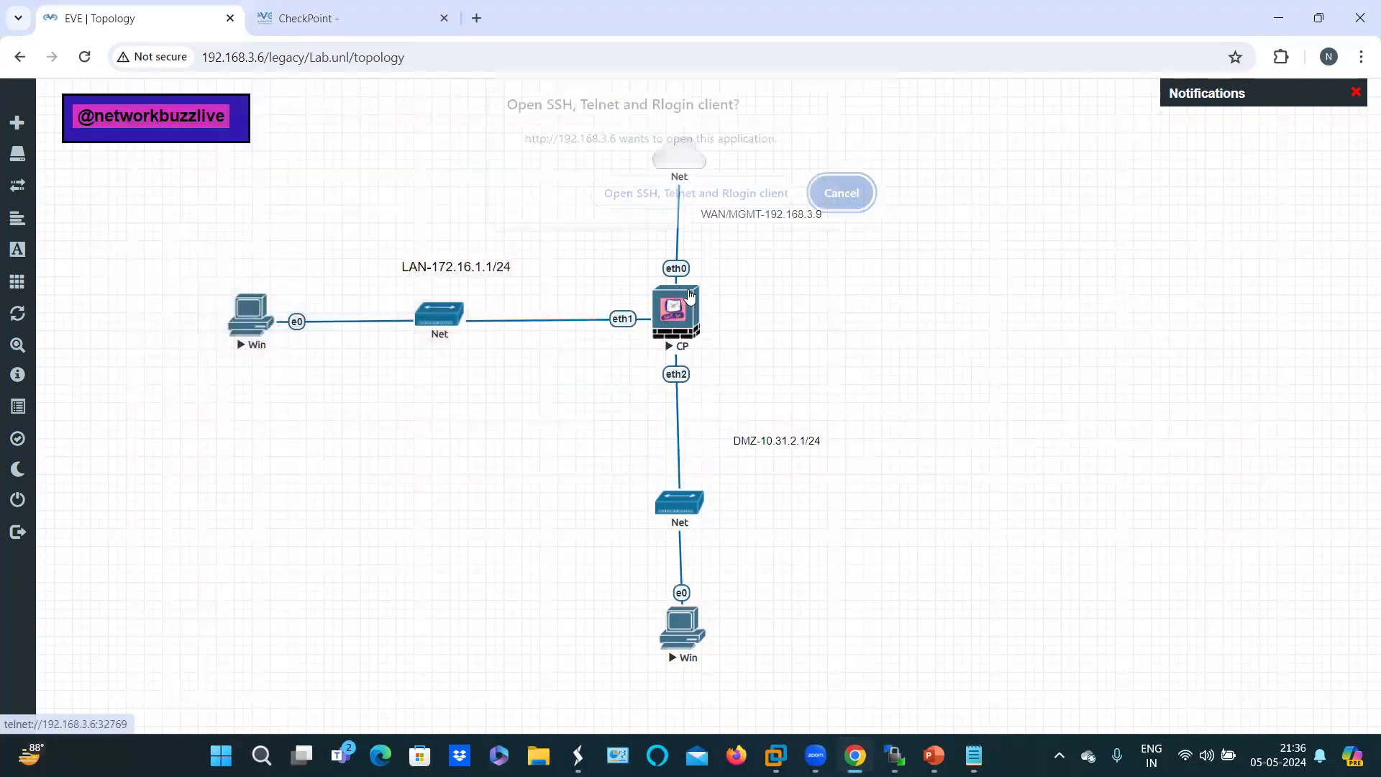
pyautogui.click(674, 186)
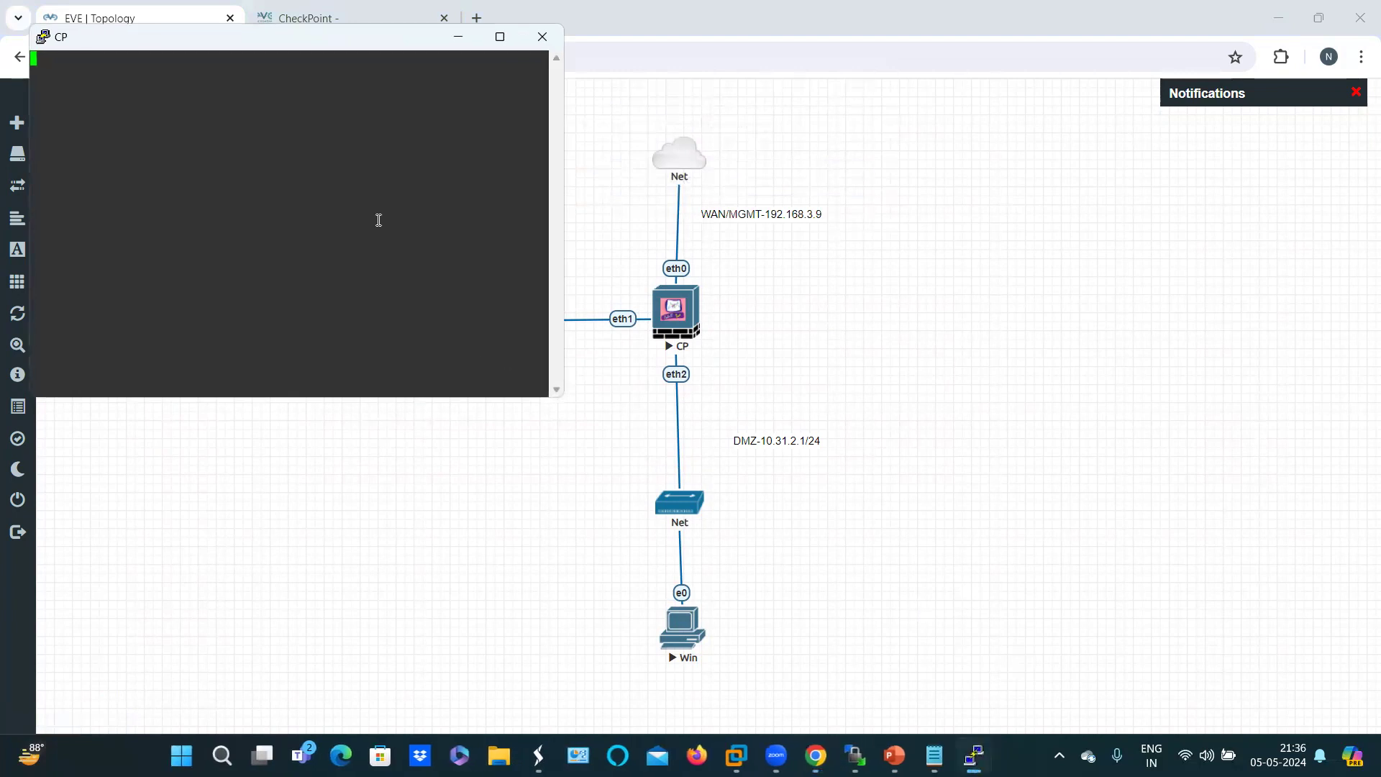
pyautogui.write('admin')
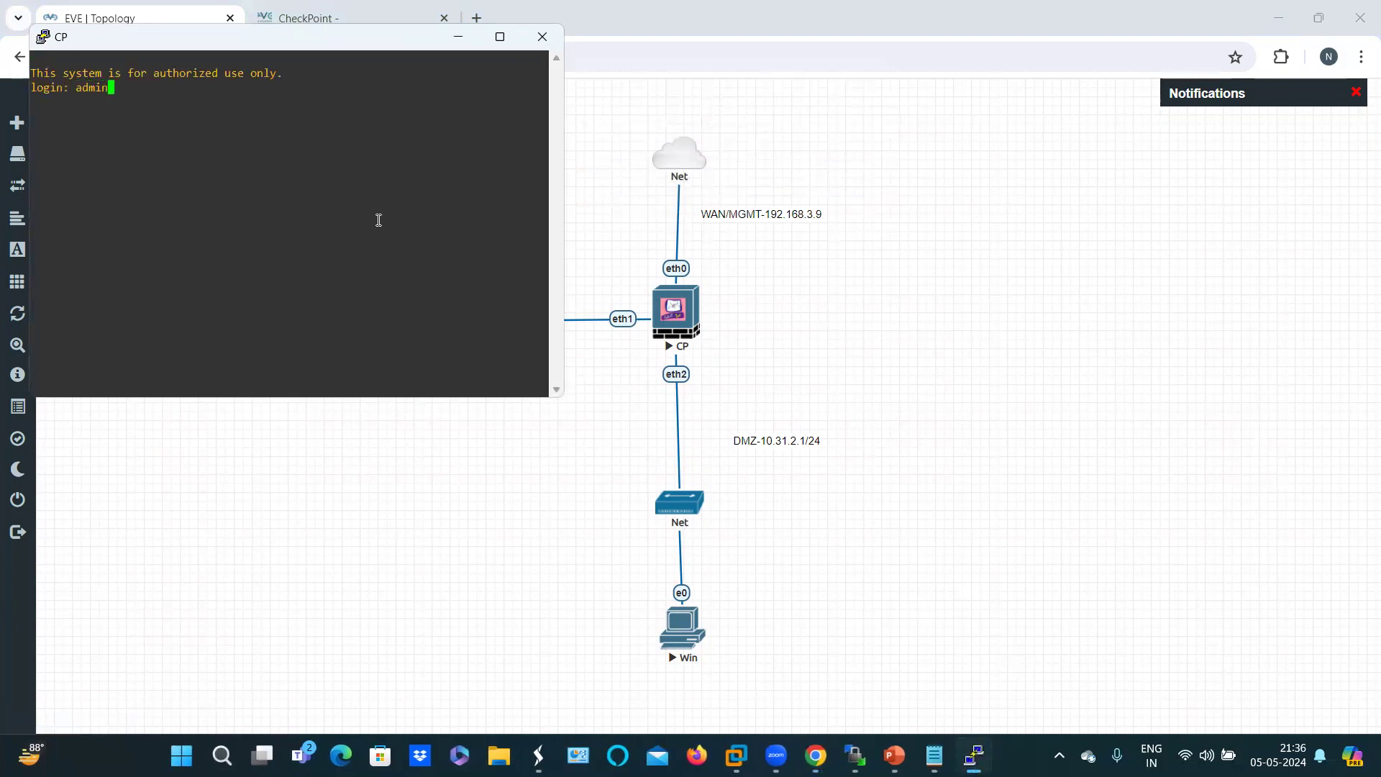
pyautogui.press('Return')
pyautogui.press('Return')
# Step: Display eth0's settings with 'show interface eth0', showing 192.168.0.1/24, link up, 1000M full duplex
pyautogui.write('sh int')
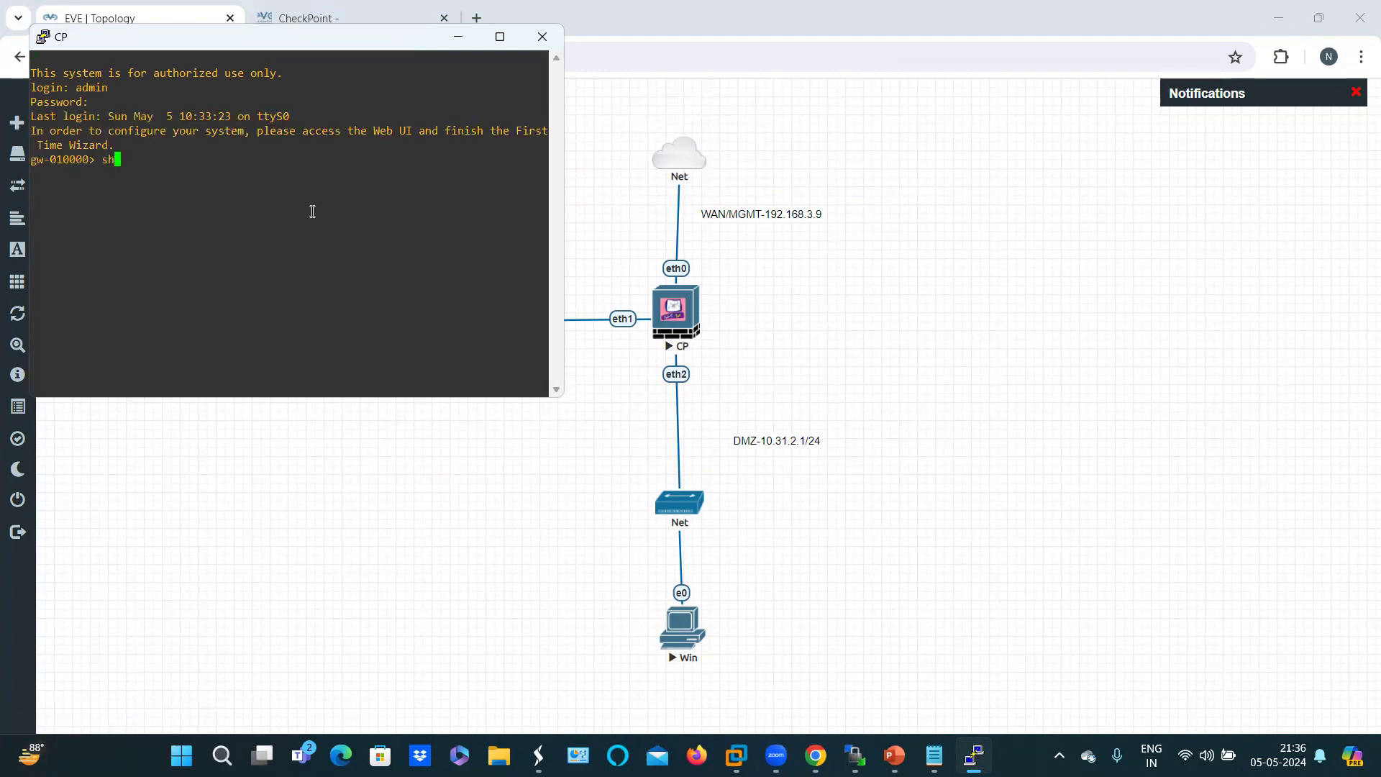
pyautogui.press('Return')
pyautogui.press('Up')
pyautogui.write('t')
pyautogui.press('BackSpace')
pyautogui.press('BackSpace')
pyautogui.press('BackSpace')
pyautogui.press('BackSpace')
pyautogui.press('BackSpace')
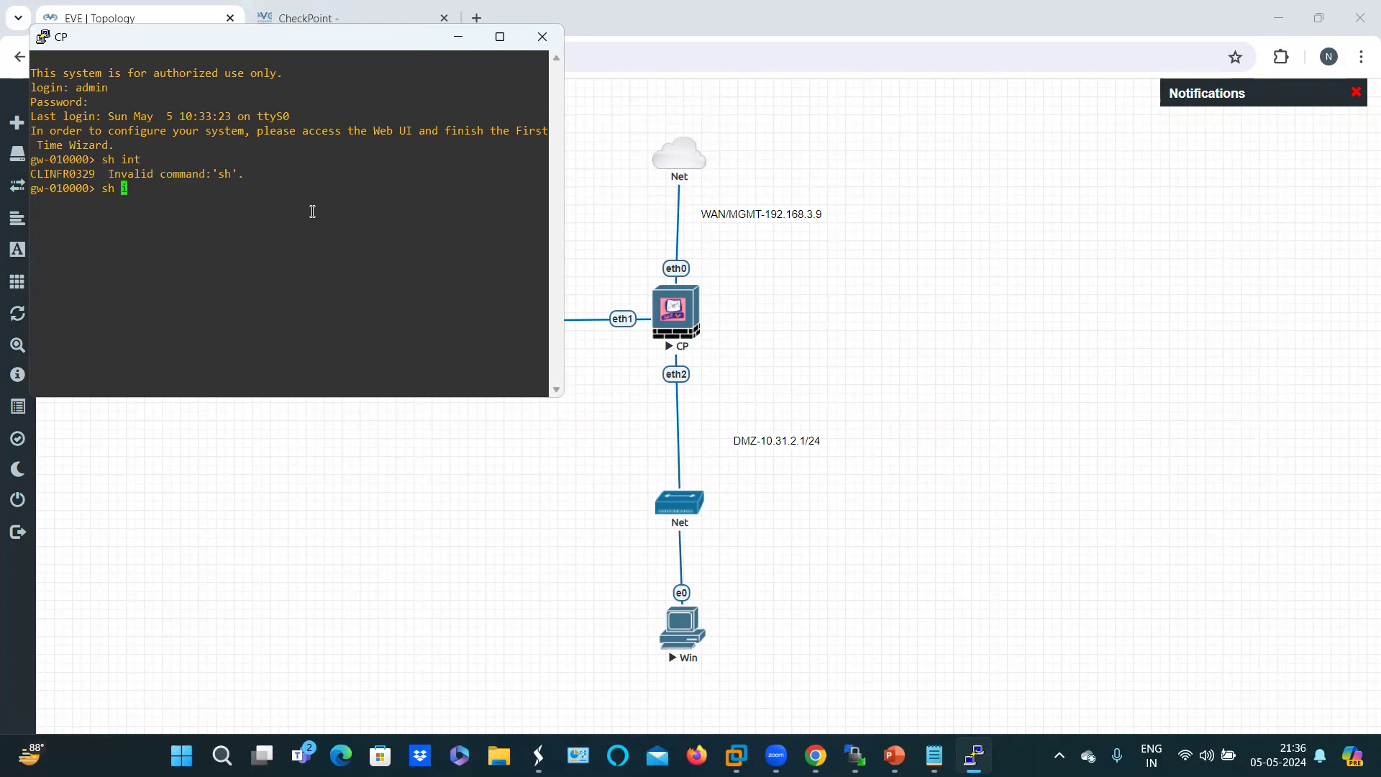
pyautogui.write('o')
pyautogui.press('Tab')
pyautogui.write('int')
pyautogui.press('Tab')
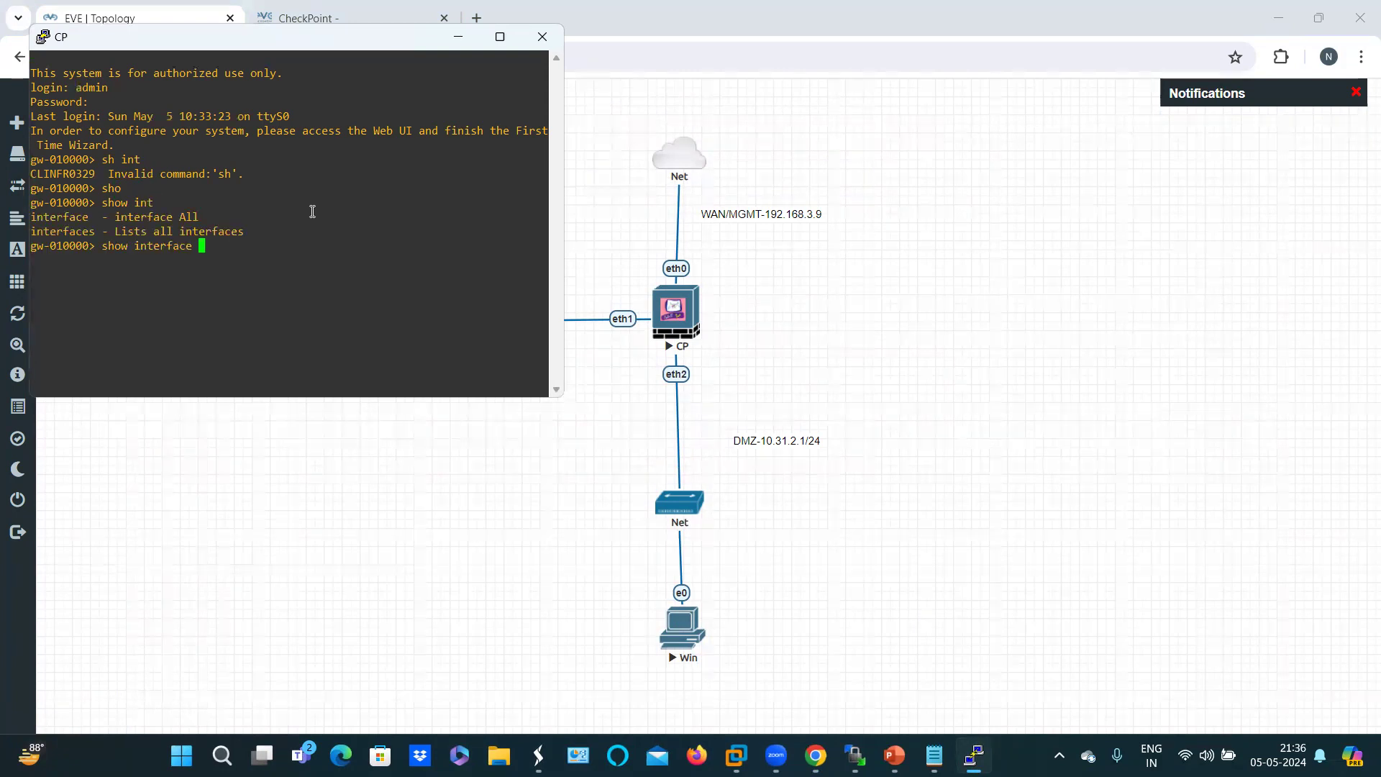
pyautogui.write('et')
pyautogui.press('Tab')
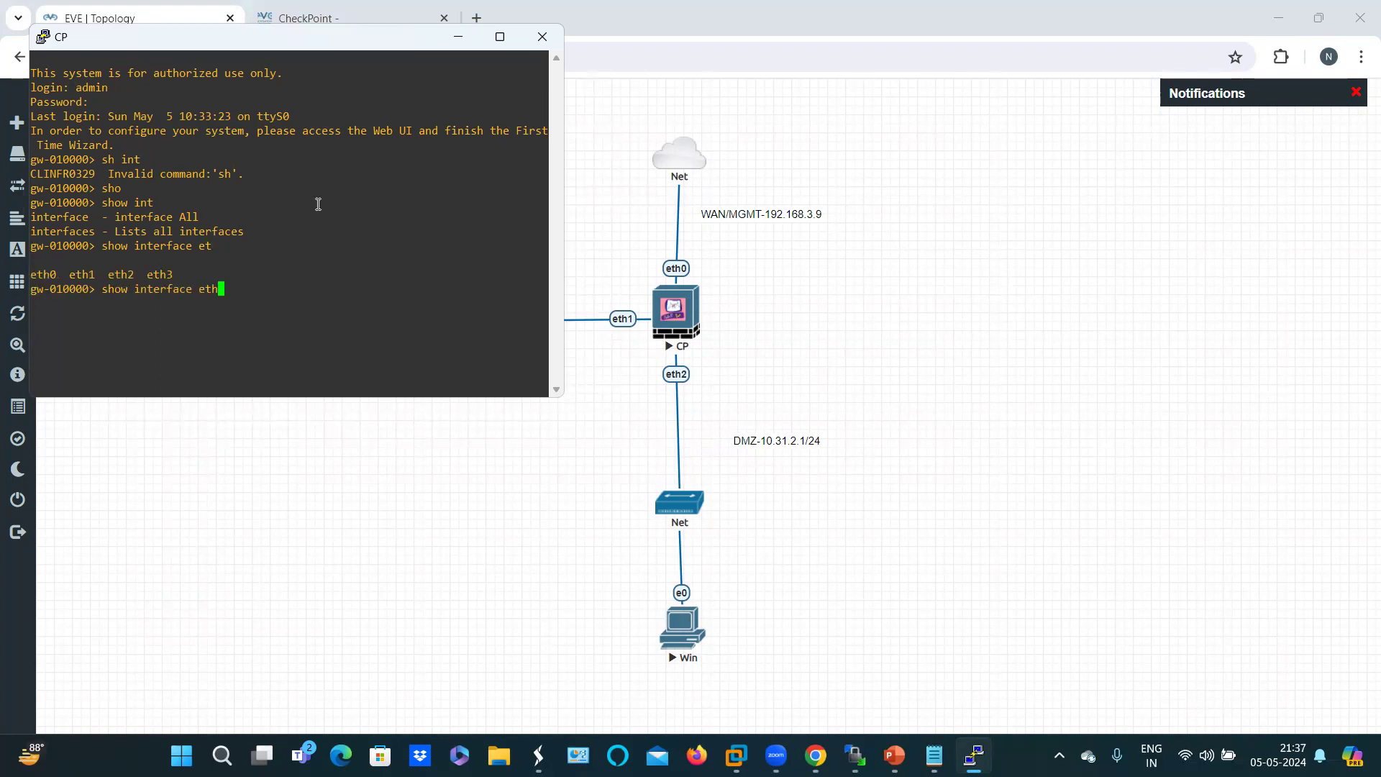
pyautogui.write('0')
pyautogui.press('Return')
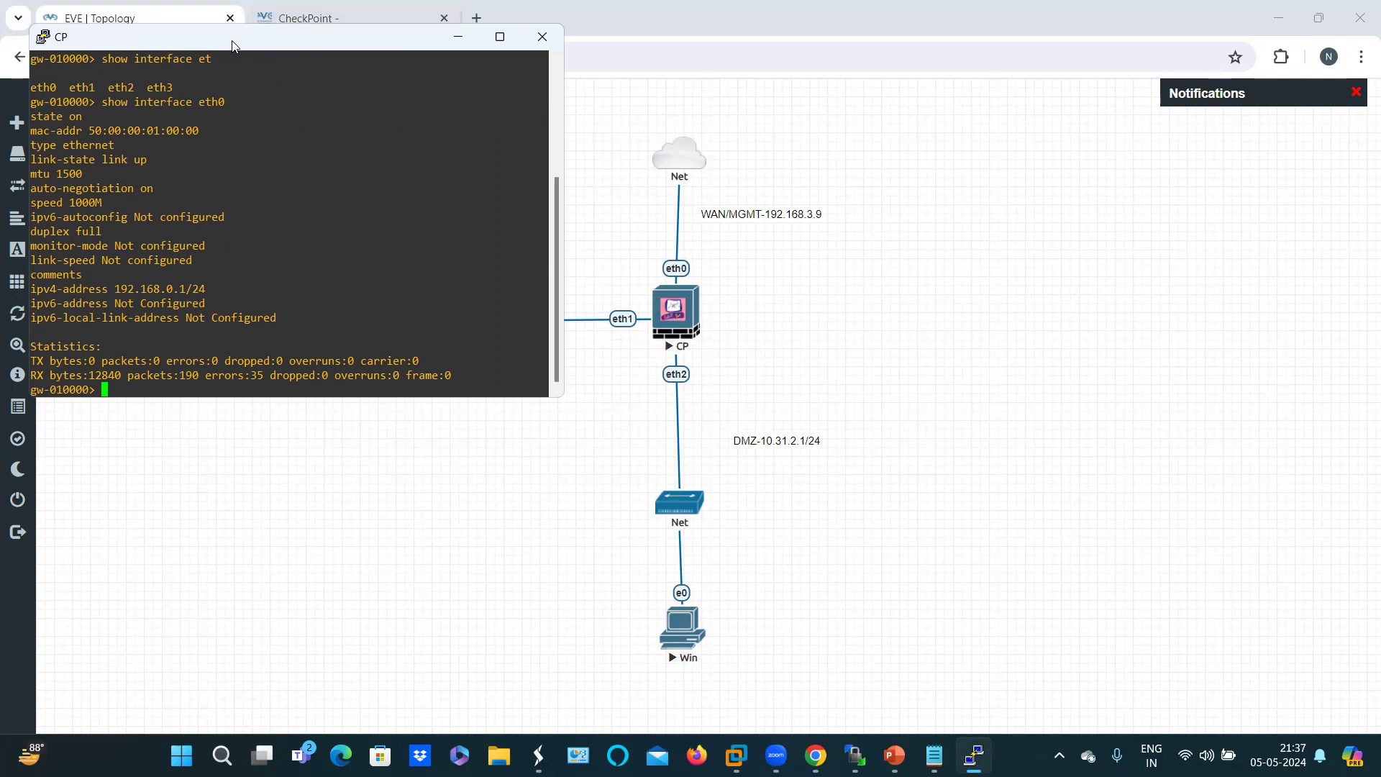
pyautogui.moveTo(233, 45); pyautogui.dragTo(797, 157)
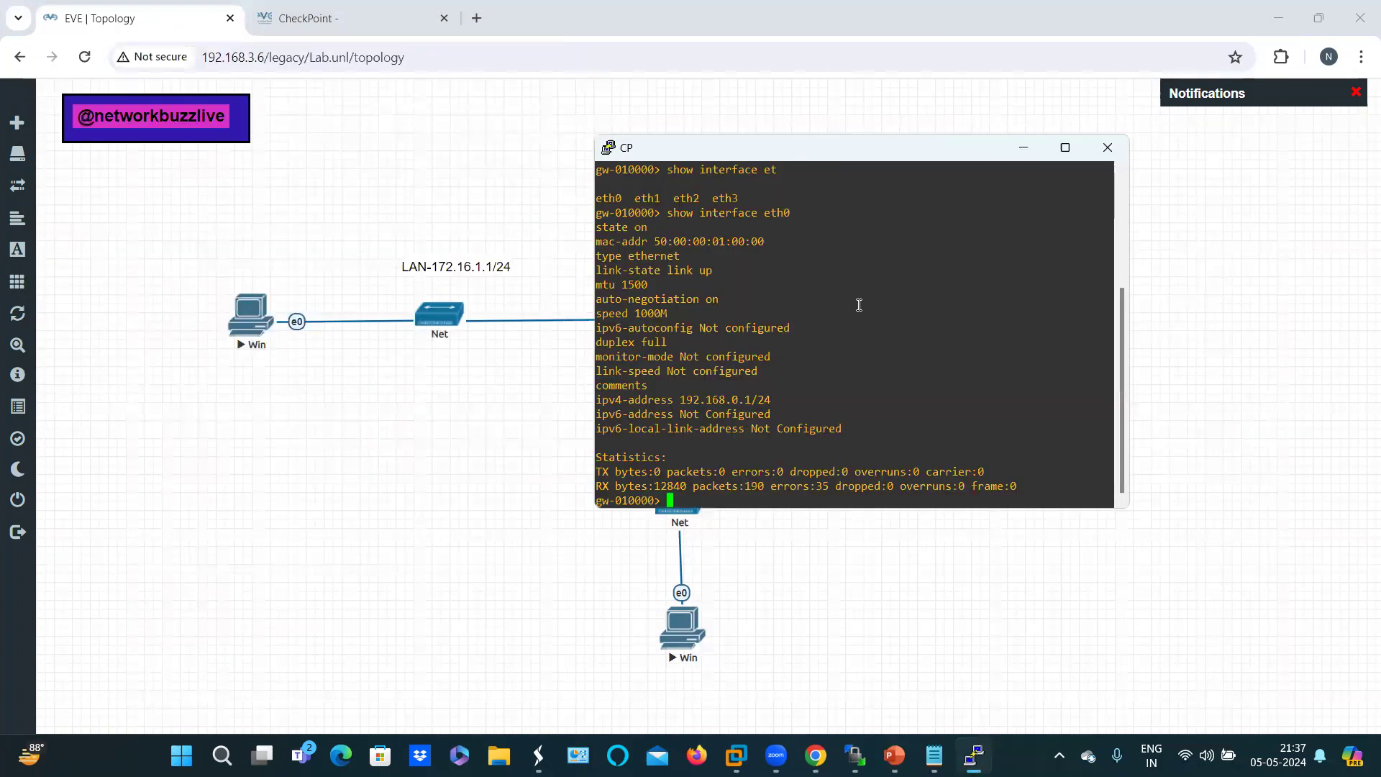
# Step: Build the 'set interface eth0 ipv4-address' command in the gateway console
pyautogui.write('set int')
pyautogui.press('Tab')
pyautogui.write('et')
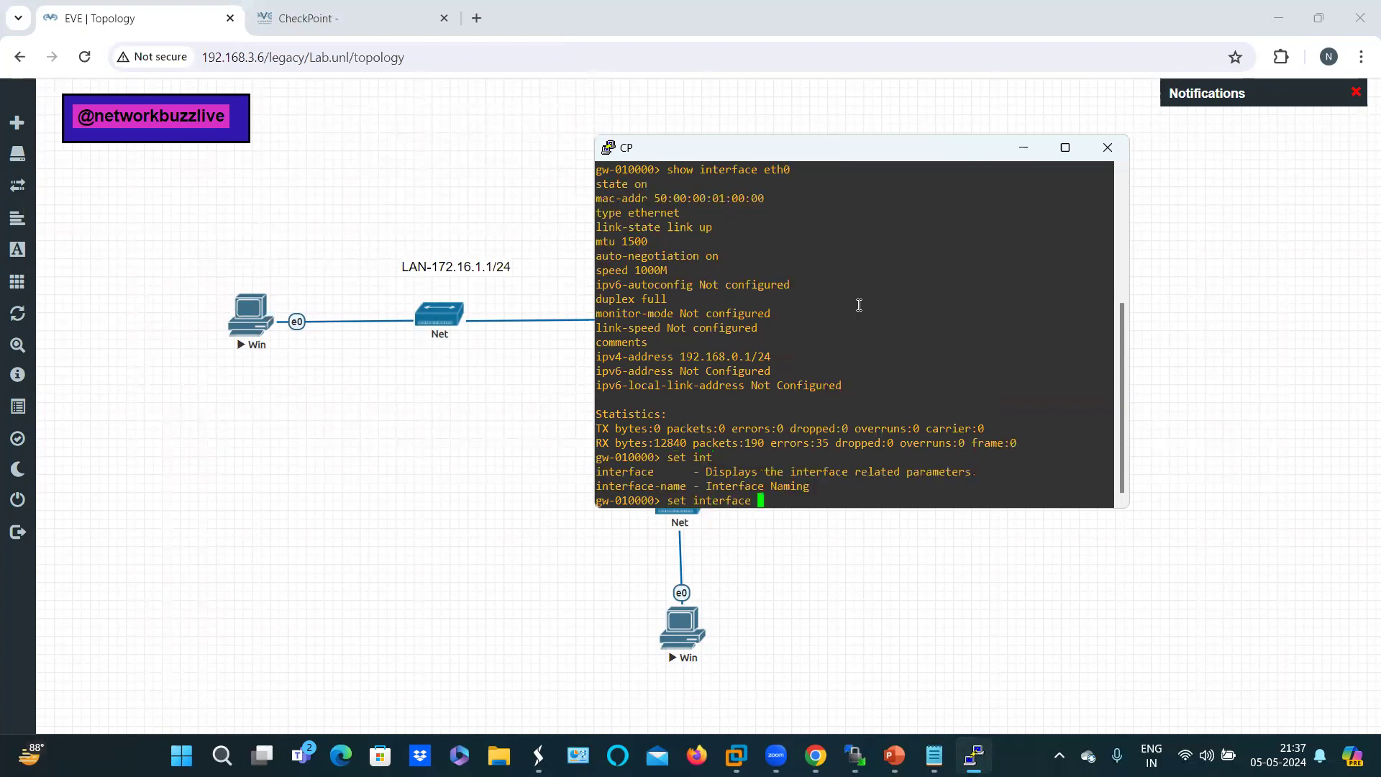
pyautogui.press('Tab')
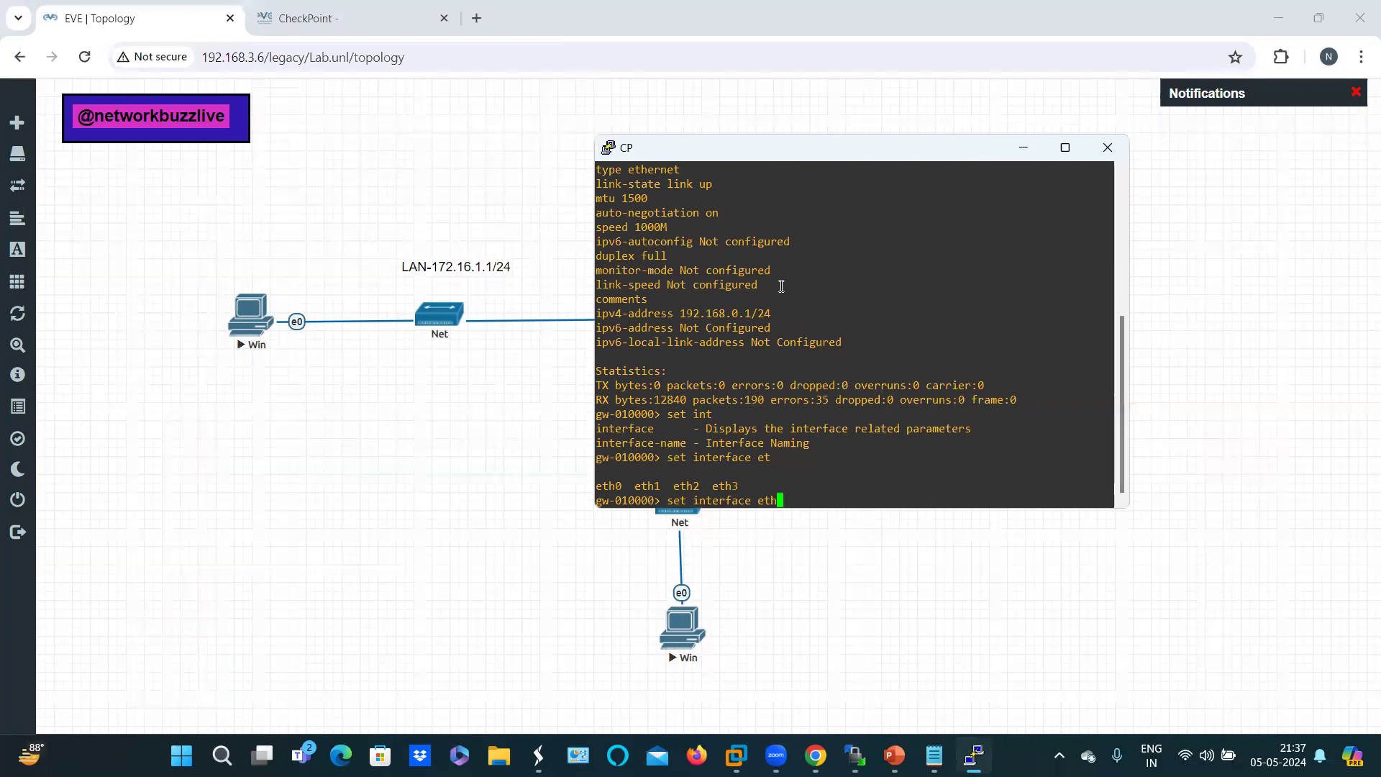
pyautogui.write('o')
pyautogui.press('BackSpace')
pyautogui.write('0')
pyautogui.moveTo(747, 160); pyautogui.dragTo(838, 185)
pyautogui.write('ipv')
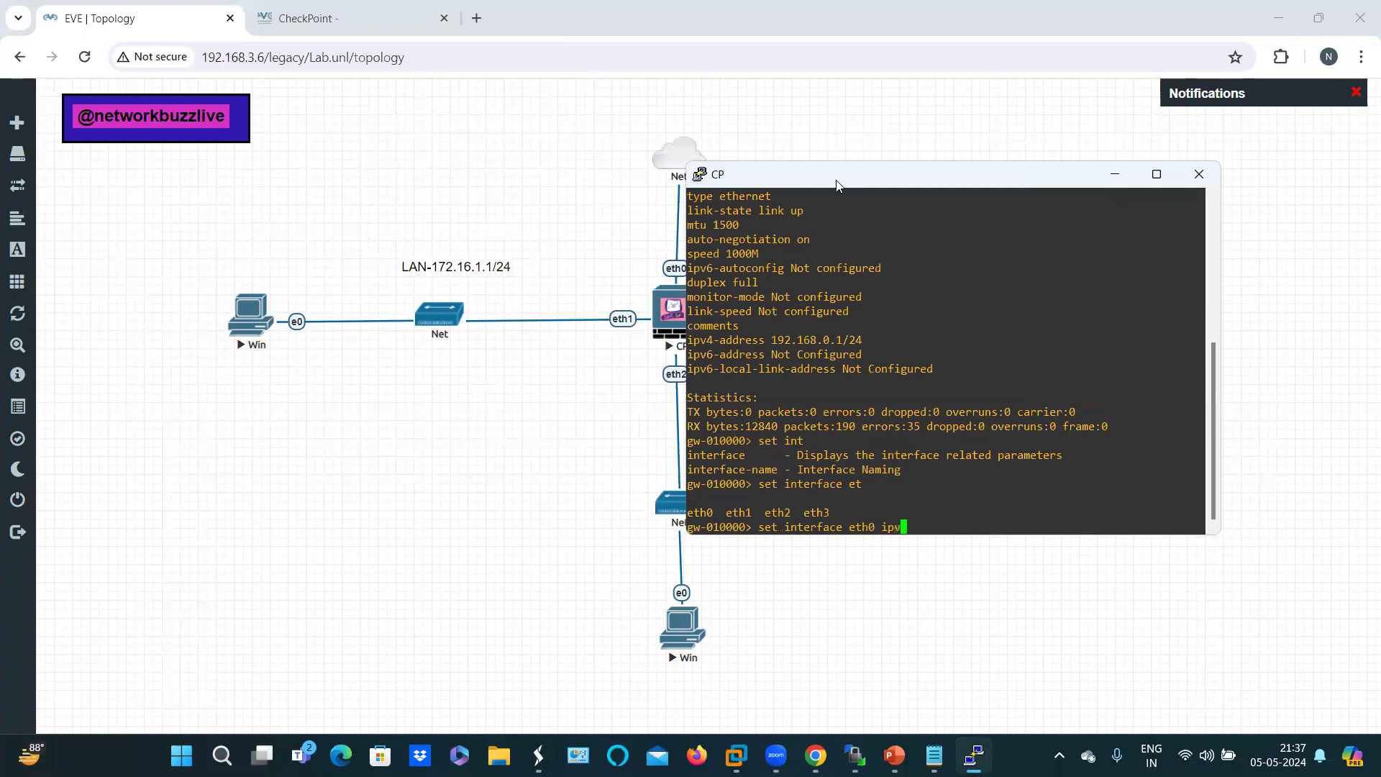
pyautogui.write('4')
pyautogui.press('Return')
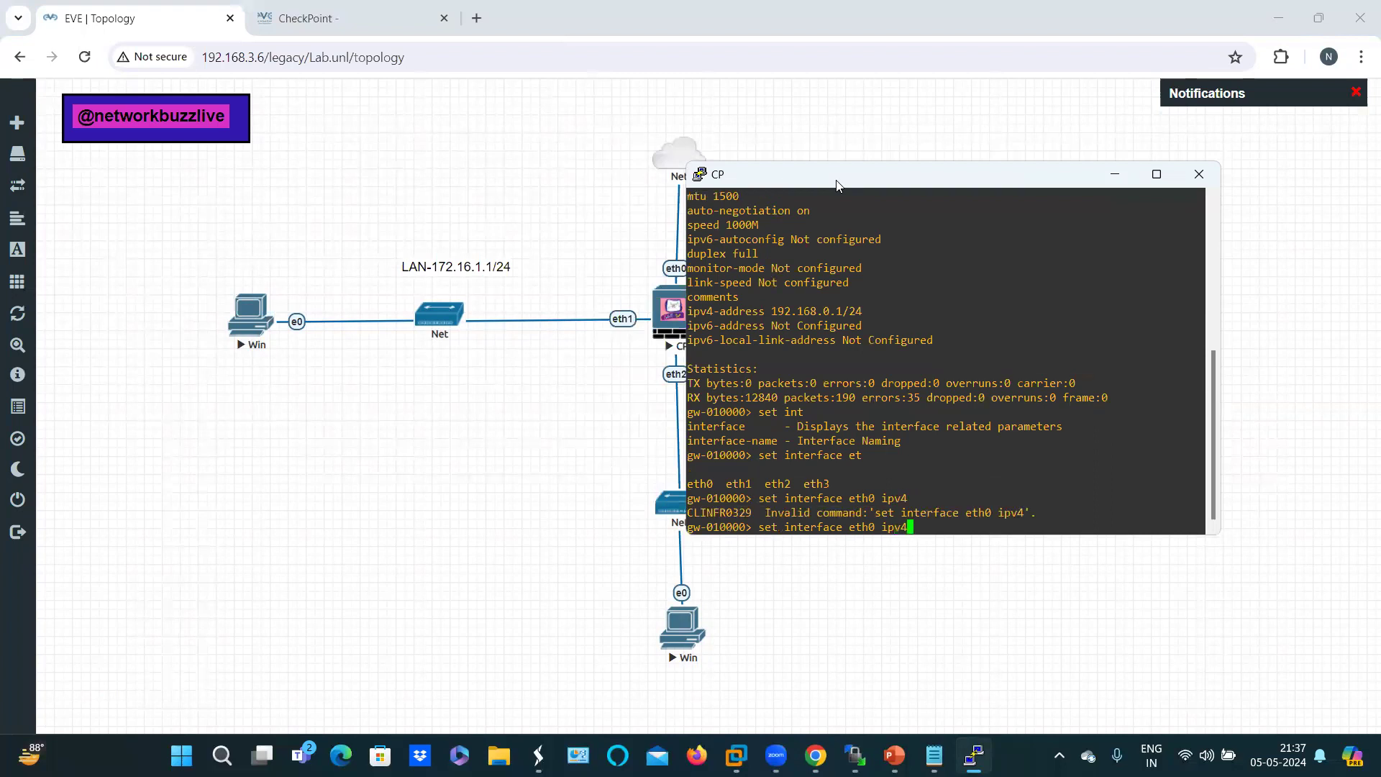
pyautogui.write('-')
pyautogui.press('Tab')
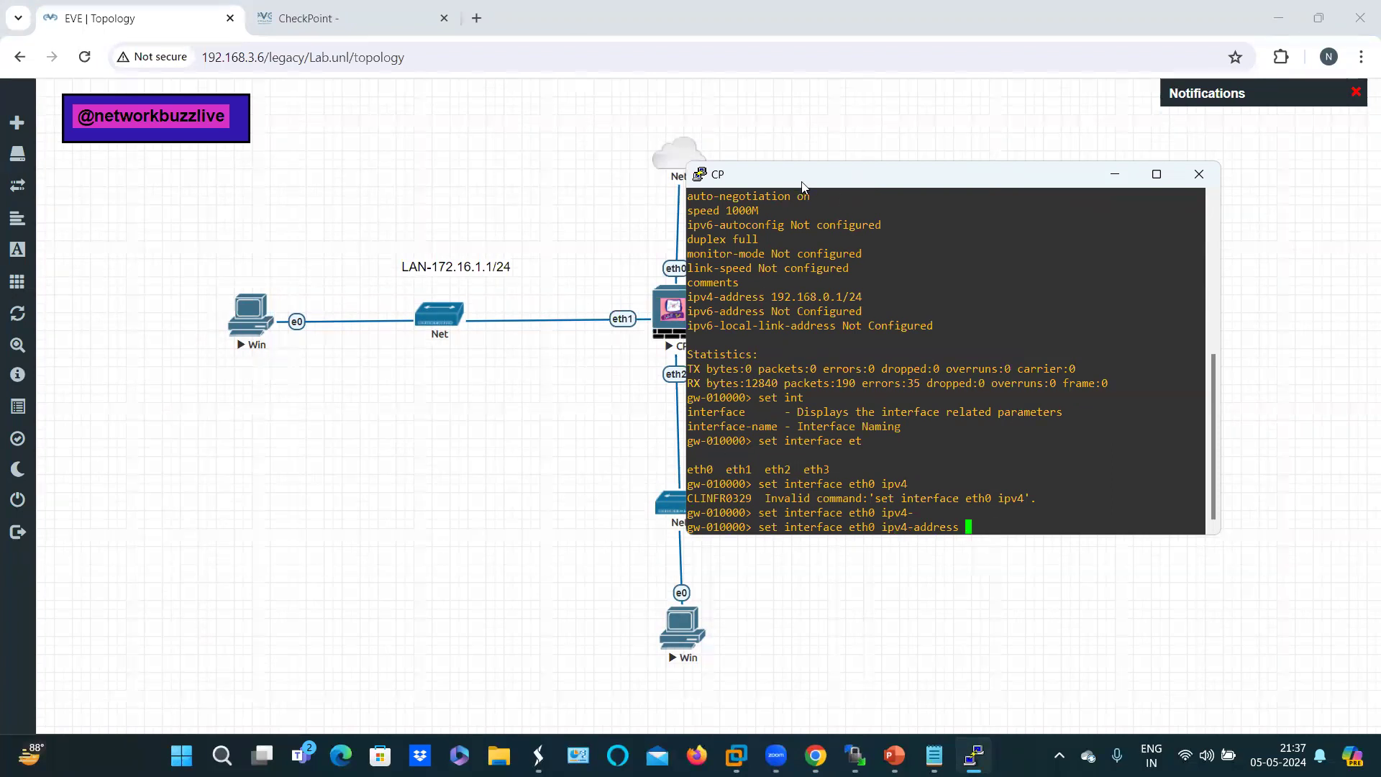
# Step: Assign eth0 address 192.168.3.9 with subnet-mask 255.255.255.0, re-applying the command twice
pyautogui.moveTo(802, 185); pyautogui.dragTo(882, 299)
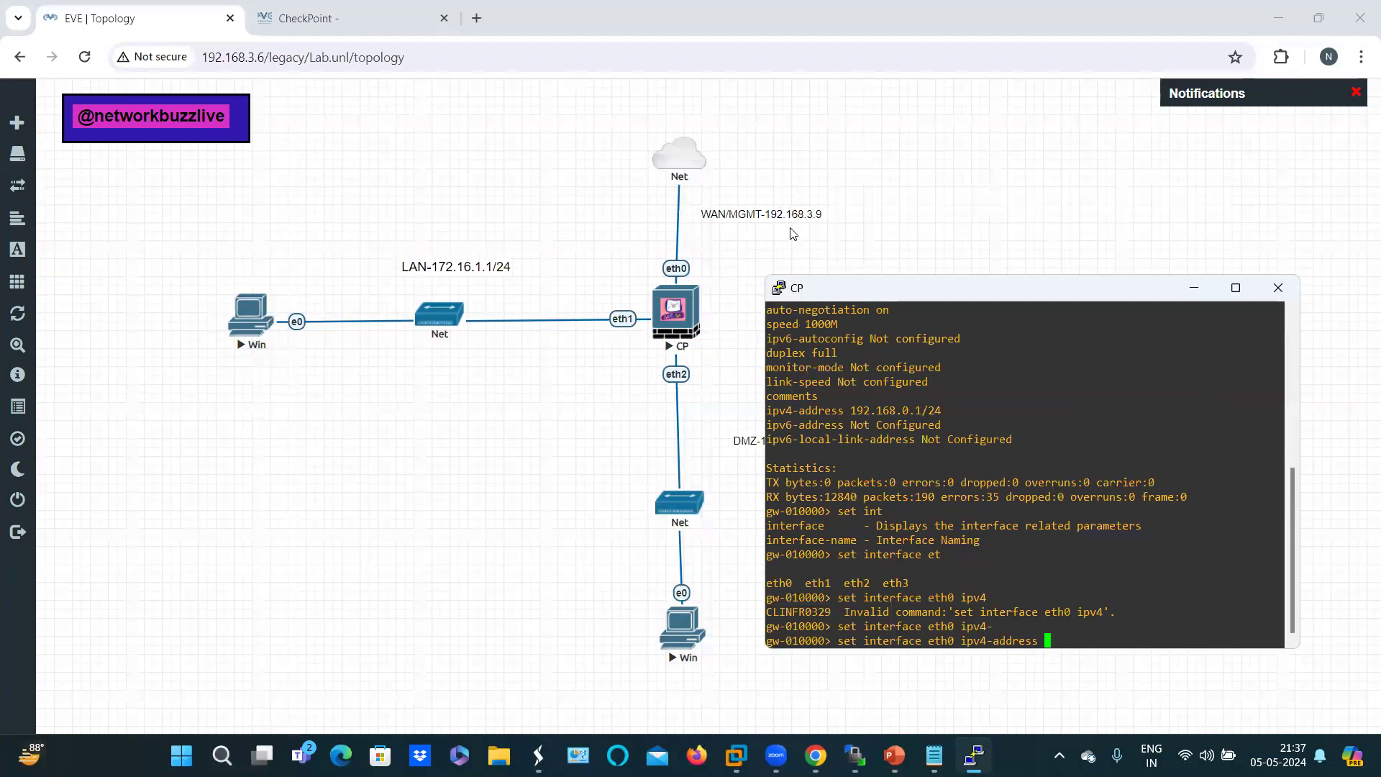
pyautogui.write('192.168.3.9 ne')
pyautogui.press('Tab')
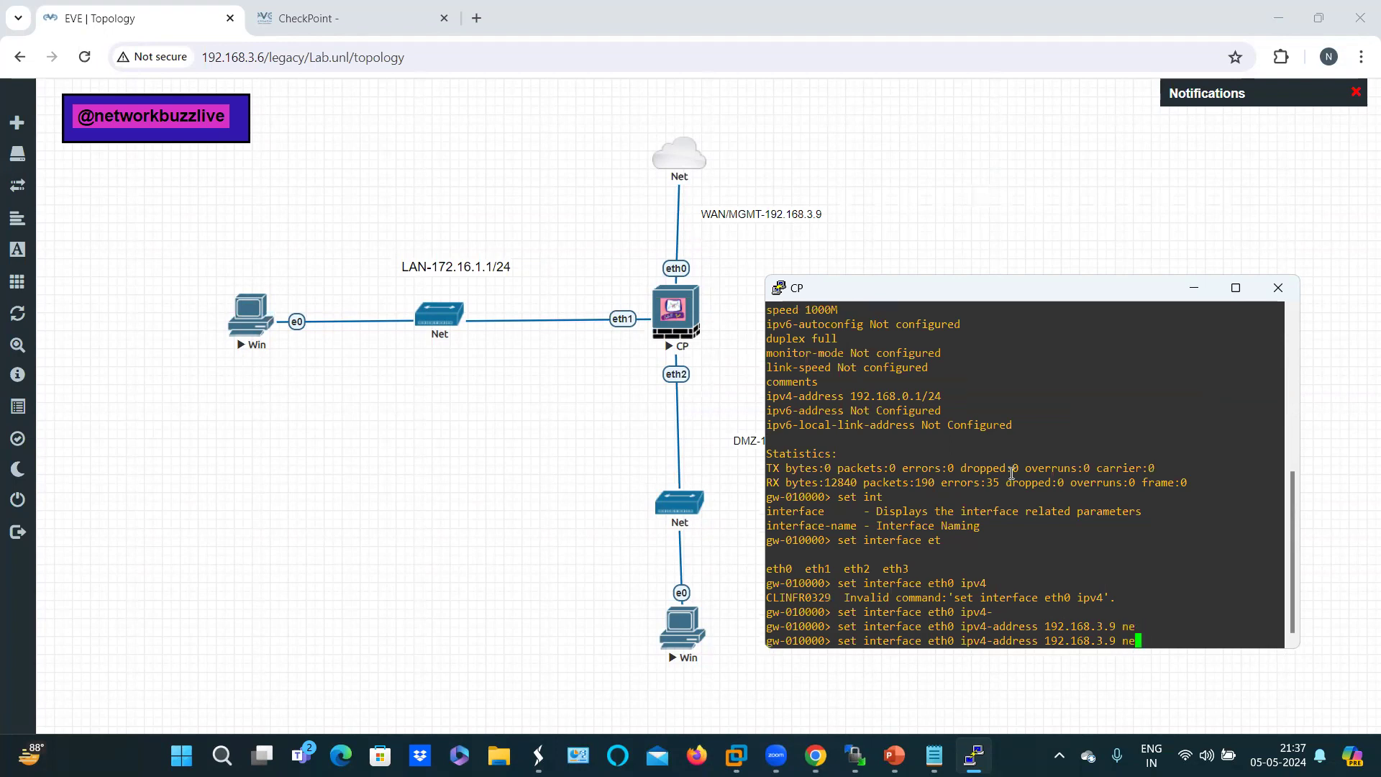
pyautogui.write('tma')
pyautogui.press('Tab')
pyautogui.press('BackSpace')
pyautogui.press('BackSpace')
pyautogui.press('BackSpace')
pyautogui.press('BackSpace')
pyautogui.press('BackSpace')
pyautogui.press('BackSpace')
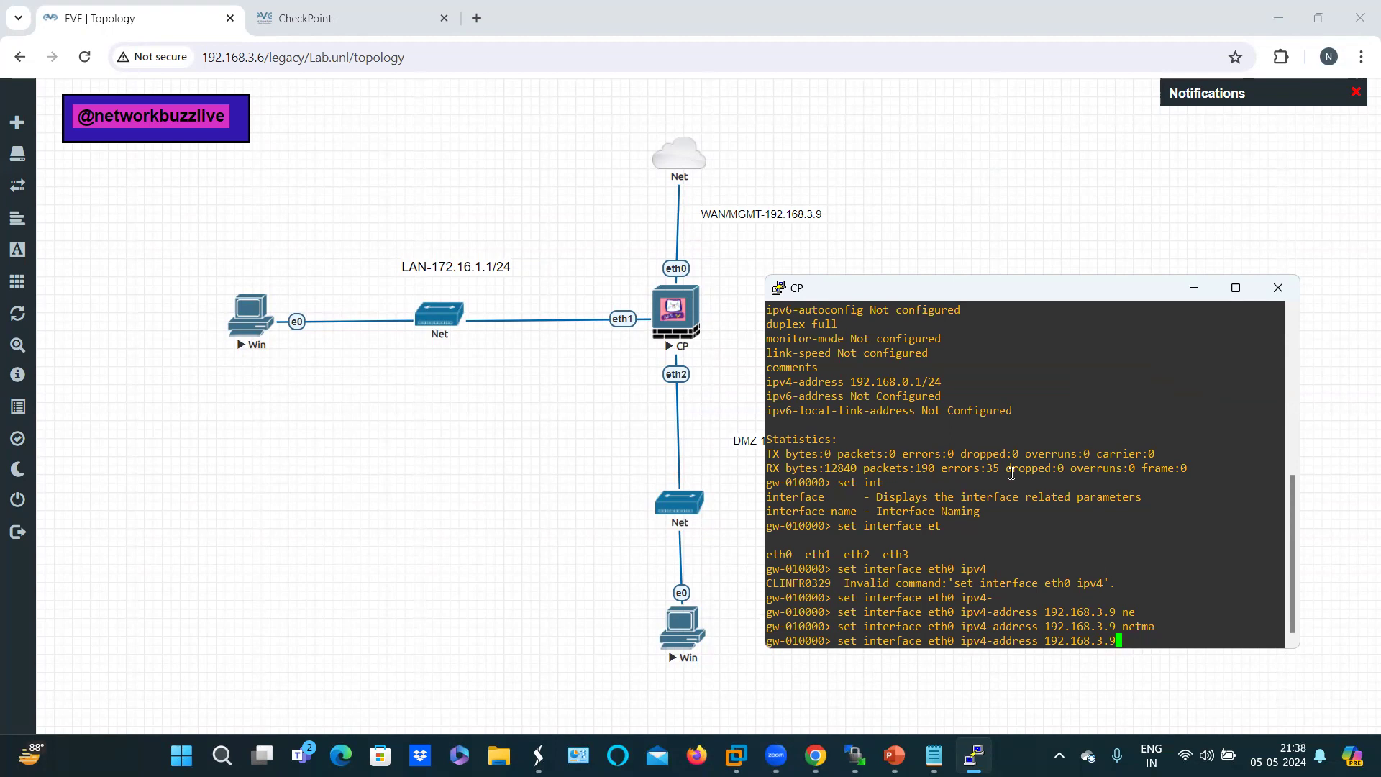
pyautogui.write('su')
pyautogui.press('Tab')
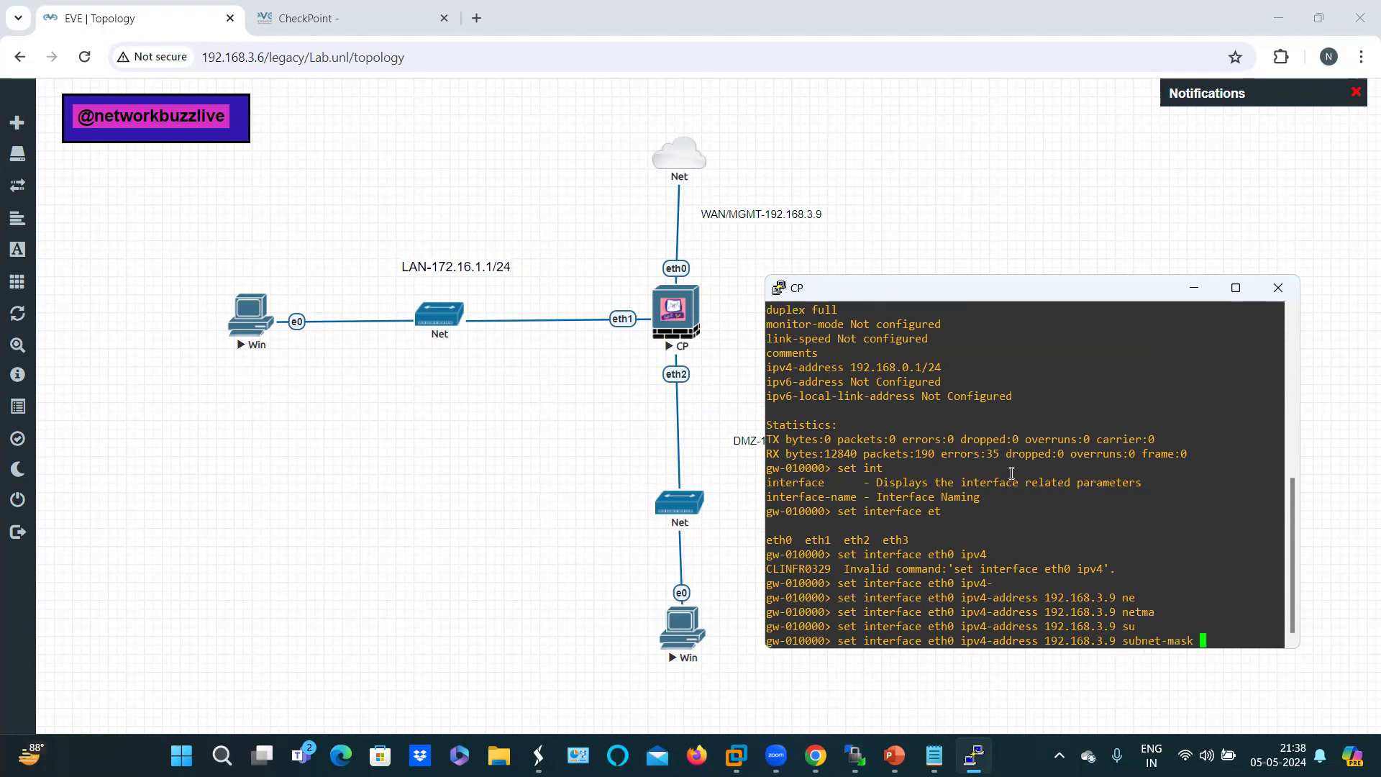
pyautogui.write('255.255.255.0')
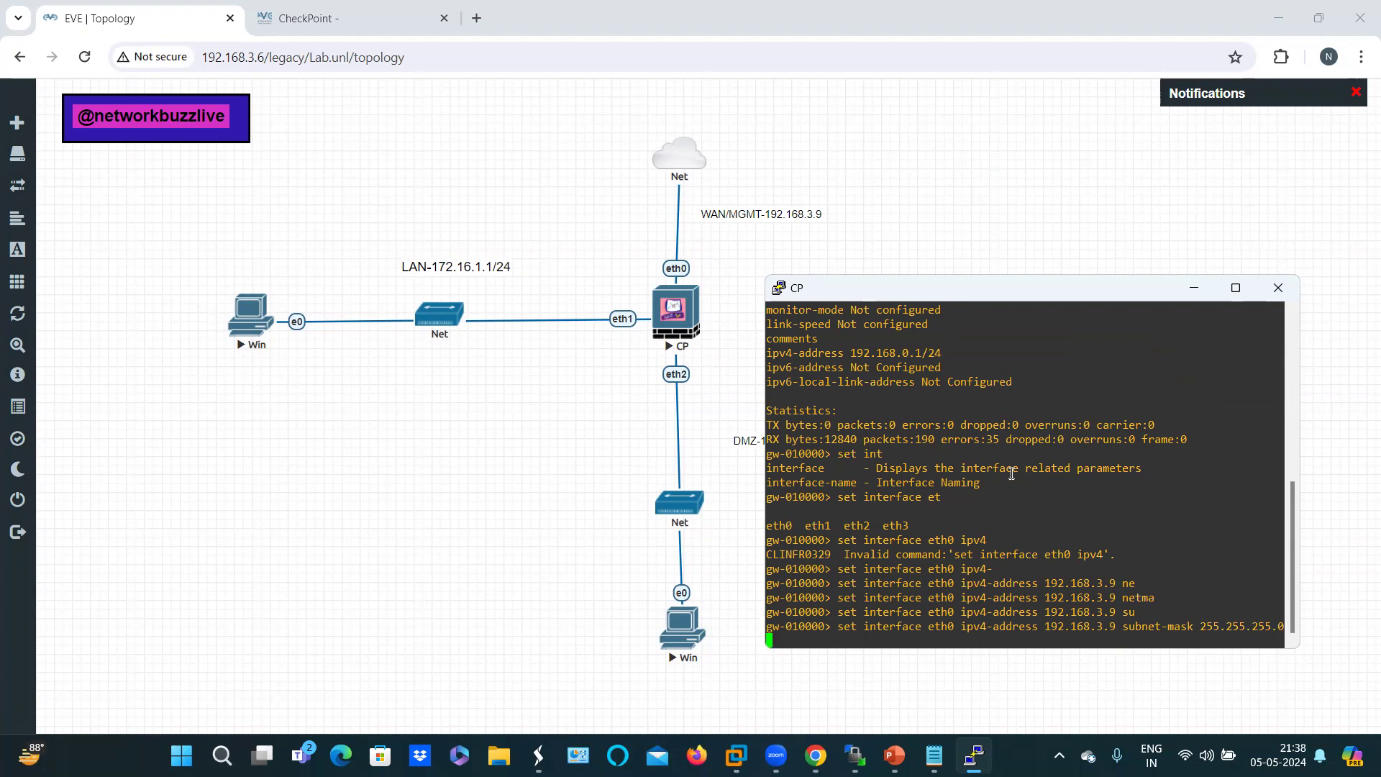
pyautogui.press('Return')
pyautogui.press('Up')
pyautogui.press('Return')
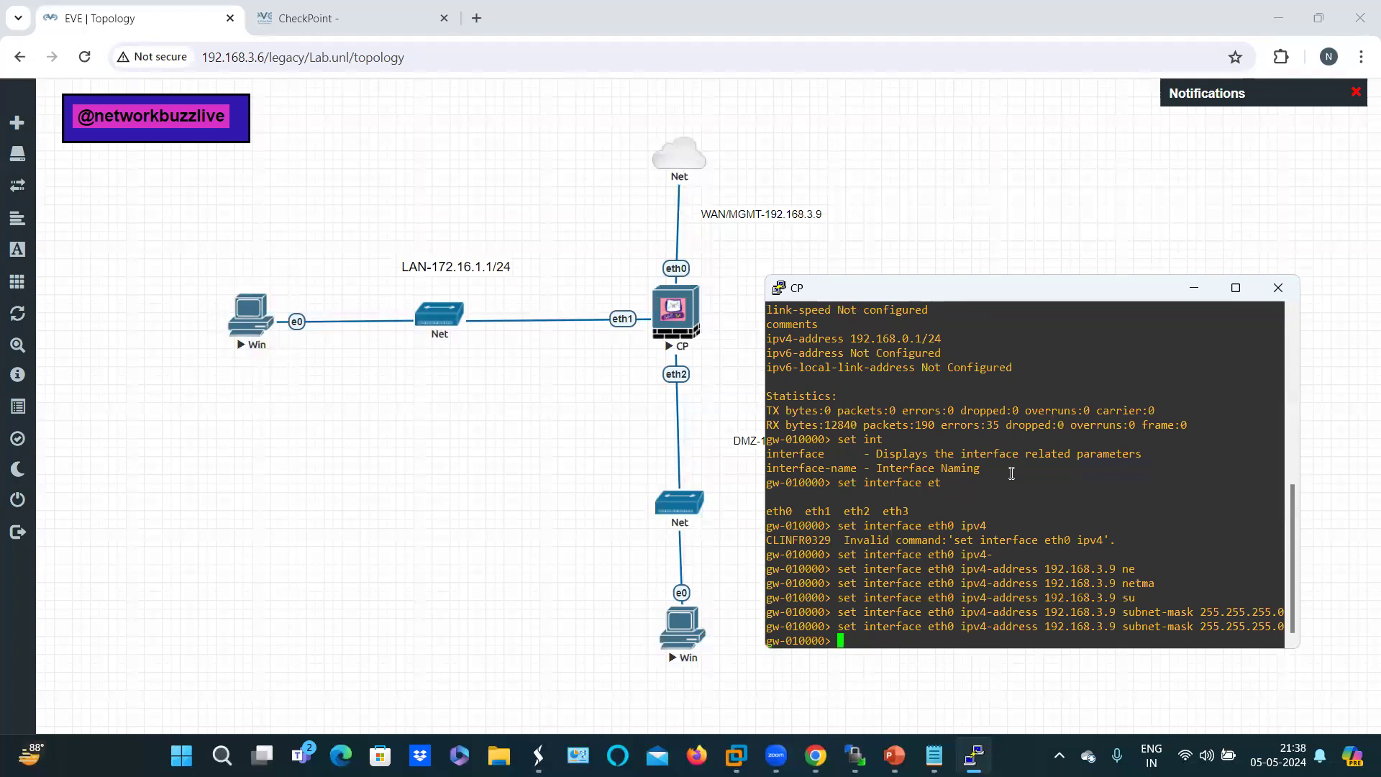
pyautogui.press('Up')
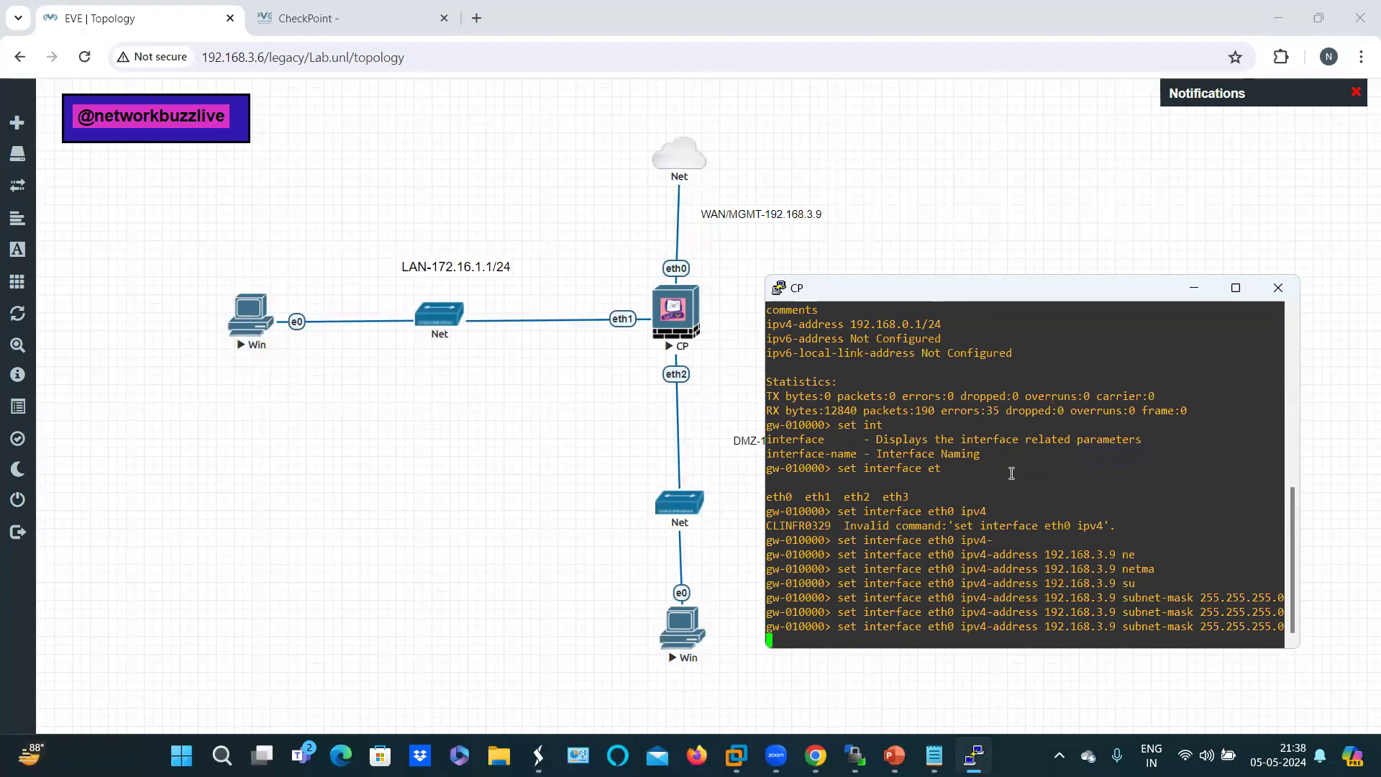
pyautogui.press('Return')
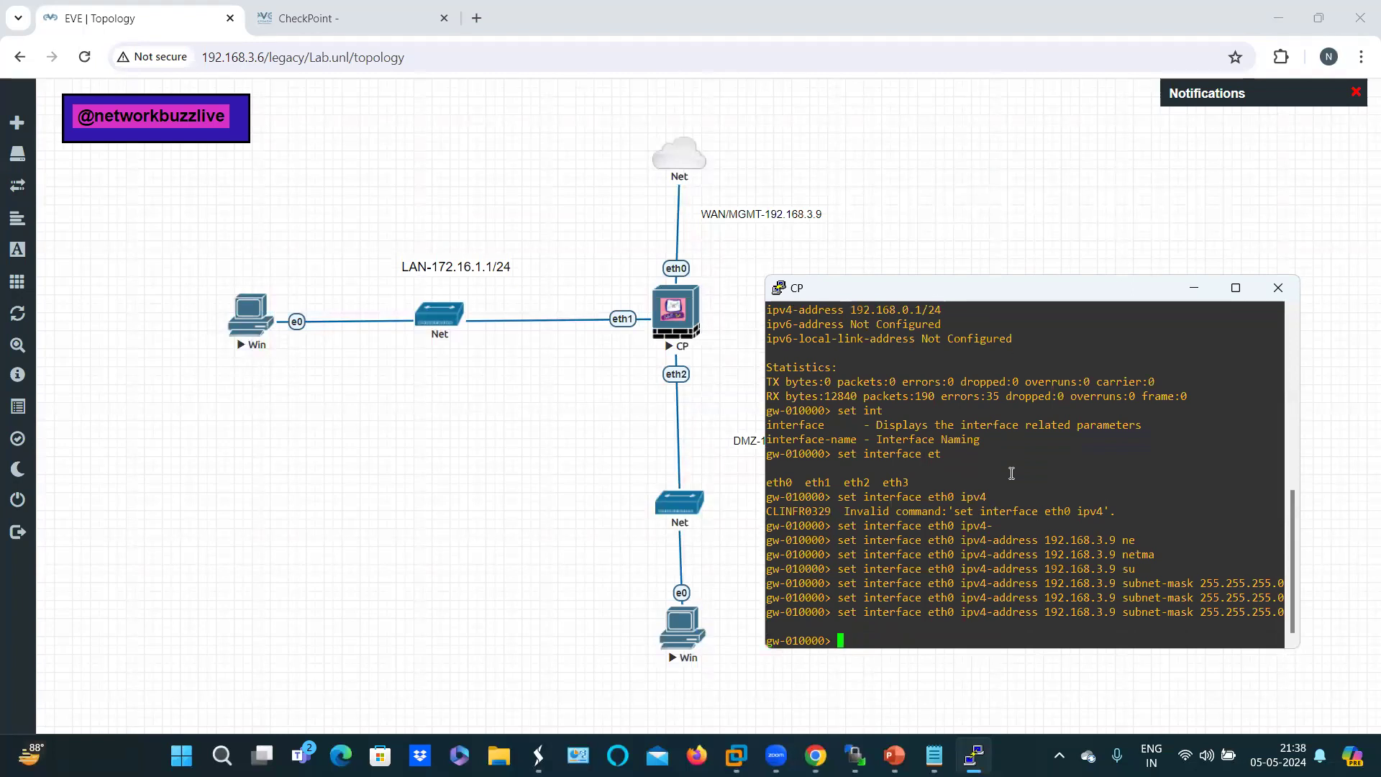
pyautogui.press('Return')
pyautogui.press('Return')
pyautogui.press('Return')
pyautogui.press('Return')
pyautogui.press('Return')
pyautogui.press('Return')
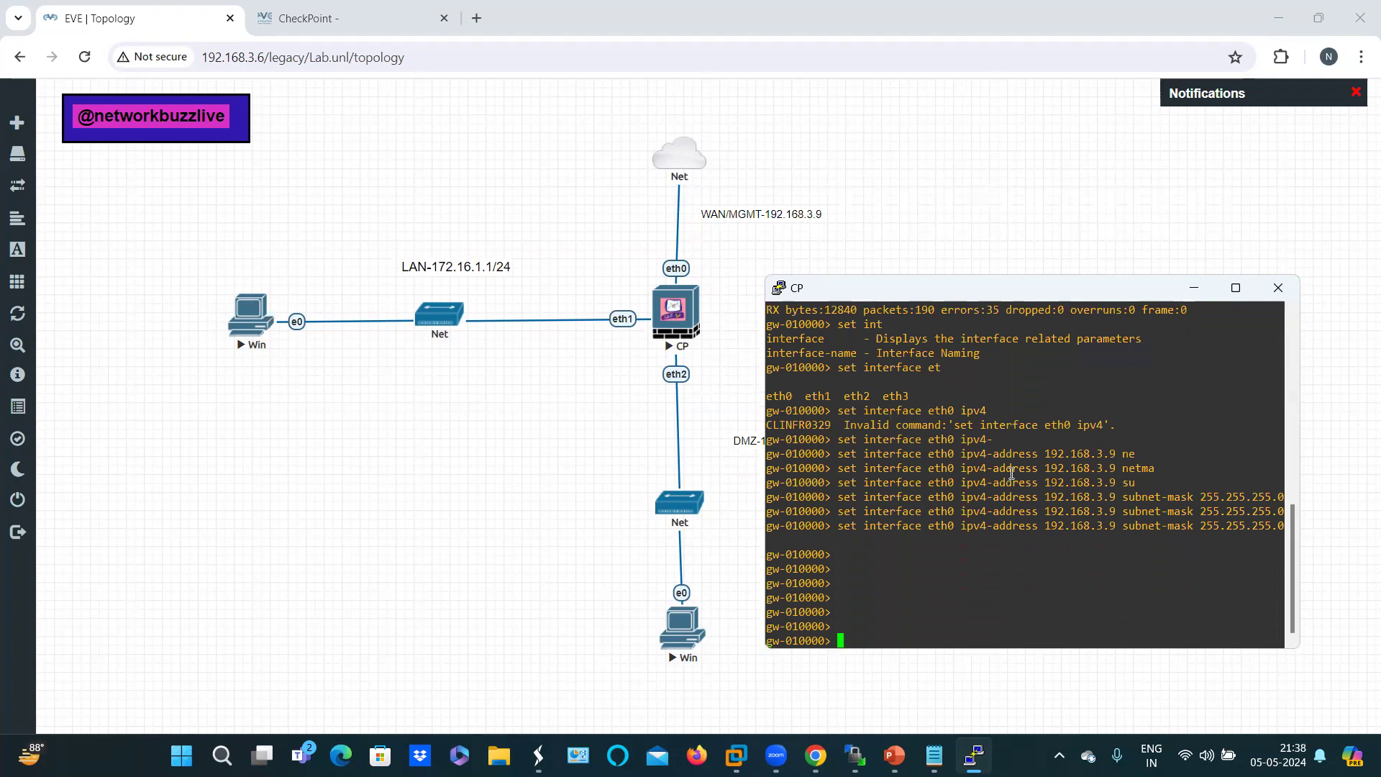
# Step: Run 'show interface eth0' again to confirm the new 192.168.3.9/24 address
pyautogui.write('sh i')
pyautogui.press('BackSpace')
pyautogui.write('o')
pyautogui.press('Tab')
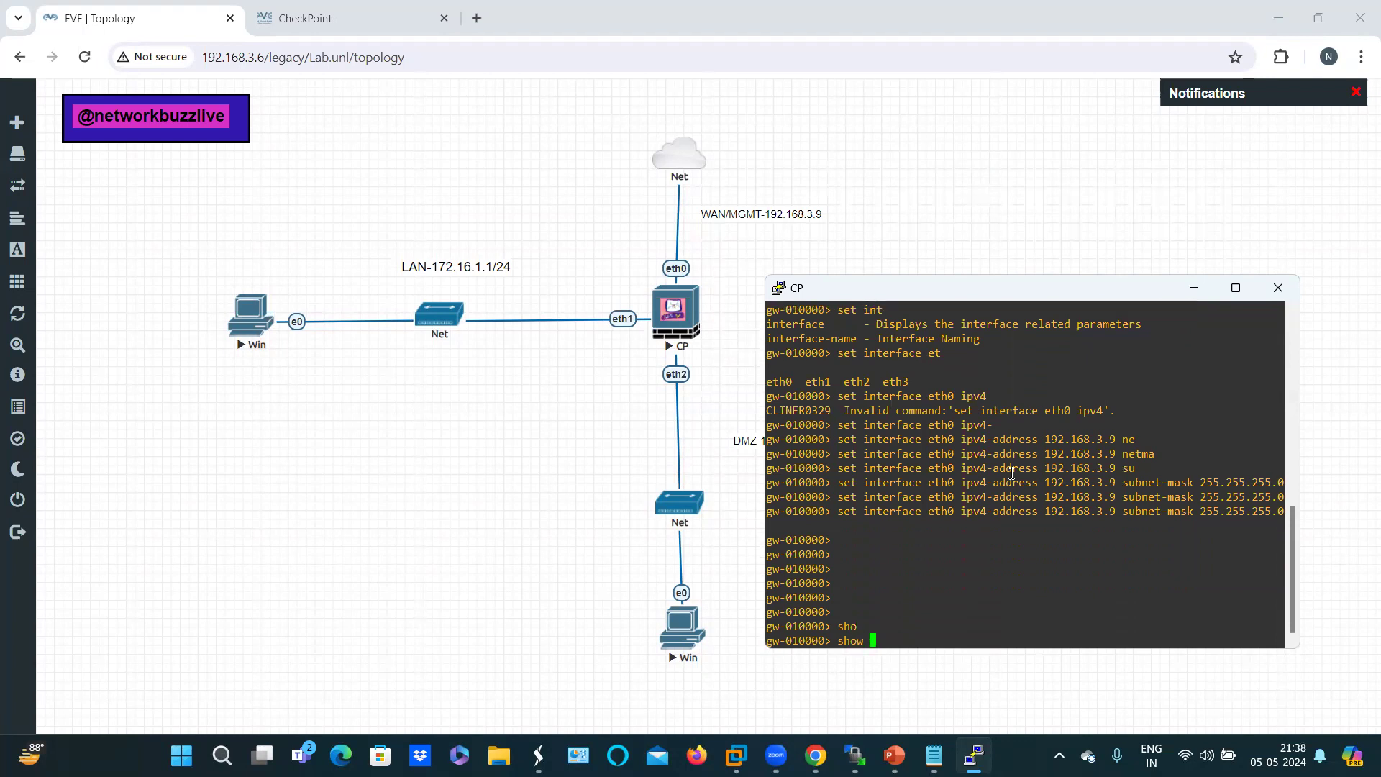
pyautogui.write('in')
pyautogui.press('Tab')
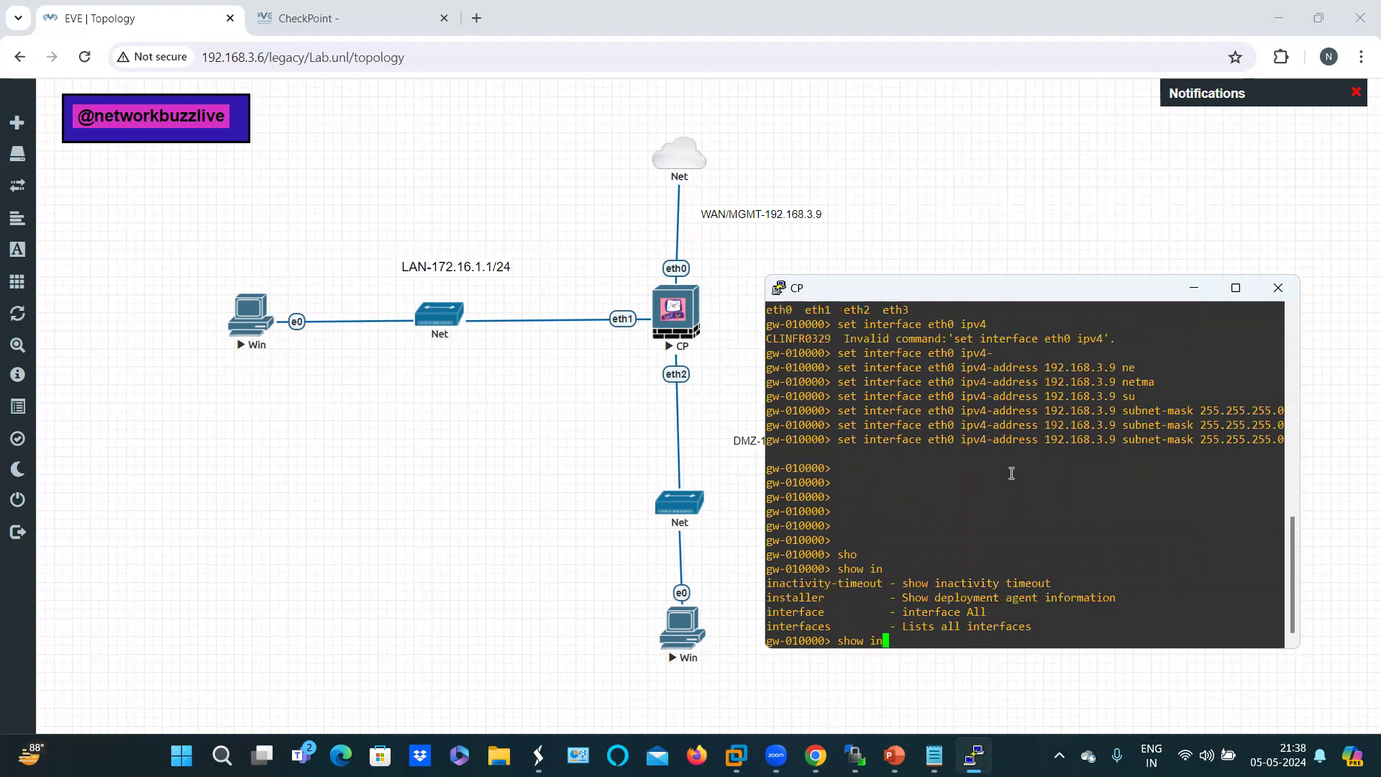
pyautogui.write('t')
pyautogui.press('Tab')
pyautogui.write('et')
pyautogui.press('Tab')
pyautogui.write('0')
pyautogui.press('Return')
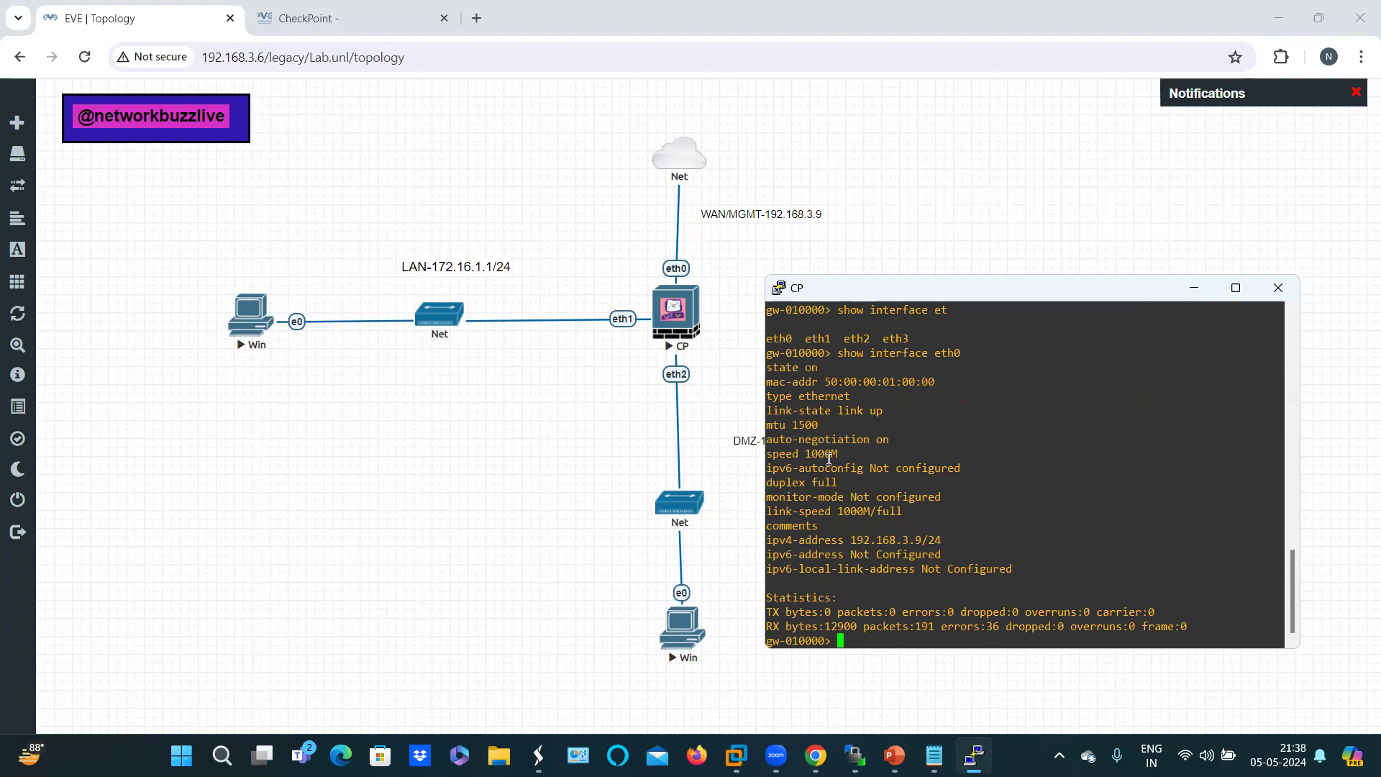
# Step: Review eth0's output confirming 192.168.3.9/24, then minimize the PuTTY console to show the topology
pyautogui.scroll(8, 957, 410)
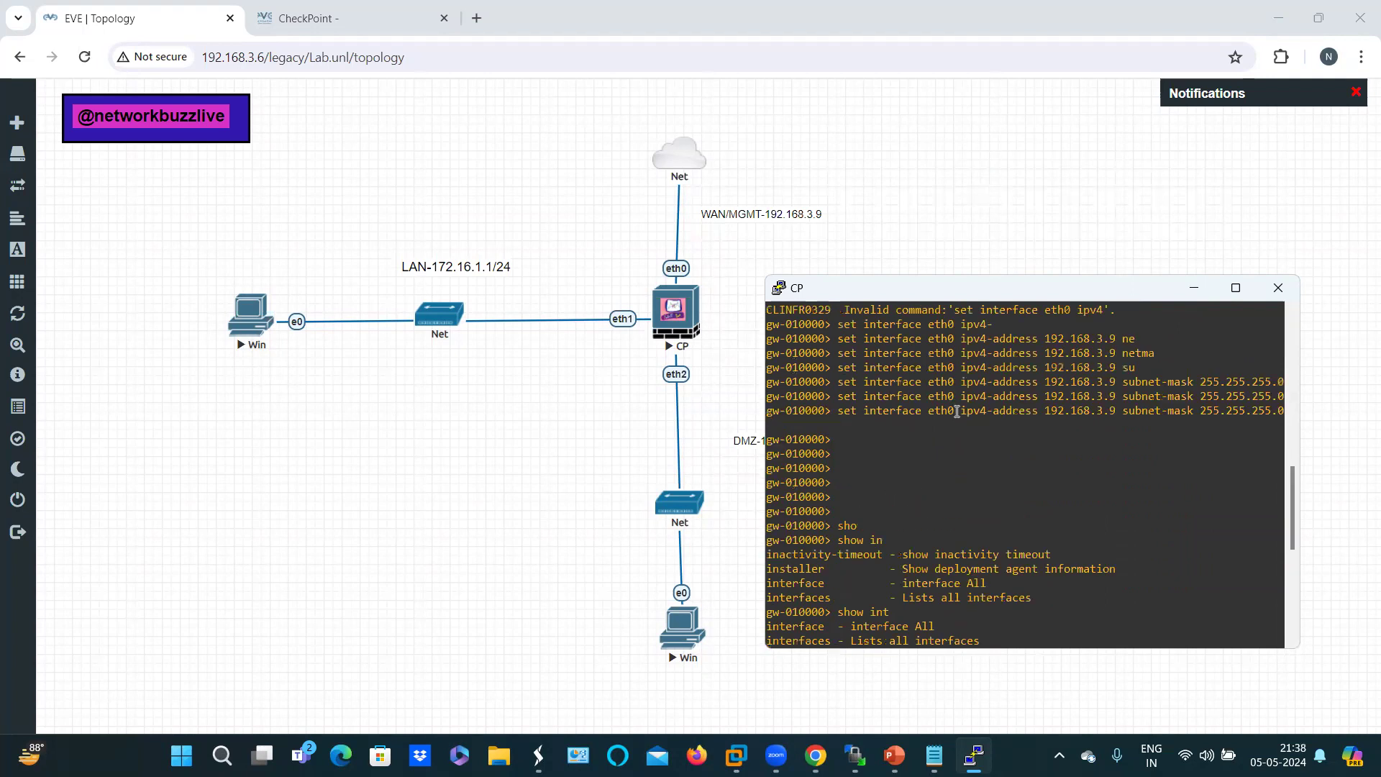
pyautogui.scroll(-10, 956, 421)
pyautogui.scroll(6, 947, 438)
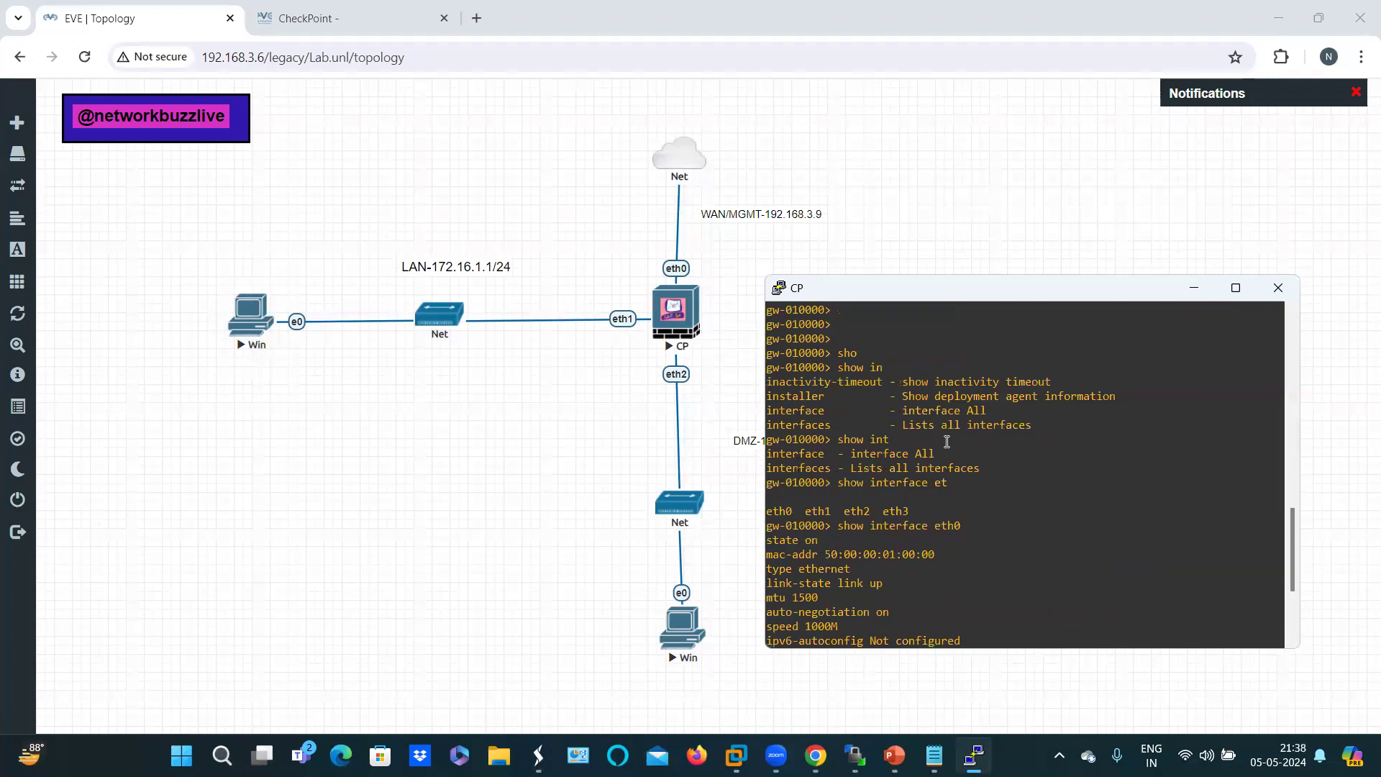
pyautogui.scroll(6, 946, 441)
pyautogui.scroll(-4, 950, 513)
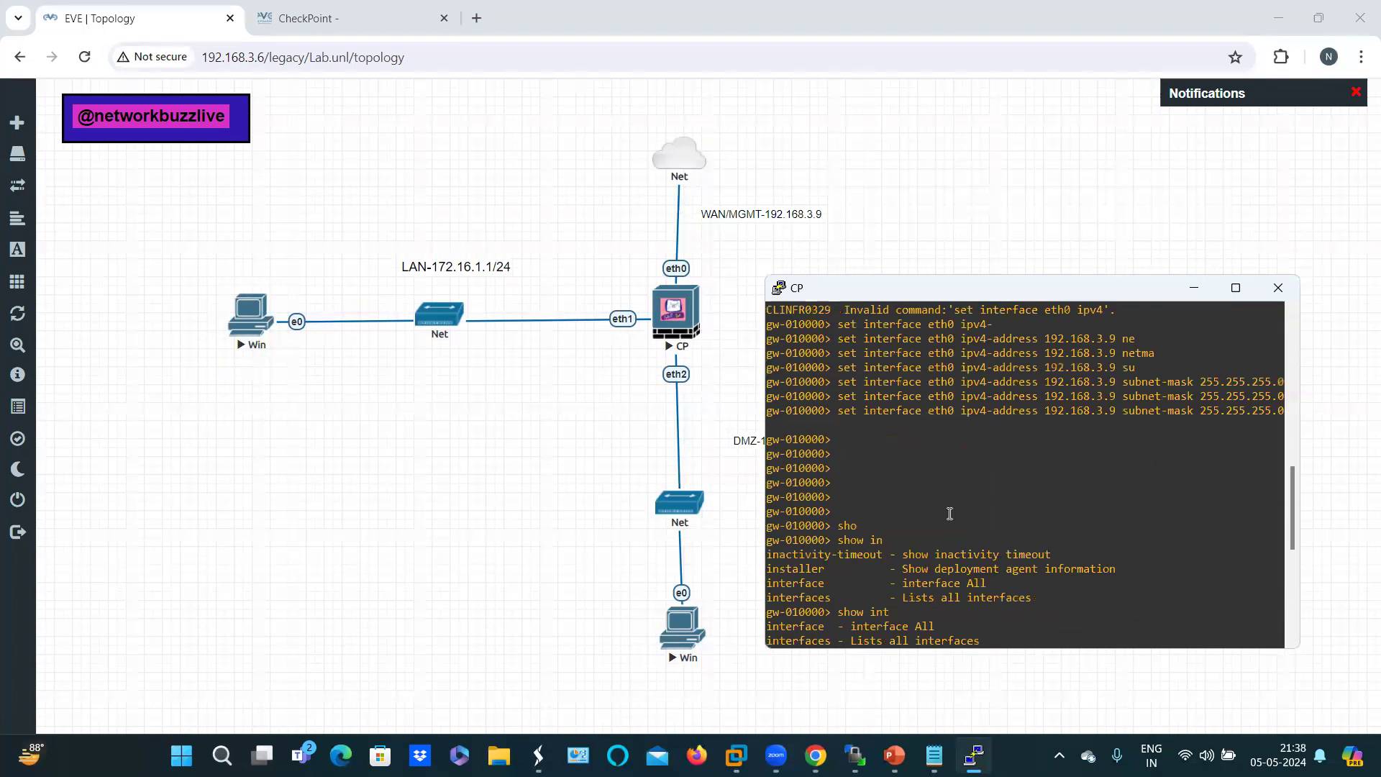
pyautogui.scroll(14, 949, 513)
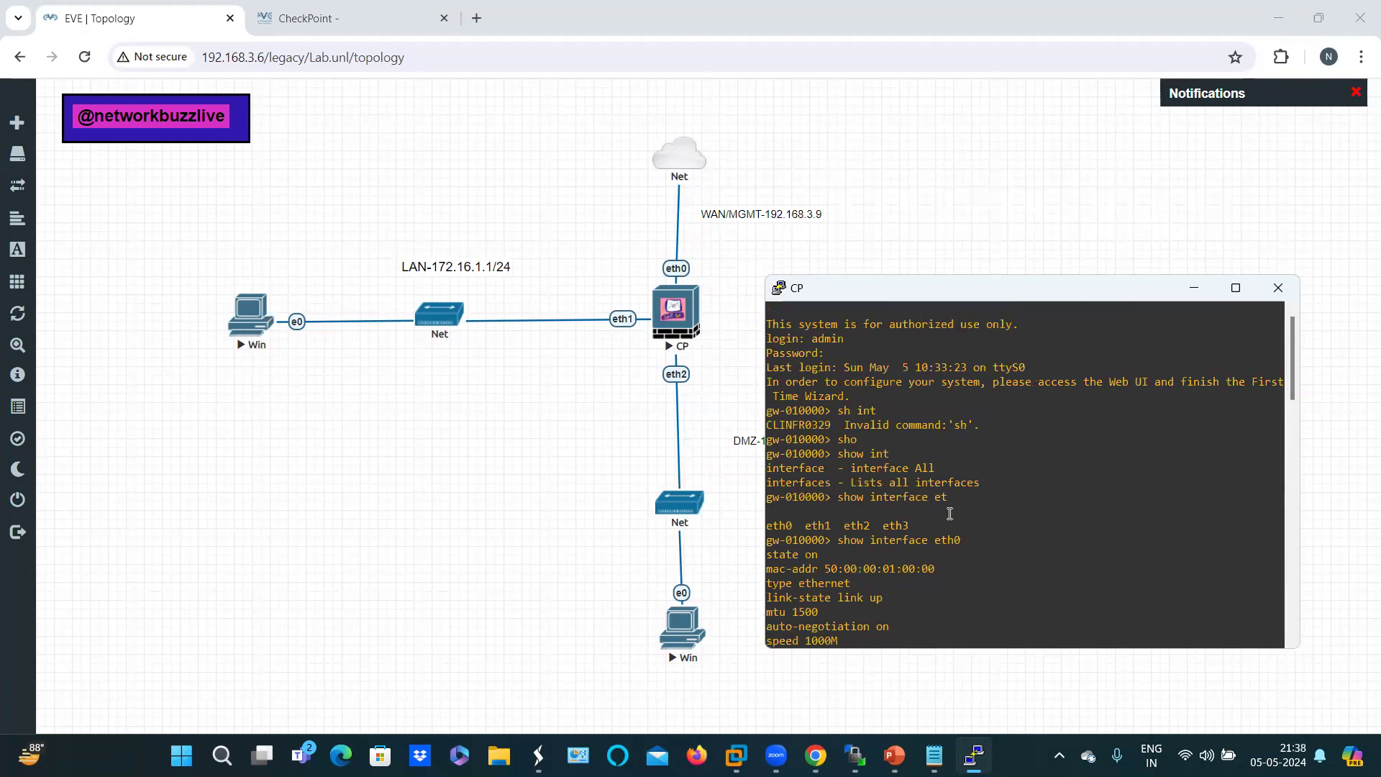
pyautogui.scroll(-4, 949, 513)
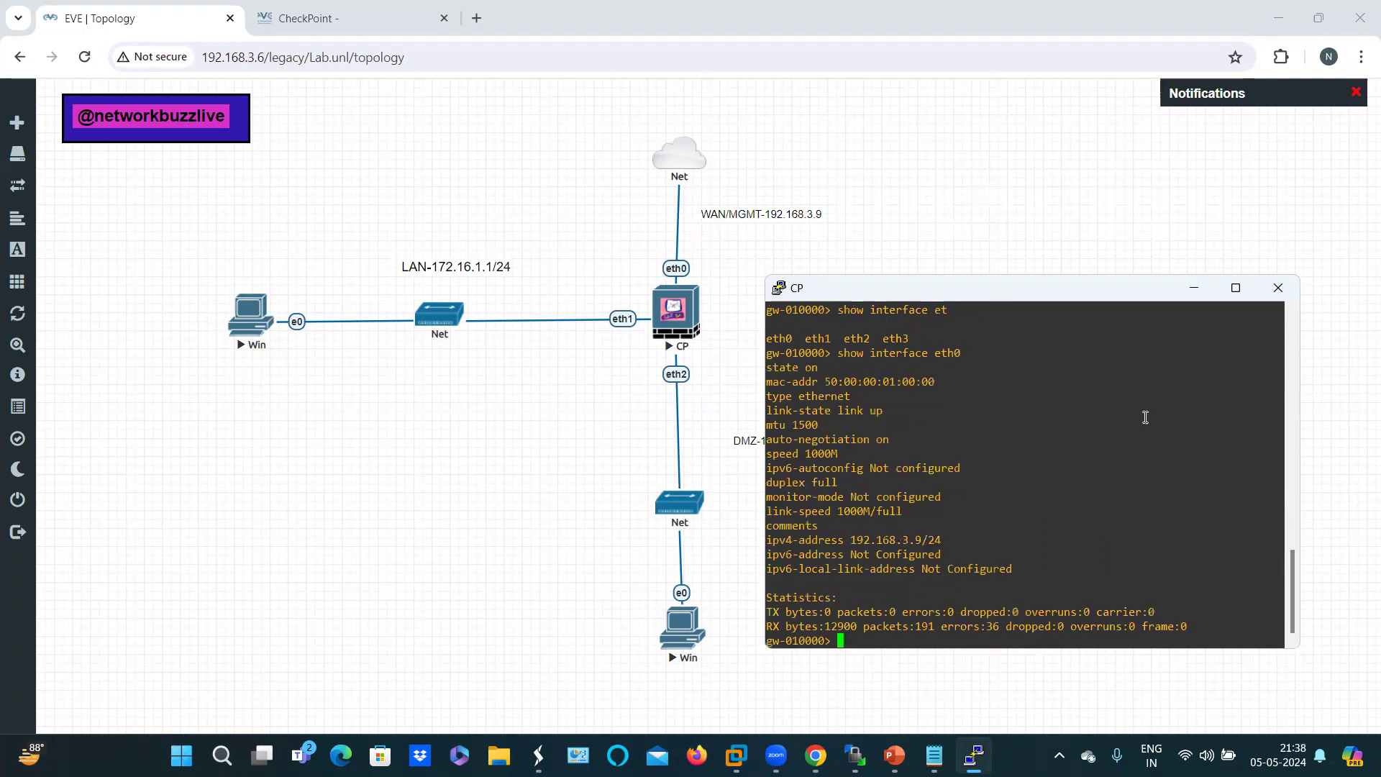
pyautogui.click(1194, 287)
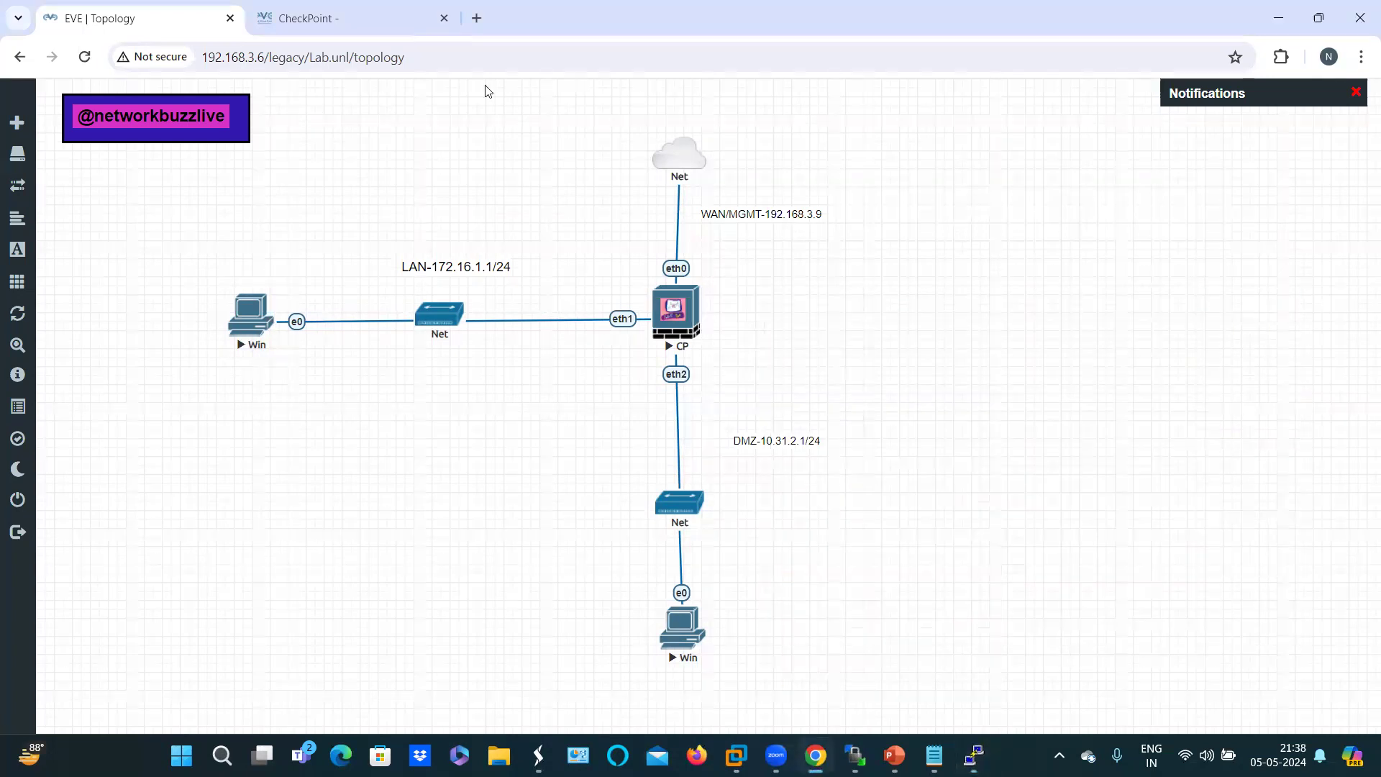
pyautogui.click(479, 19)
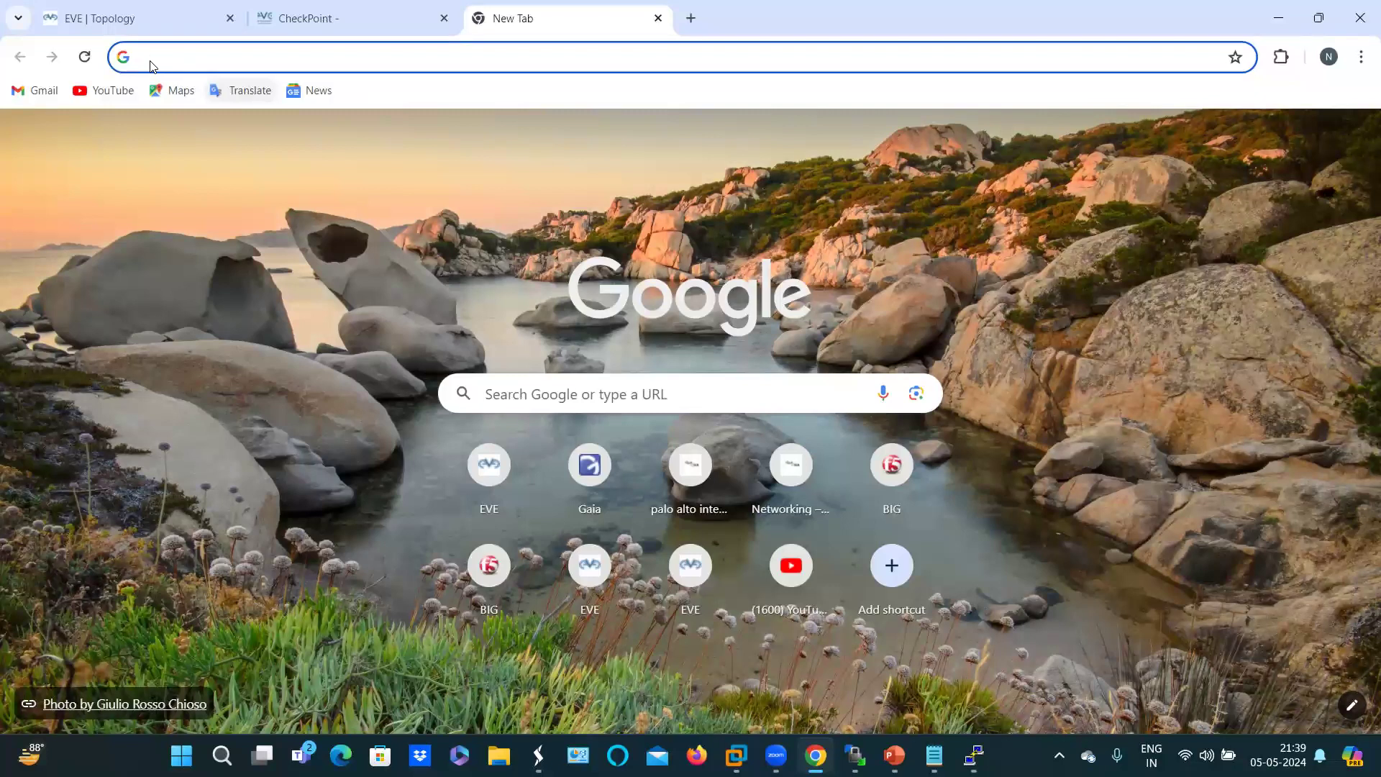
pyautogui.write('http://192.168.3.6')
pyautogui.doubleClick(157, 61)
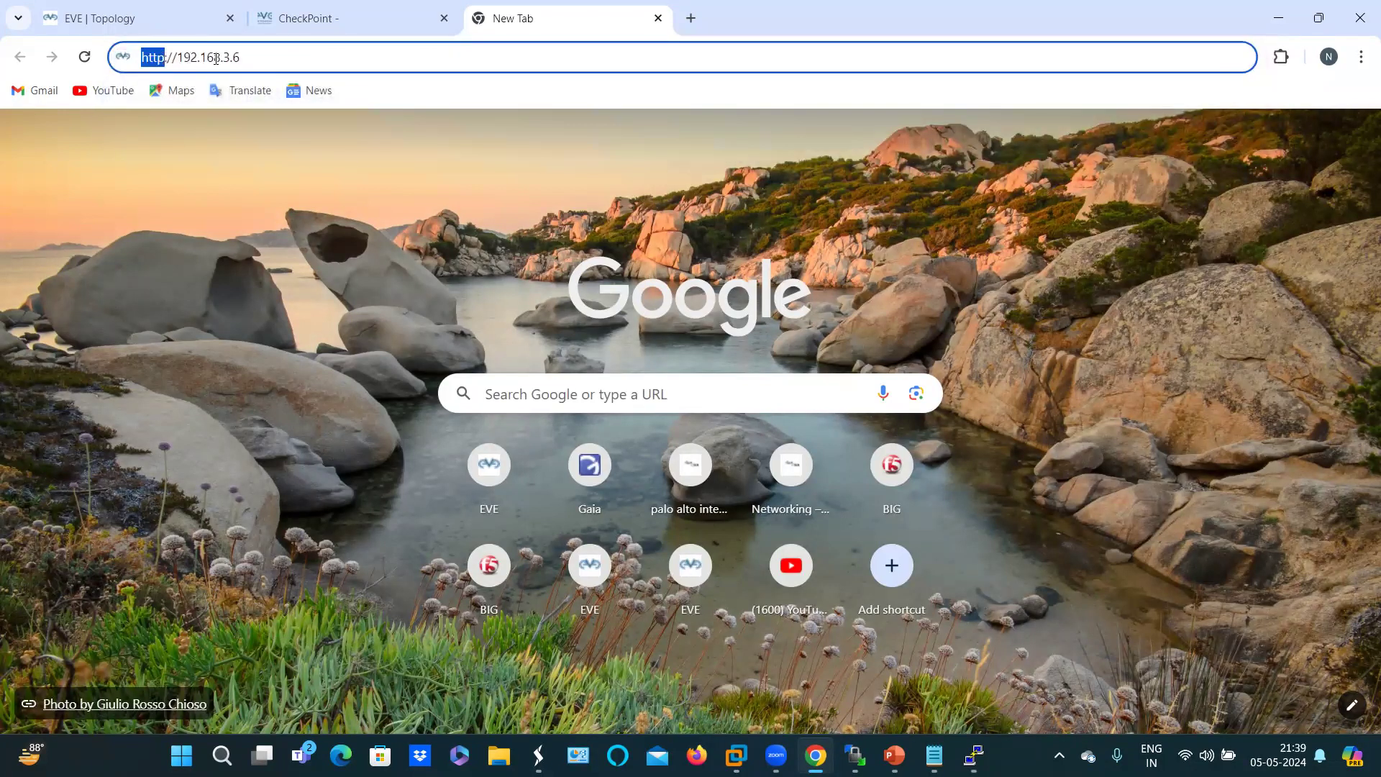
pyautogui.click(250, 58)
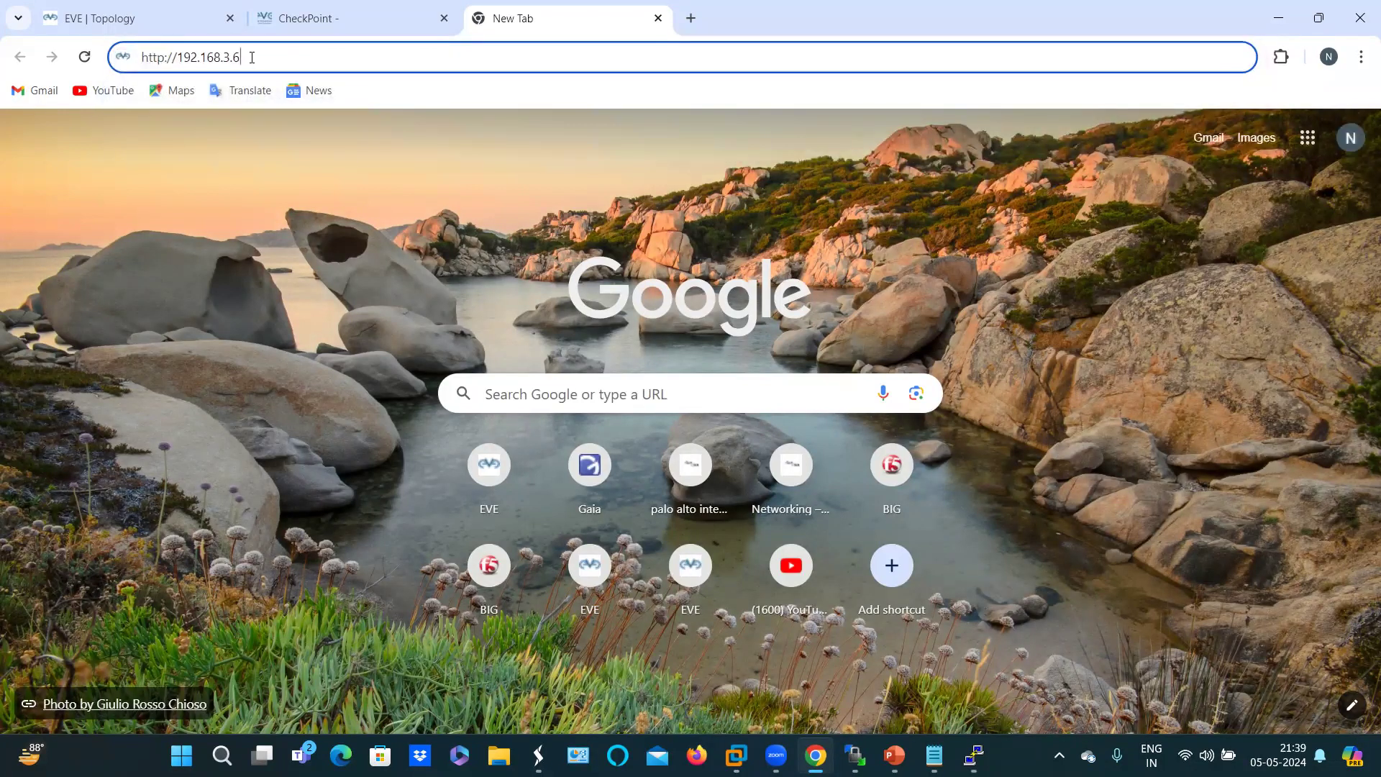
pyautogui.press('BackSpace')
pyautogui.press('BackSpace')
pyautogui.press('BackSpace')
pyautogui.press('BackSpace')
pyautogui.press('BackSpace')
pyautogui.press('BackSpace')
pyautogui.press('BackSpace')
pyautogui.press('BackSpace')
pyautogui.press('BackSpace')
pyautogui.press('BackSpace')
pyautogui.press('BackSpace')
pyautogui.press('BackSpace')
pyautogui.press('BackSpace')
pyautogui.press('BackSpace')
pyautogui.press('BackSpace')
pyautogui.press('BackSpace')
pyautogui.press('BackSpace')
pyautogui.press('BackSpace')
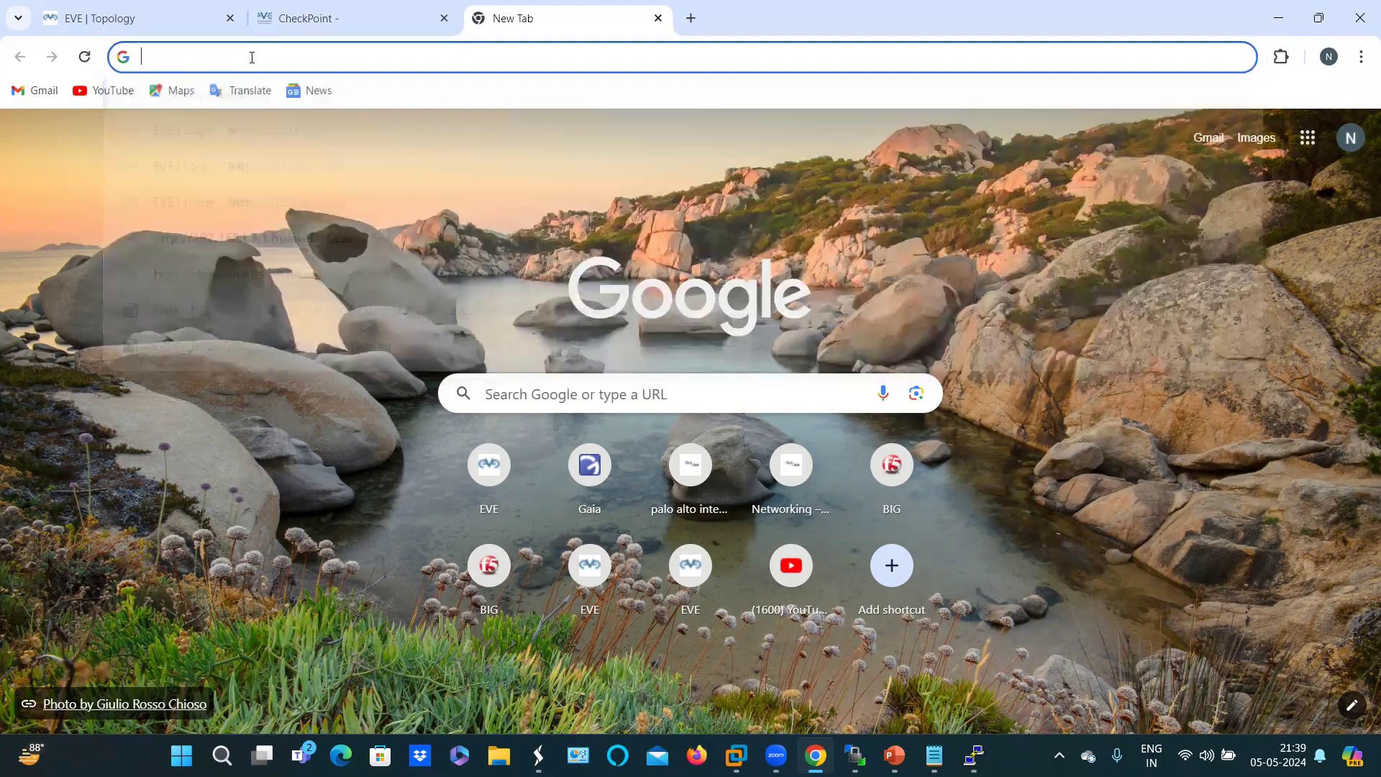
pyautogui.write('https:')
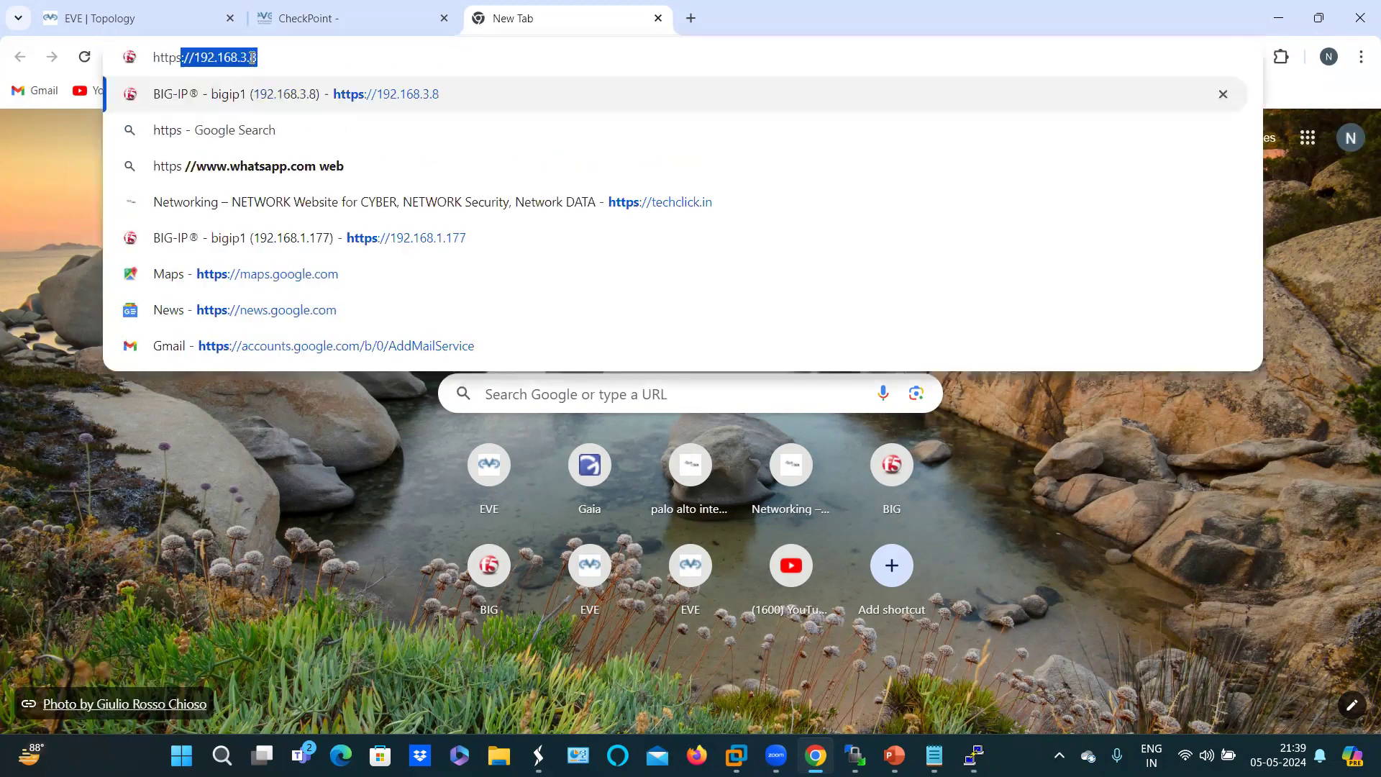
pyautogui.write('//1')
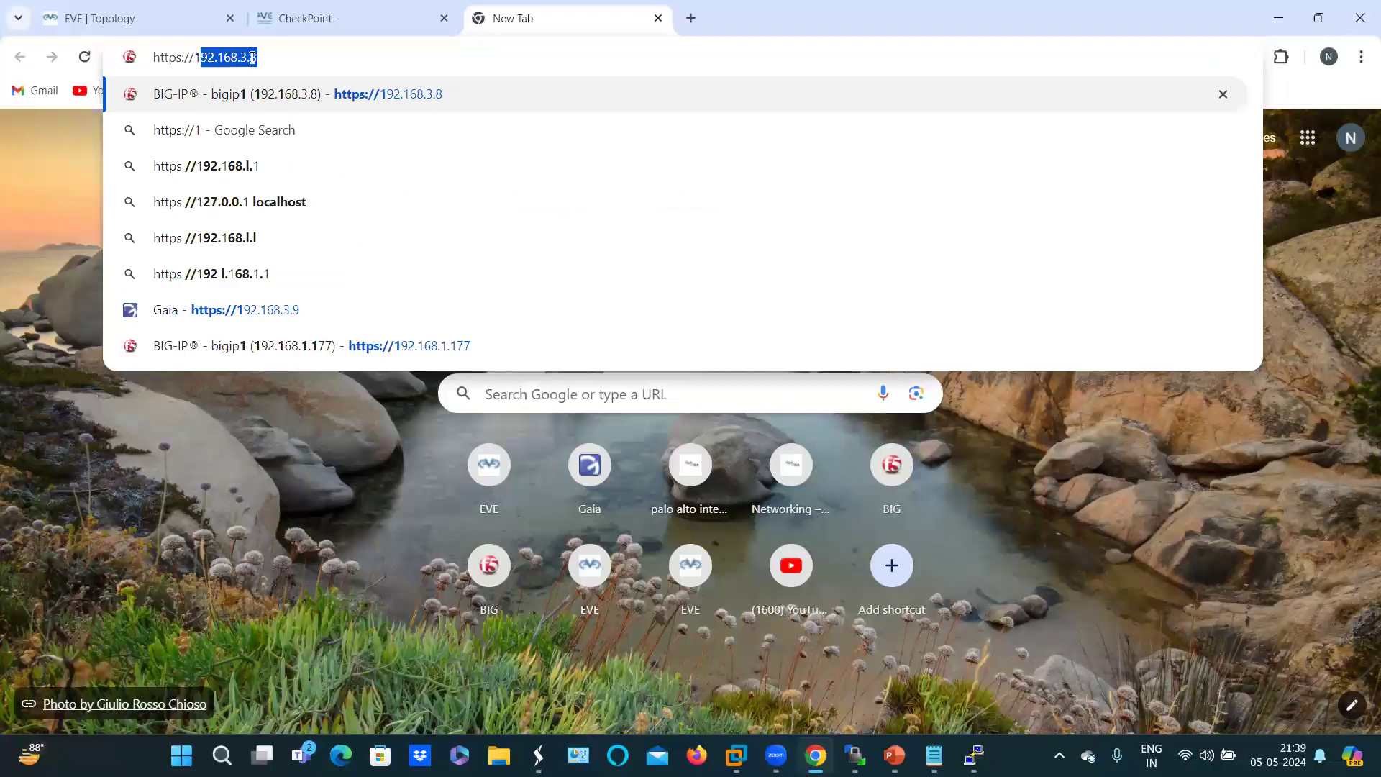
pyautogui.write('92.168')
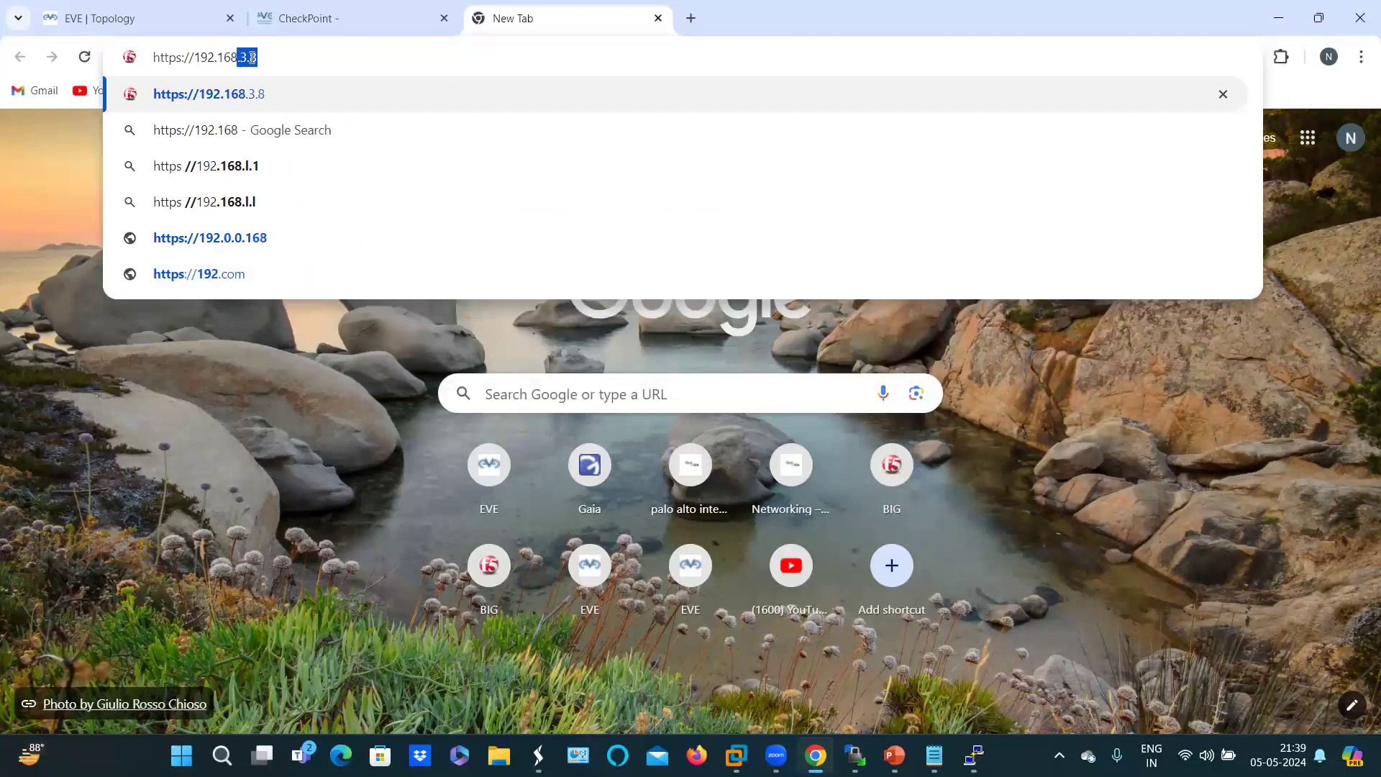
pyautogui.write('.3.9')
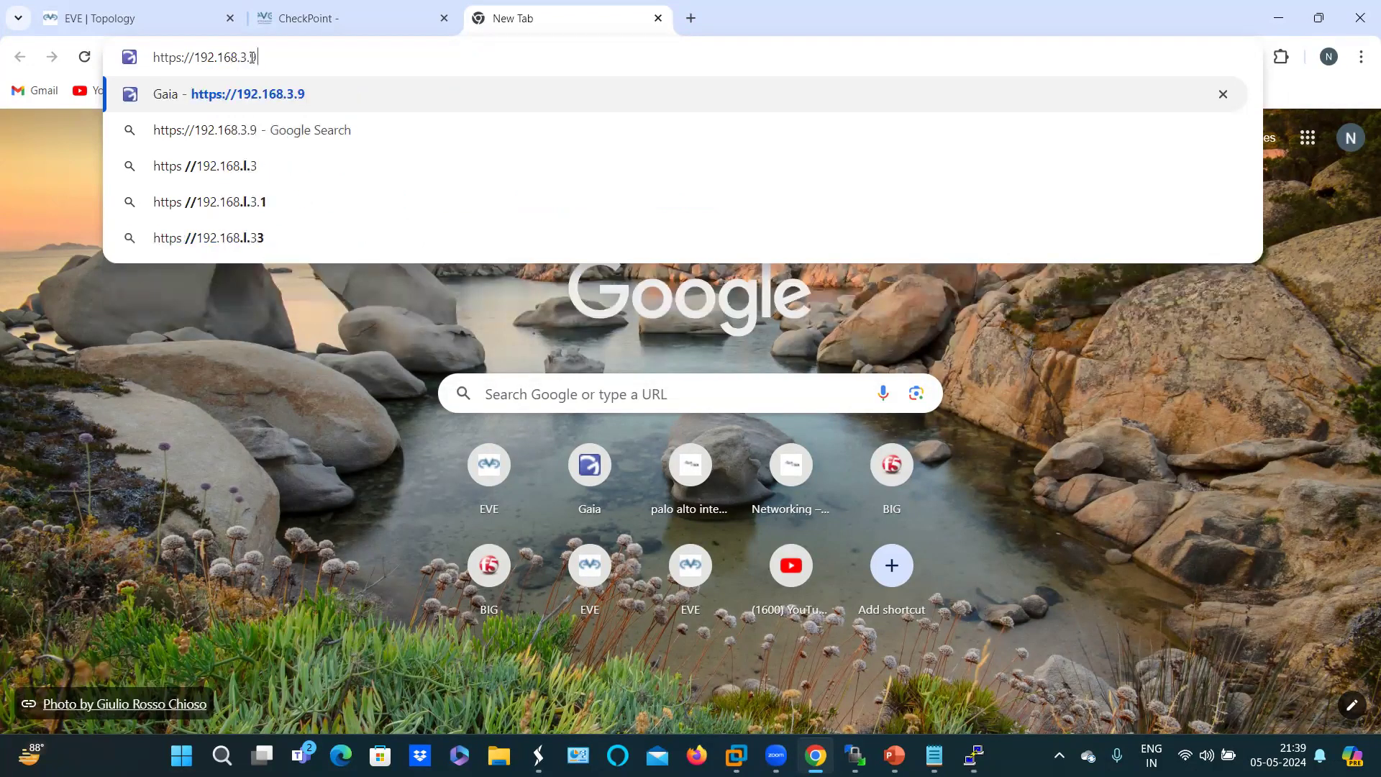
pyautogui.press('Return')
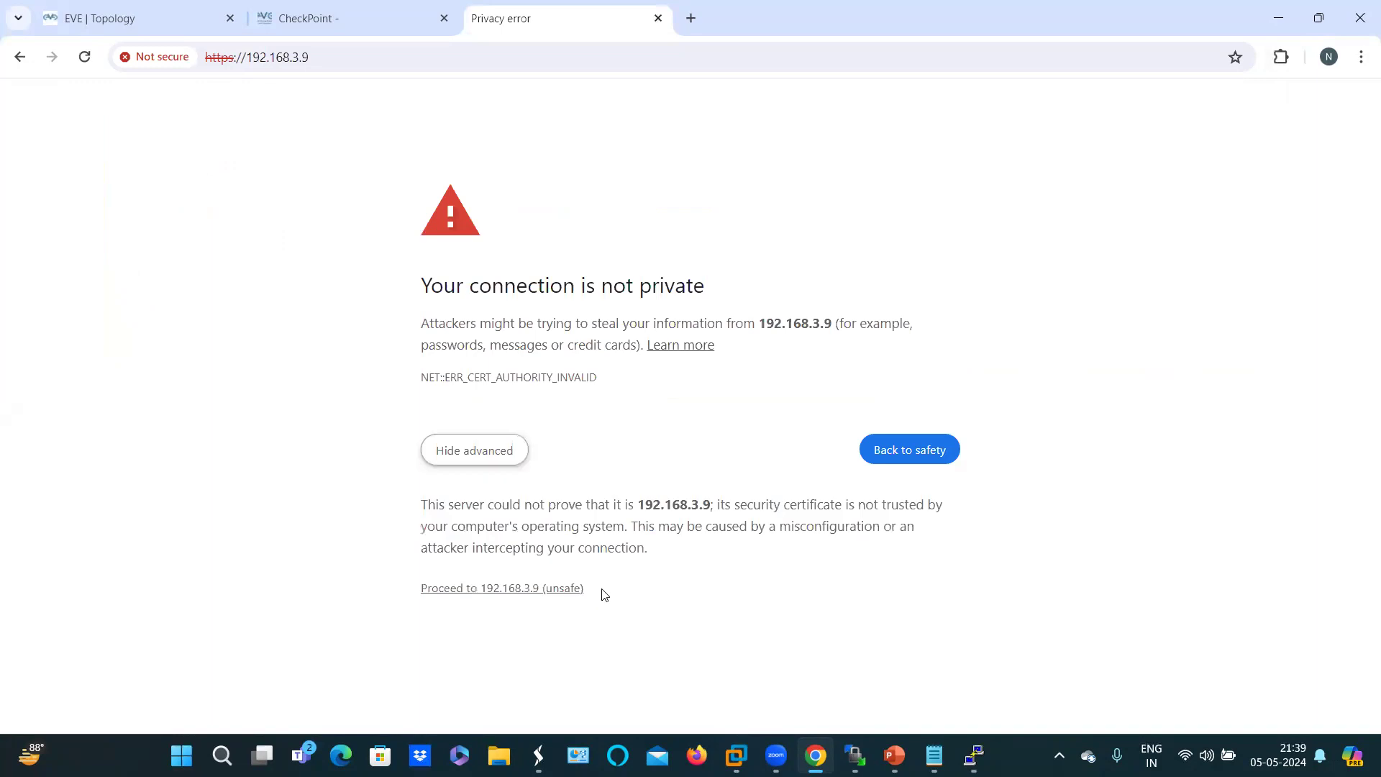
# Step: Proceed past the certificate warning and submit the admin username and password
pyautogui.click(471, 589)
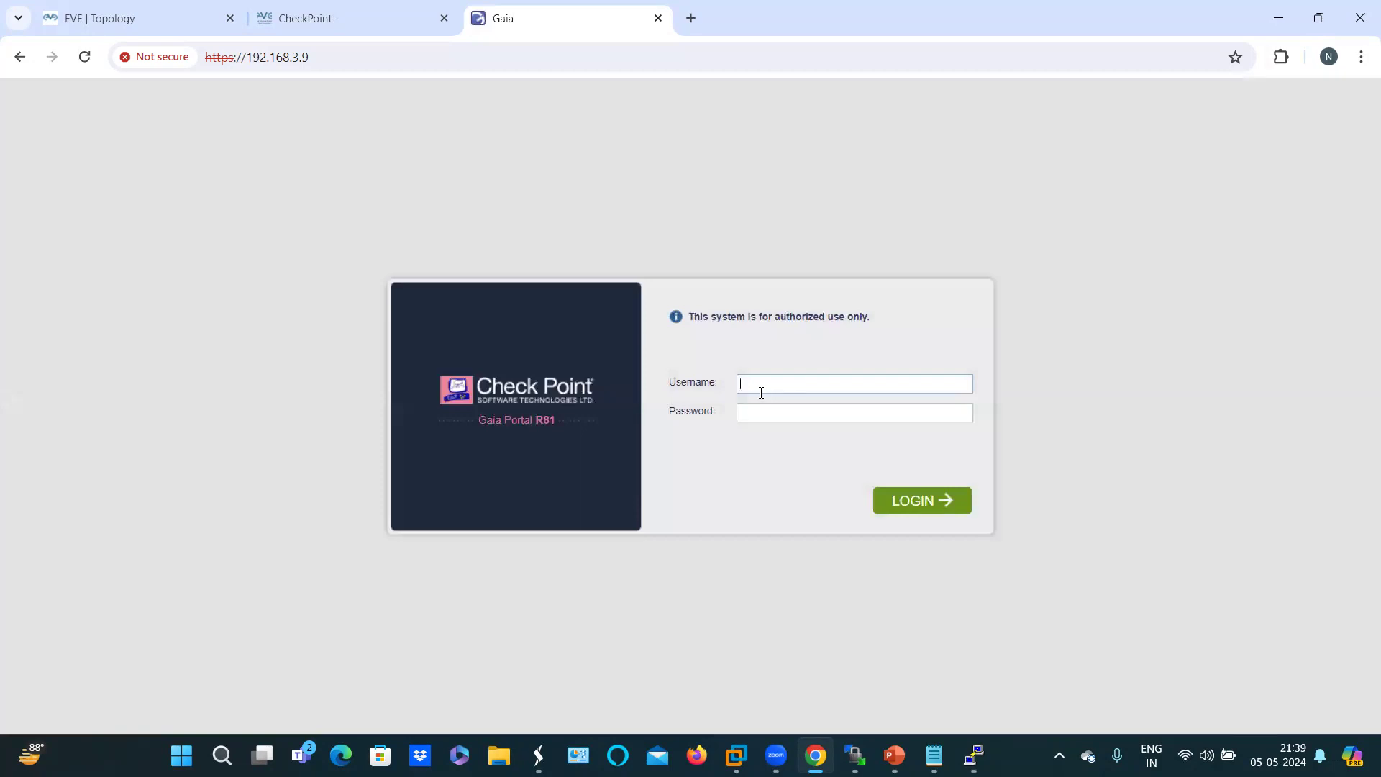
pyautogui.write('admin')
pyautogui.click(761, 412)
pyautogui.write('•••••')
pyautogui.press('Return')
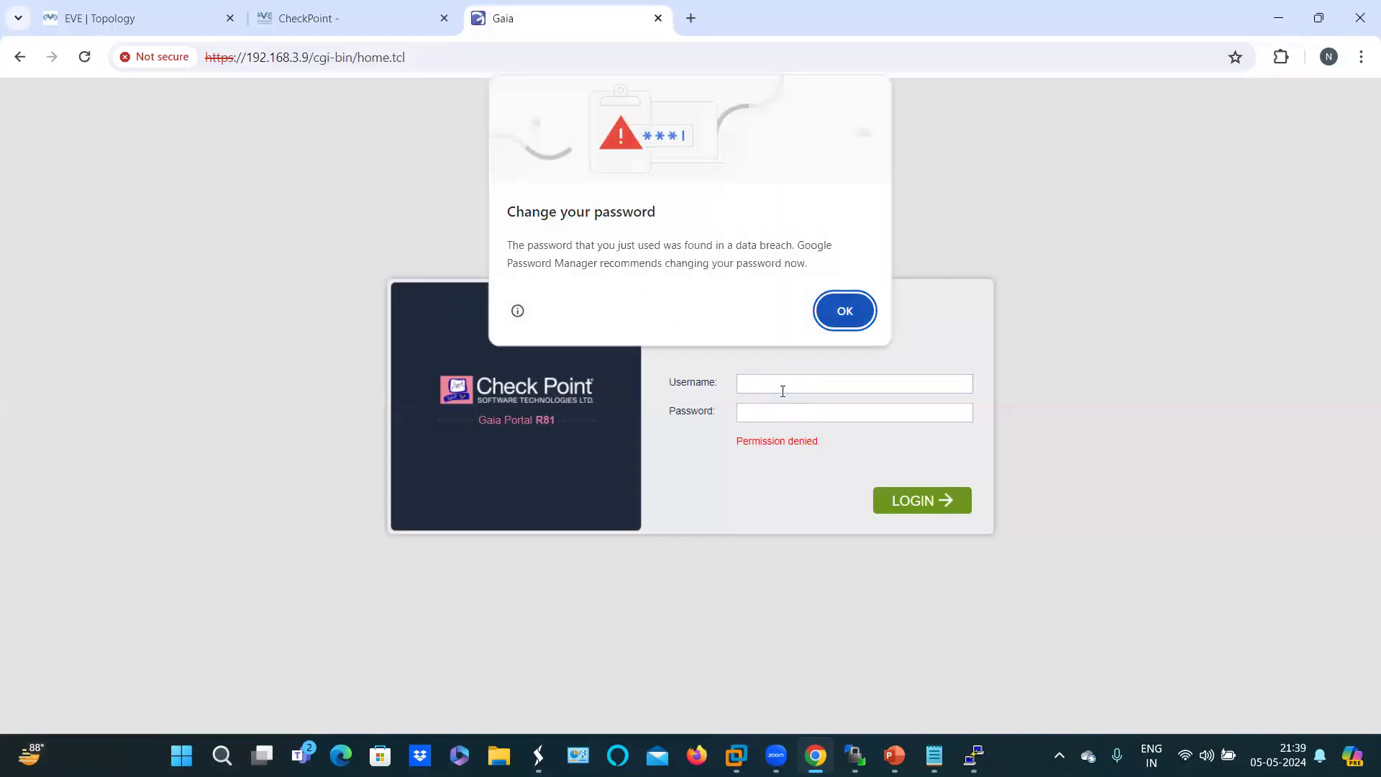
# Step: Dismiss the breach warning and log in again with the corrected password
pyautogui.click(836, 315)
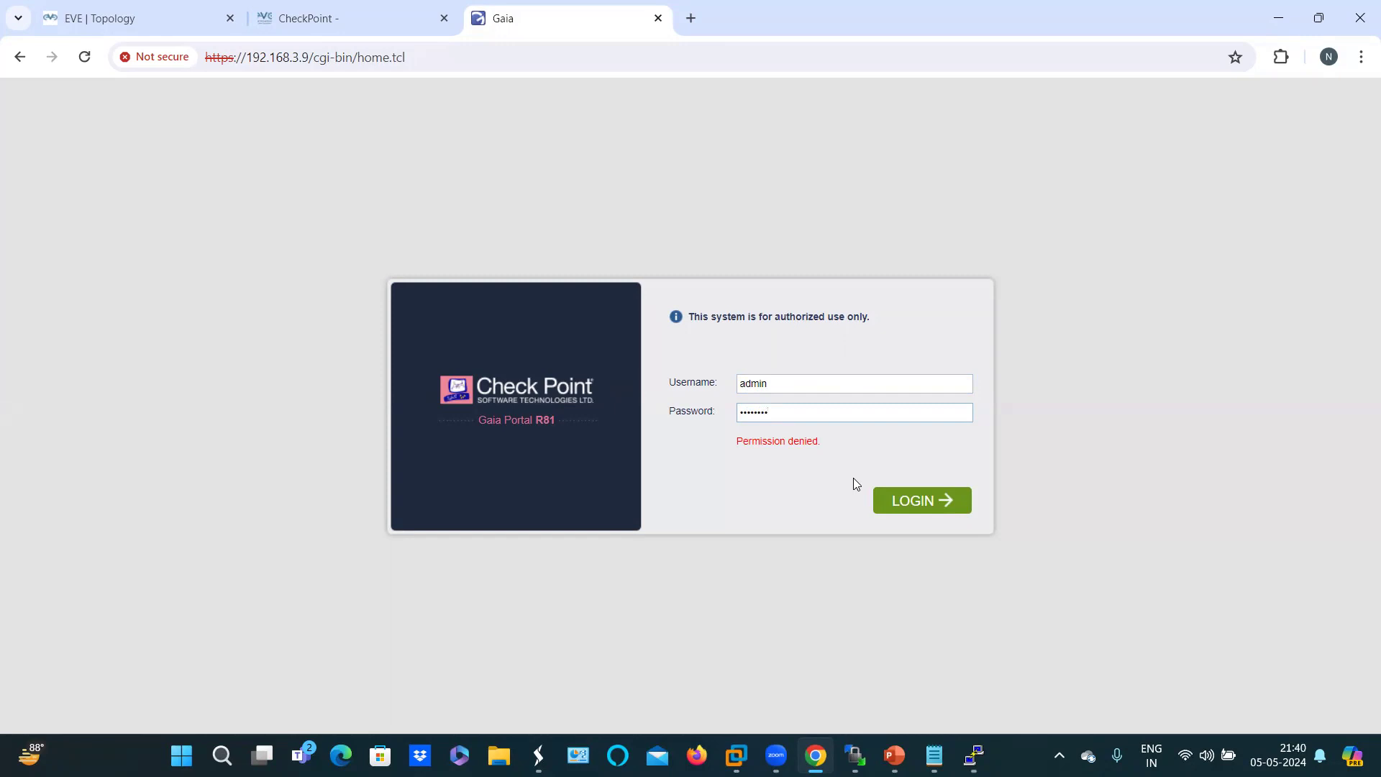
pyautogui.press('BackSpace')
pyautogui.press('BackSpace')
pyautogui.press('BackSpace')
pyautogui.press('BackSpace')
pyautogui.press('BackSpace')
pyautogui.press('BackSpace')
pyautogui.press('BackSpace')
pyautogui.press('BackSpace')
pyautogui.write('••••••••')
pyautogui.click(925, 504)
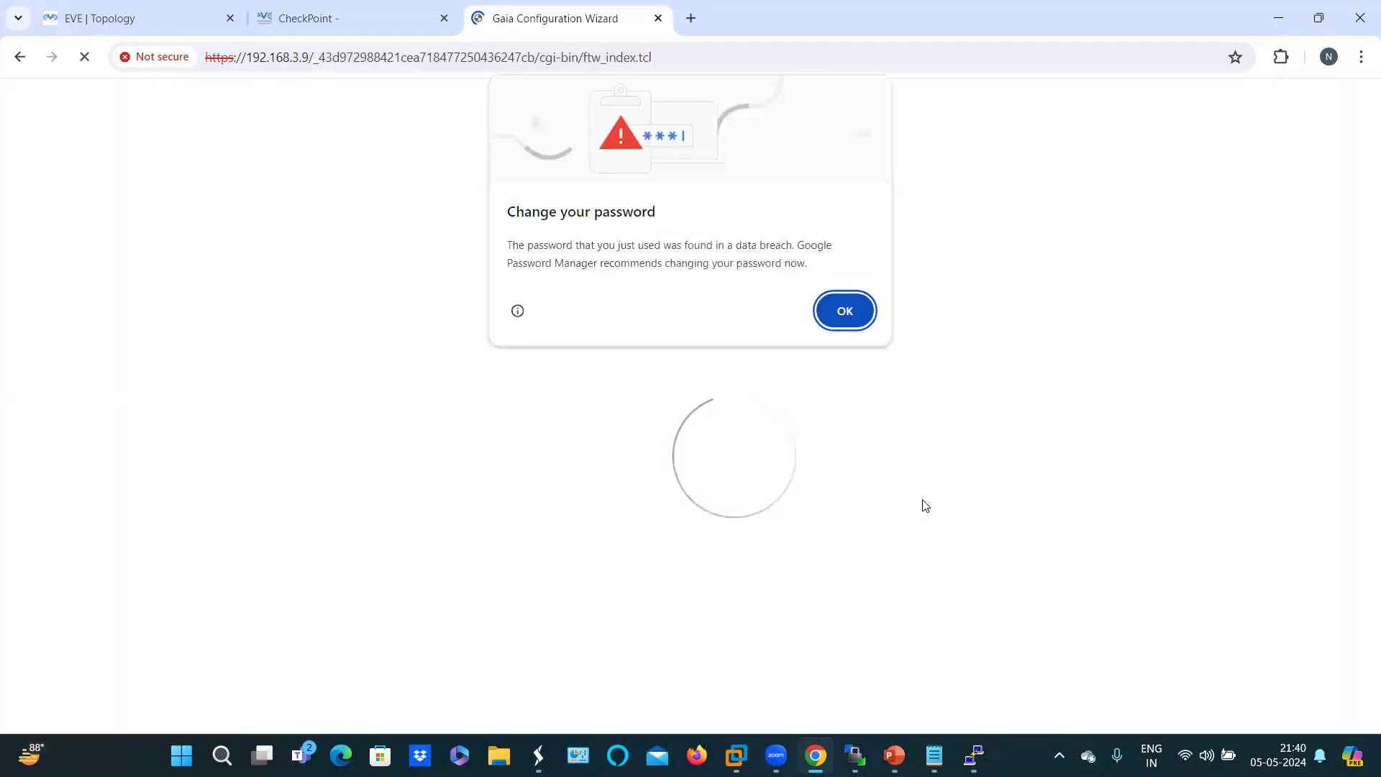
# Step: Leave the wizard welcome page and compare the cloud, USB and snapshot deployment options
pyautogui.click(865, 329)
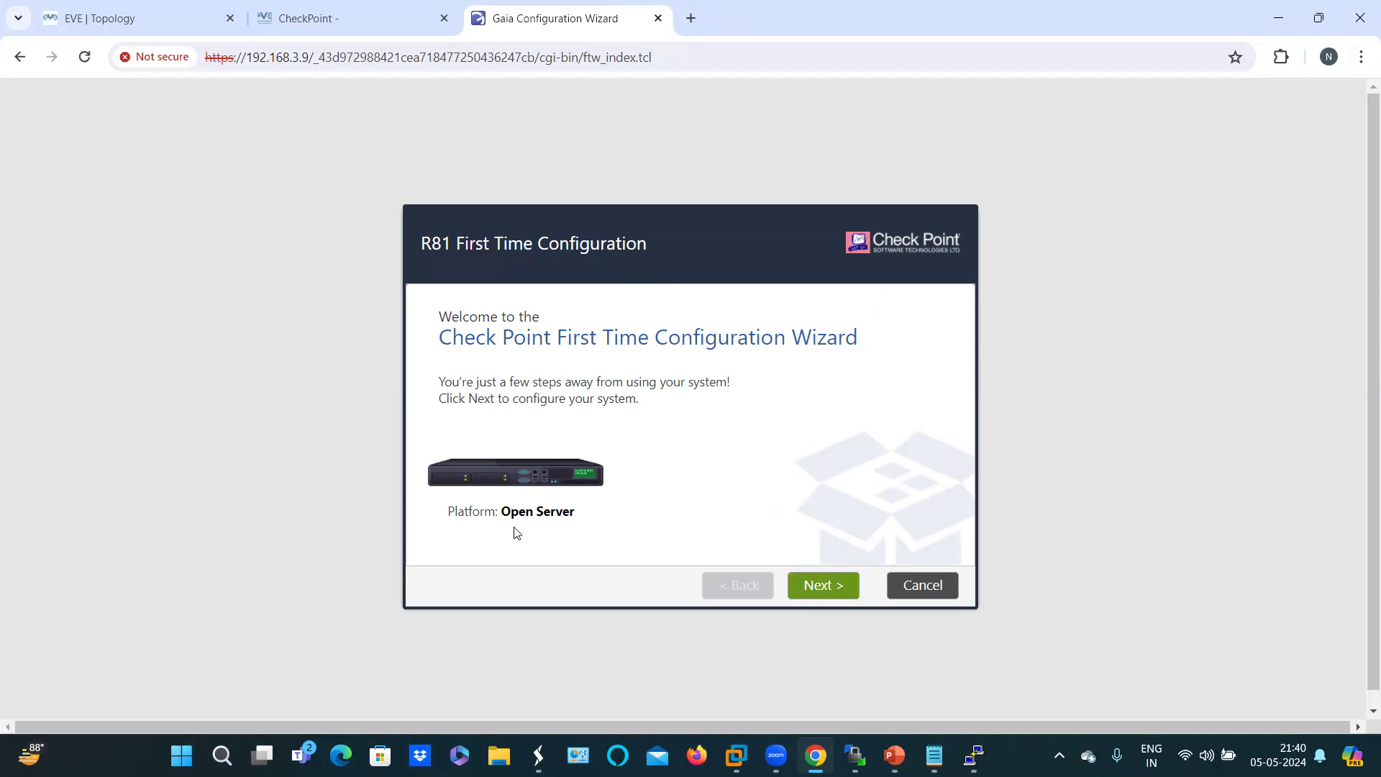
pyautogui.click(831, 587)
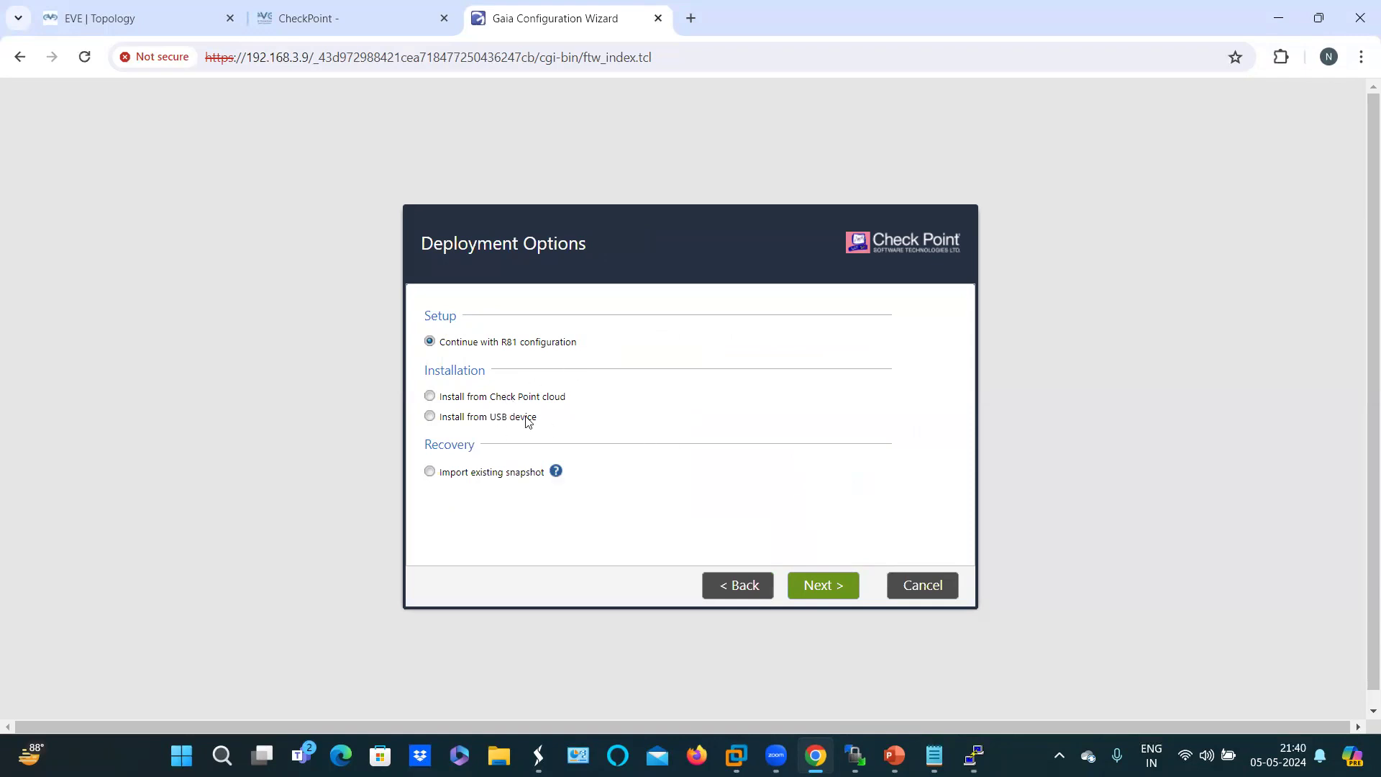
pyautogui.click(430, 397)
pyautogui.click(429, 418)
pyautogui.click(430, 472)
# Step: Continue with R81 configuration, set eth0's default gateway 192.168.3.1 and keep IPv6 Off
pyautogui.click(430, 342)
pyautogui.click(826, 591)
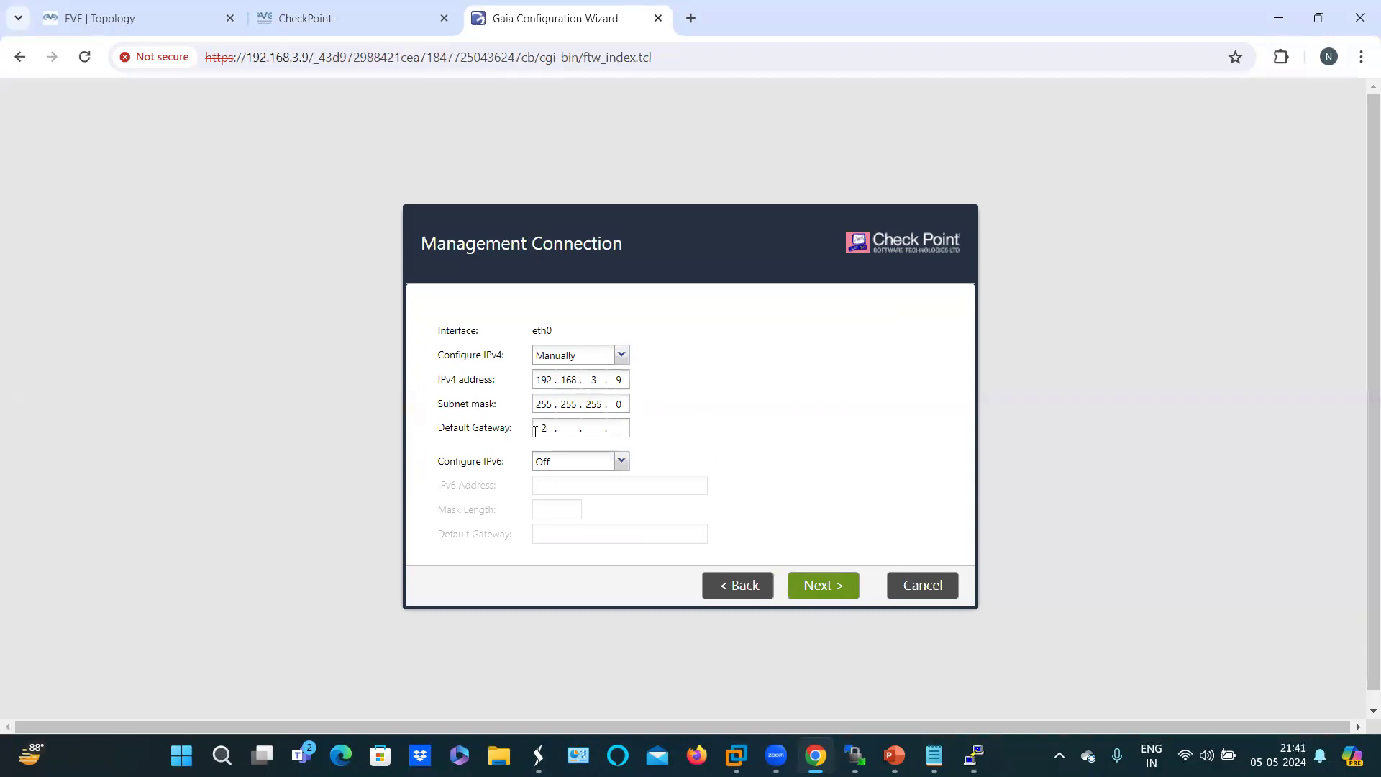
pyautogui.write('92 . 168')
pyautogui.click(617, 464)
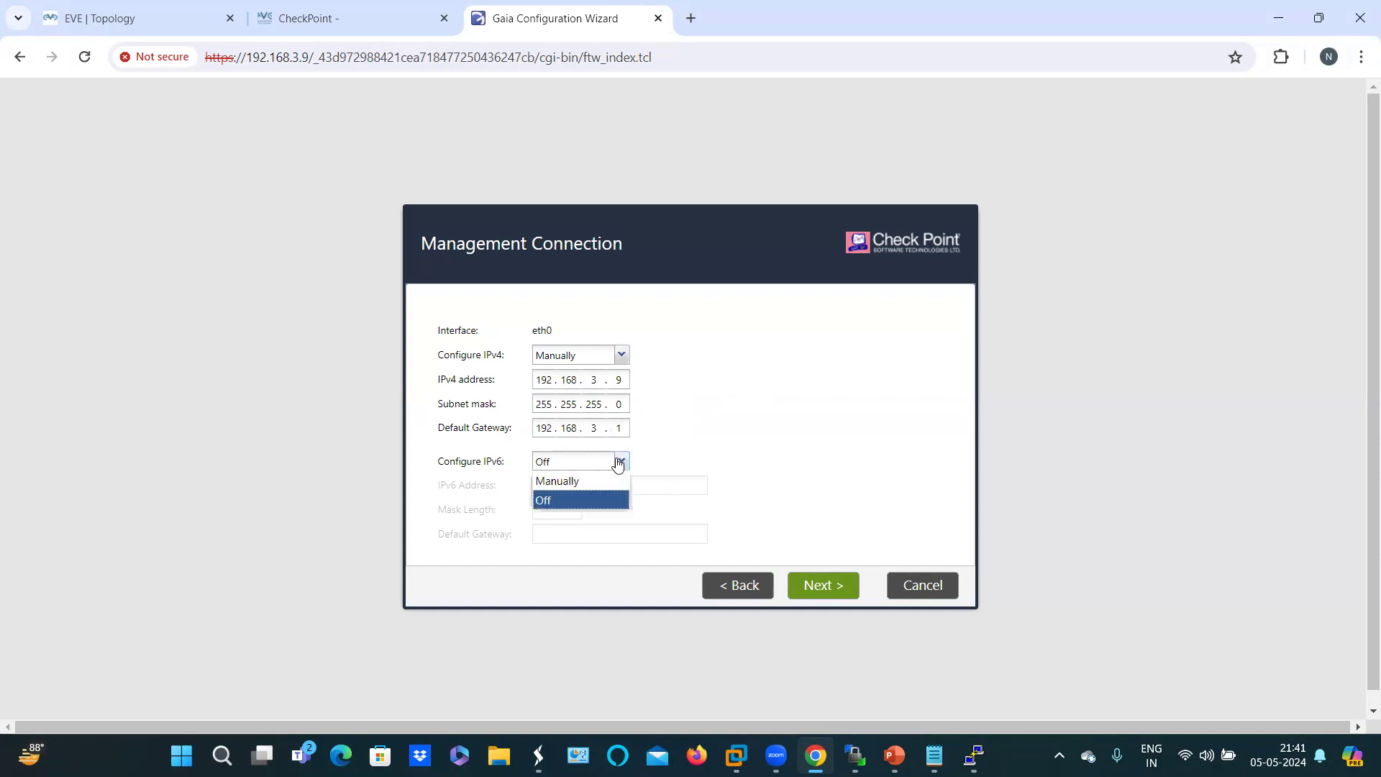
pyautogui.click(701, 473)
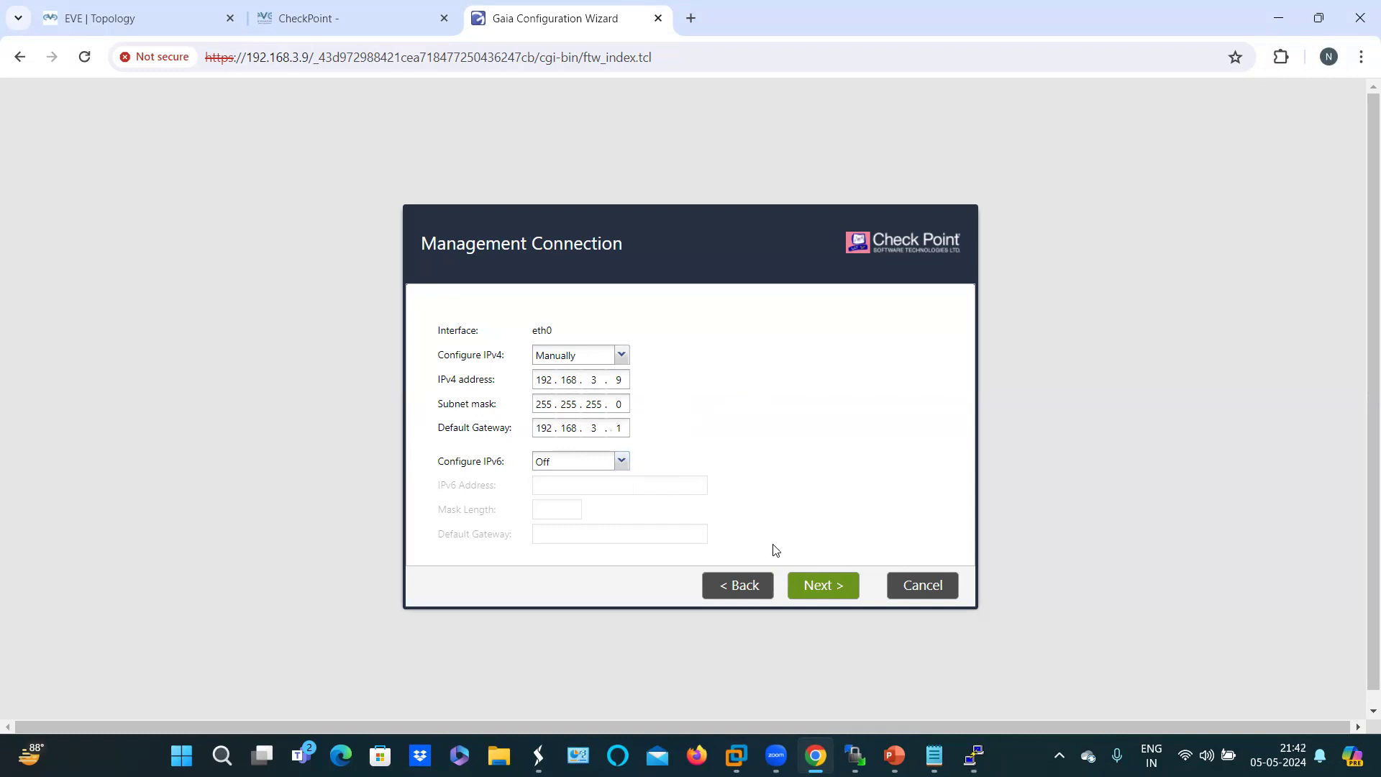
pyautogui.click(813, 584)
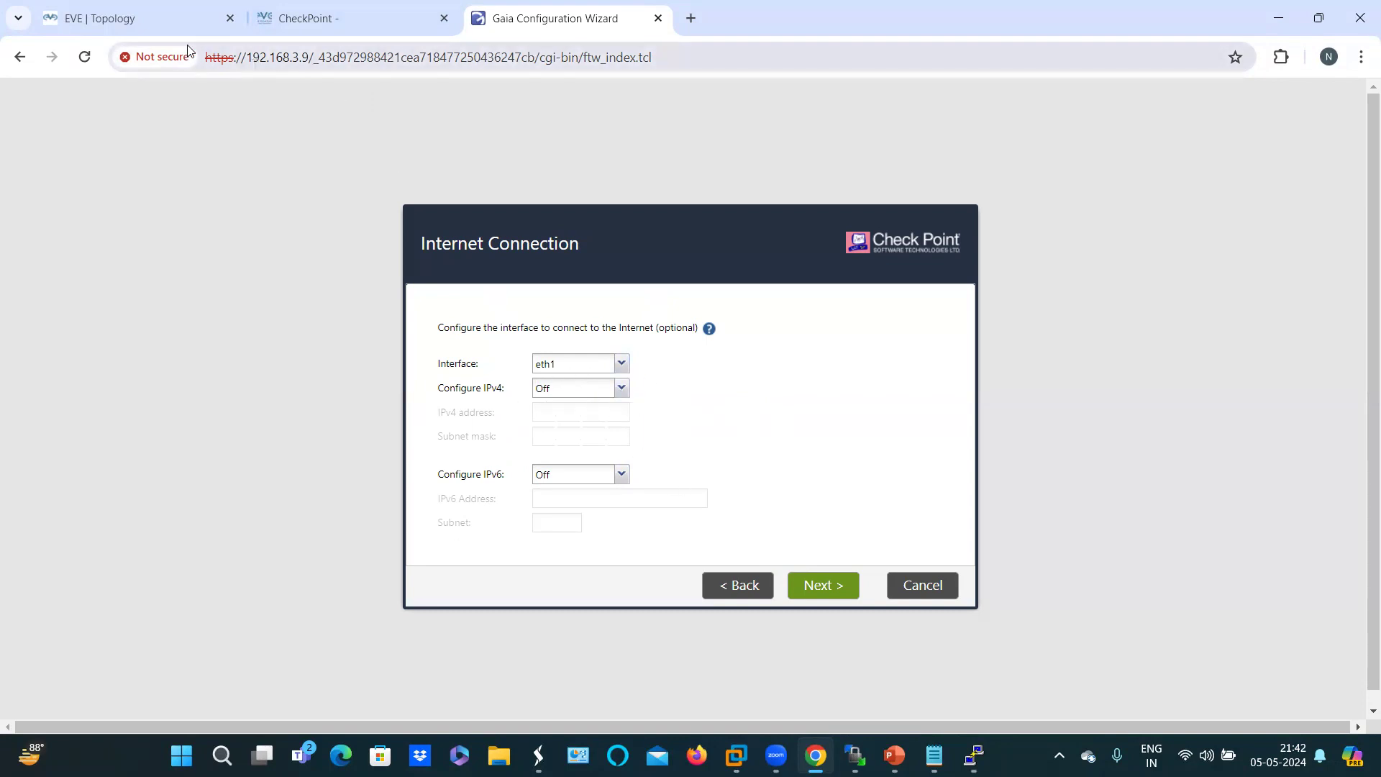
# Step: Return to the wizard and skip Internet Connection on eth1 with IPv4 and IPv6 Off
pyautogui.click(128, 19)
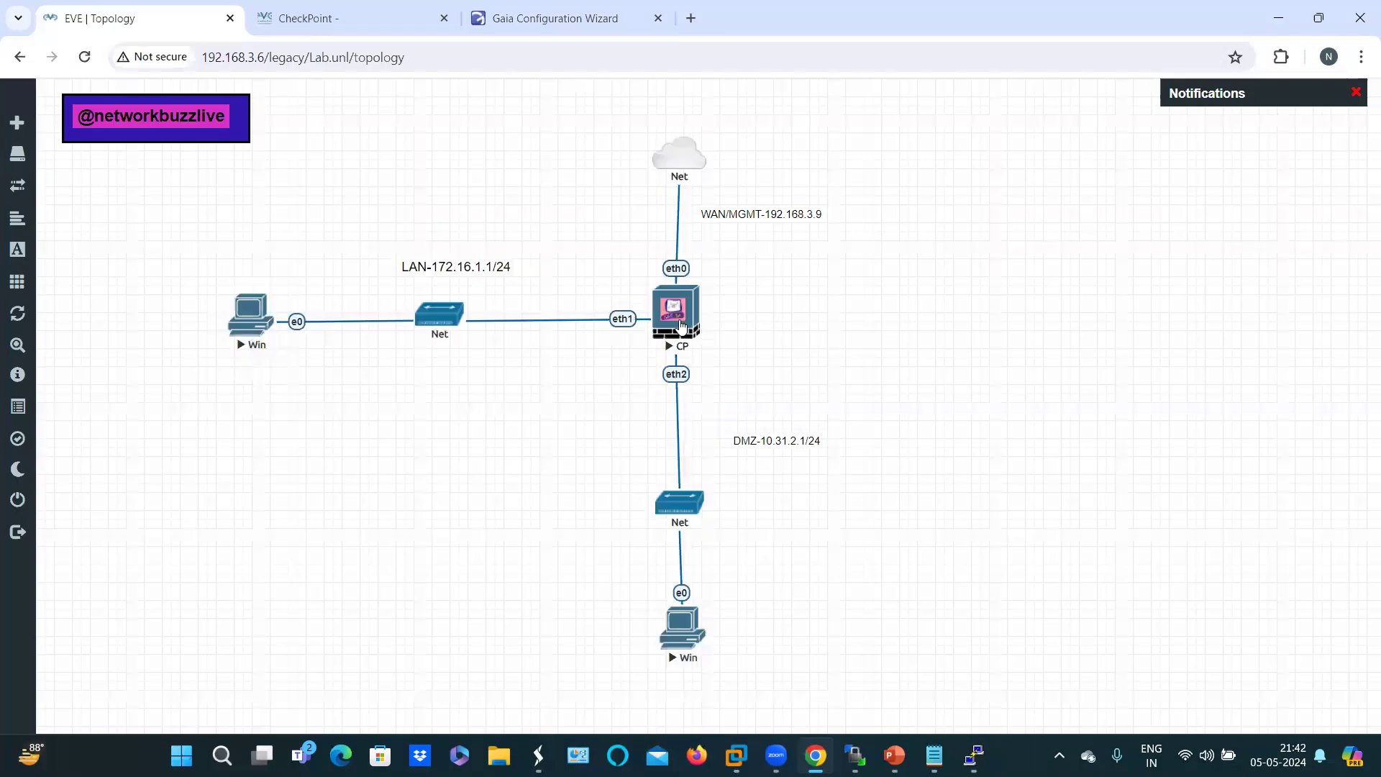
pyautogui.click(562, 28)
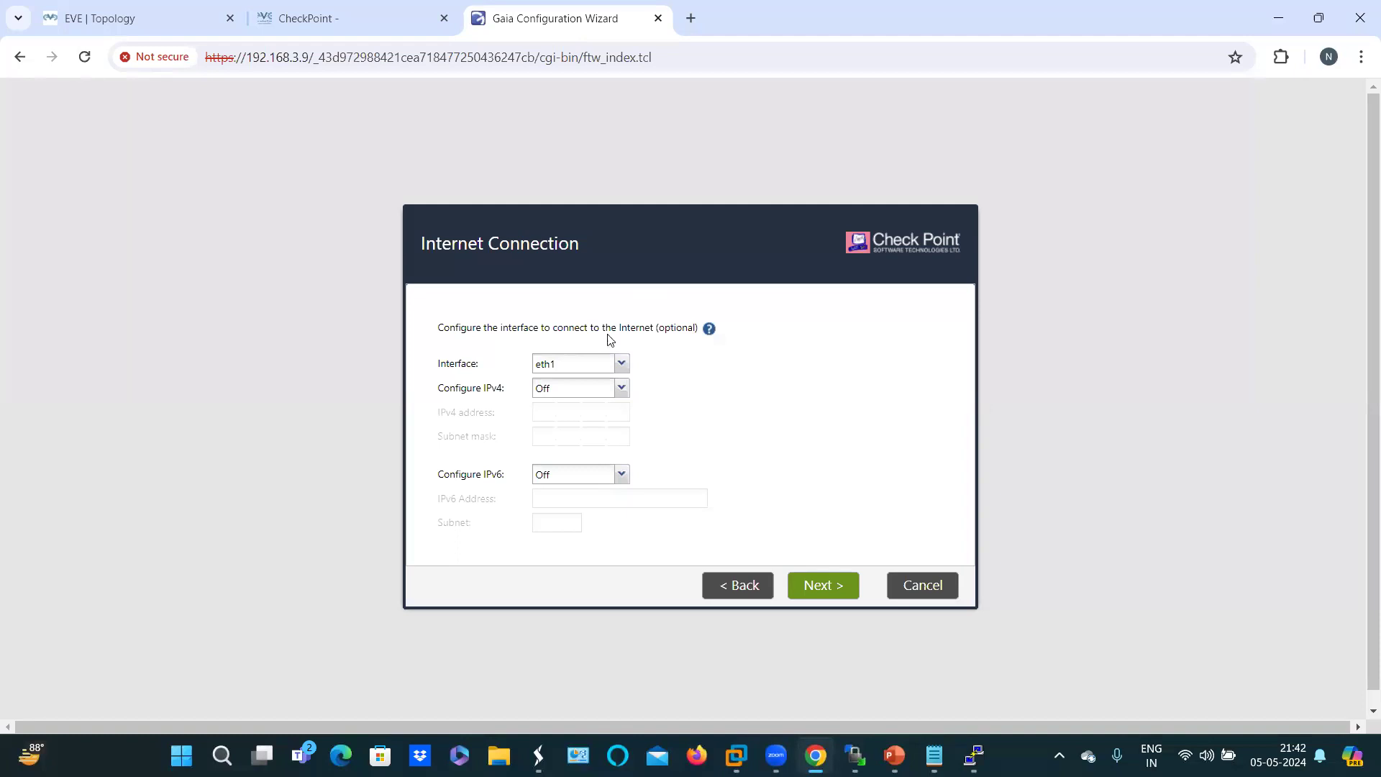
pyautogui.click(144, 9)
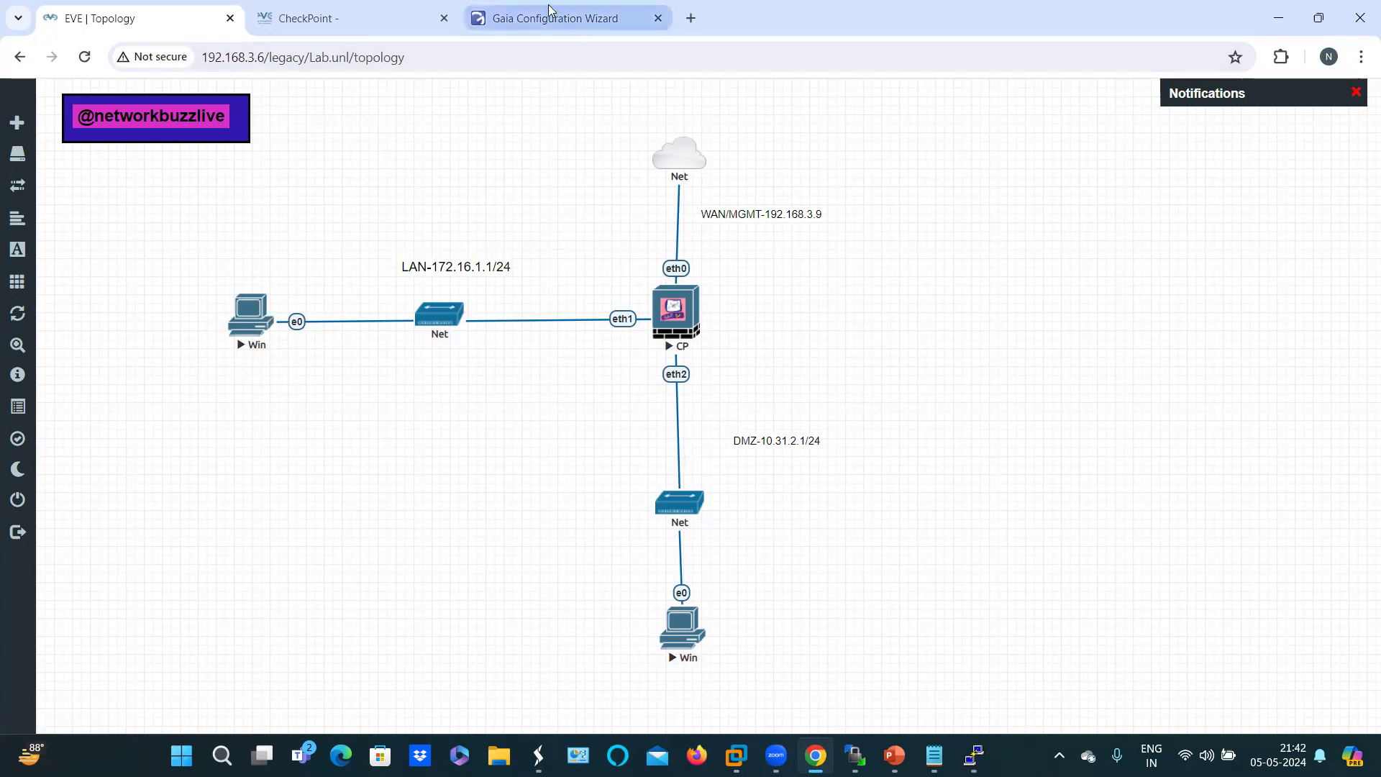
pyautogui.click(584, 29)
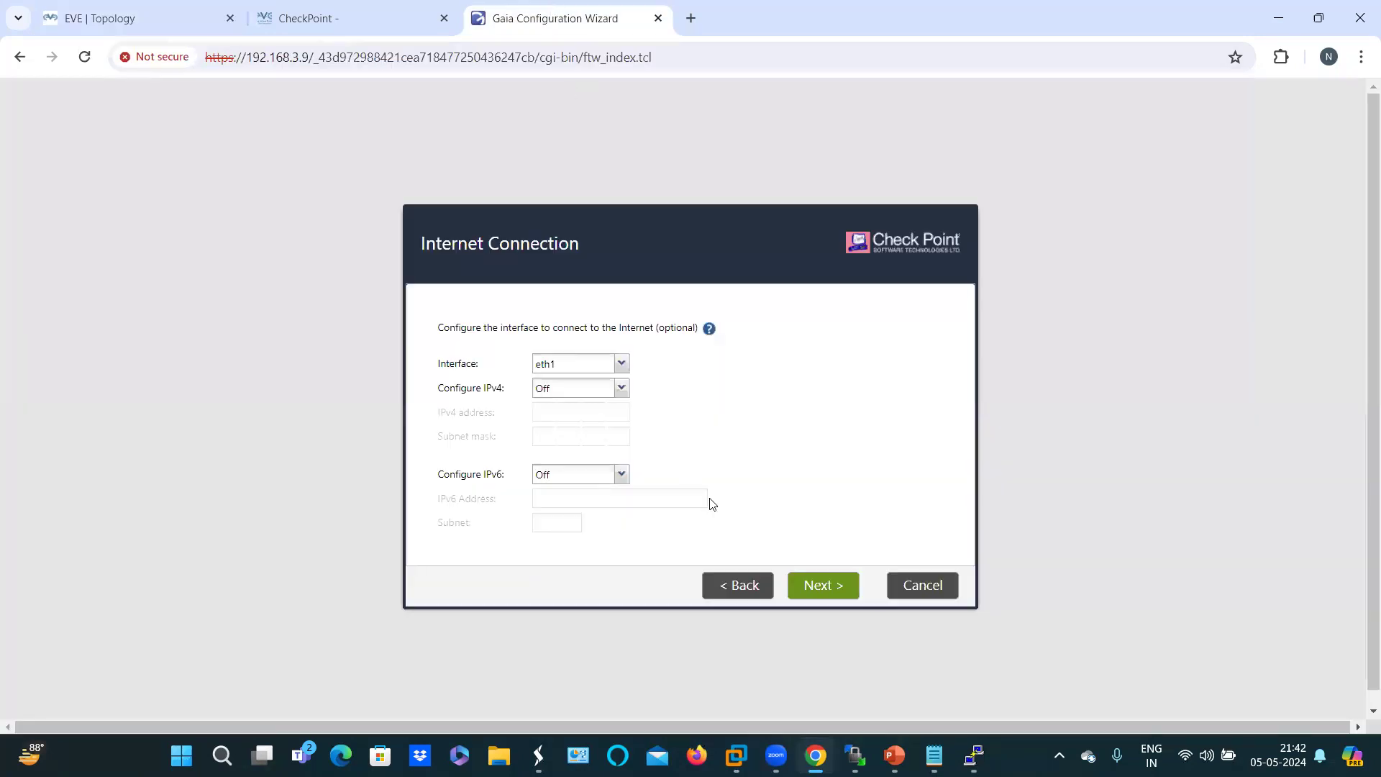
pyautogui.click(847, 590)
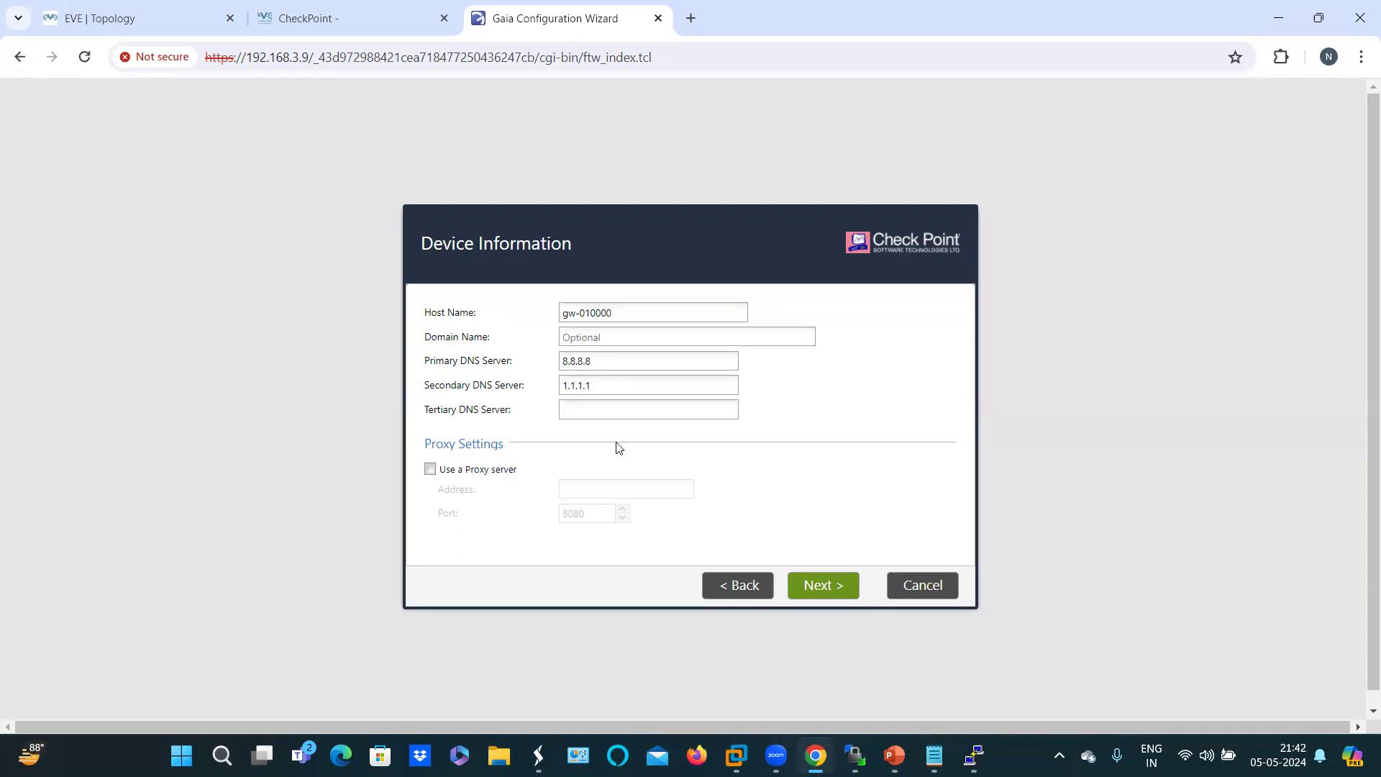
# Step: Keep the device information without a proxy server and continue
pyautogui.click(430, 469)
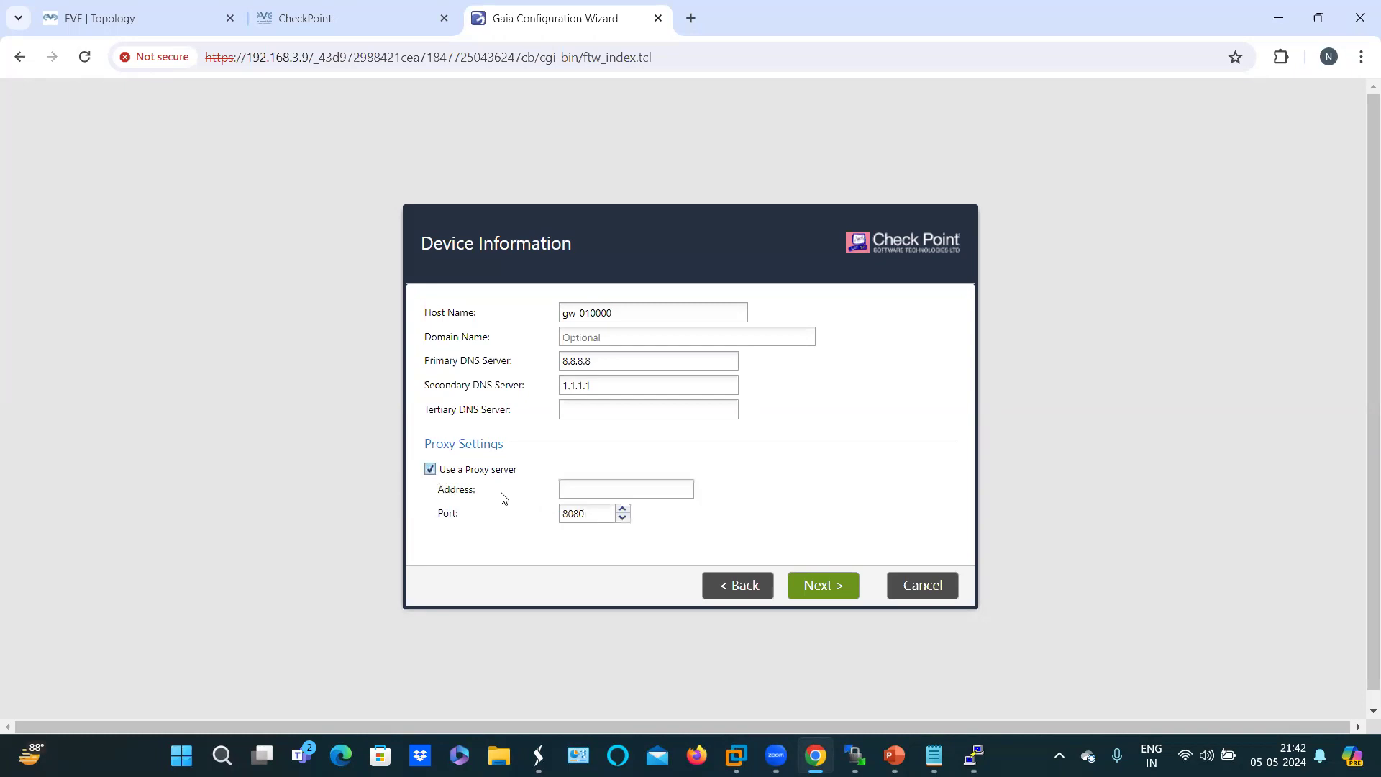
pyautogui.click(430, 469)
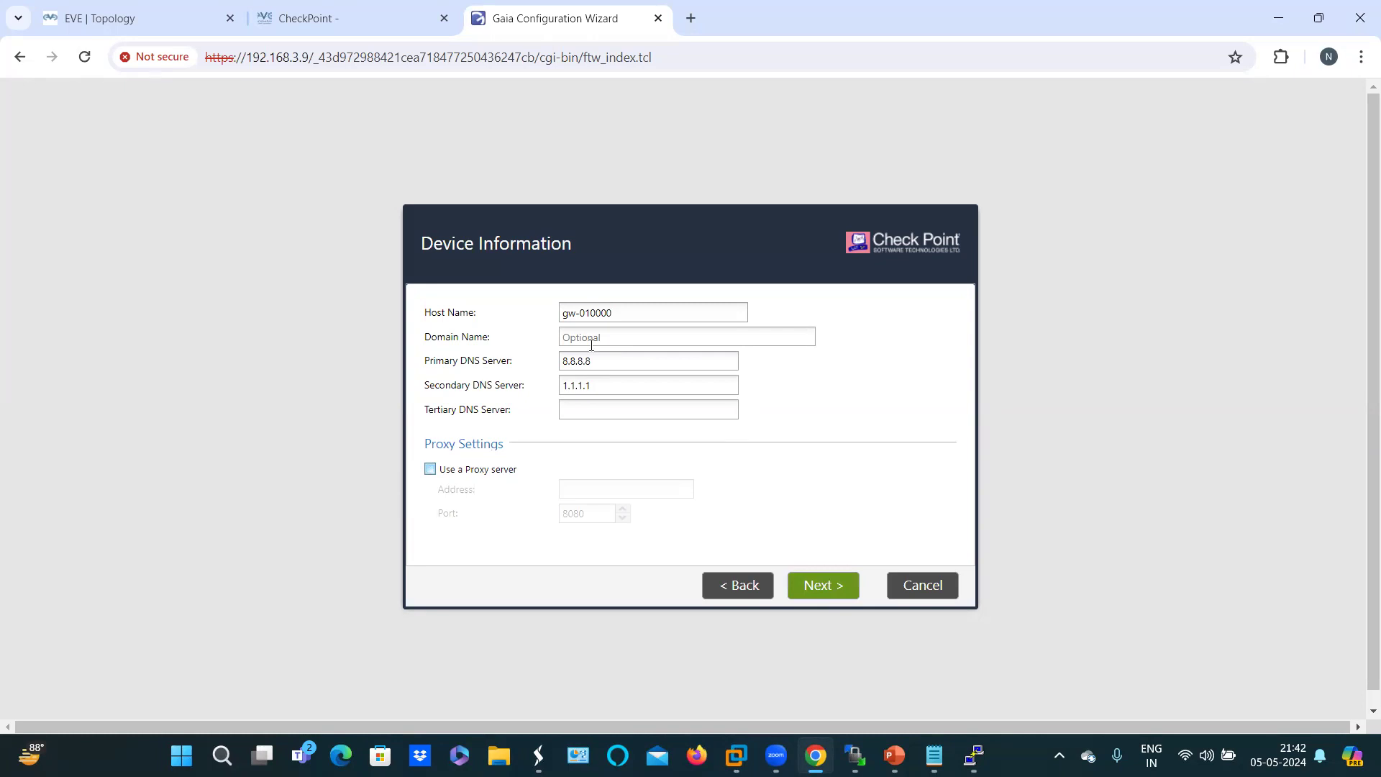
pyautogui.click(822, 588)
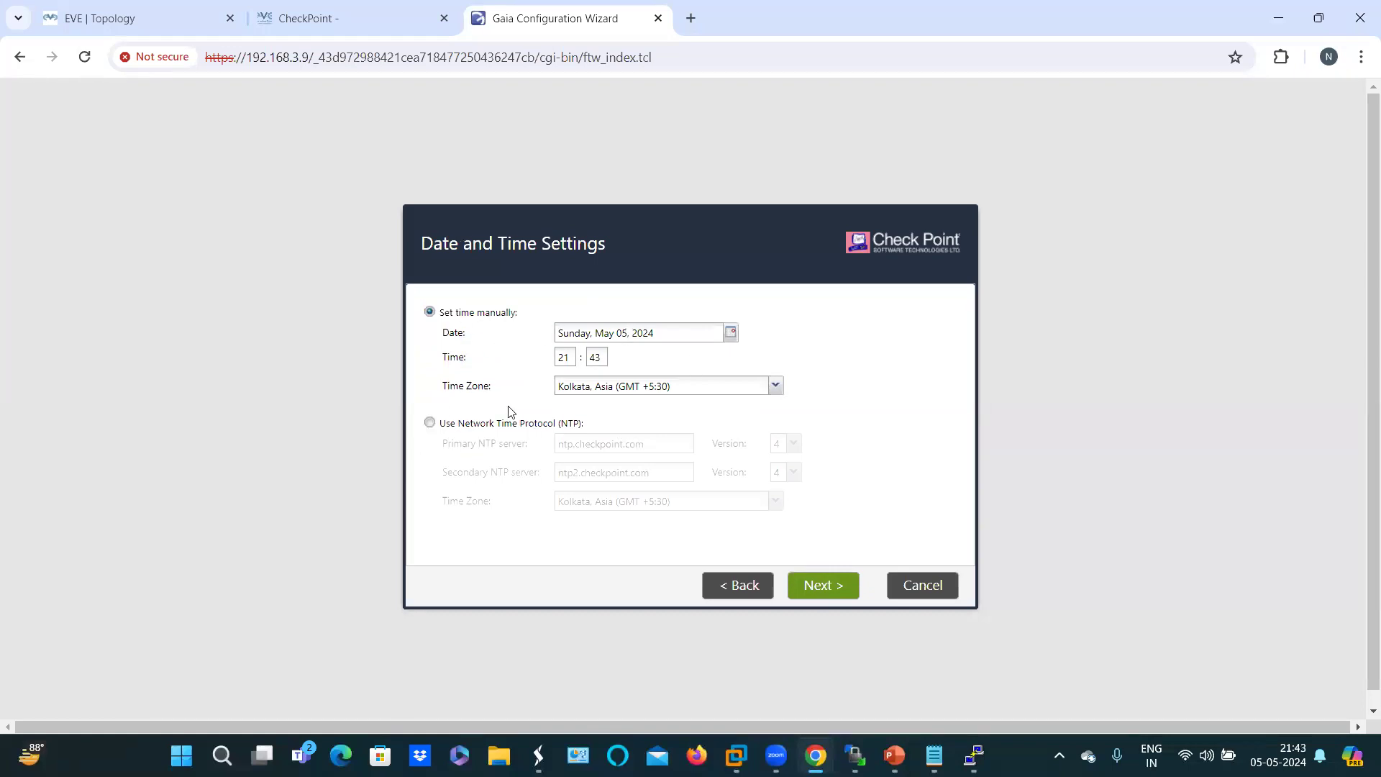
# Step: Keep the date and time set manually instead of NTP and continue
pyautogui.click(430, 423)
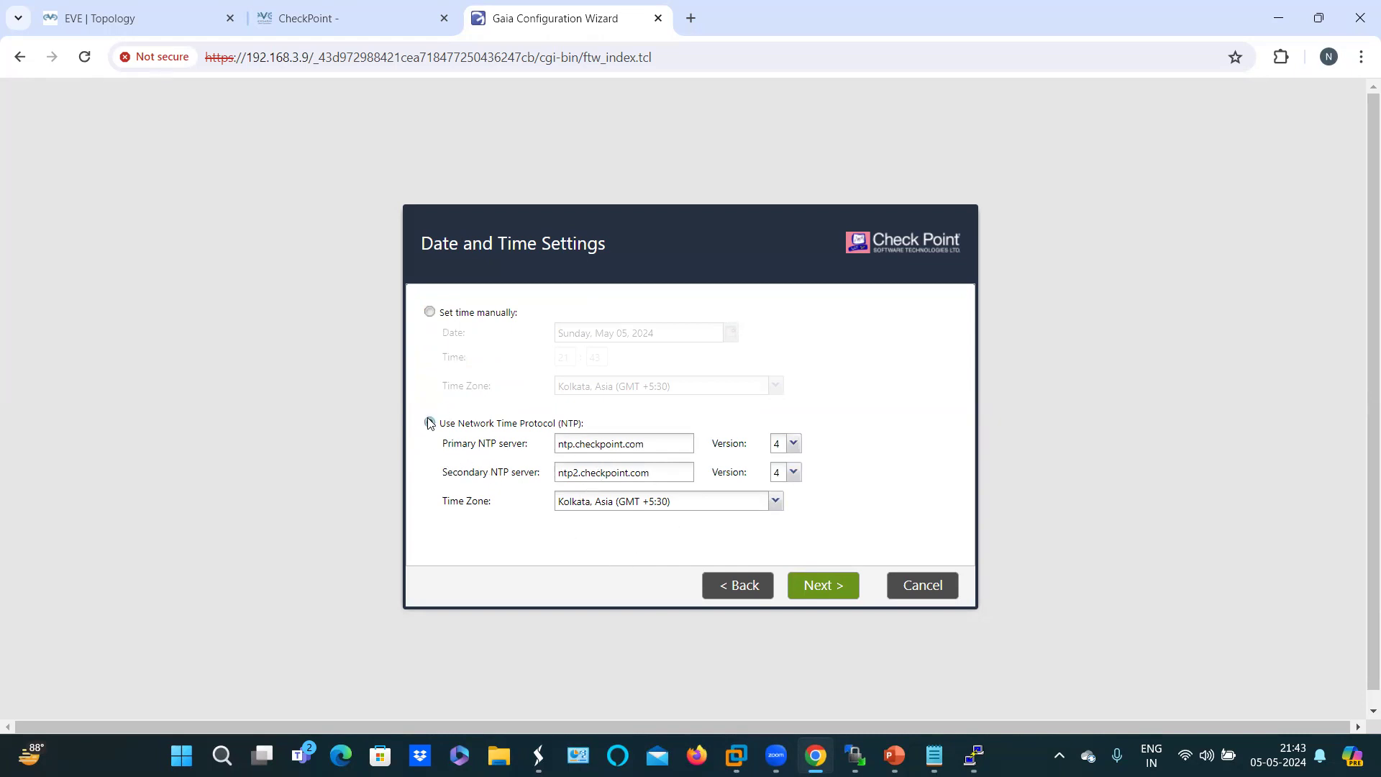
pyautogui.click(430, 312)
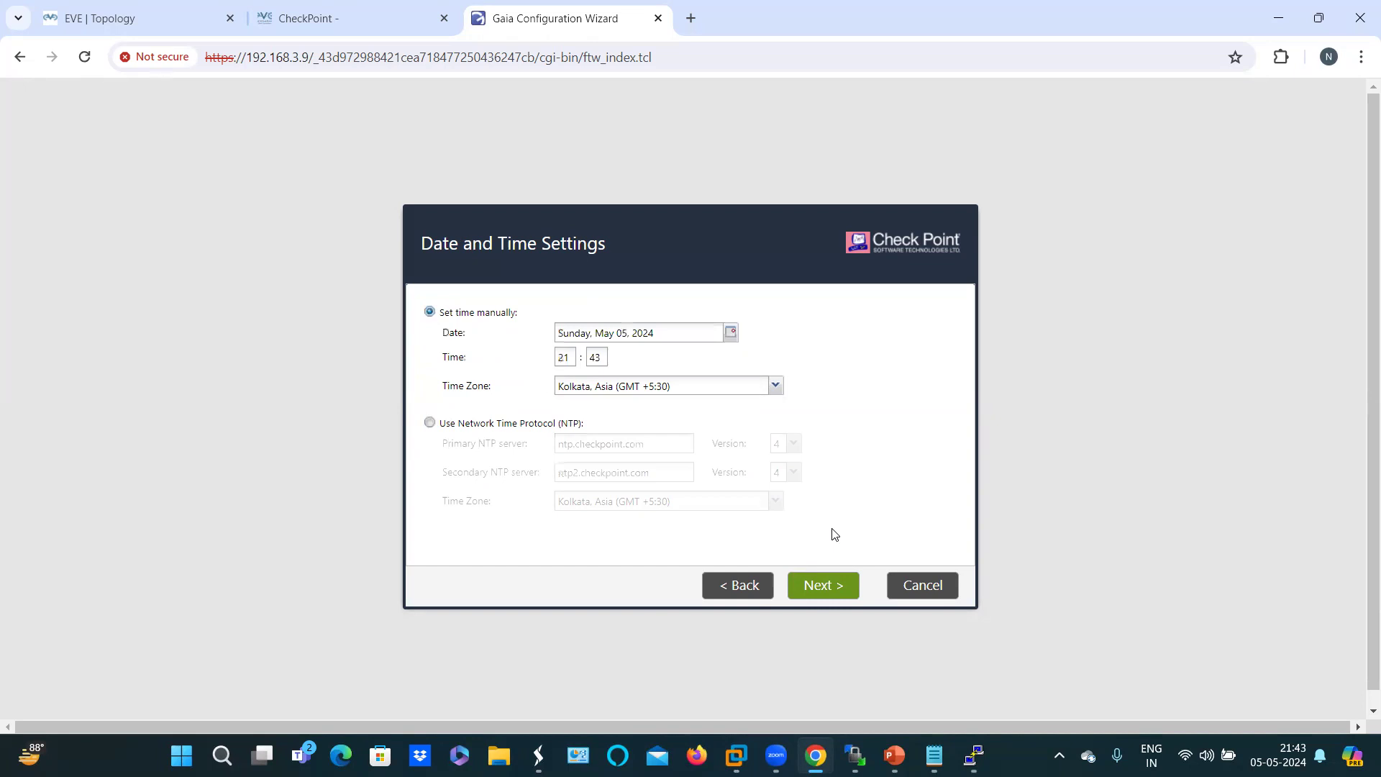
pyautogui.click(826, 590)
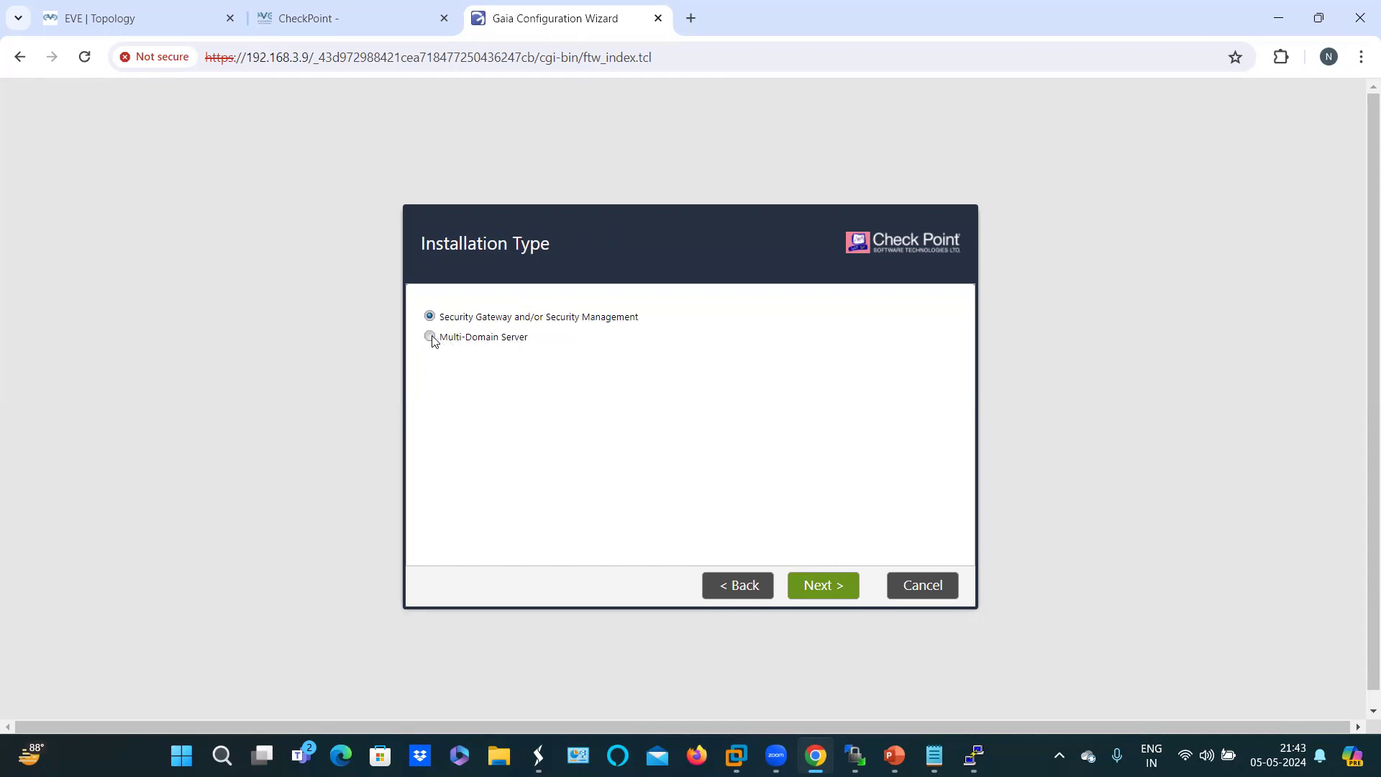
# Step: Go back from Multi-Domain Server and choose the Security Gateway and/or Security Management installation
pyautogui.click(818, 590)
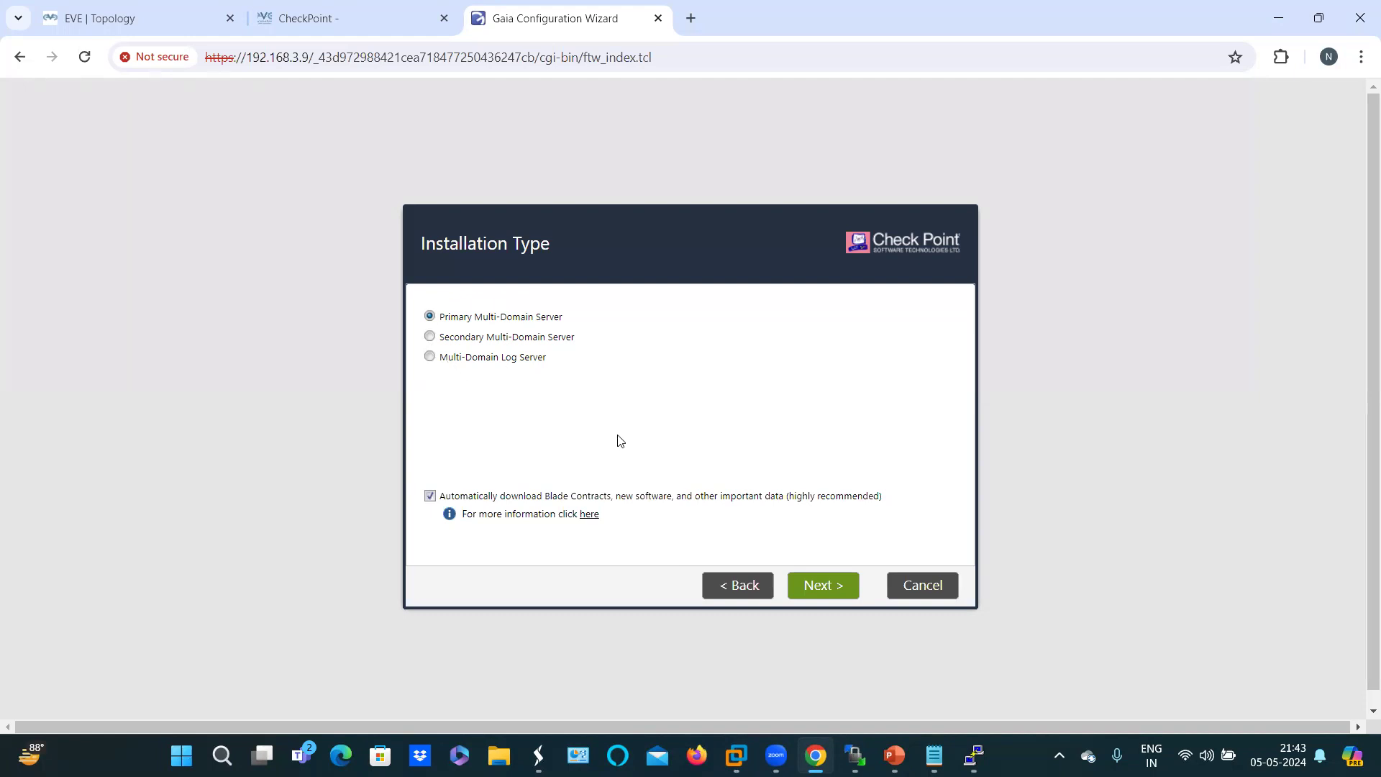
pyautogui.click(742, 591)
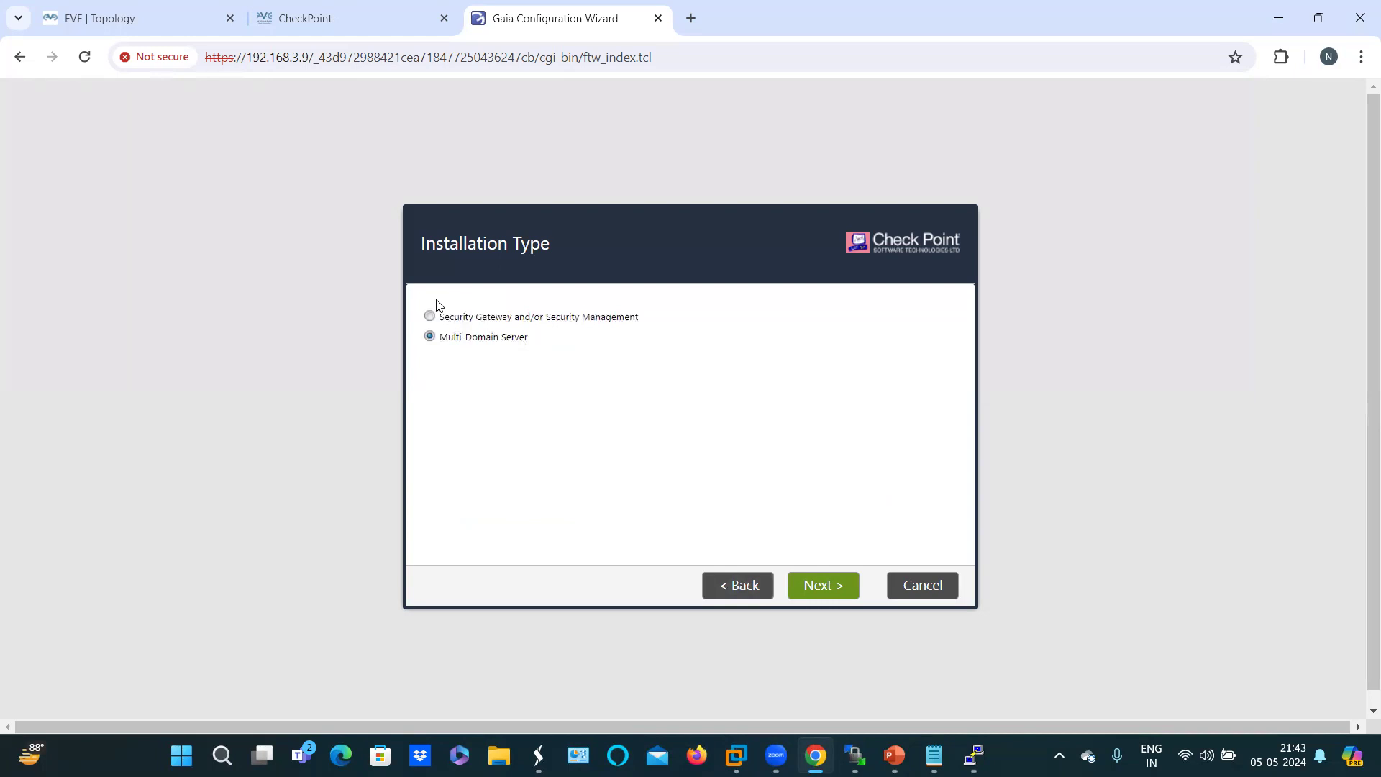
pyautogui.click(430, 317)
pyautogui.click(812, 588)
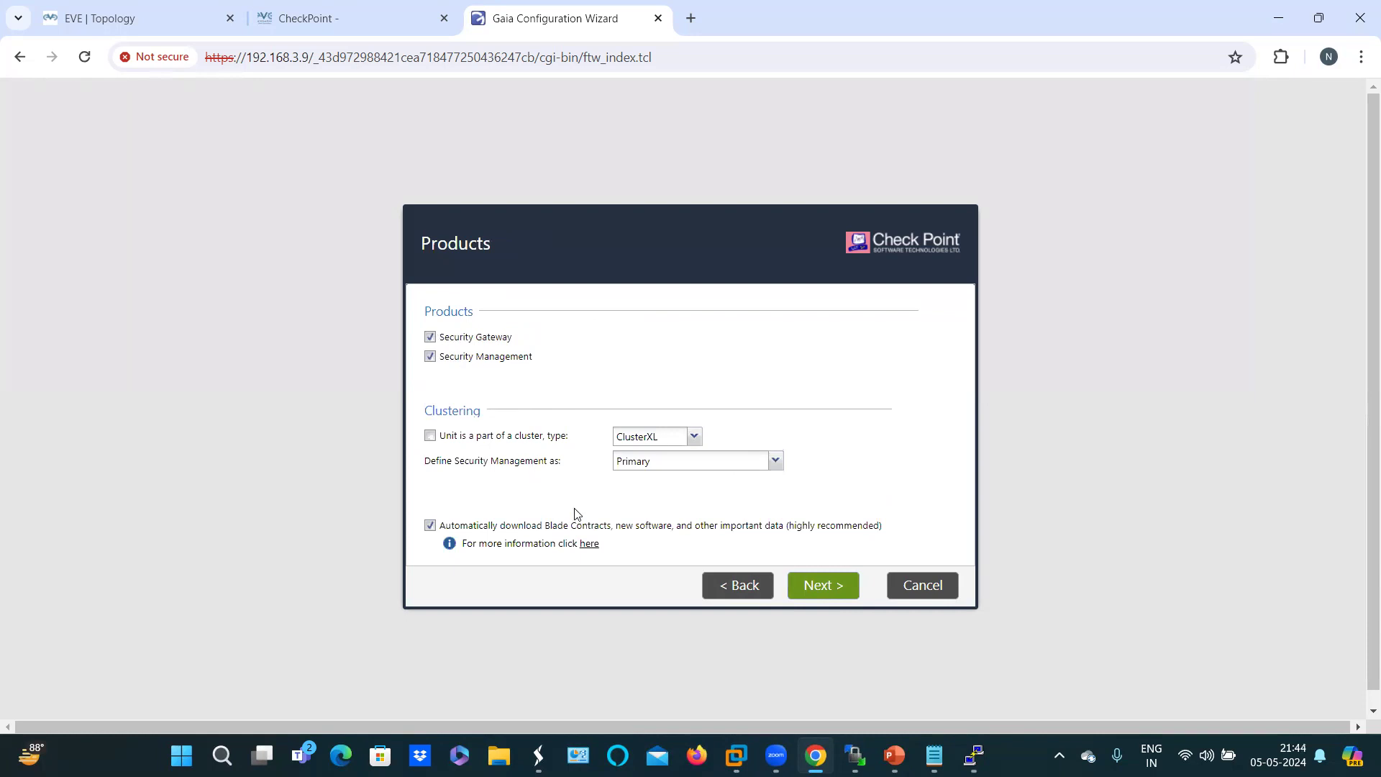
# Step: Set the products to a non-clustered Security Gateway with Primary Security Management
pyautogui.click(694, 437)
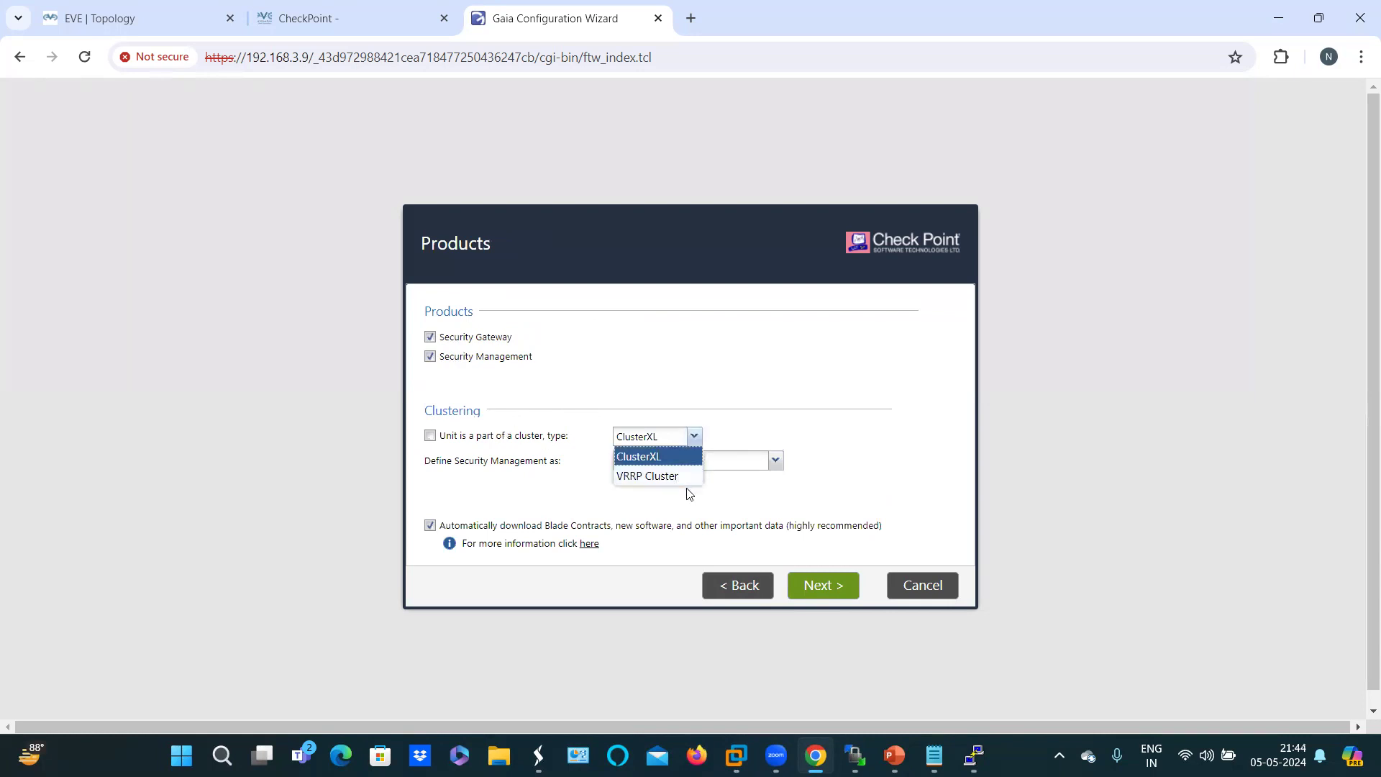
pyautogui.click(757, 396)
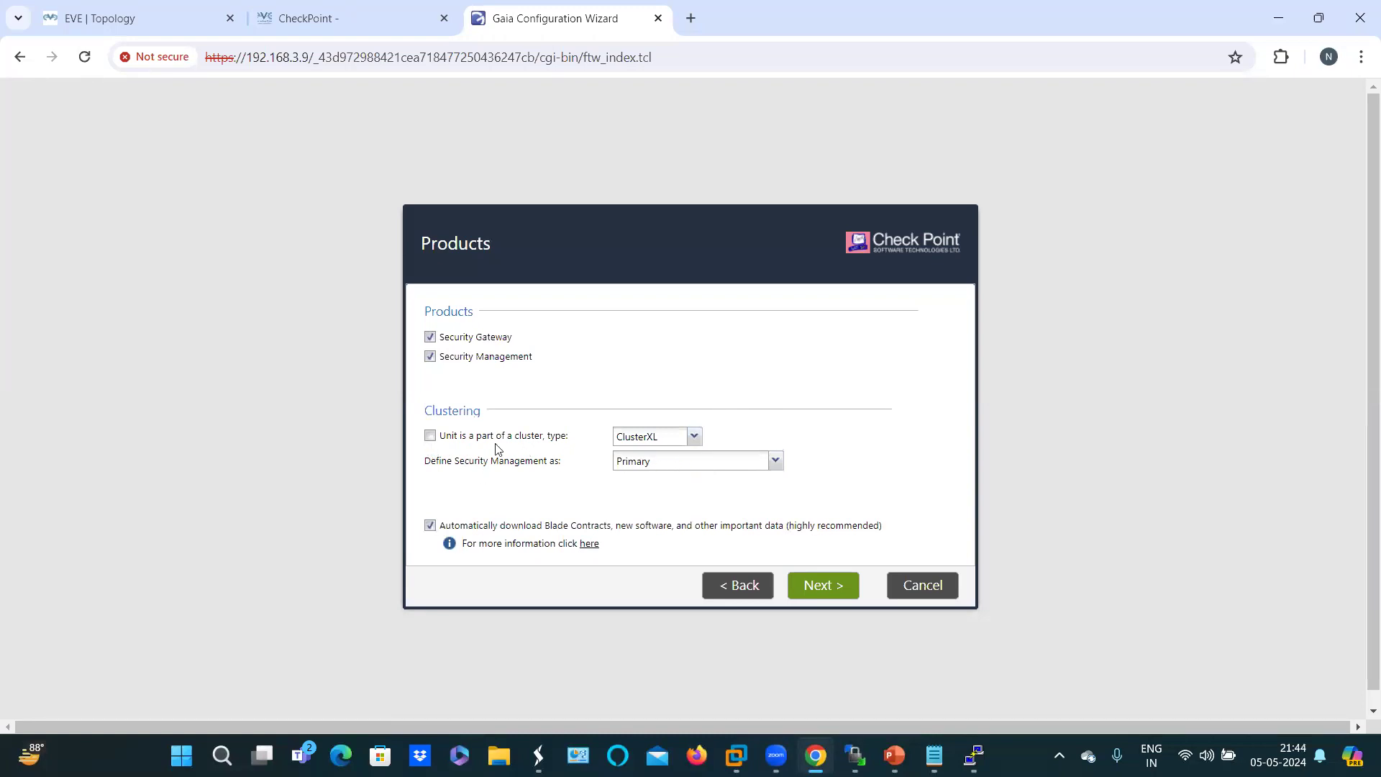
pyautogui.click(430, 436)
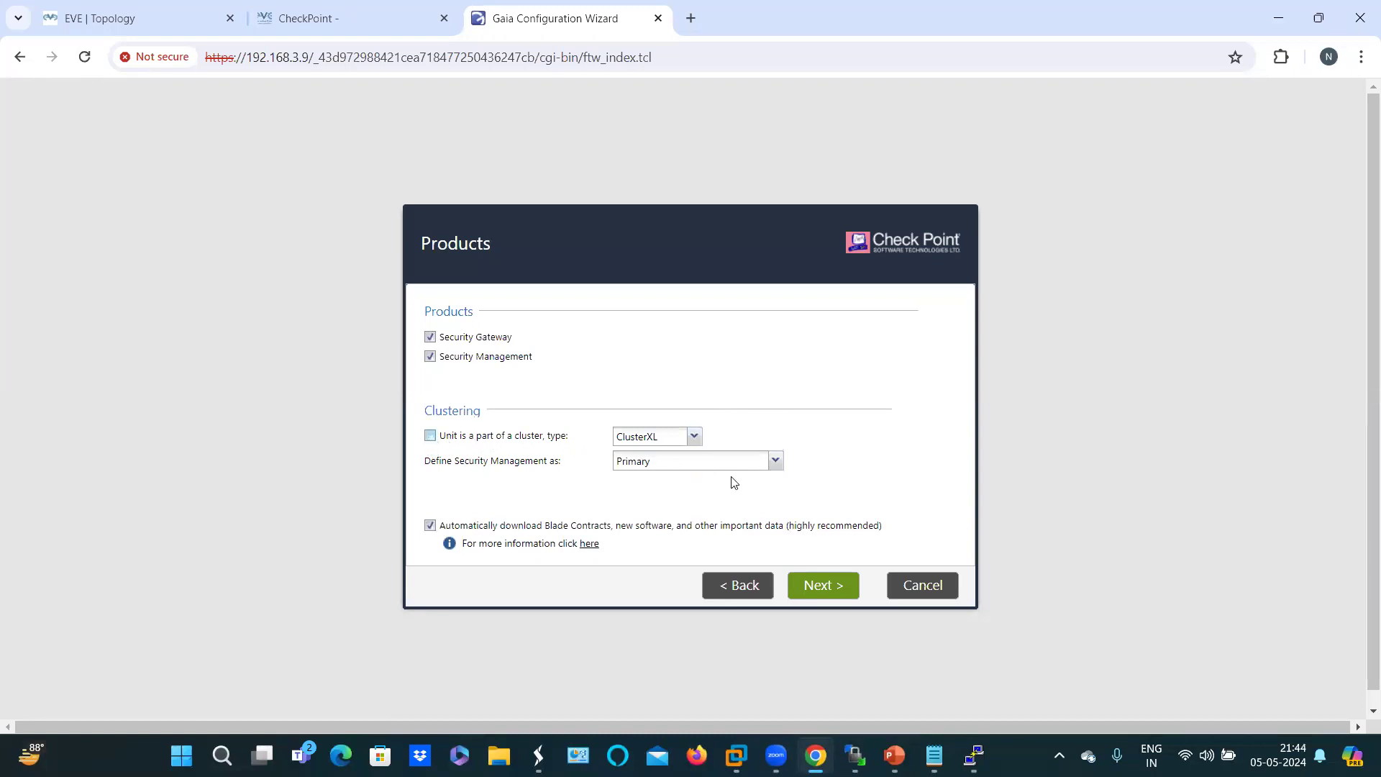
pyautogui.click(773, 461)
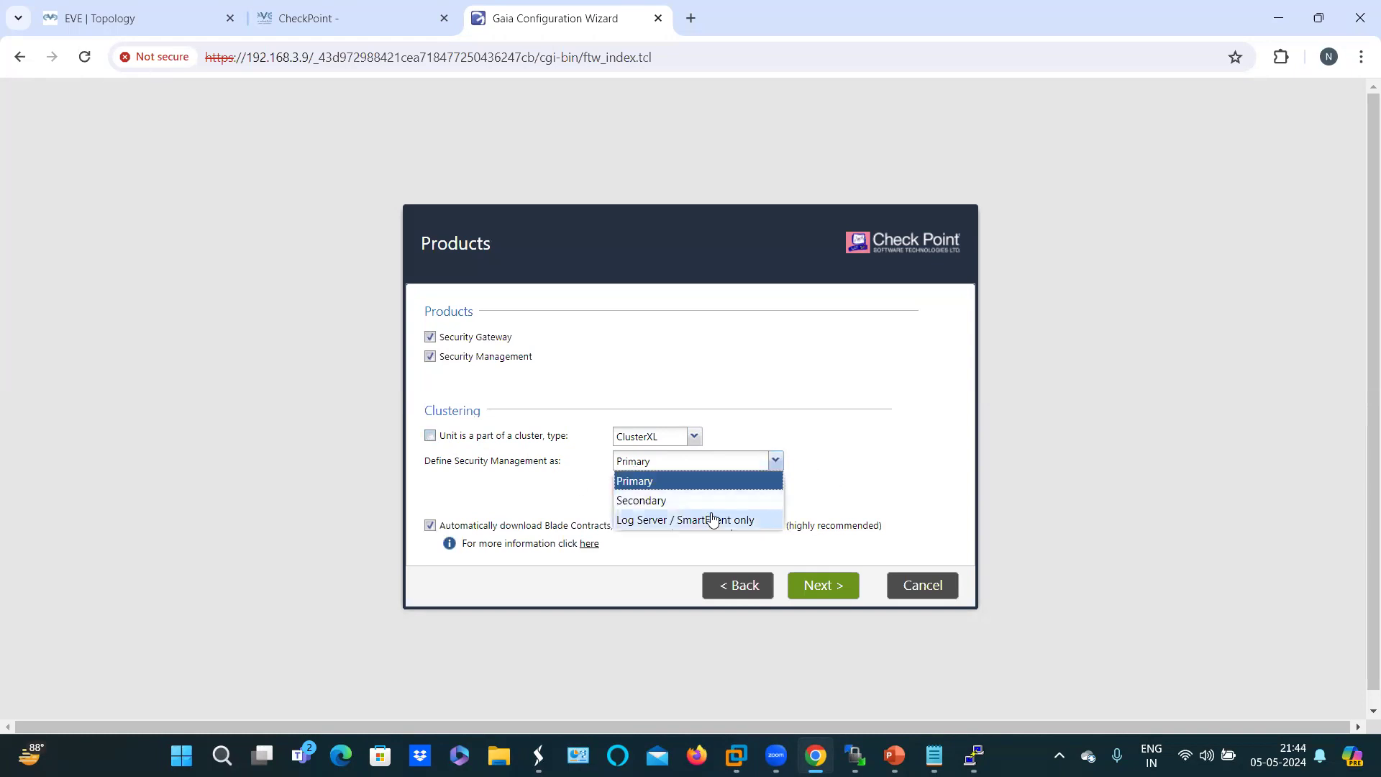
pyautogui.click(541, 498)
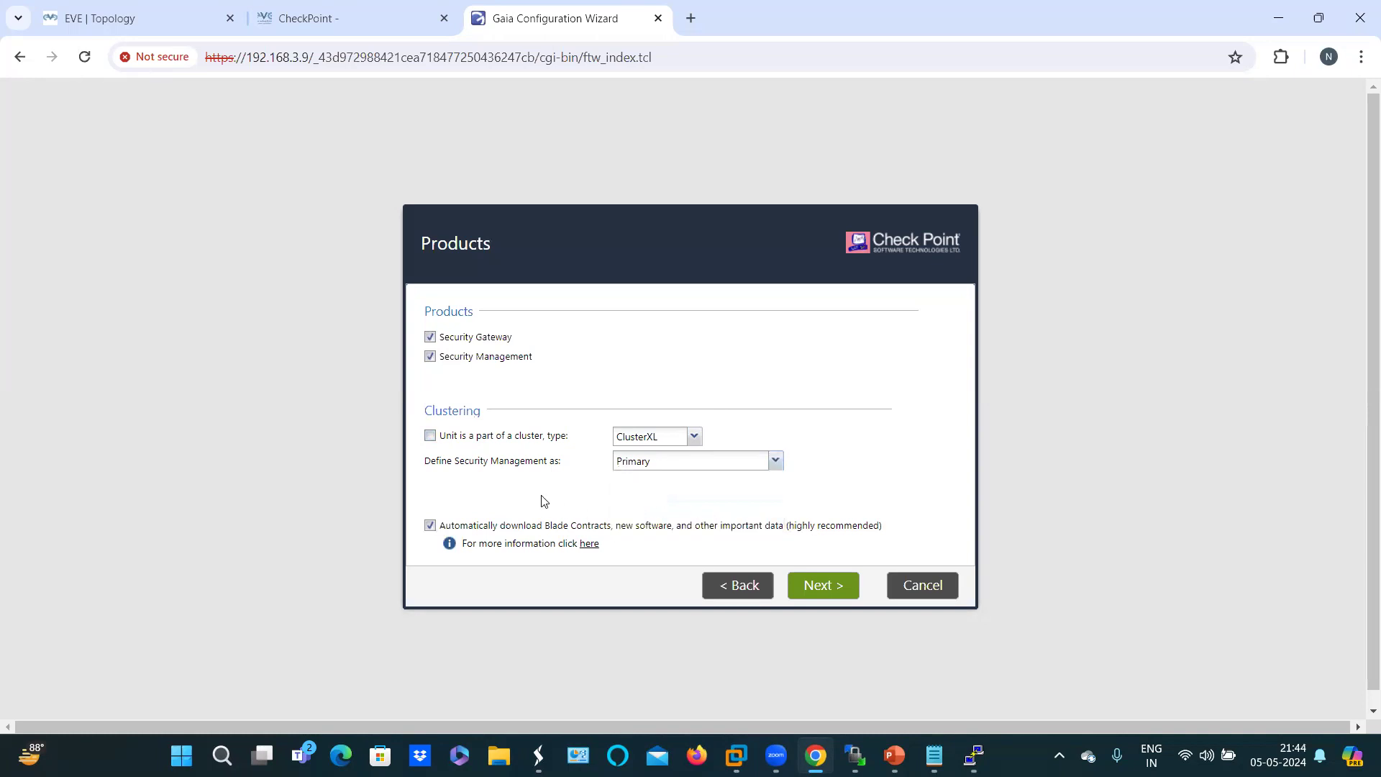
pyautogui.click(818, 588)
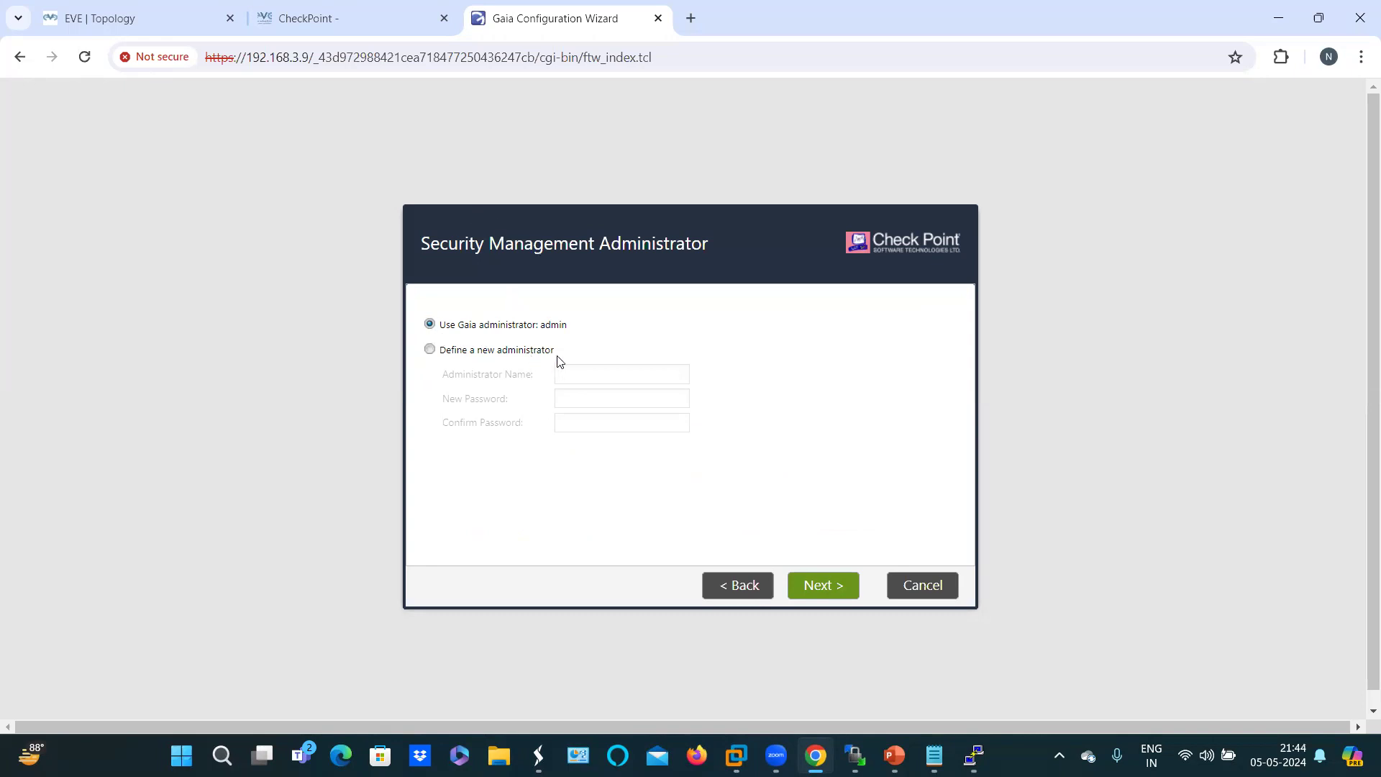
# Step: Keep the existing Gaia 'admin' account and allow GUI clients only from 192.168.3.5
pyautogui.click(430, 350)
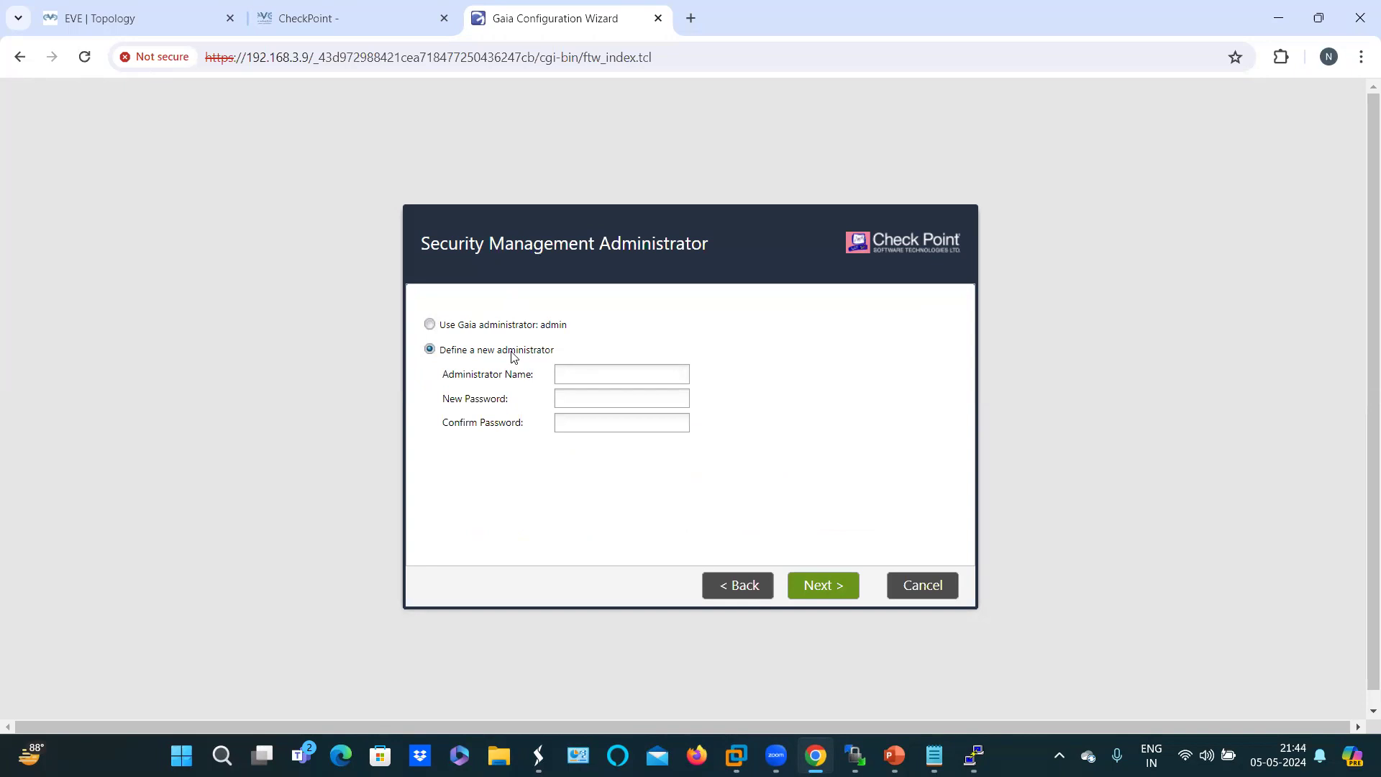
pyautogui.click(429, 327)
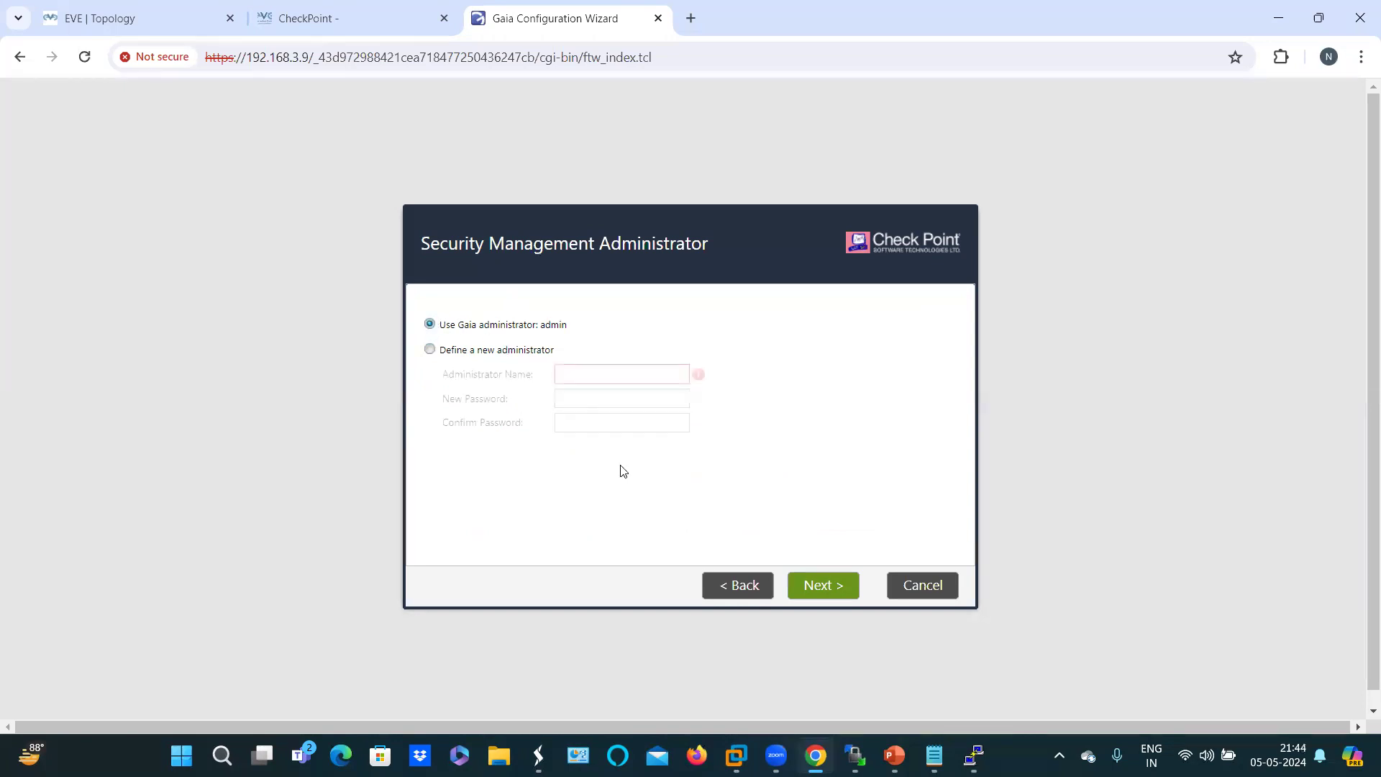
pyautogui.click(834, 593)
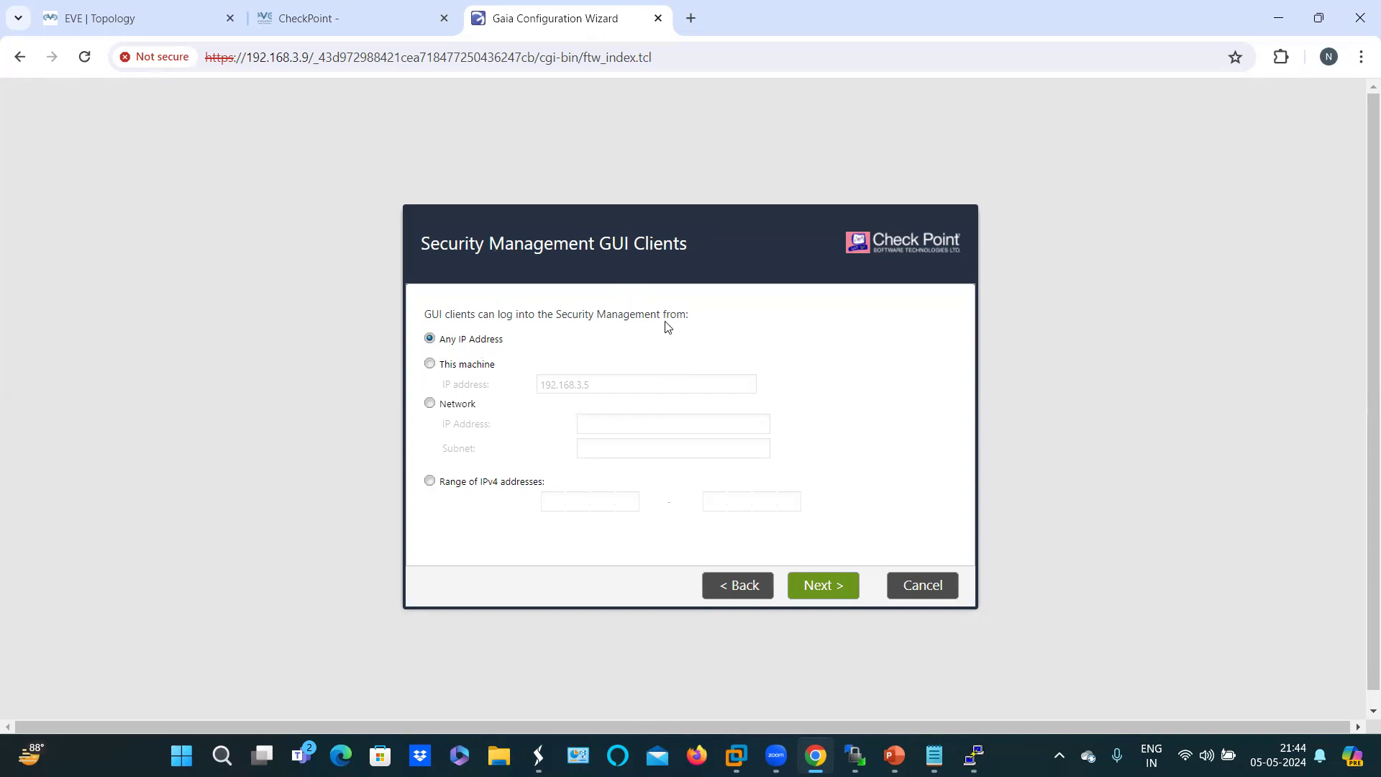
pyautogui.click(430, 364)
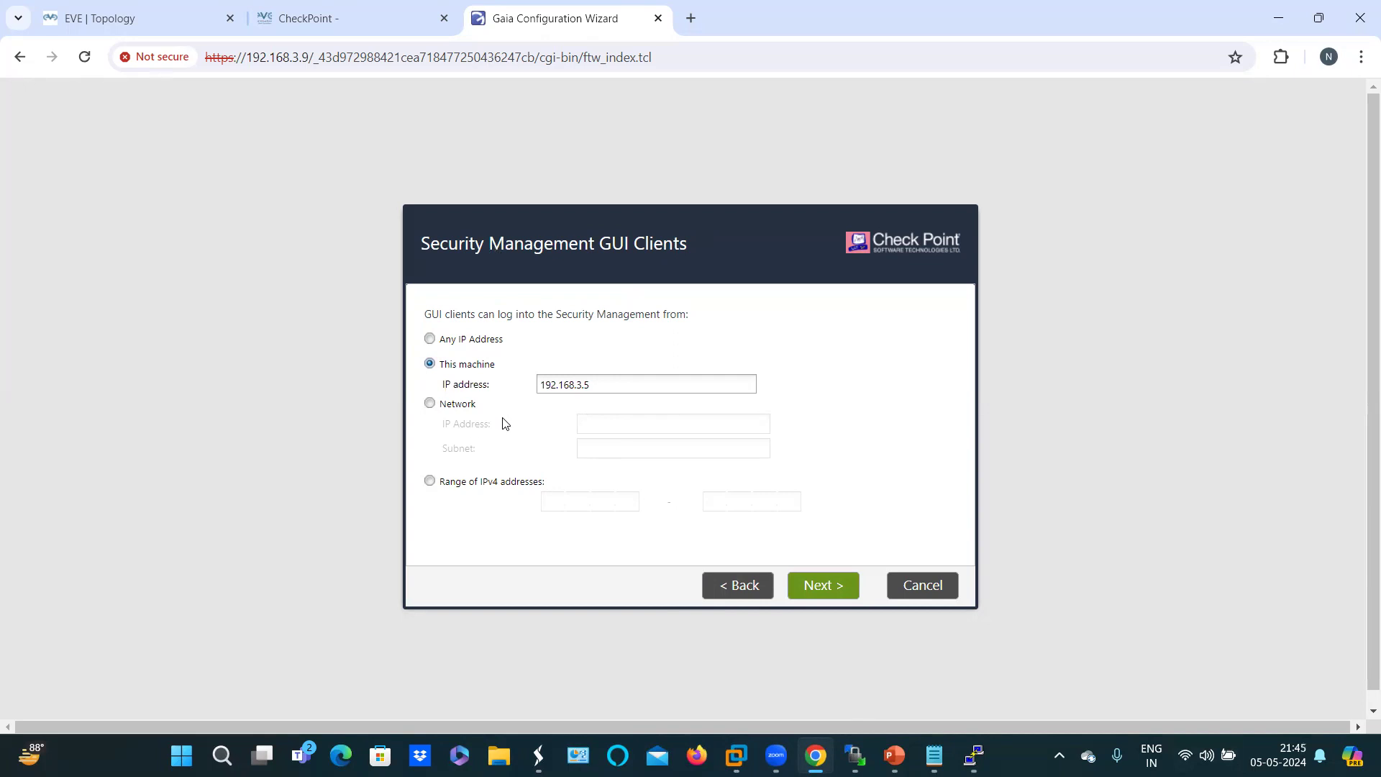
pyautogui.click(833, 597)
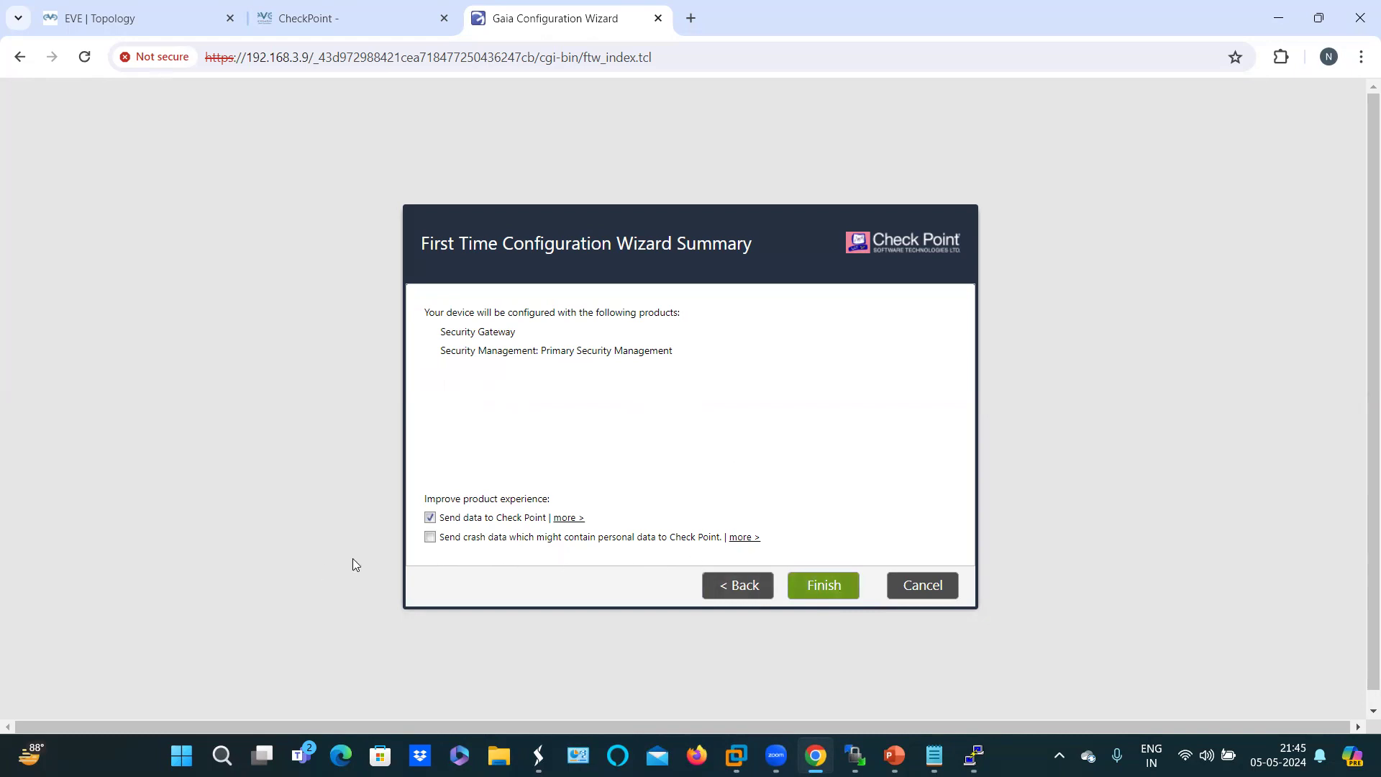
pyautogui.click(814, 596)
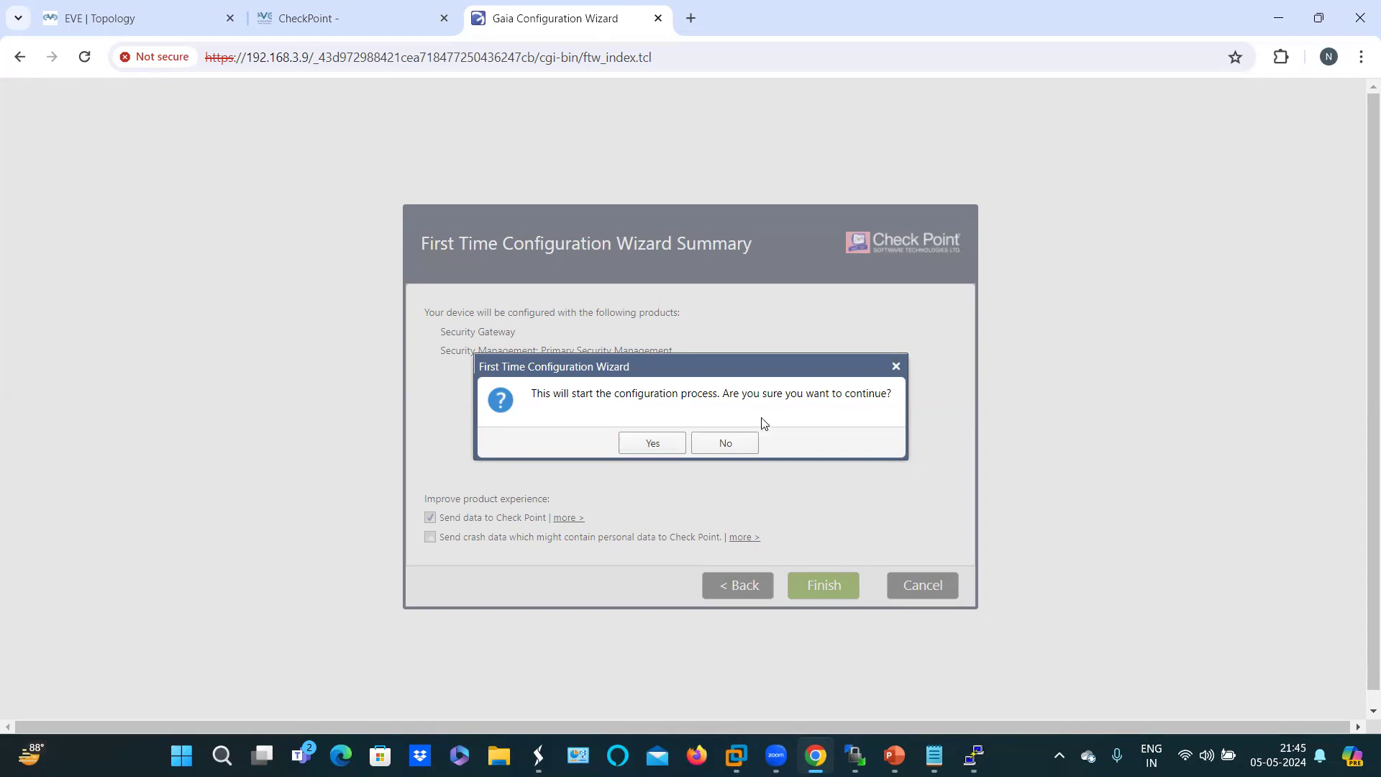
# Step: Confirm starting the first-time configuration, then bring up the PowerPoint 'Sequence of Rules' slide
pyautogui.click(653, 444)
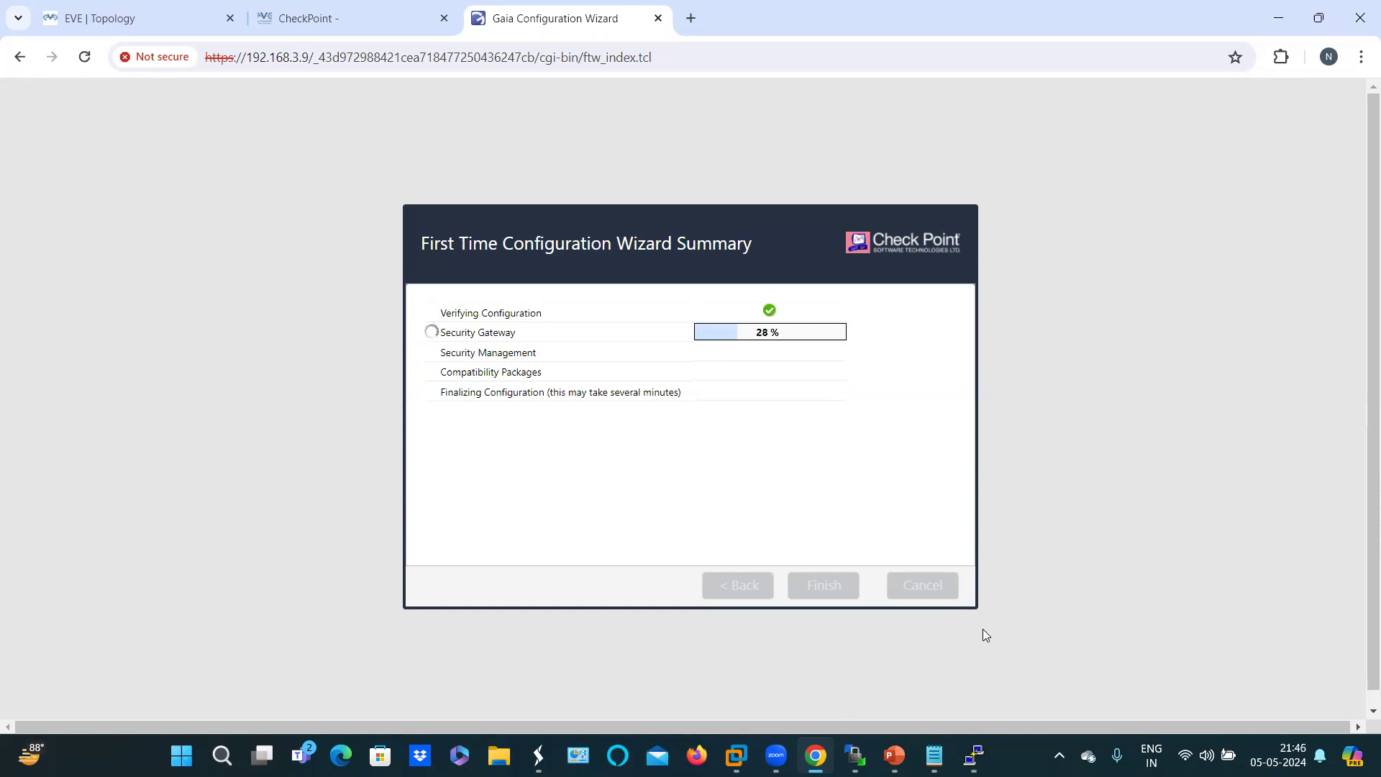
pyautogui.click(856, 696)
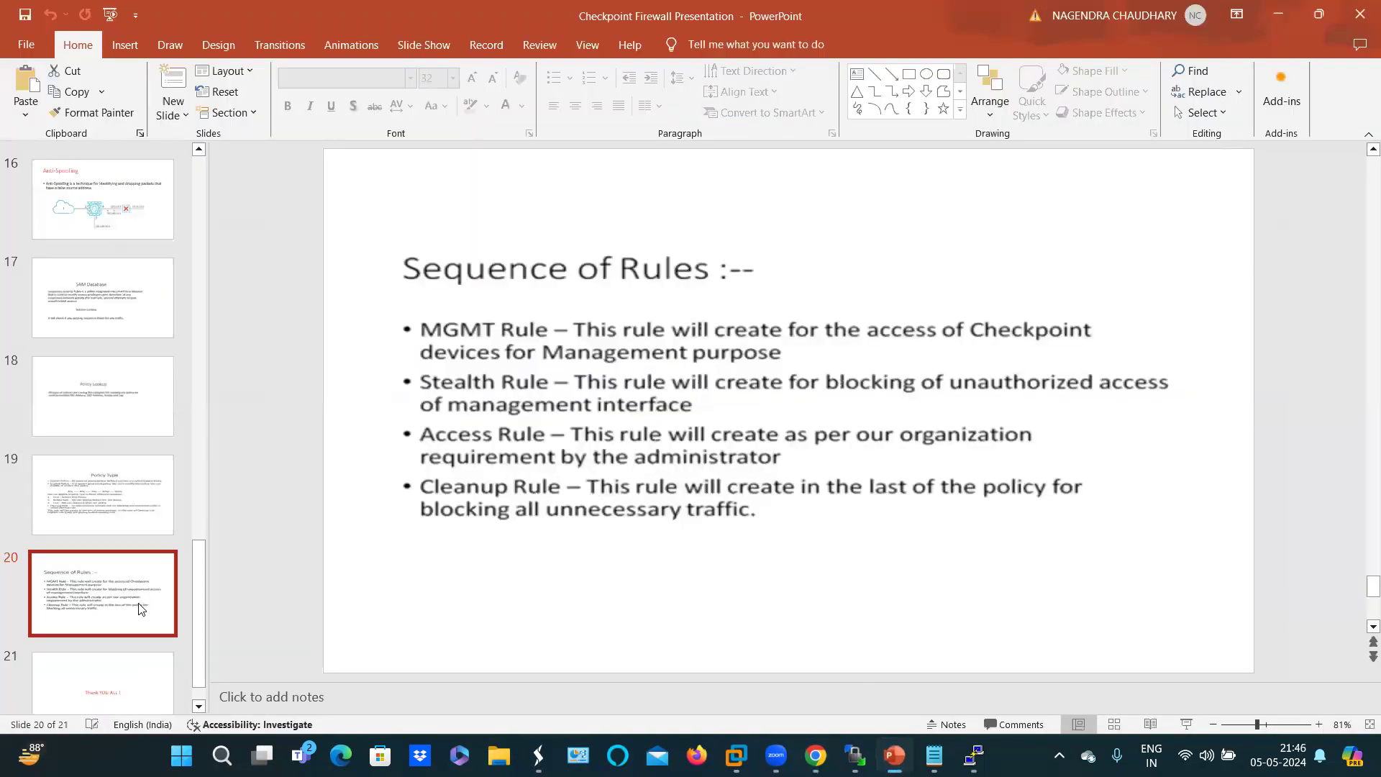
# Step: View the Policy Type slide (slide 19), then return to the EVE | Topology tab in Chrome
pyautogui.click(120, 501)
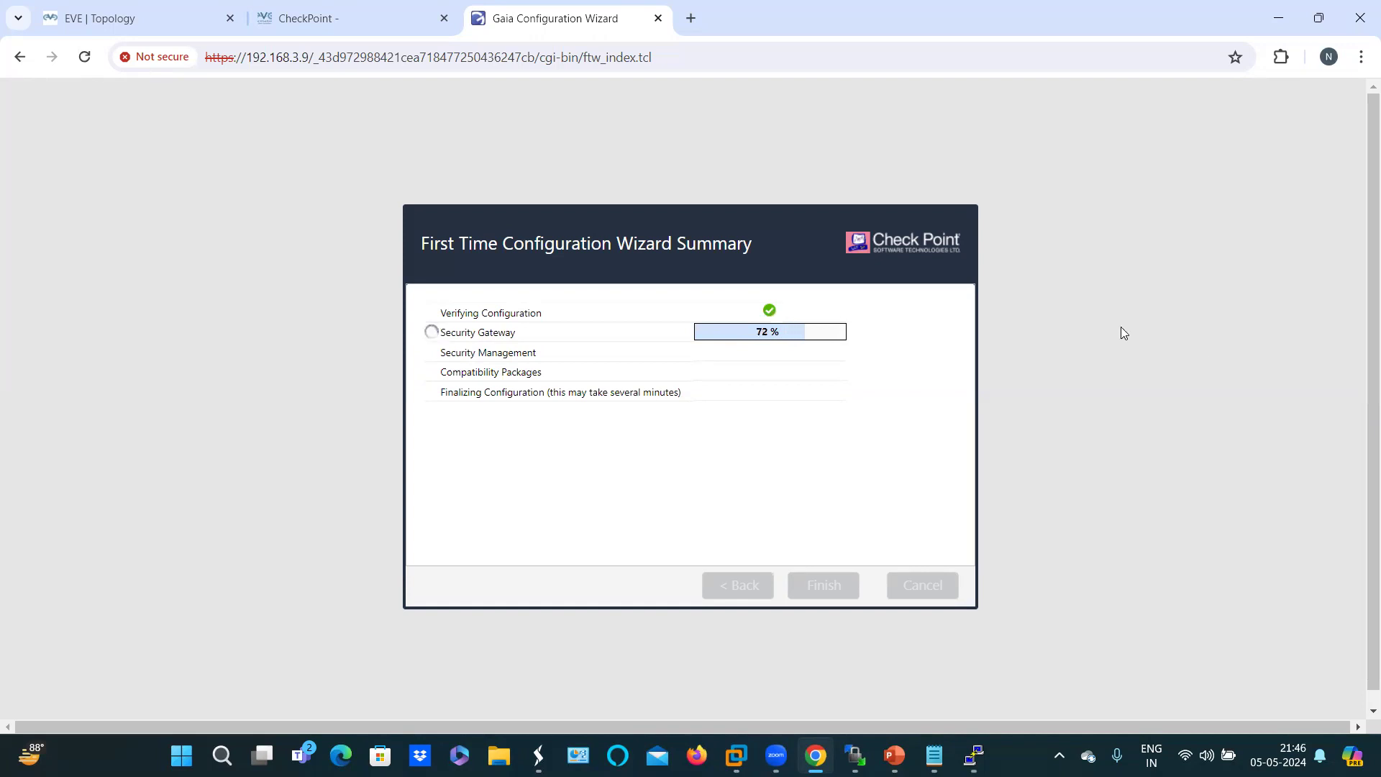
pyautogui.click(147, 9)
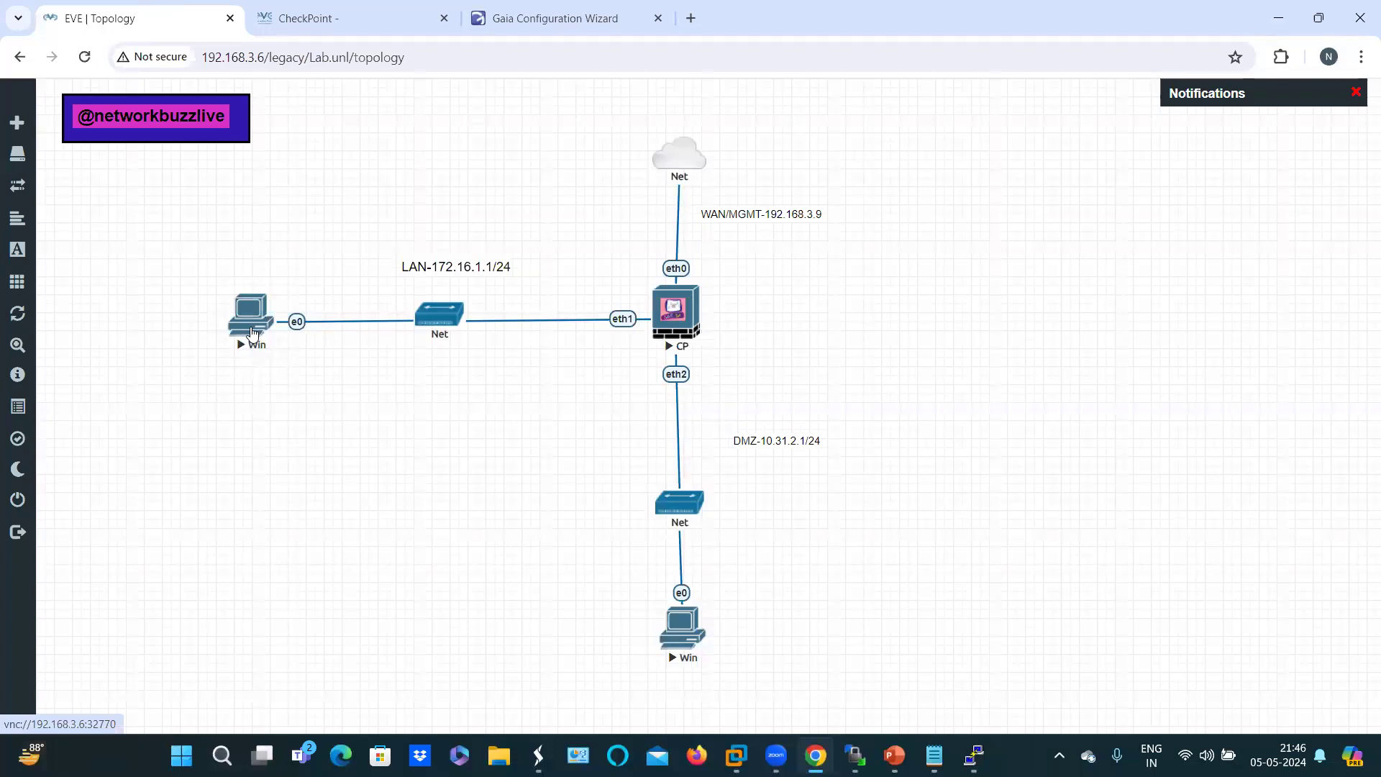
# Step: Open the LAN Windows PC's console in UltraVNC and postpone its restart request
pyautogui.click(252, 332)
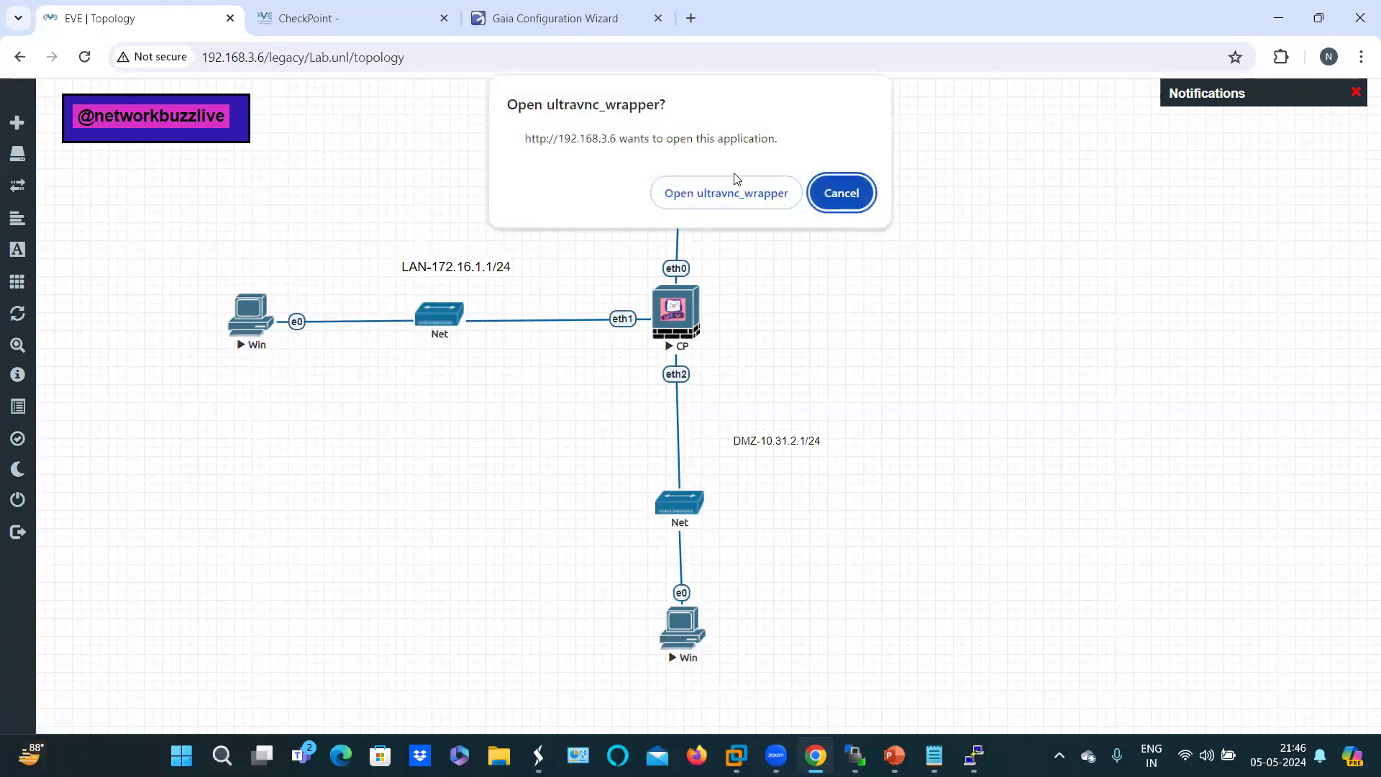
pyautogui.click(719, 194)
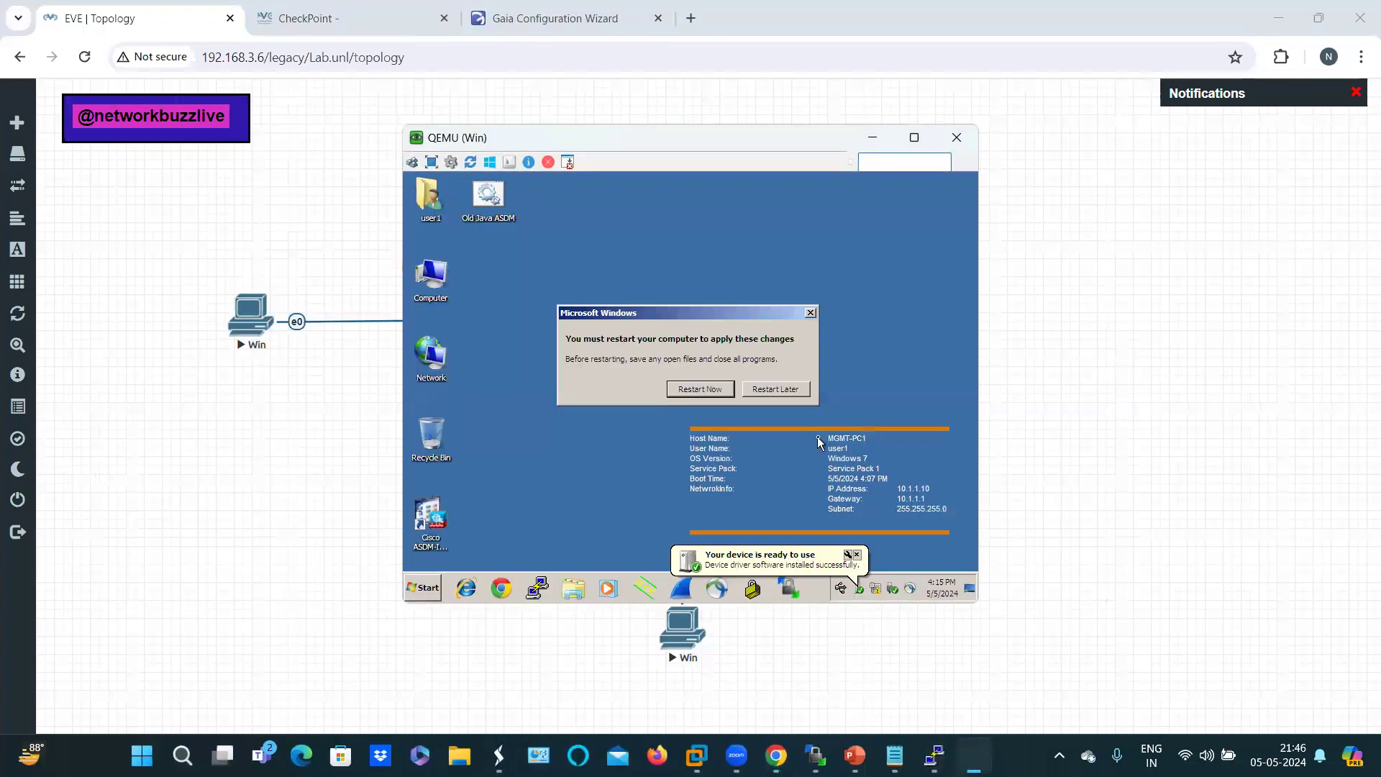
pyautogui.click(791, 392)
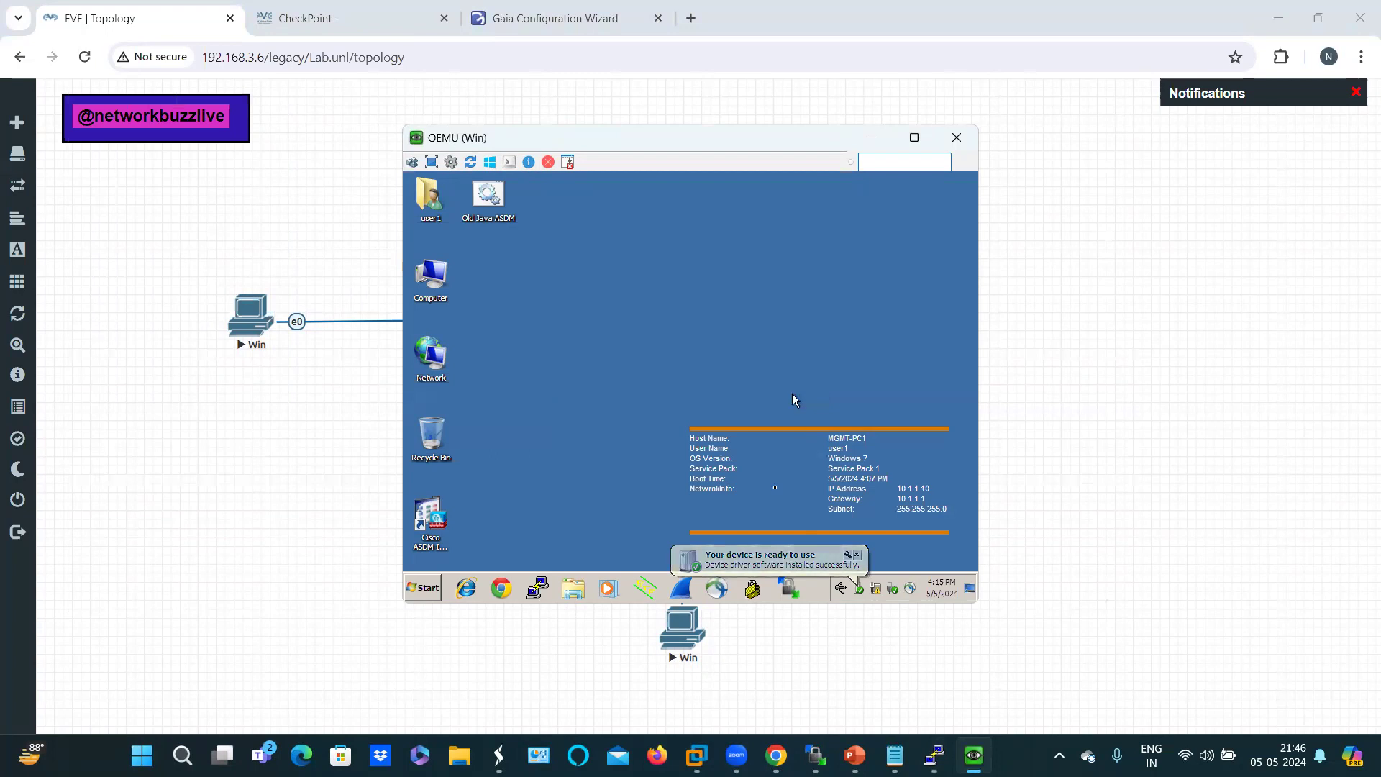
# Step: Run ipconfig in a command prompt, showing 10.1.1.10, mask 255.255.255.0, gateway 10.1.1.1, then minimize it
pyautogui.click(424, 589)
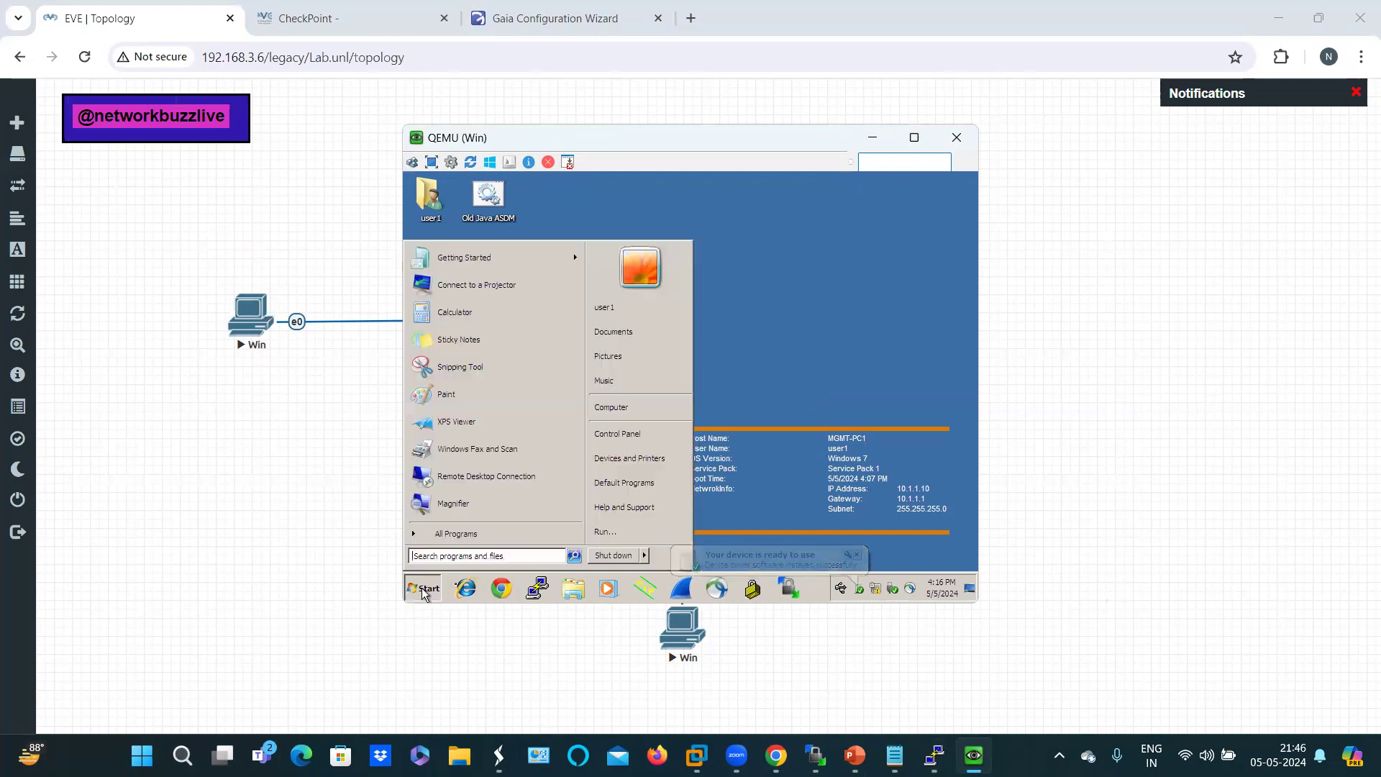
pyautogui.click(603, 533)
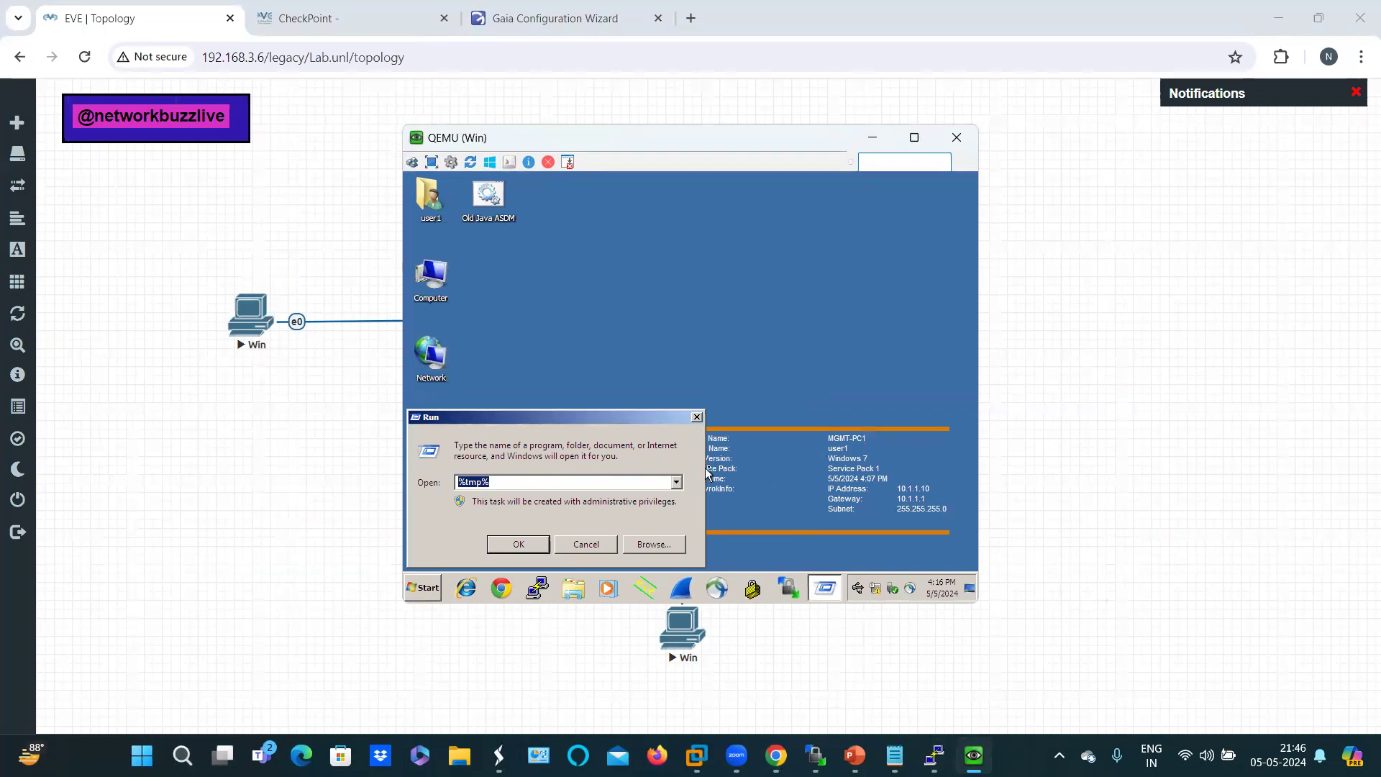
pyautogui.write('cmd')
pyautogui.press('Return')
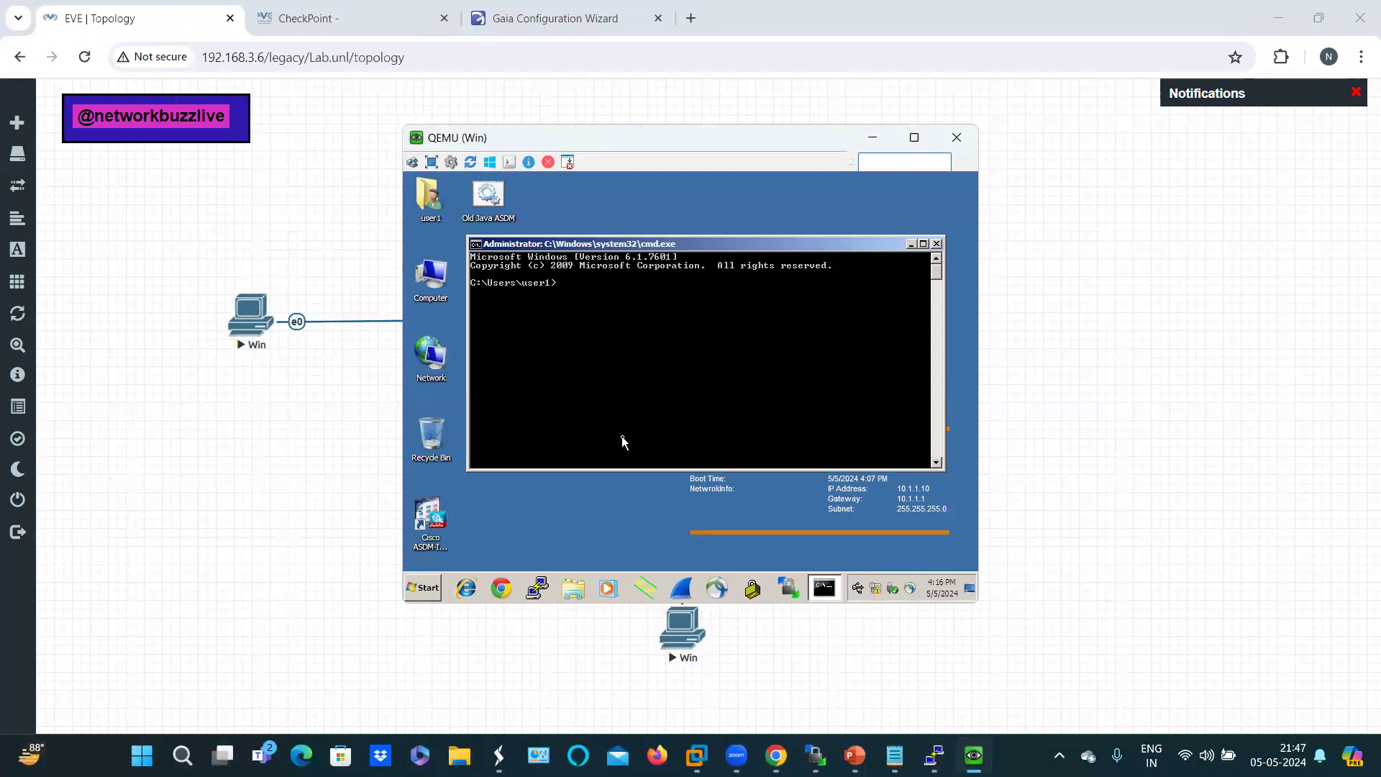
pyautogui.write('ipconfig')
pyautogui.press('Return')
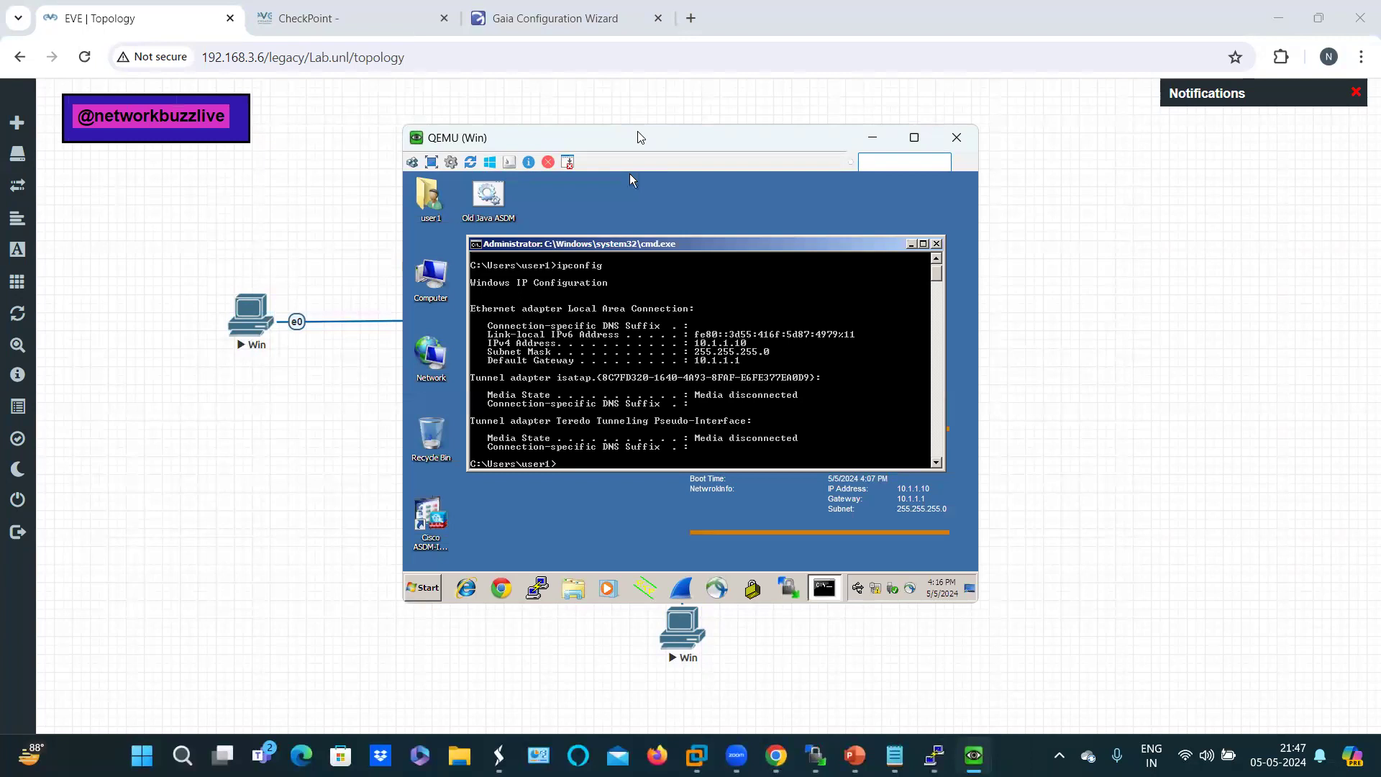
pyautogui.moveTo(641, 137); pyautogui.dragTo(895, 171)
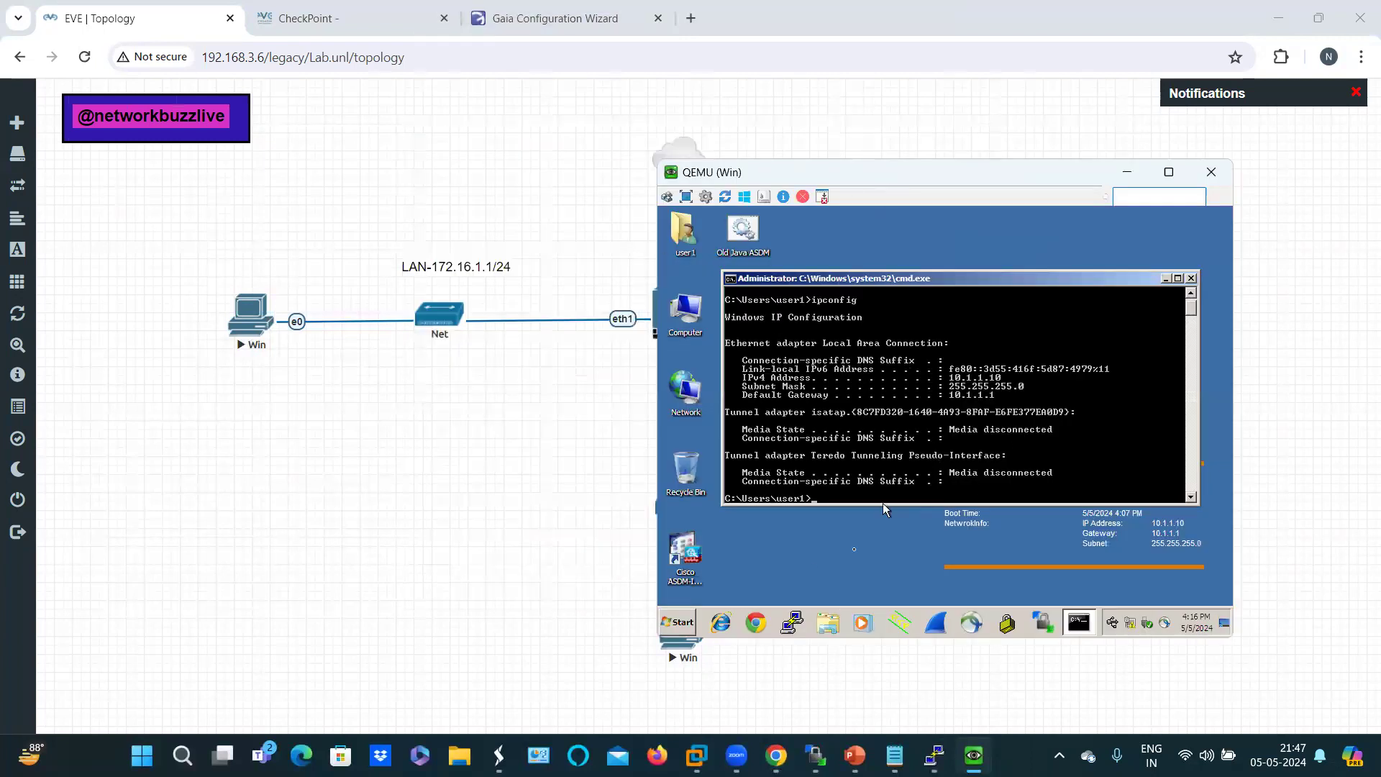
pyautogui.click(1167, 278)
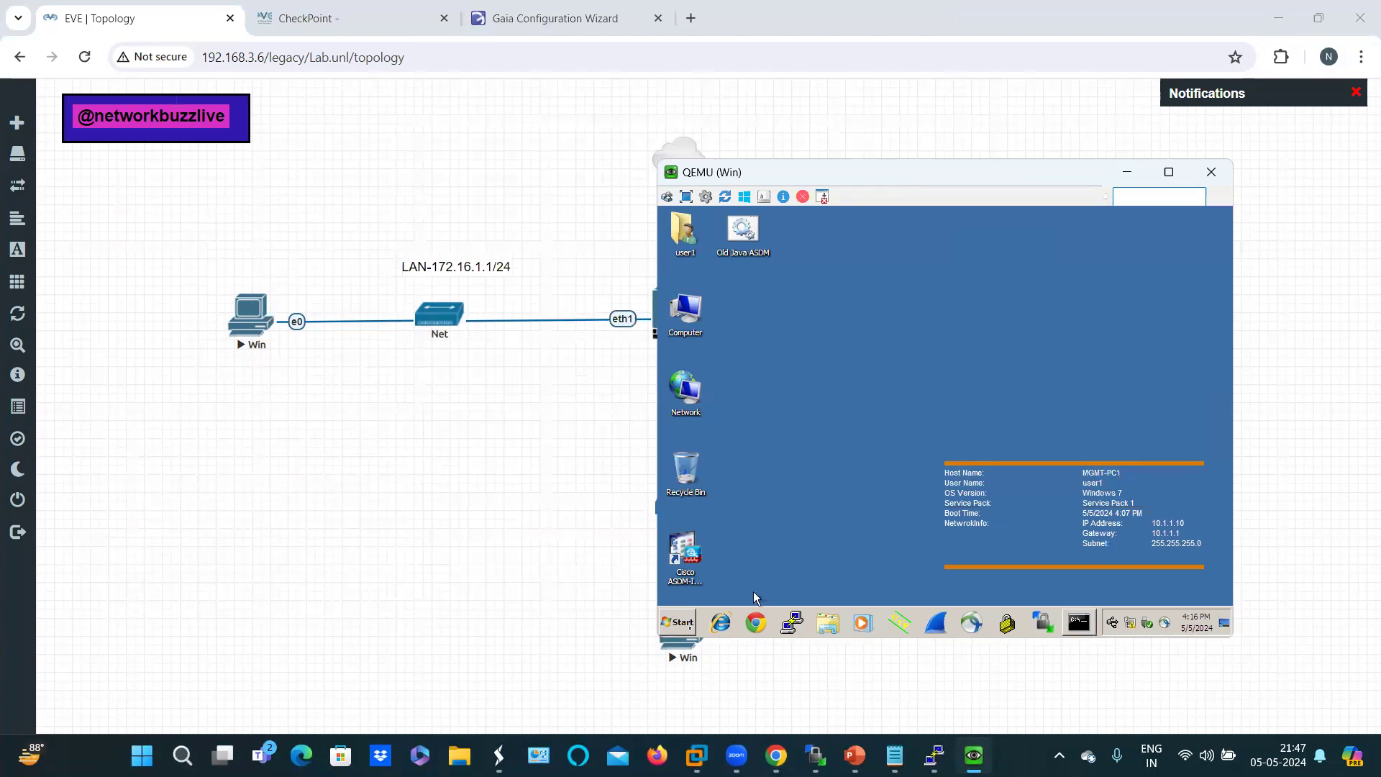
# Step: Open the Local Area Connection's IPv4 properties via ncpa.cpl
pyautogui.click(682, 623)
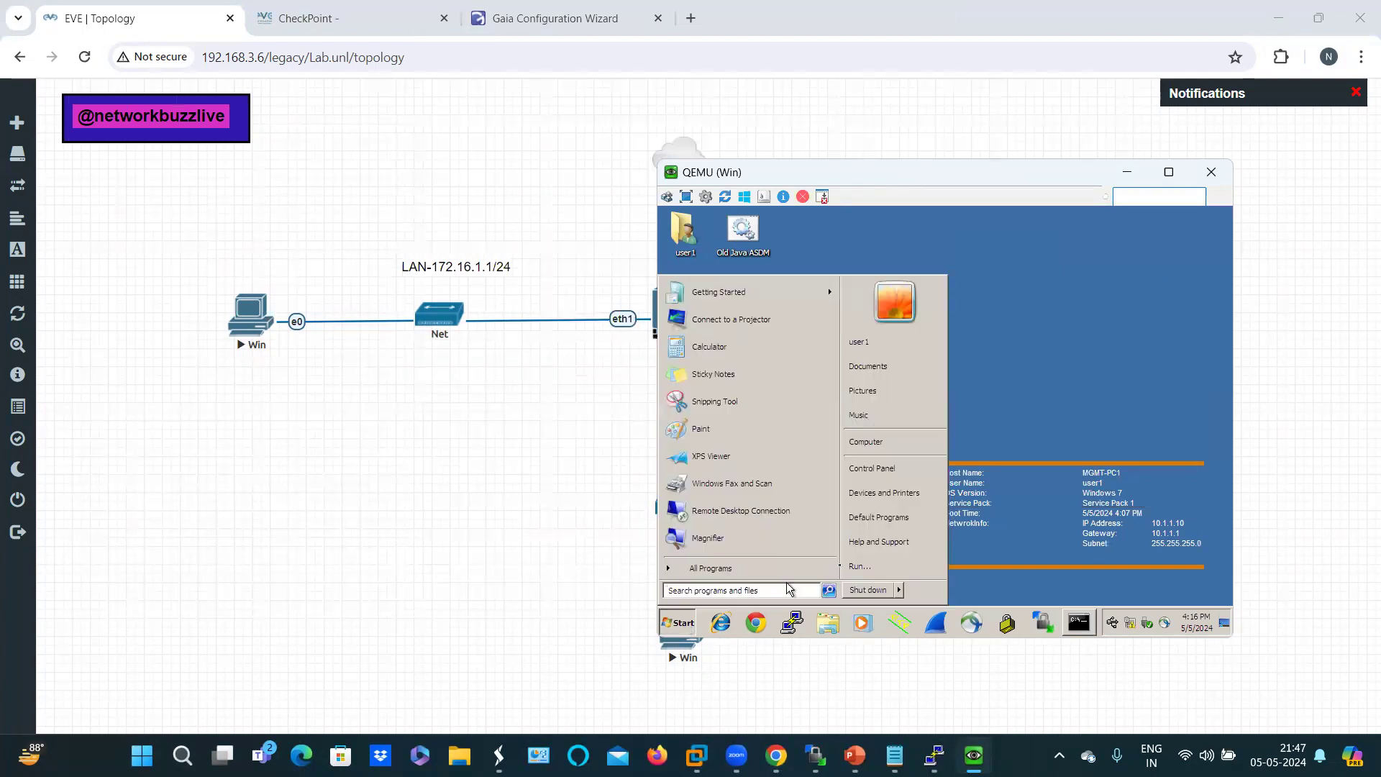
pyautogui.click(857, 566)
pyautogui.write('ncp')
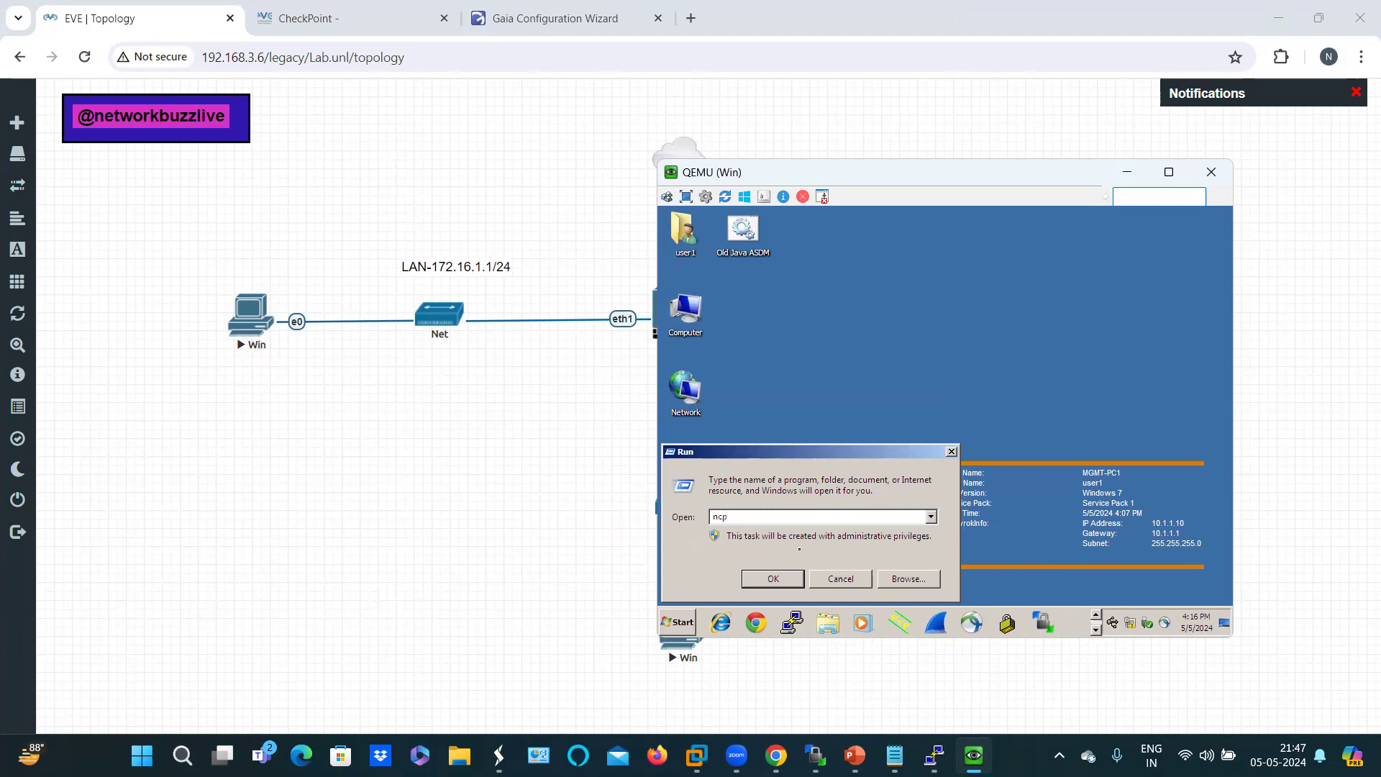
pyautogui.write('a.cpl')
pyautogui.press('Return')
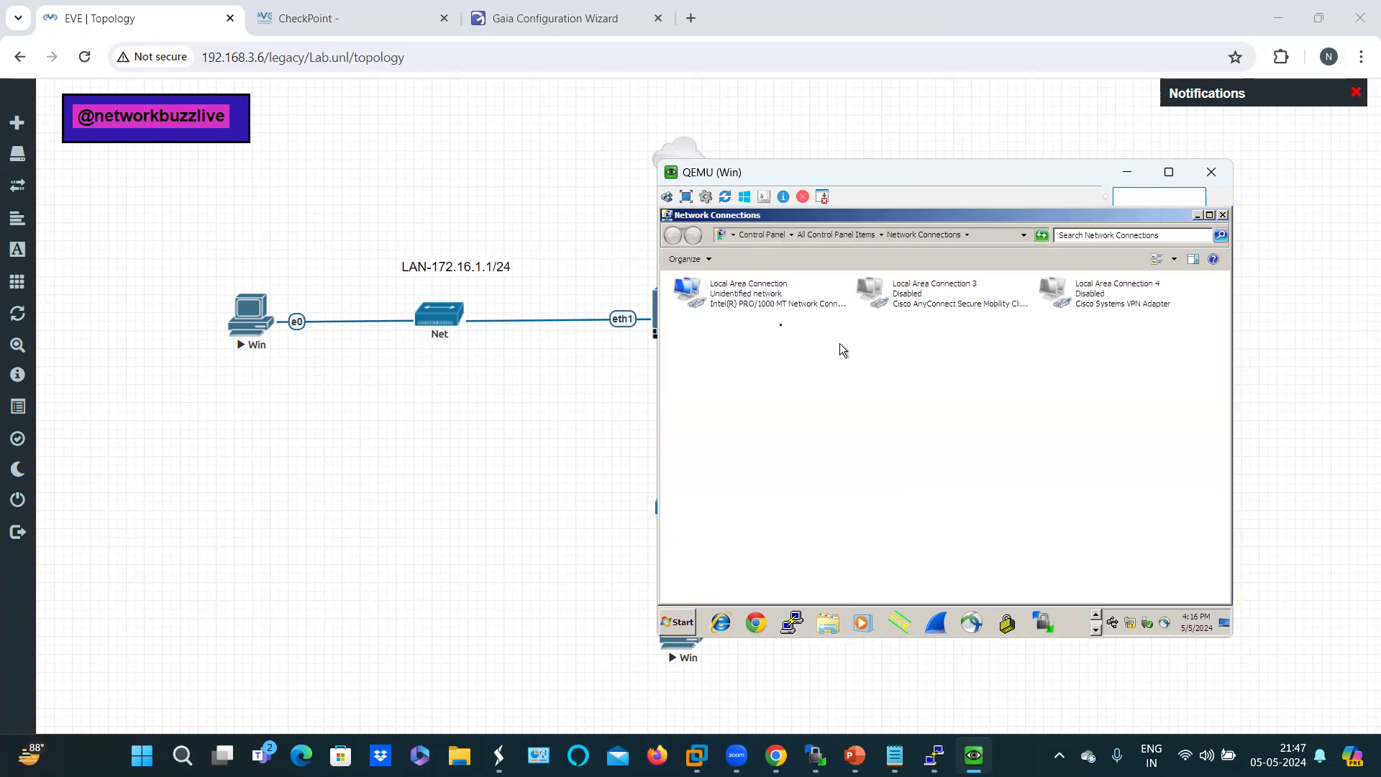
pyautogui.doubleClick(741, 302)
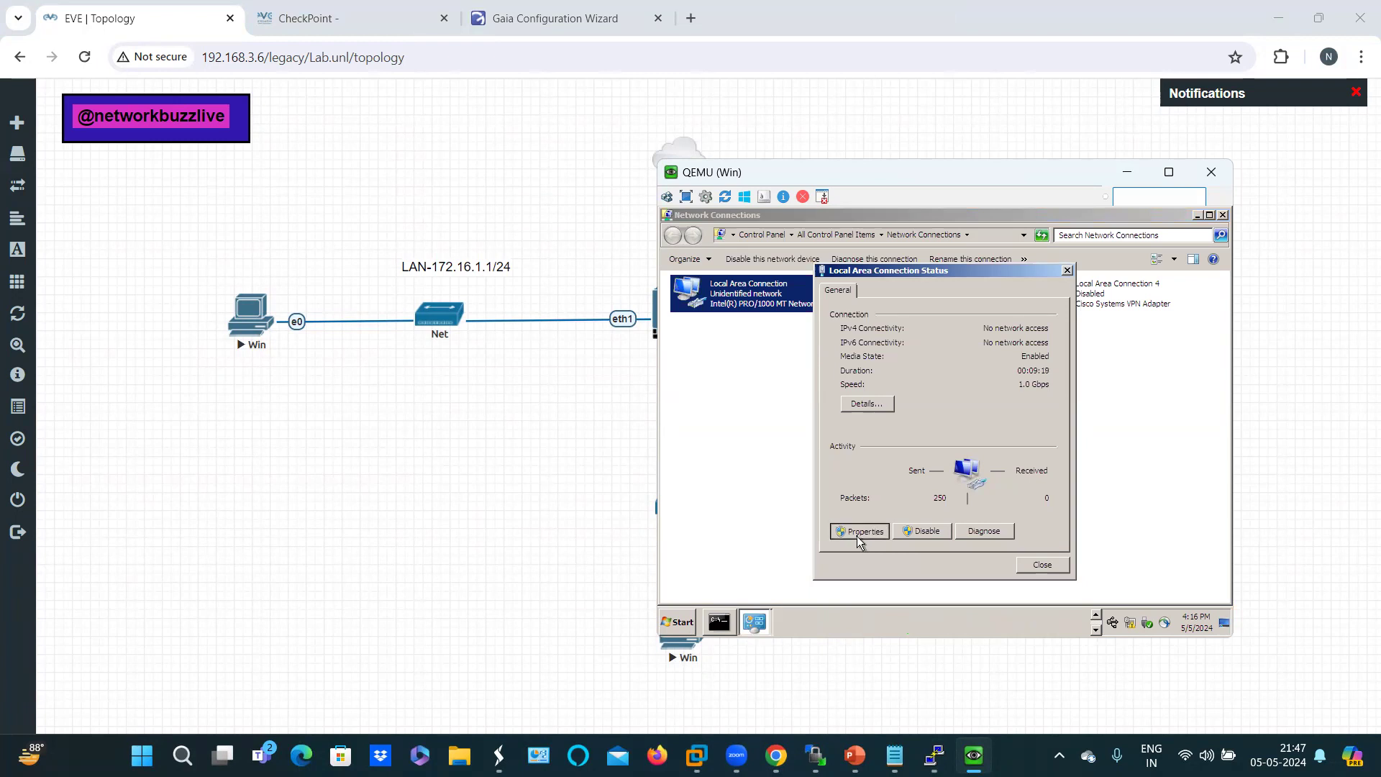
pyautogui.click(856, 532)
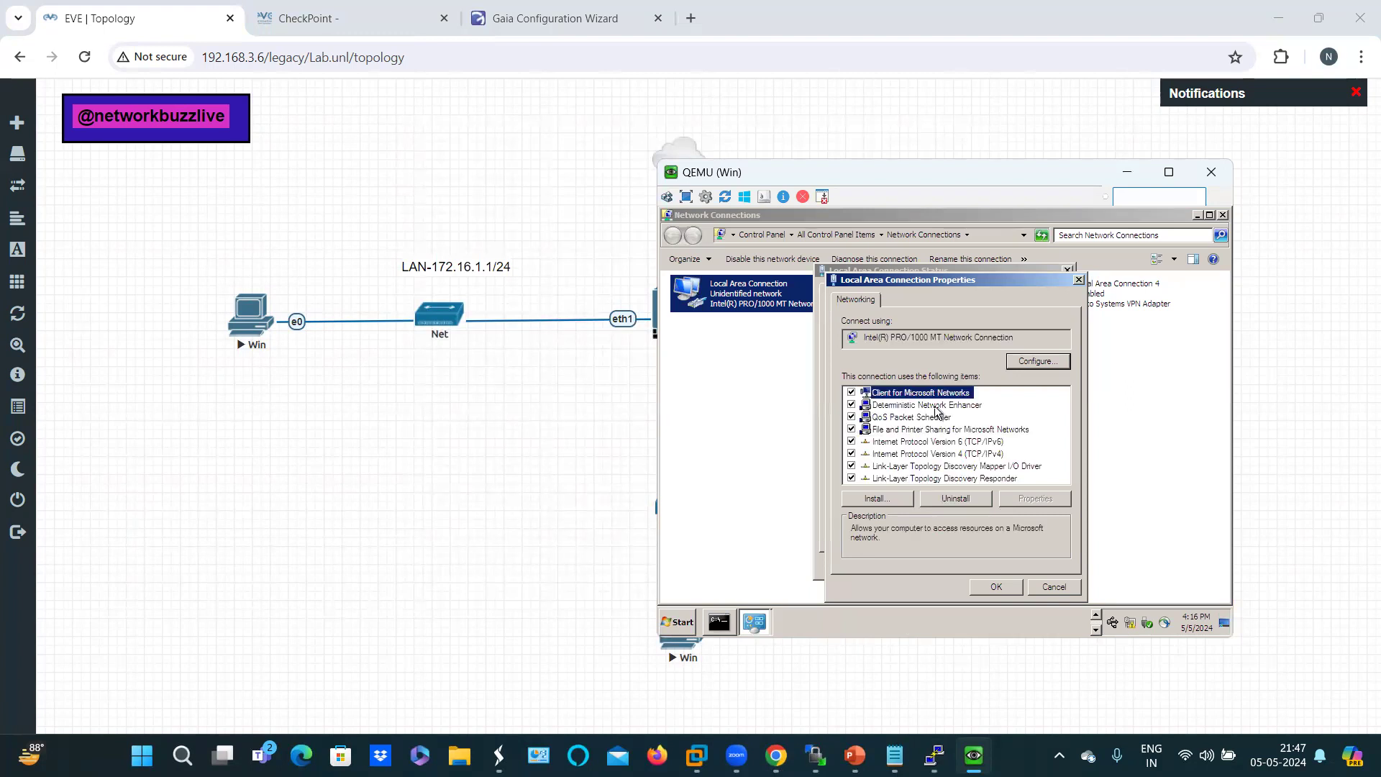
pyautogui.click(959, 457)
pyautogui.doubleClick(959, 460)
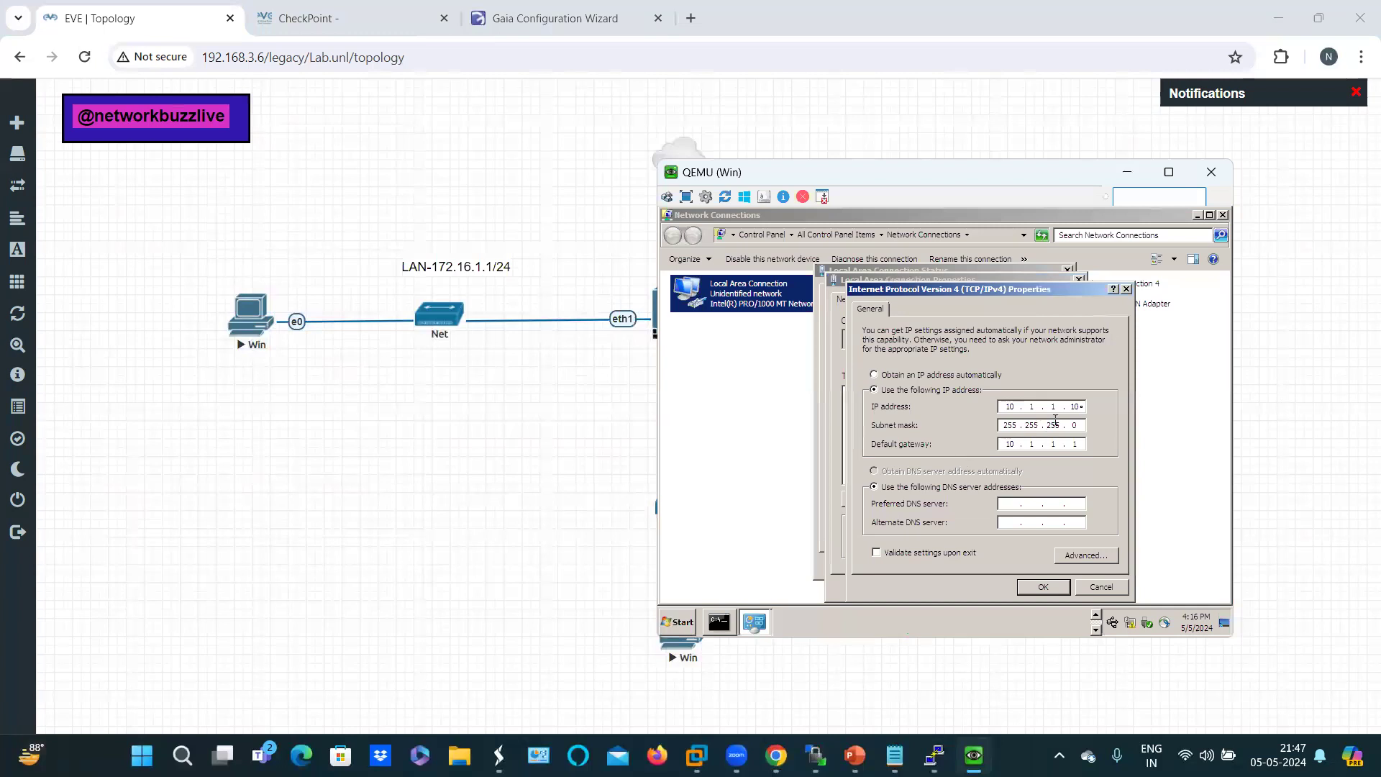
# Step: Set IP 172.16.1.5/24, gateway 172.16.1.1, DNS 8.8.8.8 and 1.1.1.1, and close the dialogs
pyautogui.press('BackSpace')
pyautogui.press('BackSpace')
pyautogui.press('BackSpace')
pyautogui.press('BackSpace')
pyautogui.press('BackSpace')
pyautogui.press('BackSpace')
pyautogui.write('72 . 16')
pyautogui.click(1011, 444)
pyautogui.write('172 . 16')
pyautogui.click(1010, 505)
pyautogui.write('8')
pyautogui.click(1011, 523)
pyautogui.write('1')
pyautogui.click(1039, 593)
pyautogui.click(996, 587)
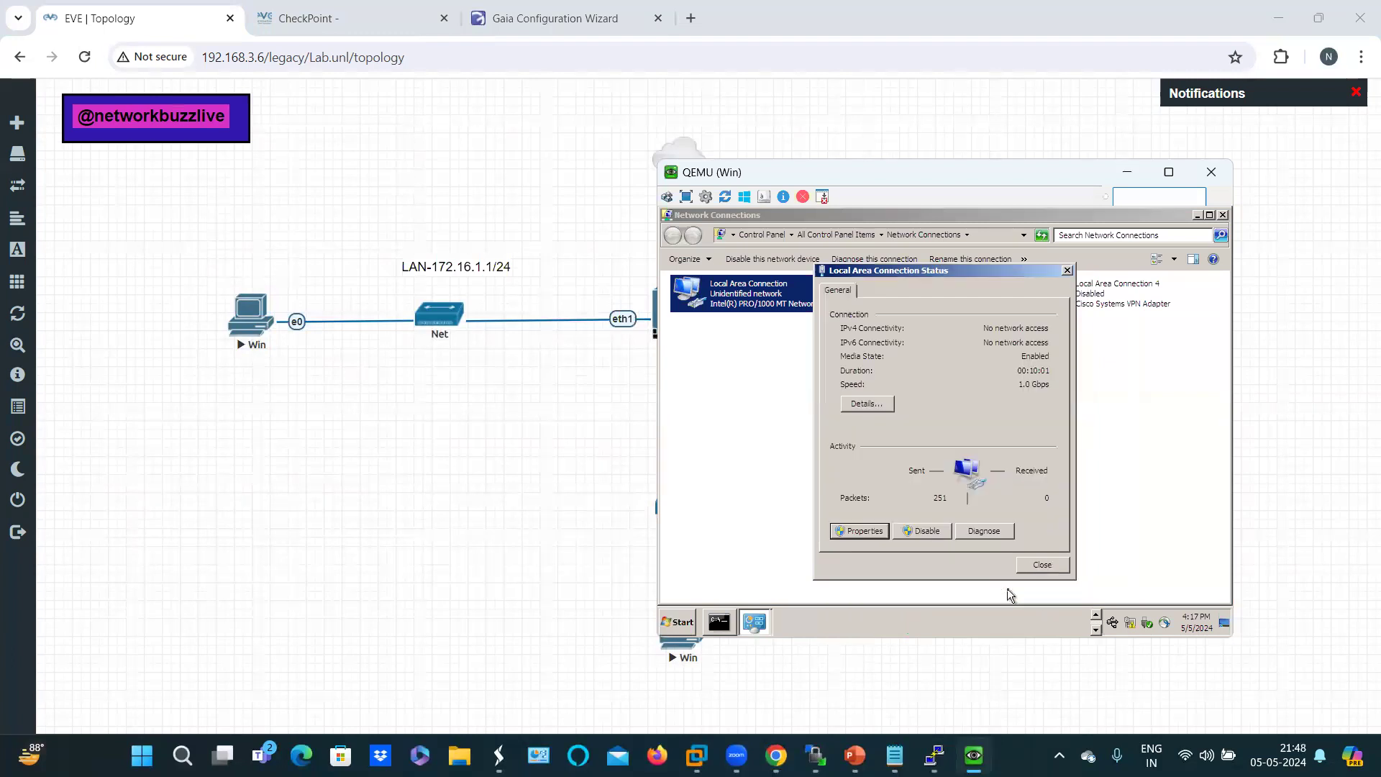
pyautogui.click(1042, 564)
pyautogui.click(1064, 521)
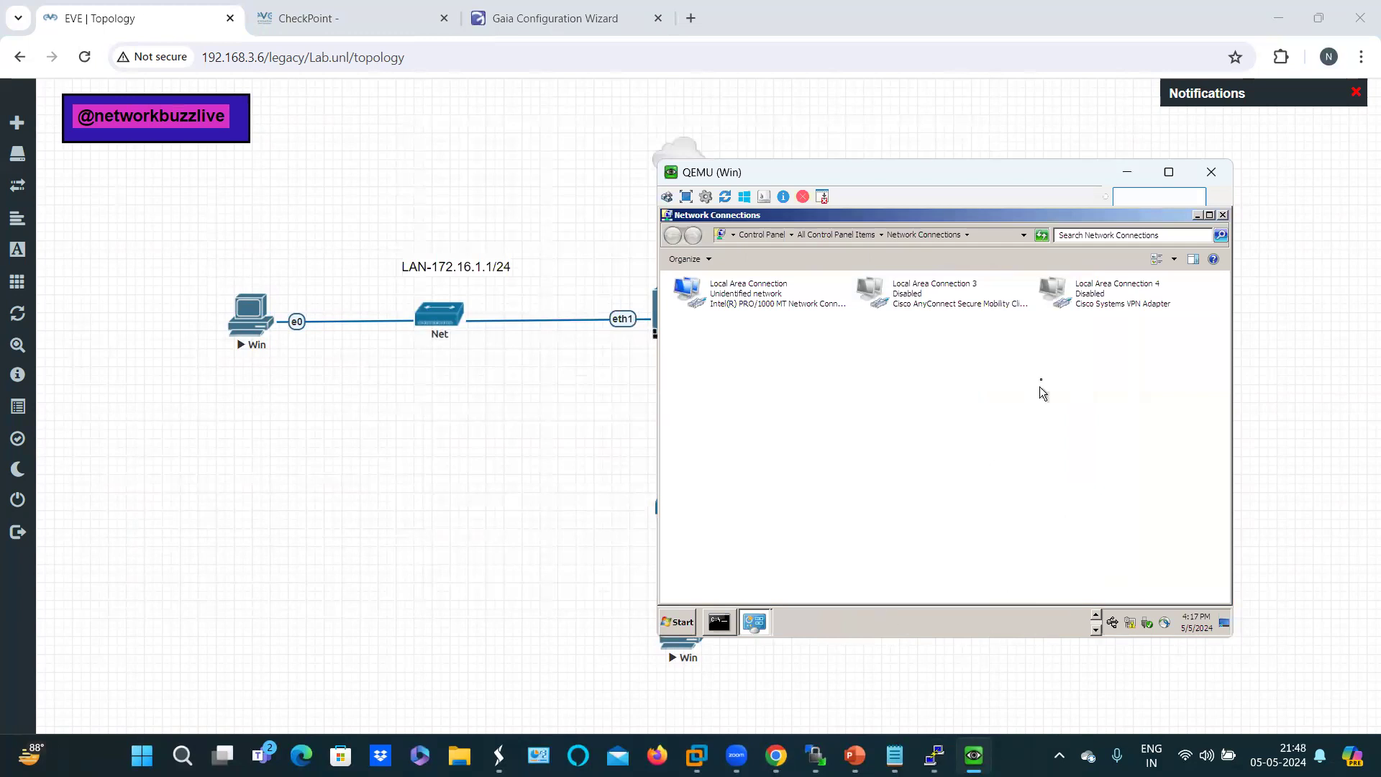
# Step: Rerun ipconfig to confirm 172.16.1.5 with gateway 172.16.1.1, then minimize the VM window
pyautogui.click(753, 623)
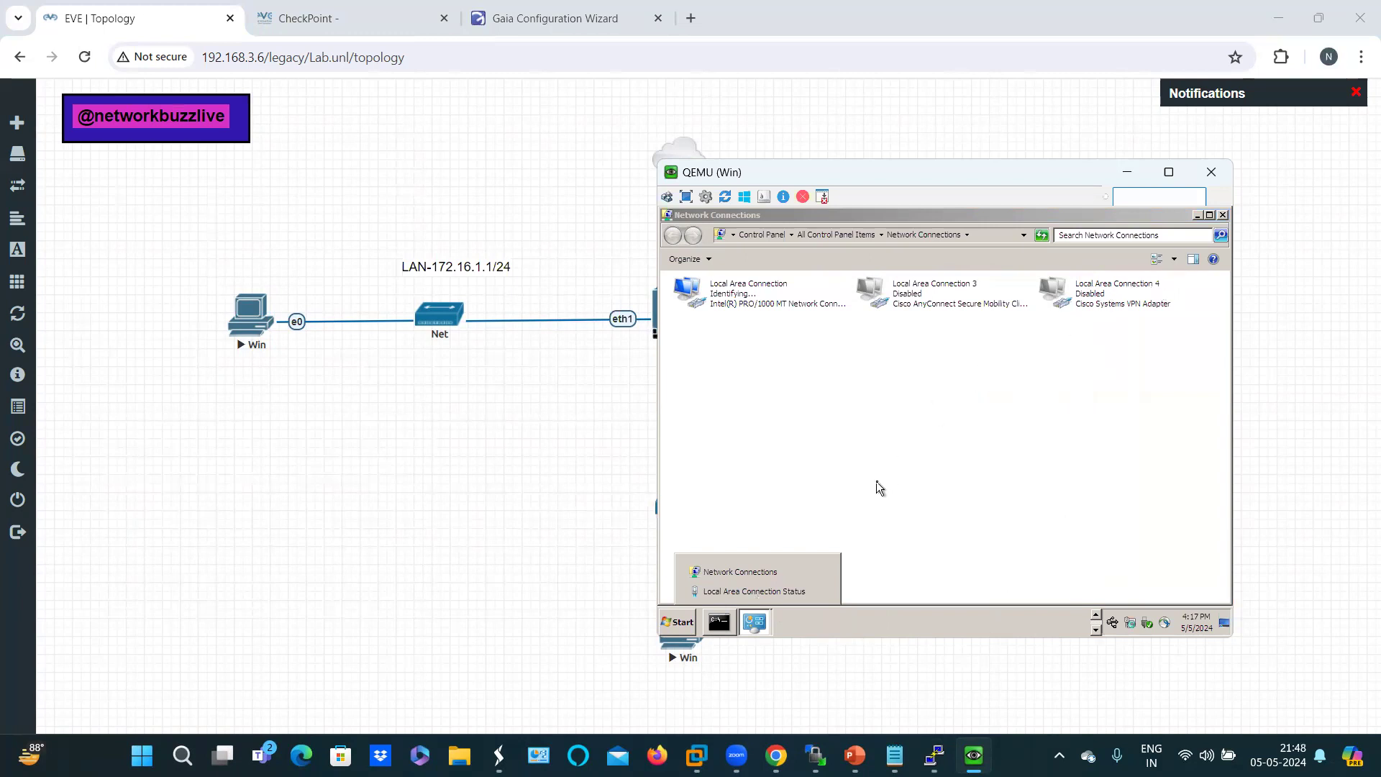
pyautogui.rightClick(719, 624)
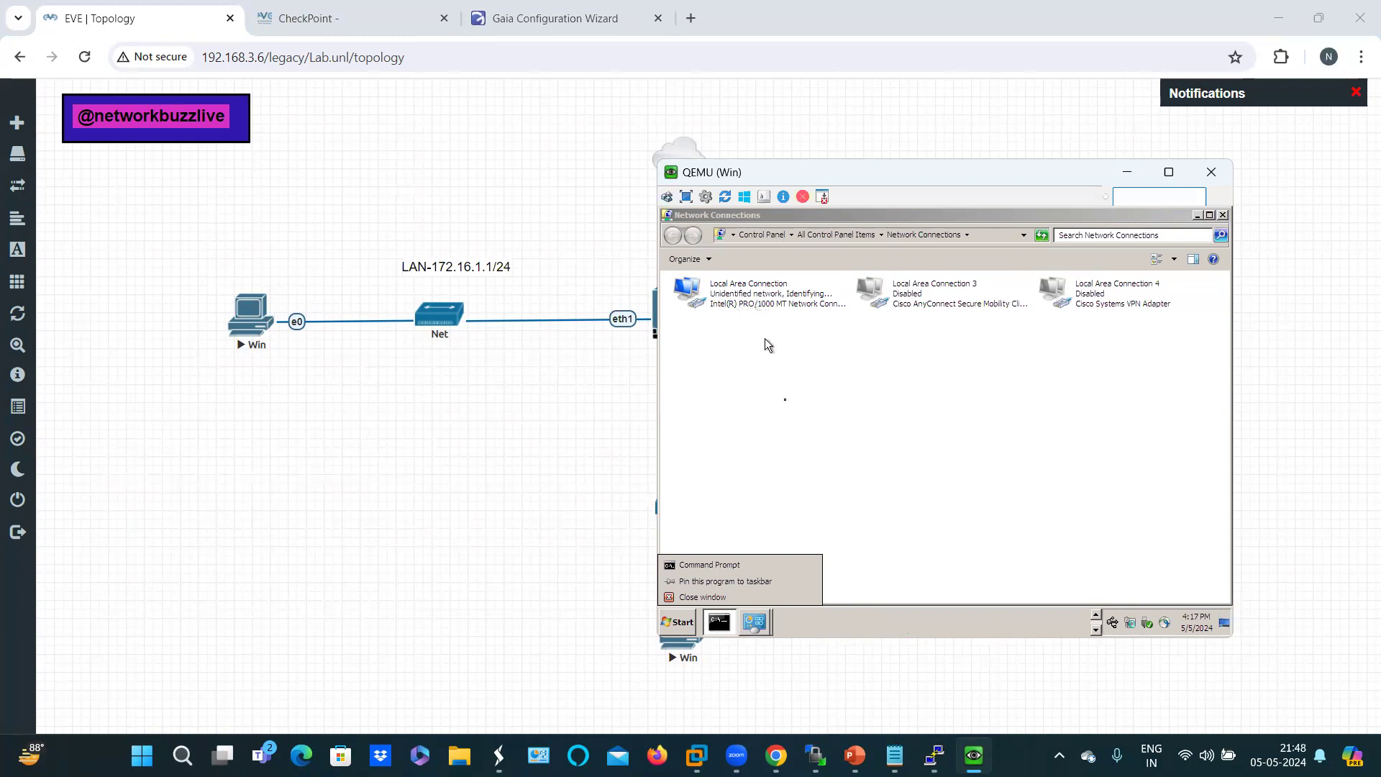
pyautogui.click(718, 622)
pyautogui.click(718, 620)
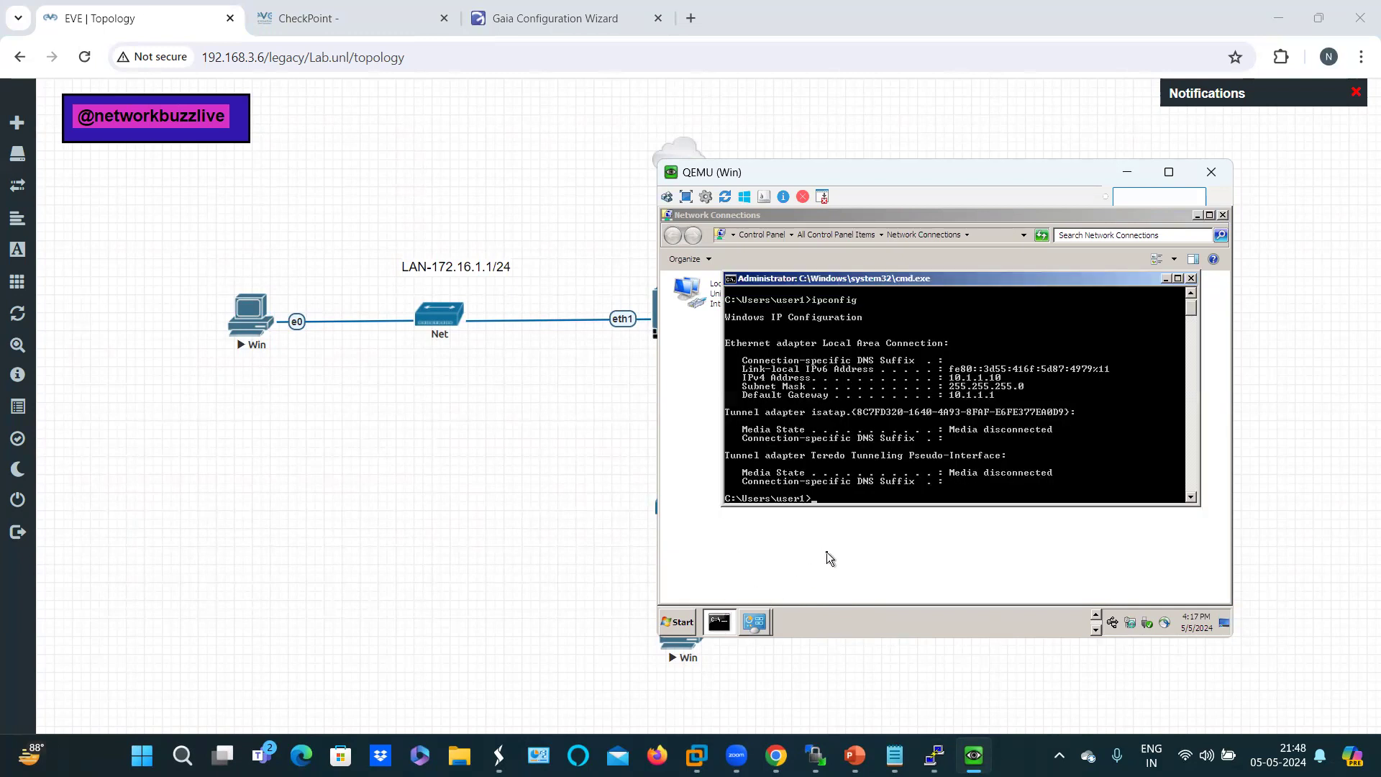
pyautogui.press('Up')
pyautogui.press('Return')
pyautogui.click(1113, 180)
pyautogui.moveTo(936, 755)
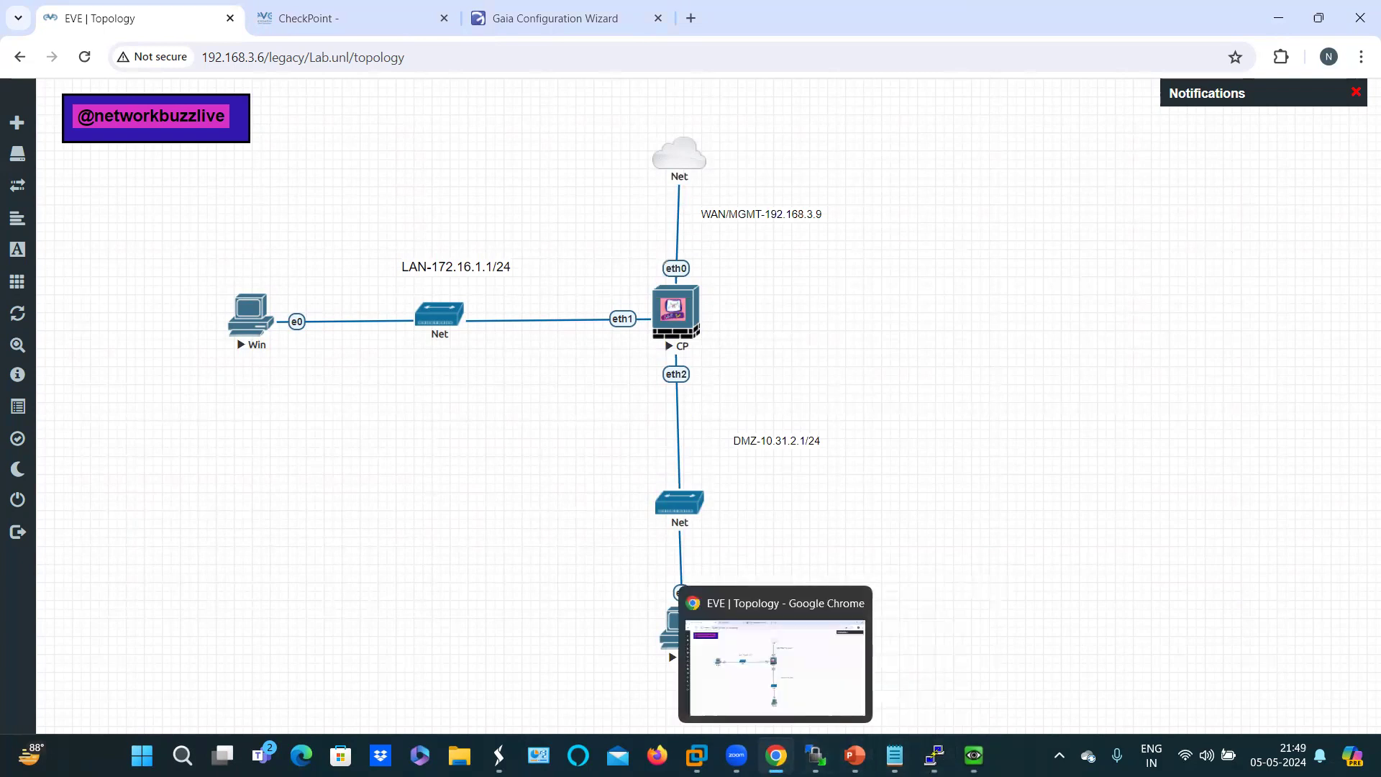
pyautogui.click(776, 755)
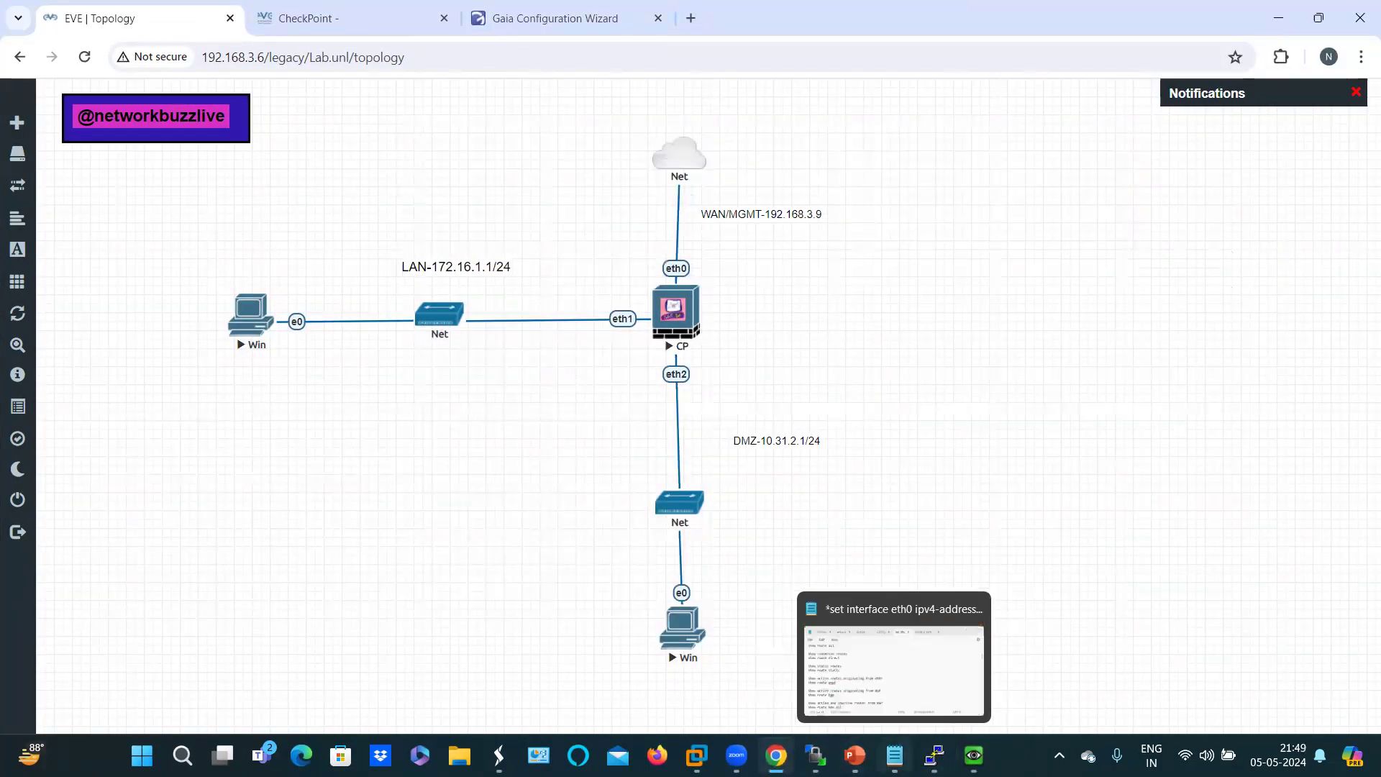
pyautogui.click(894, 756)
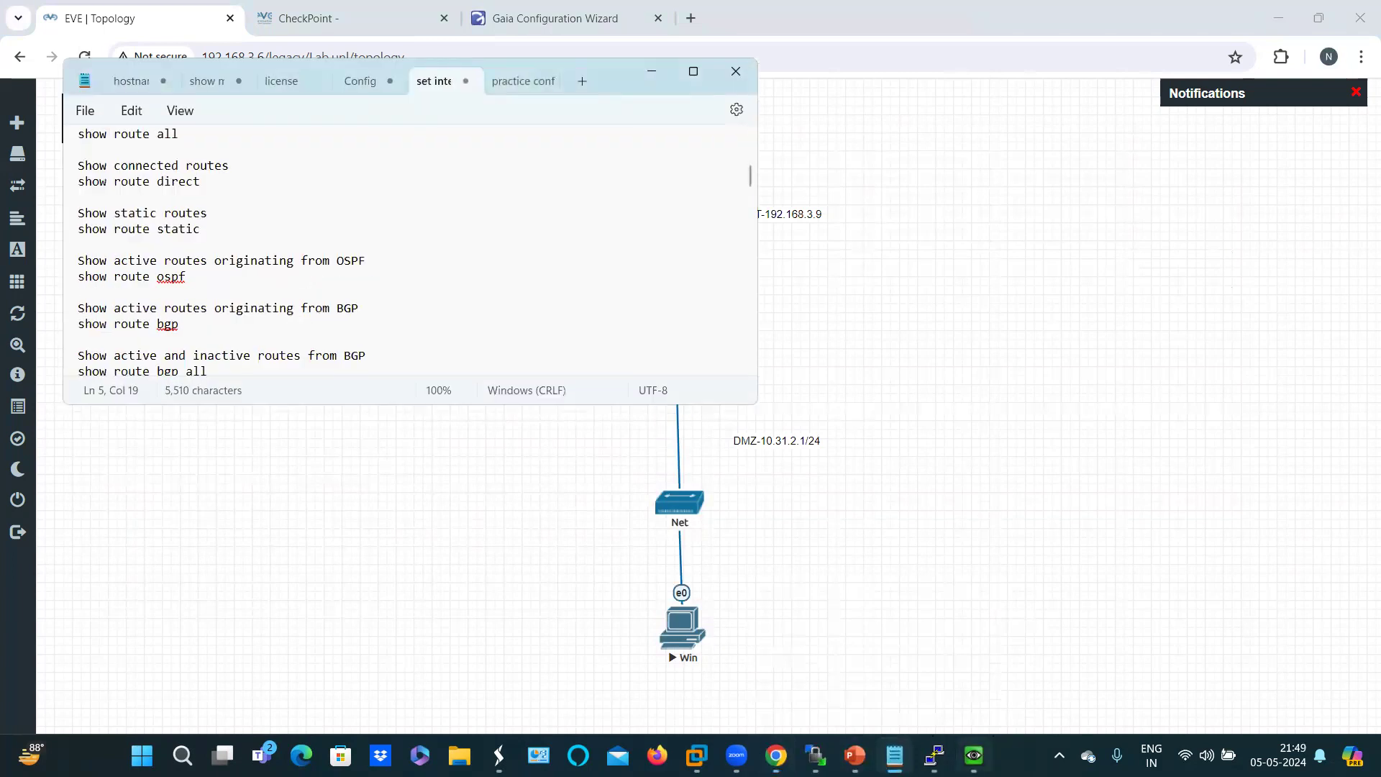
pyautogui.click(934, 756)
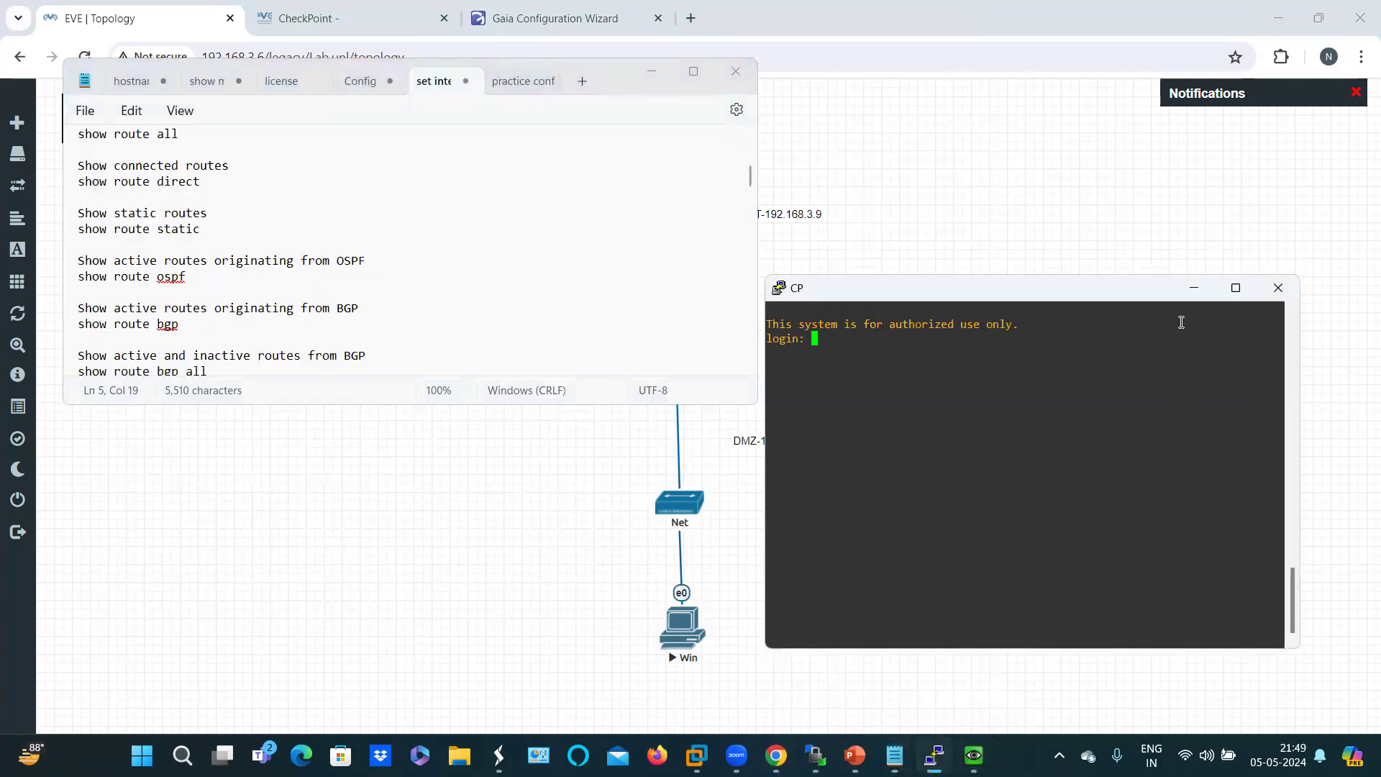
pyautogui.click(1189, 295)
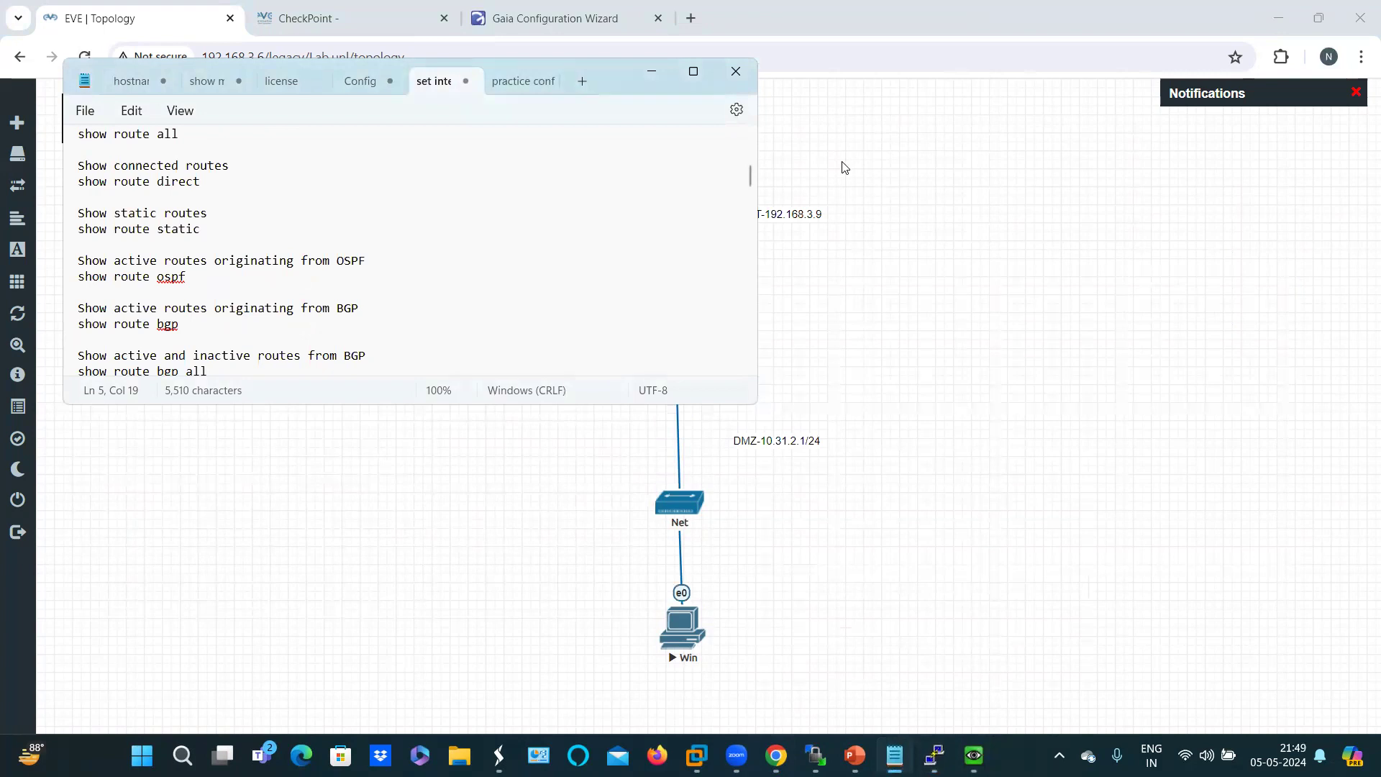
pyautogui.click(610, 25)
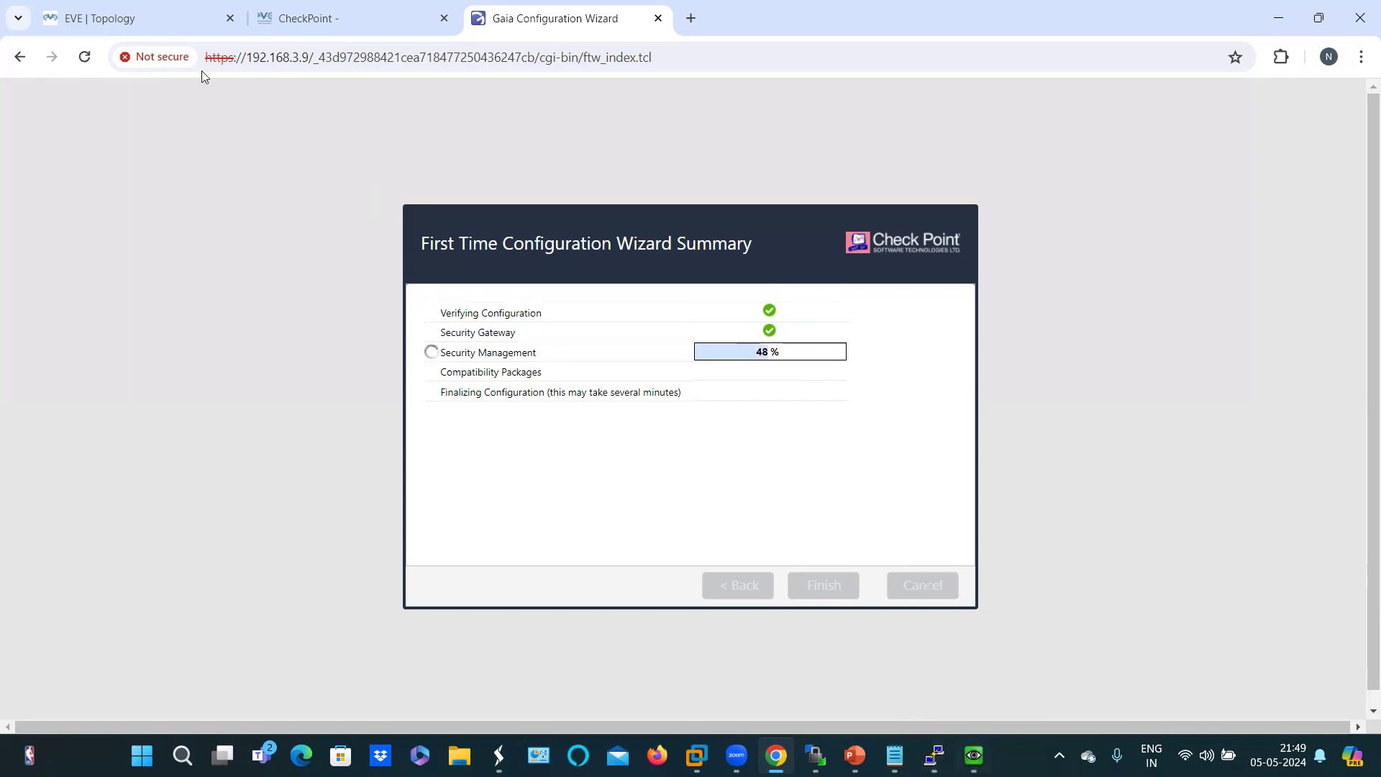
pyautogui.click(108, 17)
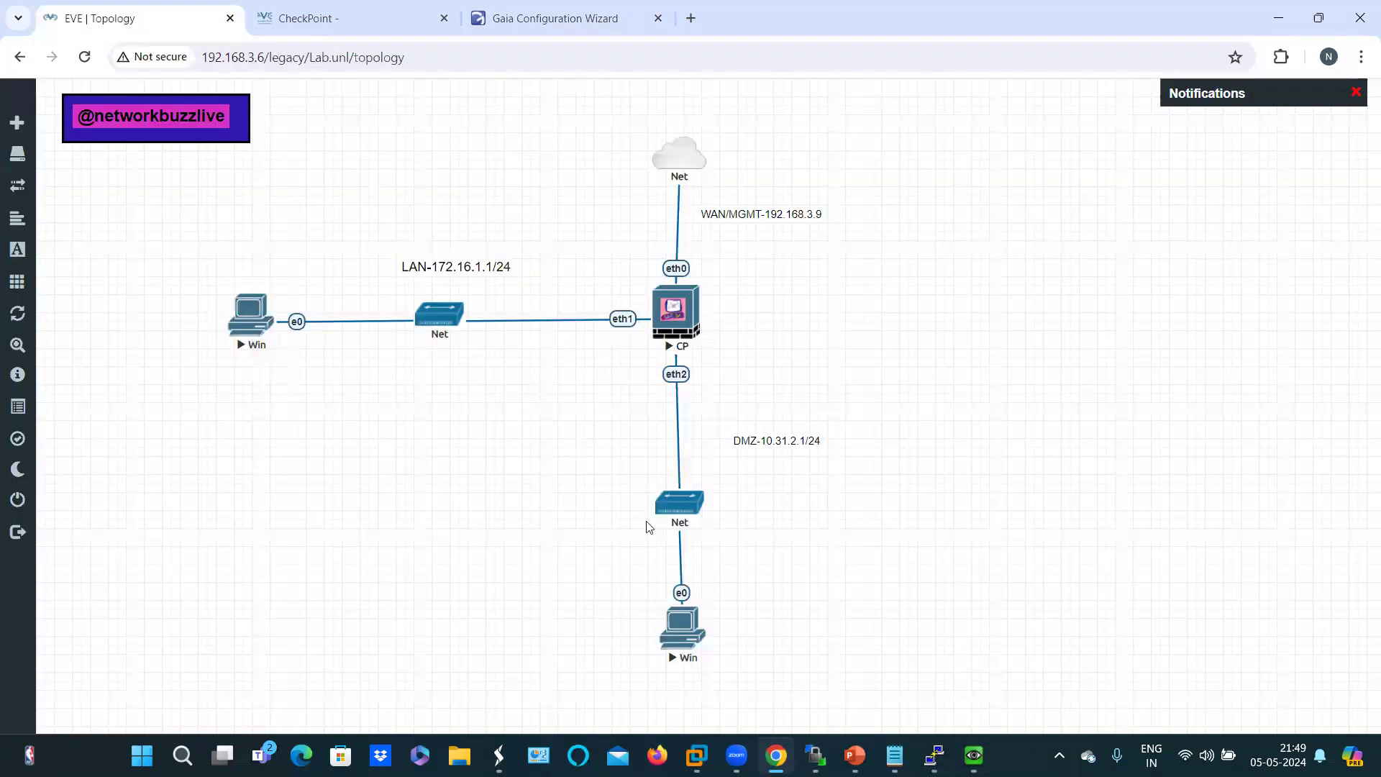
# Step: Open the lower Windows PC's console in UltraVNC and postpone its restart request
pyautogui.click(683, 635)
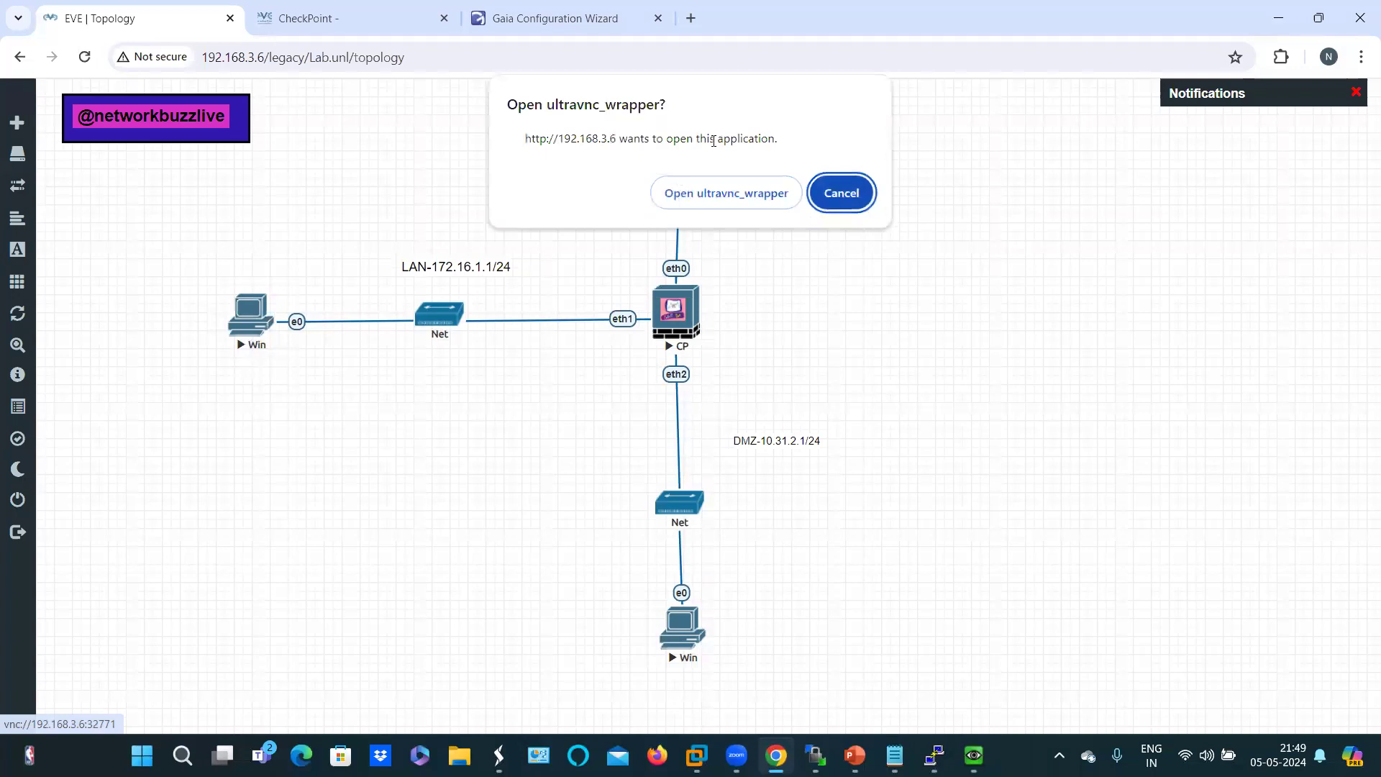
pyautogui.click(711, 192)
pyautogui.moveTo(687, 596); pyautogui.dragTo(687, 639)
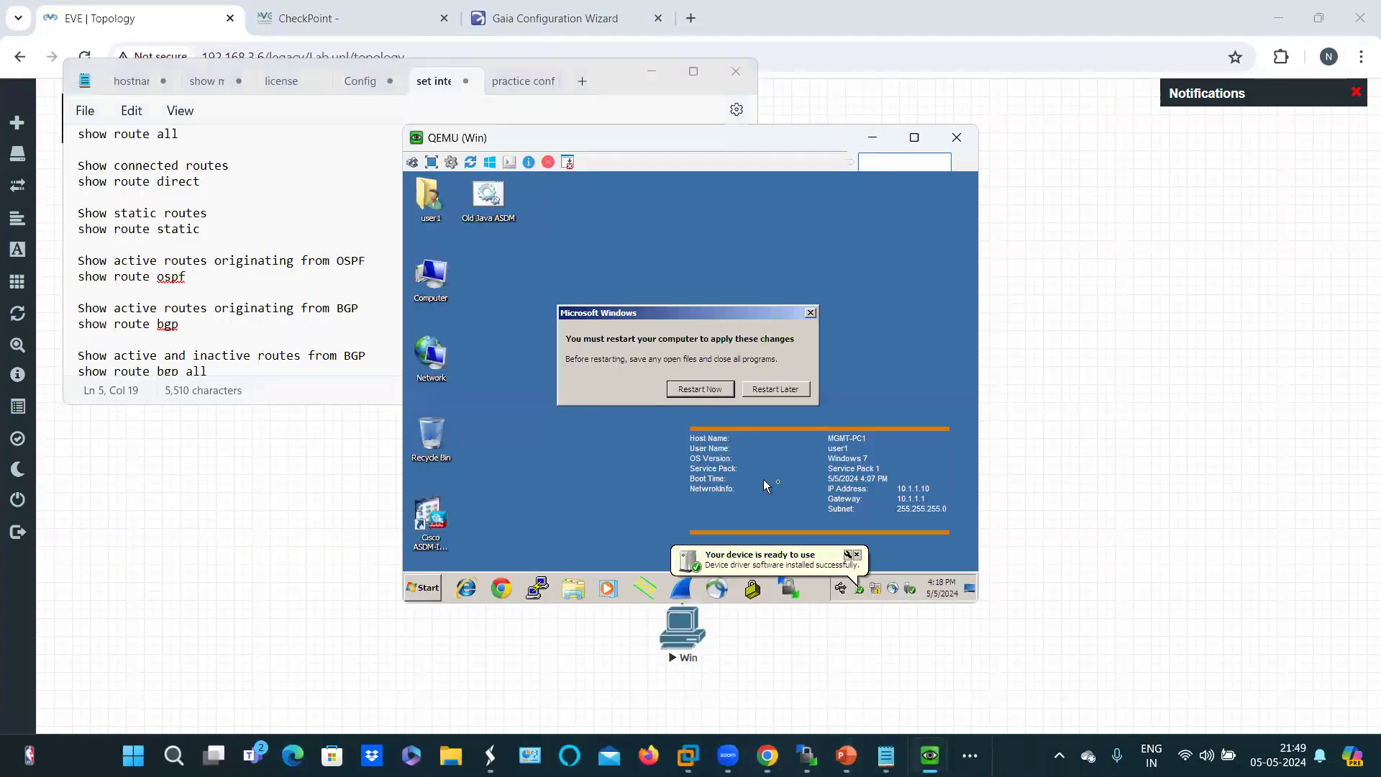
pyautogui.click(767, 390)
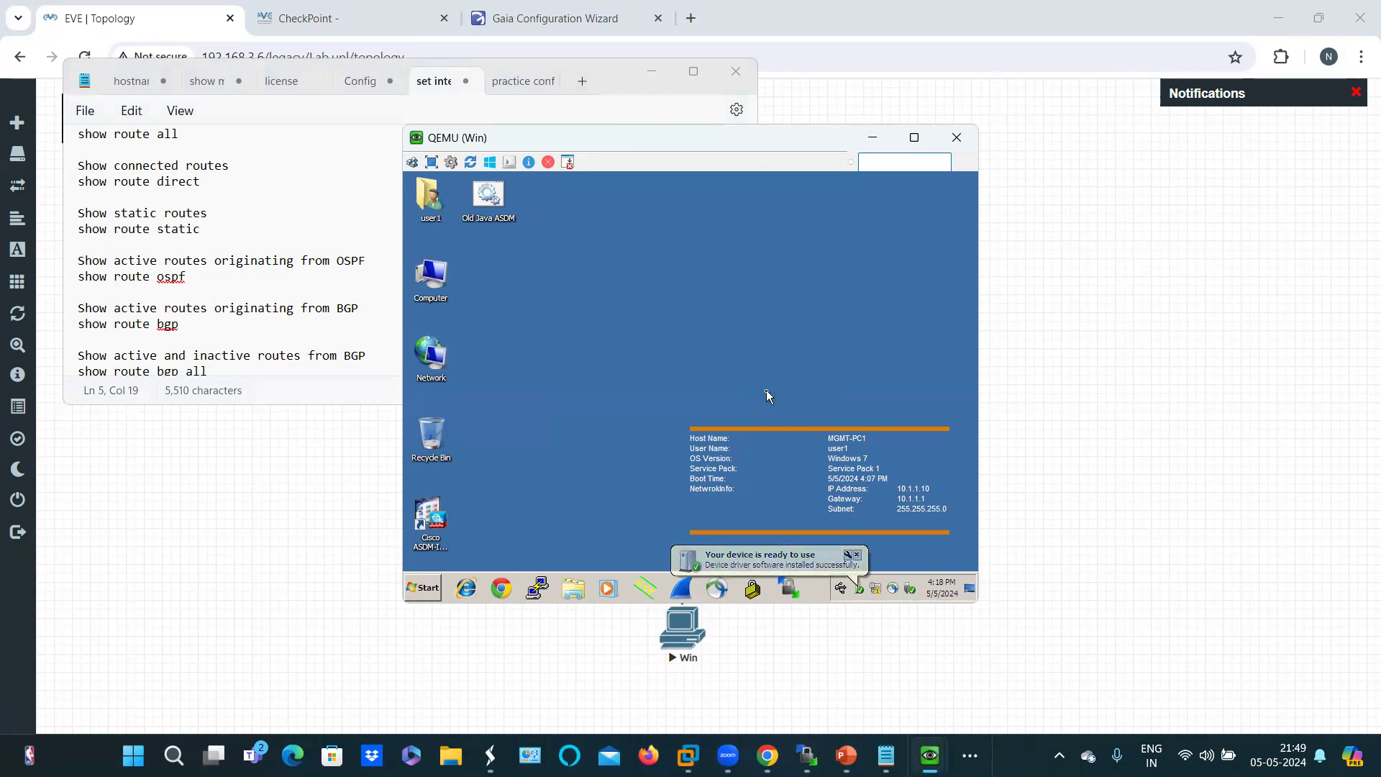
# Step: Open a command prompt and run ipconfig, showing 10.1.1.10/24 with gateway 10.1.1.1
pyautogui.click(423, 588)
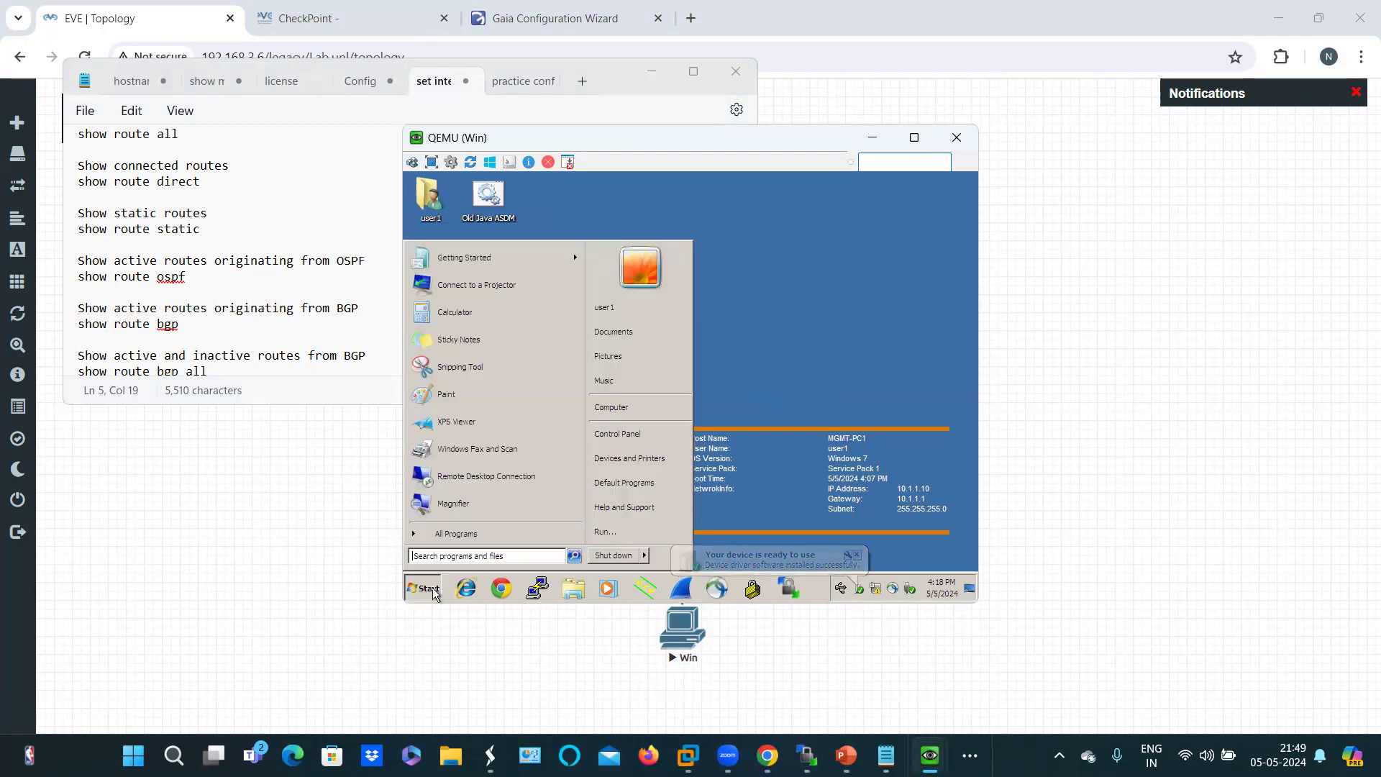
pyautogui.click(606, 529)
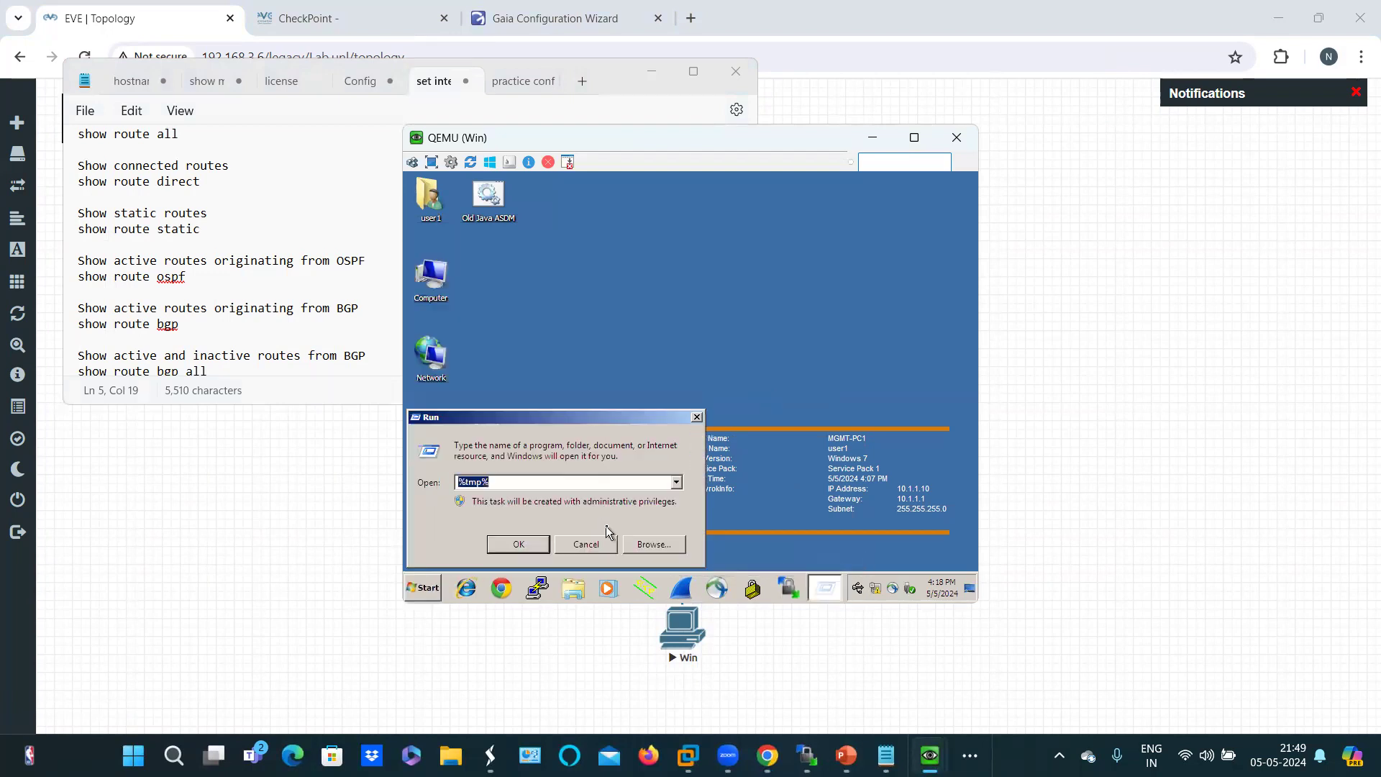
pyautogui.write('cmd')
pyautogui.press('Return')
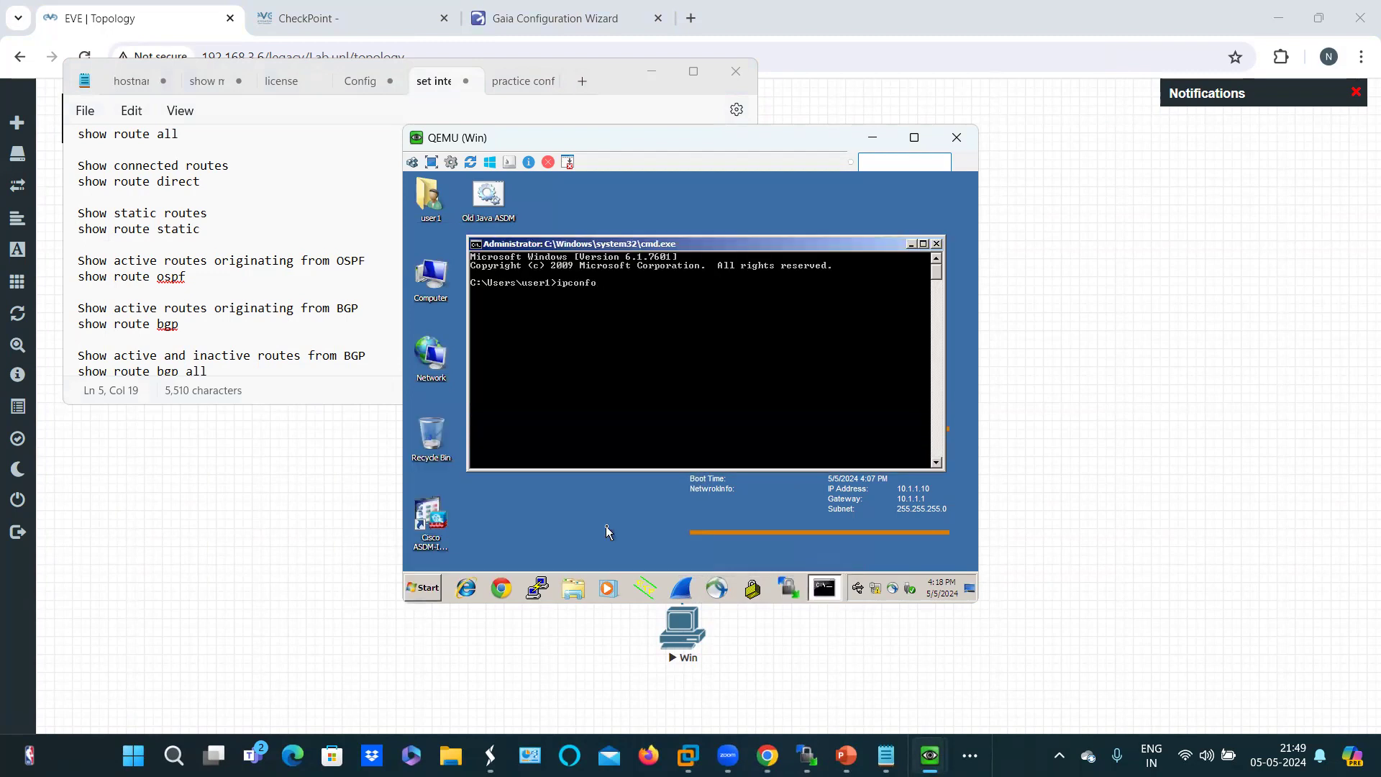
pyautogui.write('g')
pyautogui.press('Return')
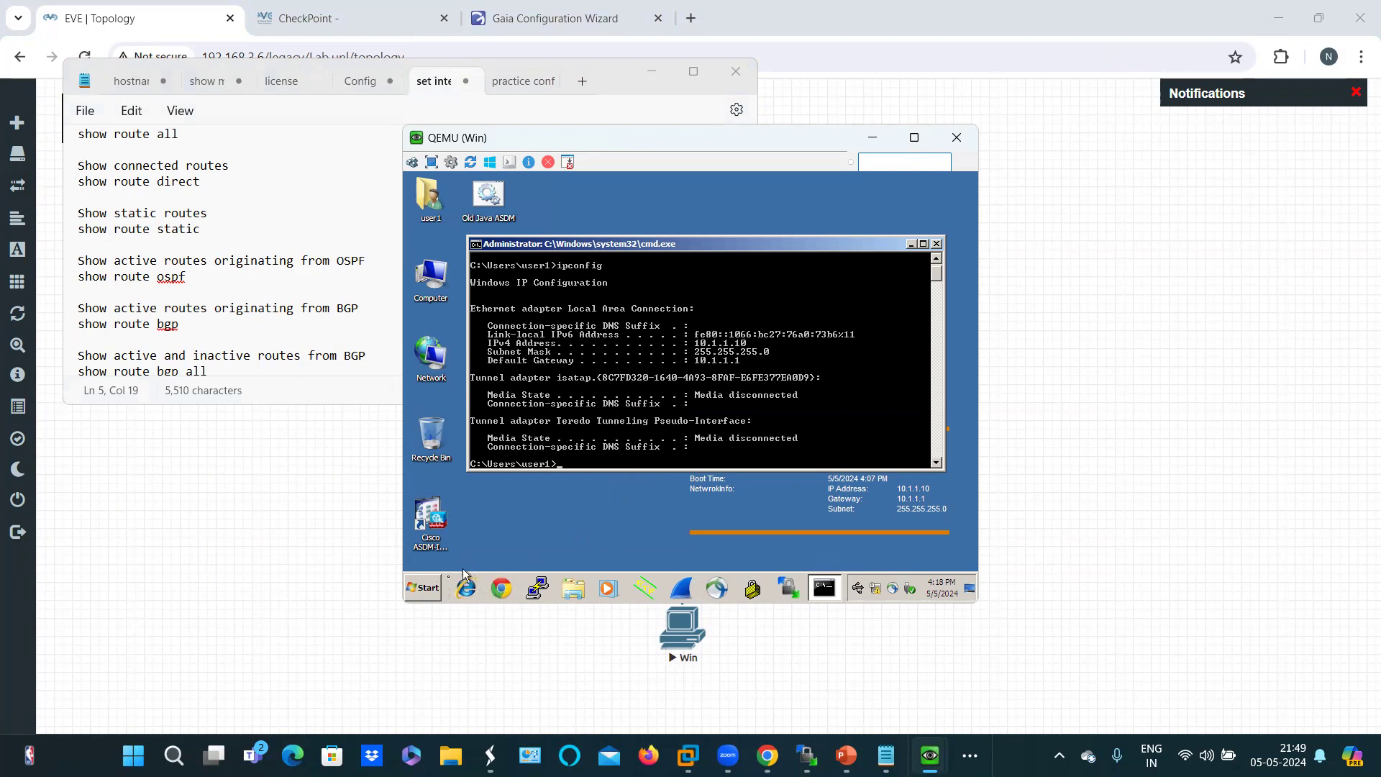
# Step: Run ncpa.cpl from the Run dialog, correcting the mistyped ncap.cpl, to open Network Connections
pyautogui.click(431, 589)
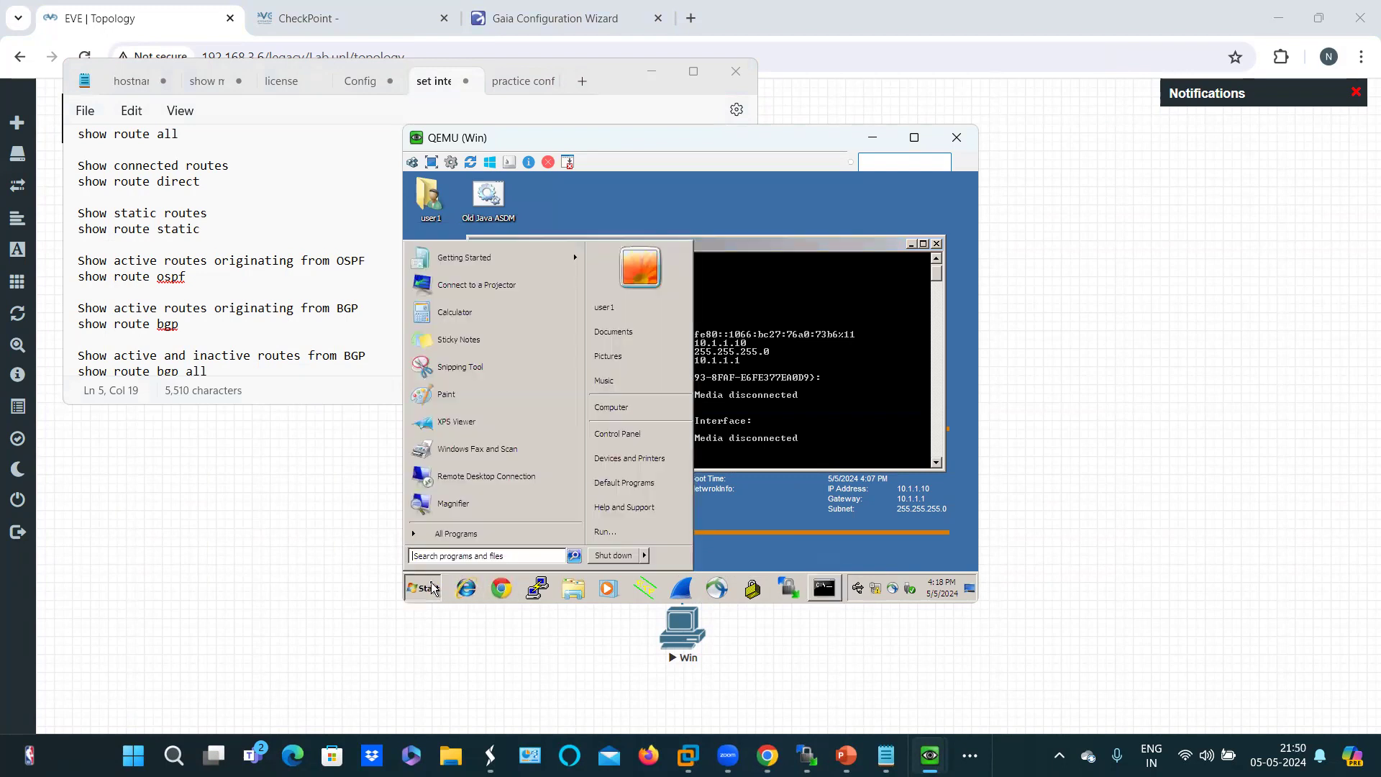
pyautogui.click(605, 532)
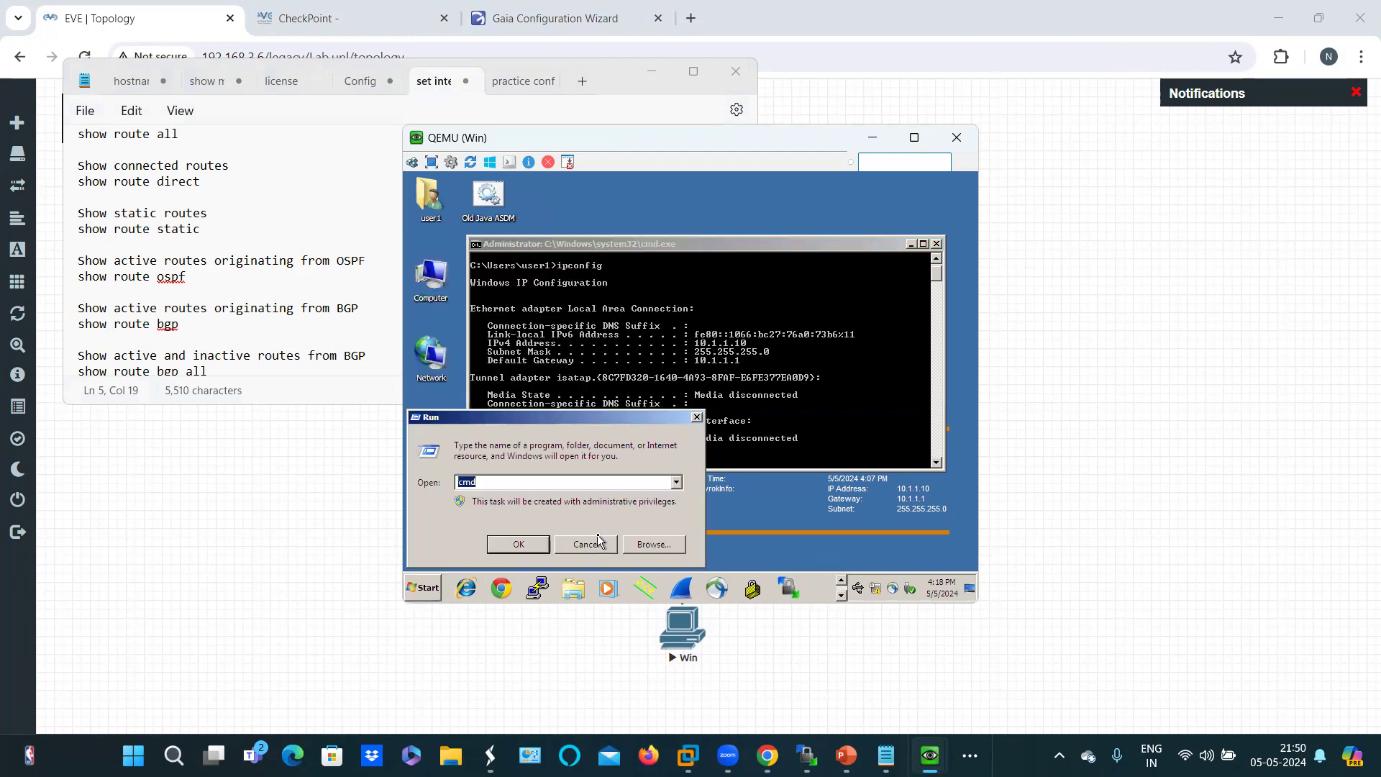
pyautogui.press('BackSpace')
pyautogui.write('ncap.cpl')
pyautogui.press('Return')
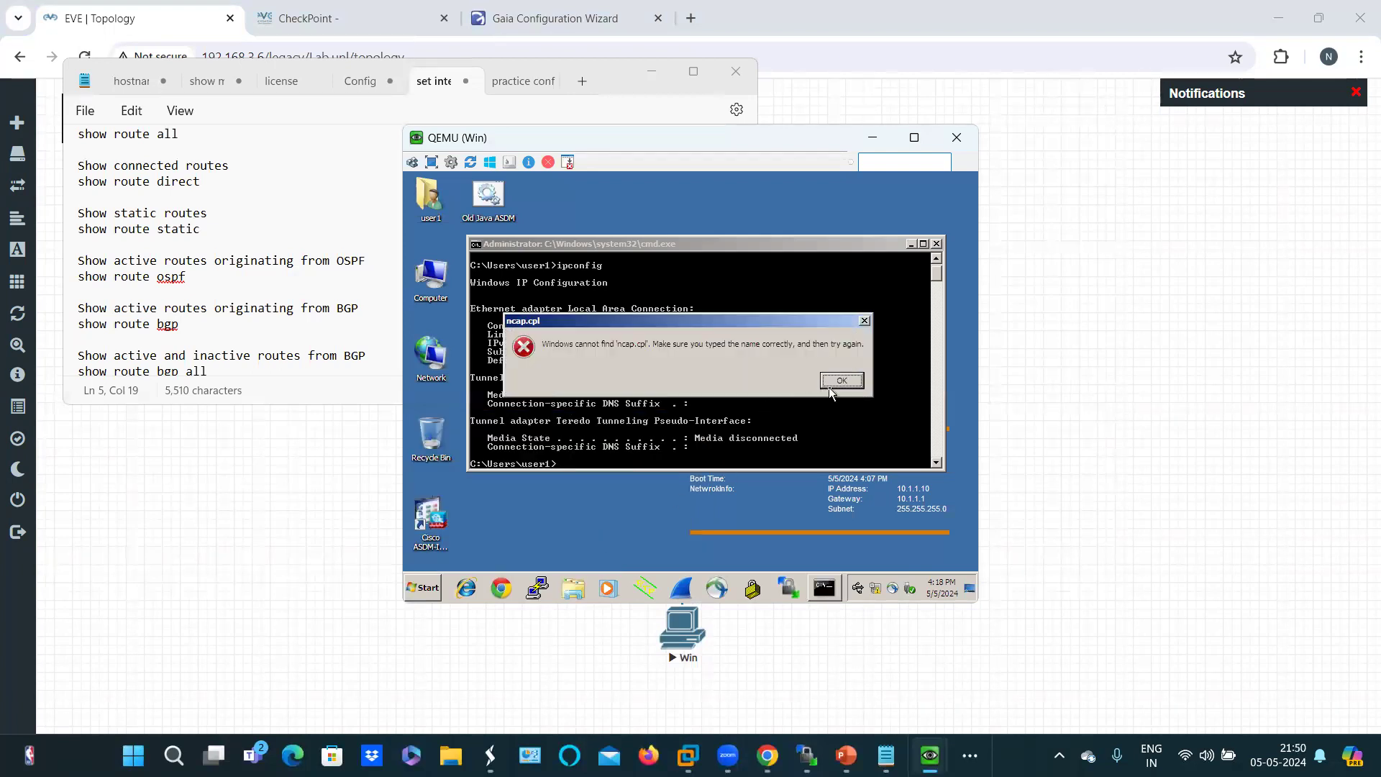
pyautogui.click(835, 382)
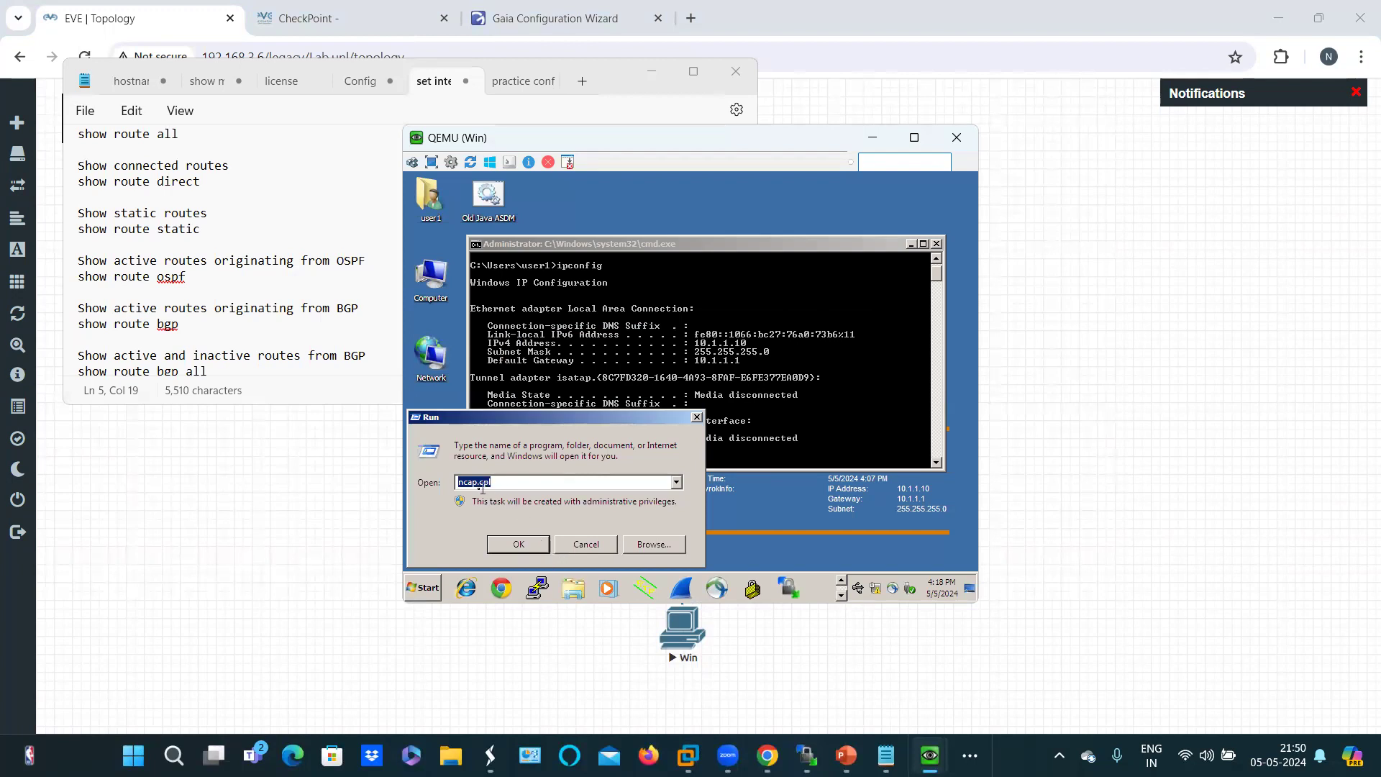
pyautogui.press('BackSpace')
pyautogui.write('ncpa.cpl')
pyautogui.press('Return')
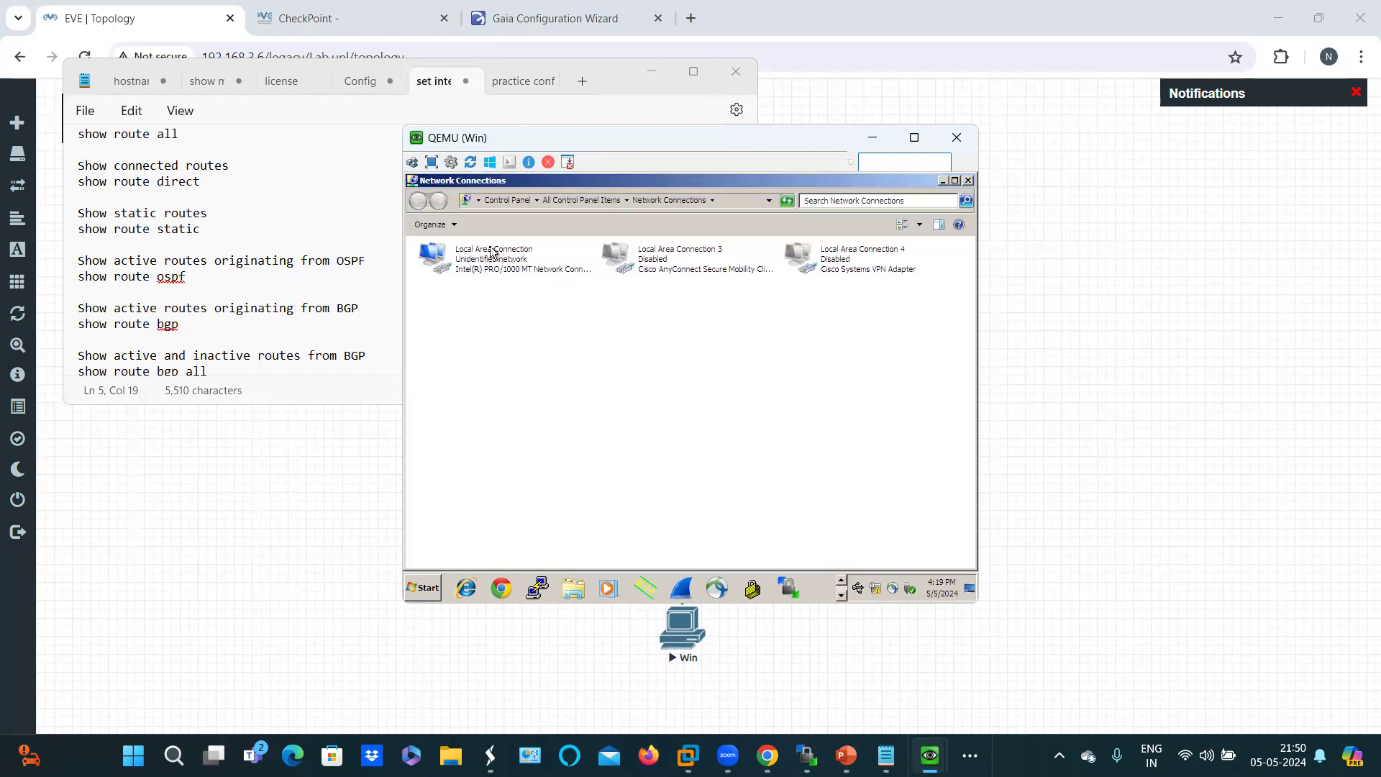
# Step: Open the Local Area Connection's IPv4 properties
pyautogui.click(492, 254)
pyautogui.doubleClick(493, 267)
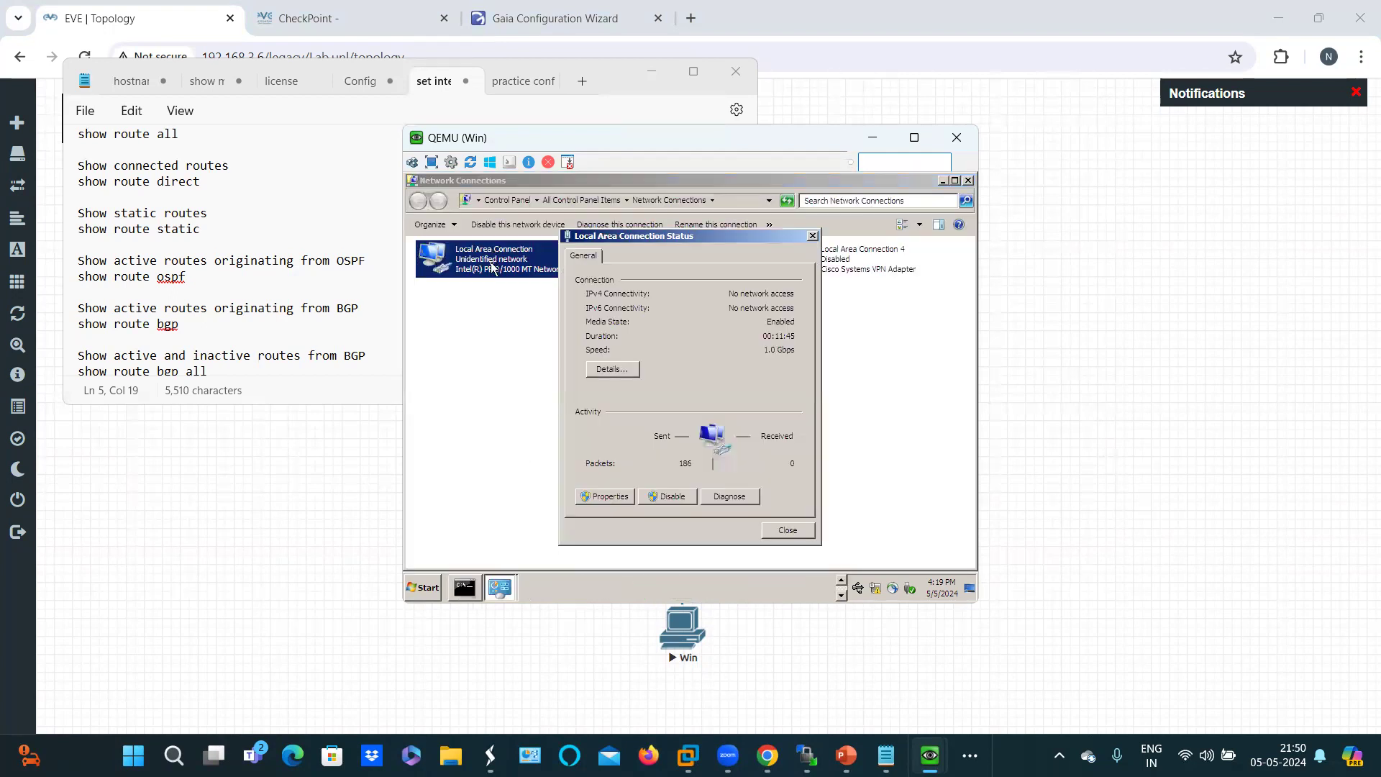
pyautogui.click(604, 495)
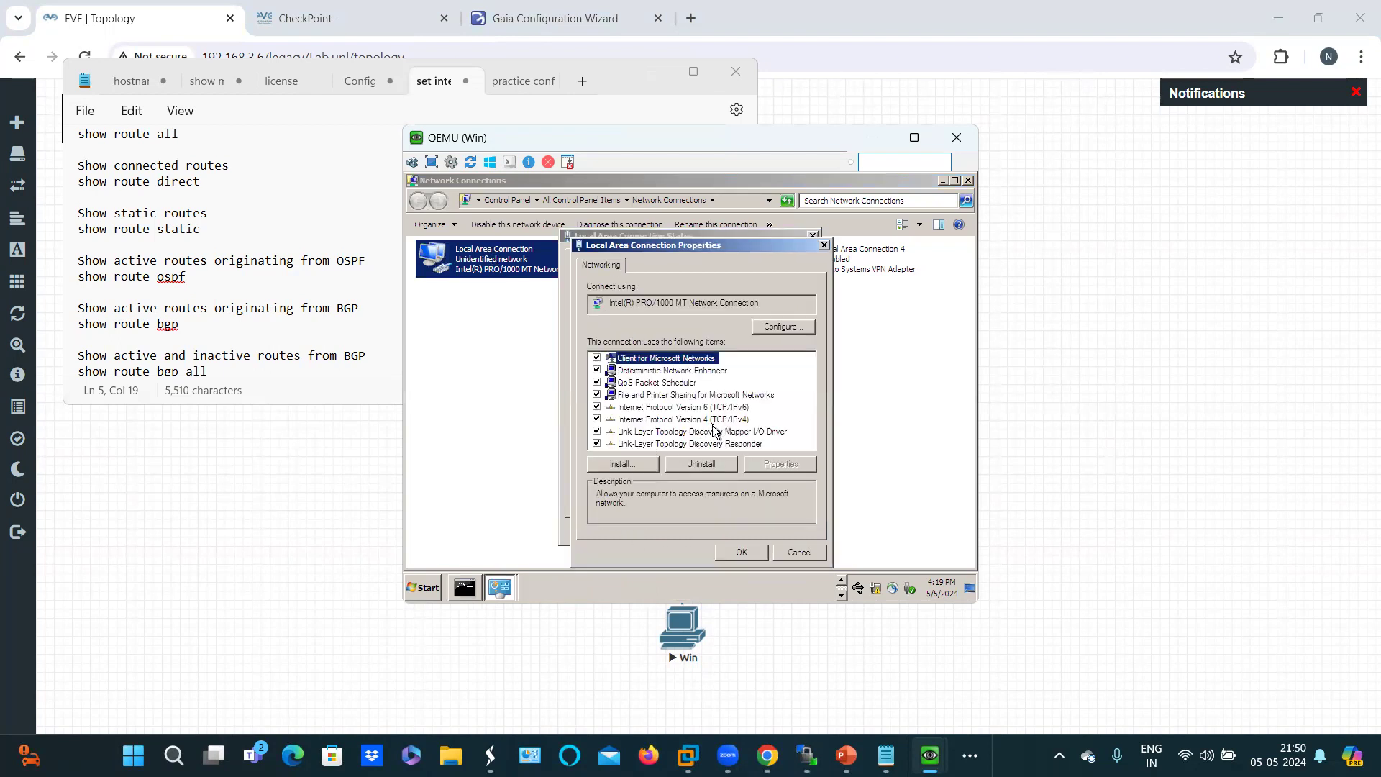
pyautogui.doubleClick(716, 420)
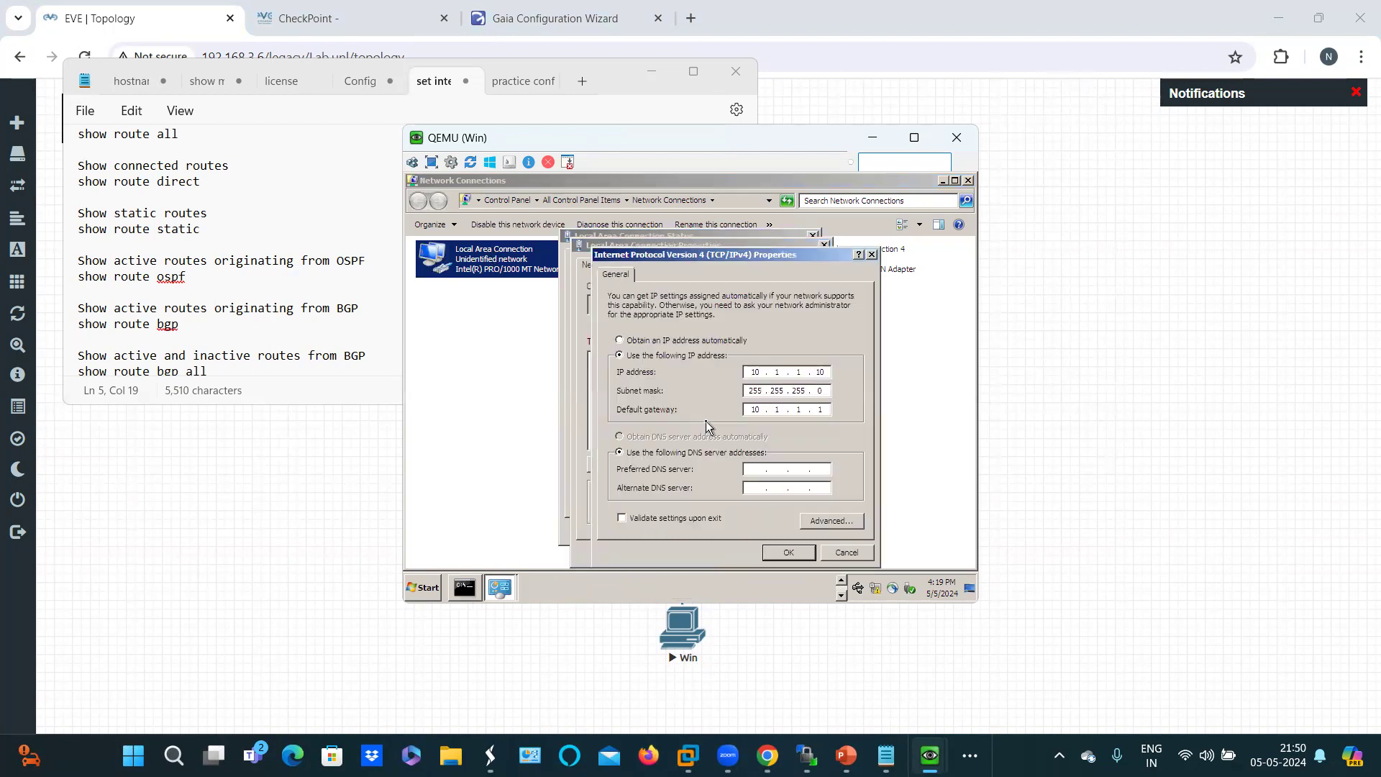
# Step: Enter IP 10.31.2.5/24, gateway 10.31.2.1, DNS 8.8.8.8 and 1.1.1.1, and apply them
pyautogui.click(828, 373)
pyautogui.press('BackSpace')
pyautogui.press('BackSpace')
pyautogui.click(159, 36)
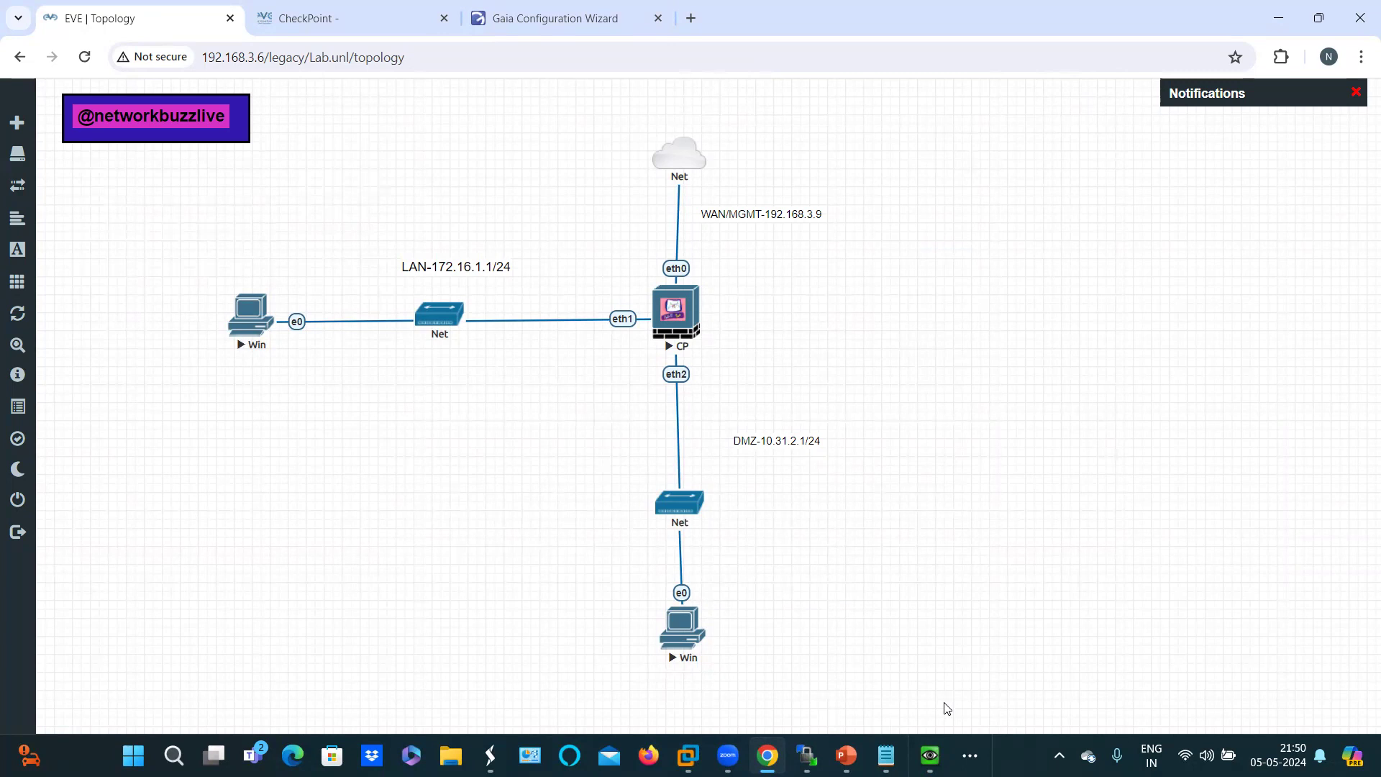
pyautogui.moveTo(929, 755)
pyautogui.click(989, 677)
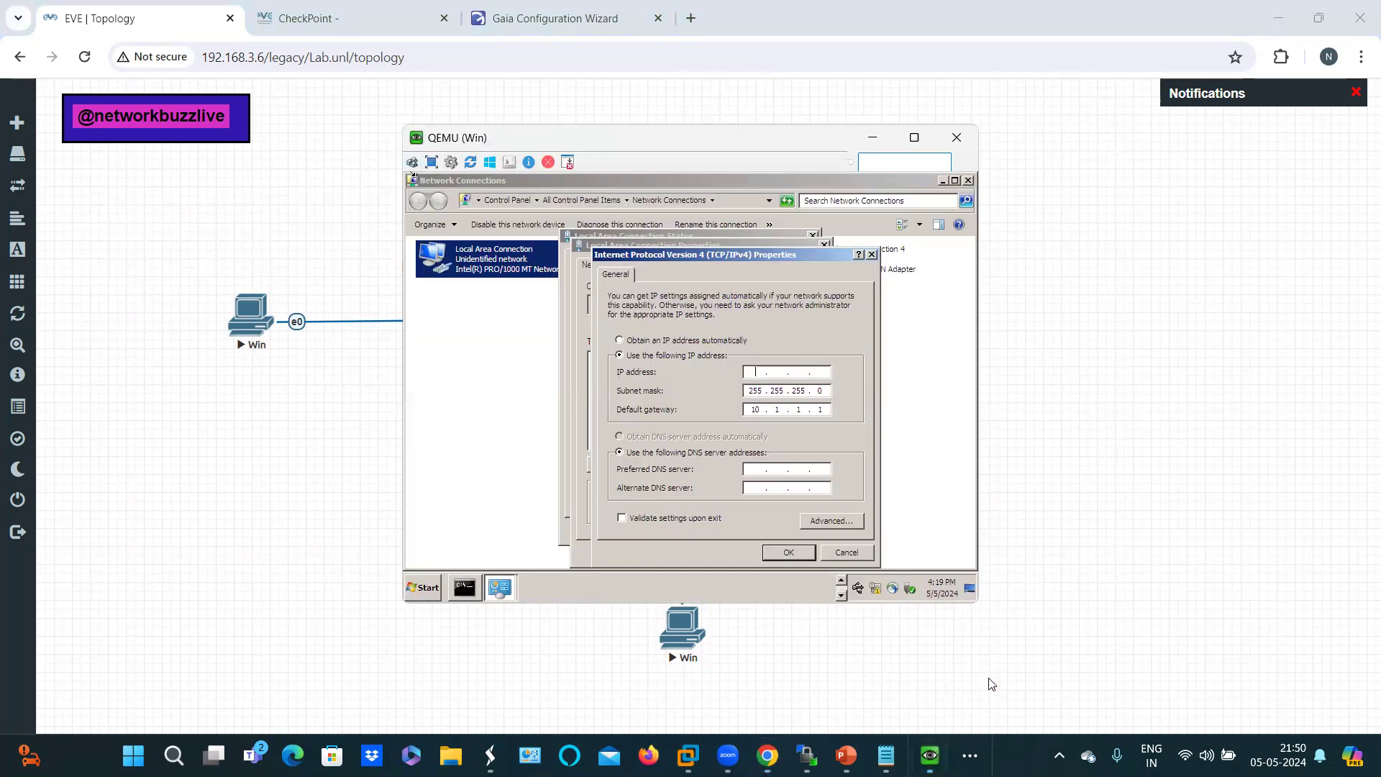
pyautogui.write('10 . 31 . 2 . 5')
pyautogui.click(824, 409)
pyautogui.write('10.31.2.5')
pyautogui.click(752, 469)
pyautogui.write('8 . 8 . 8 . 8')
pyautogui.click(794, 553)
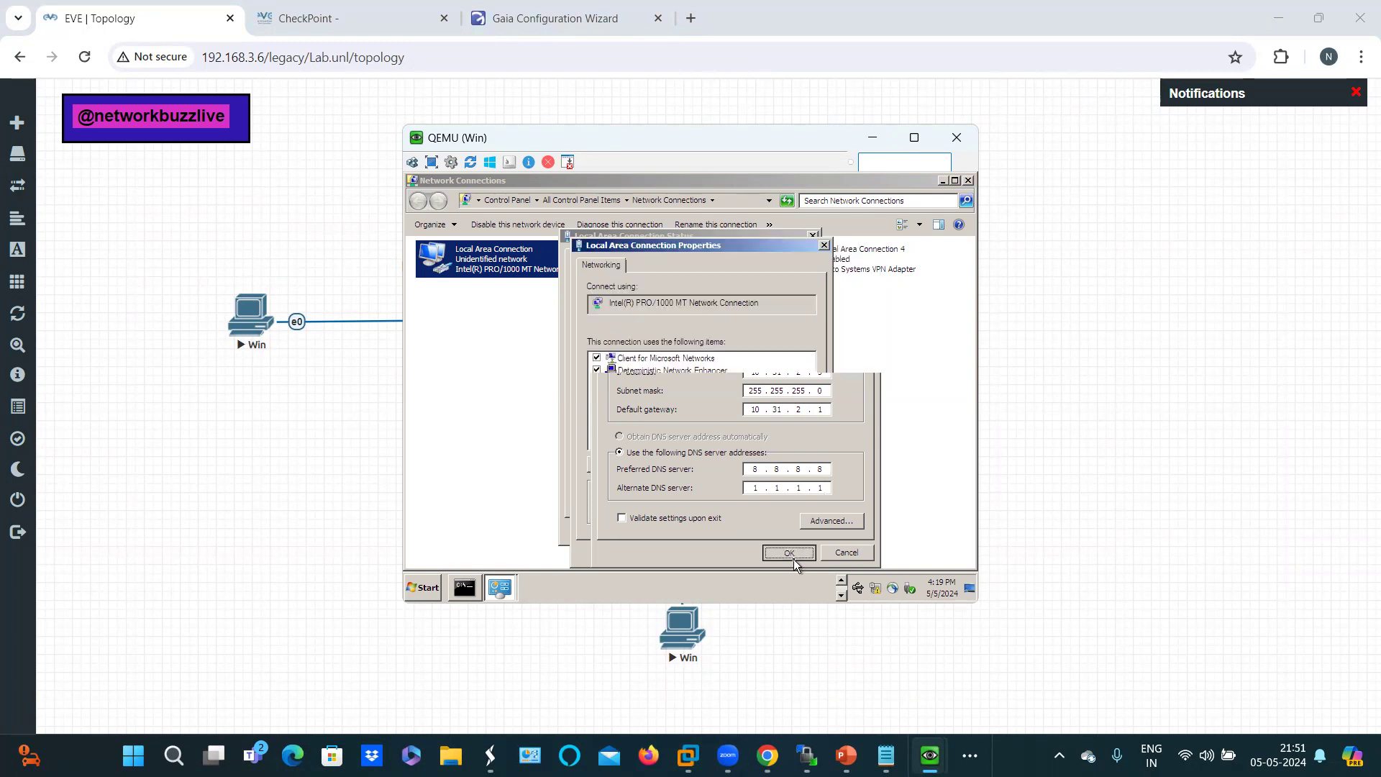
pyautogui.click(749, 554)
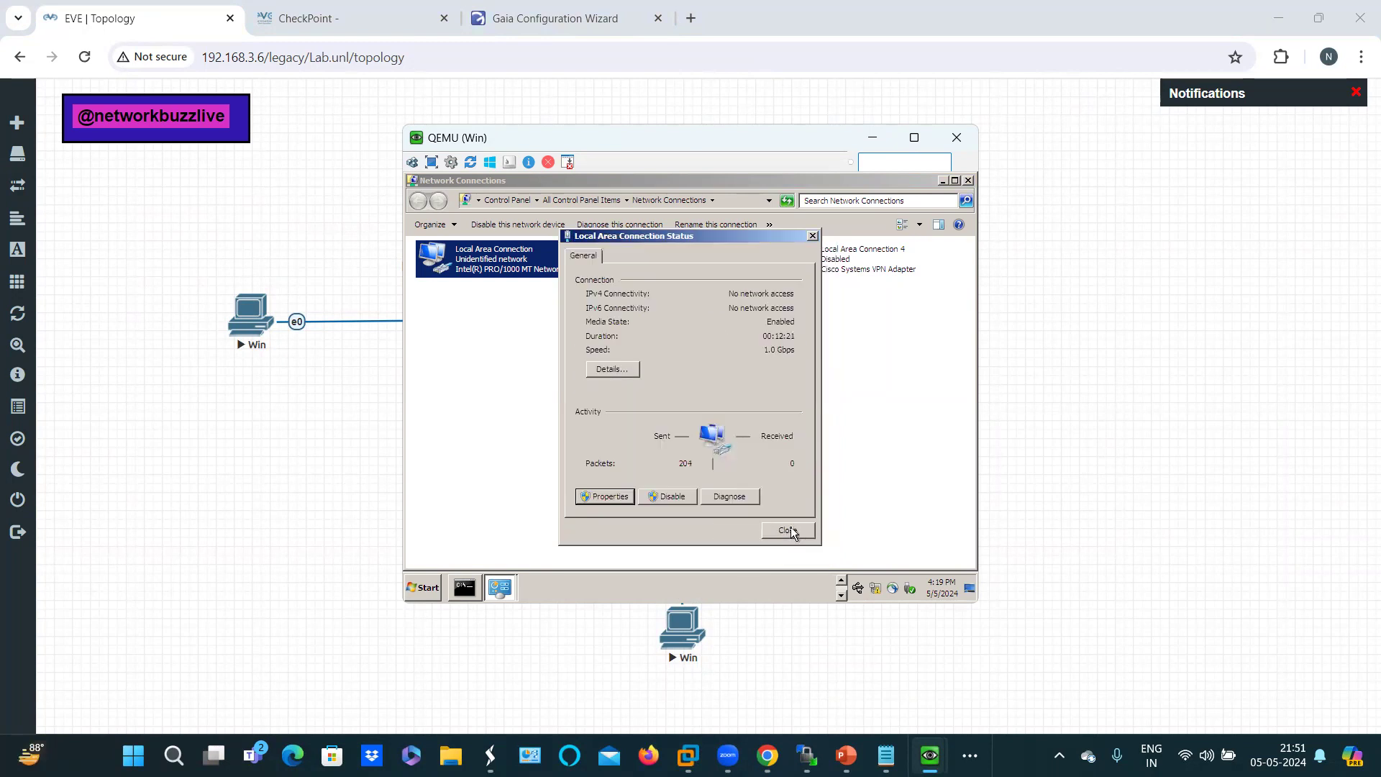
# Step: Rerun ipconfig to confirm 10.31.2.5 with gateway 10.31.2.1, then minimize the VM windows
pyautogui.click(788, 530)
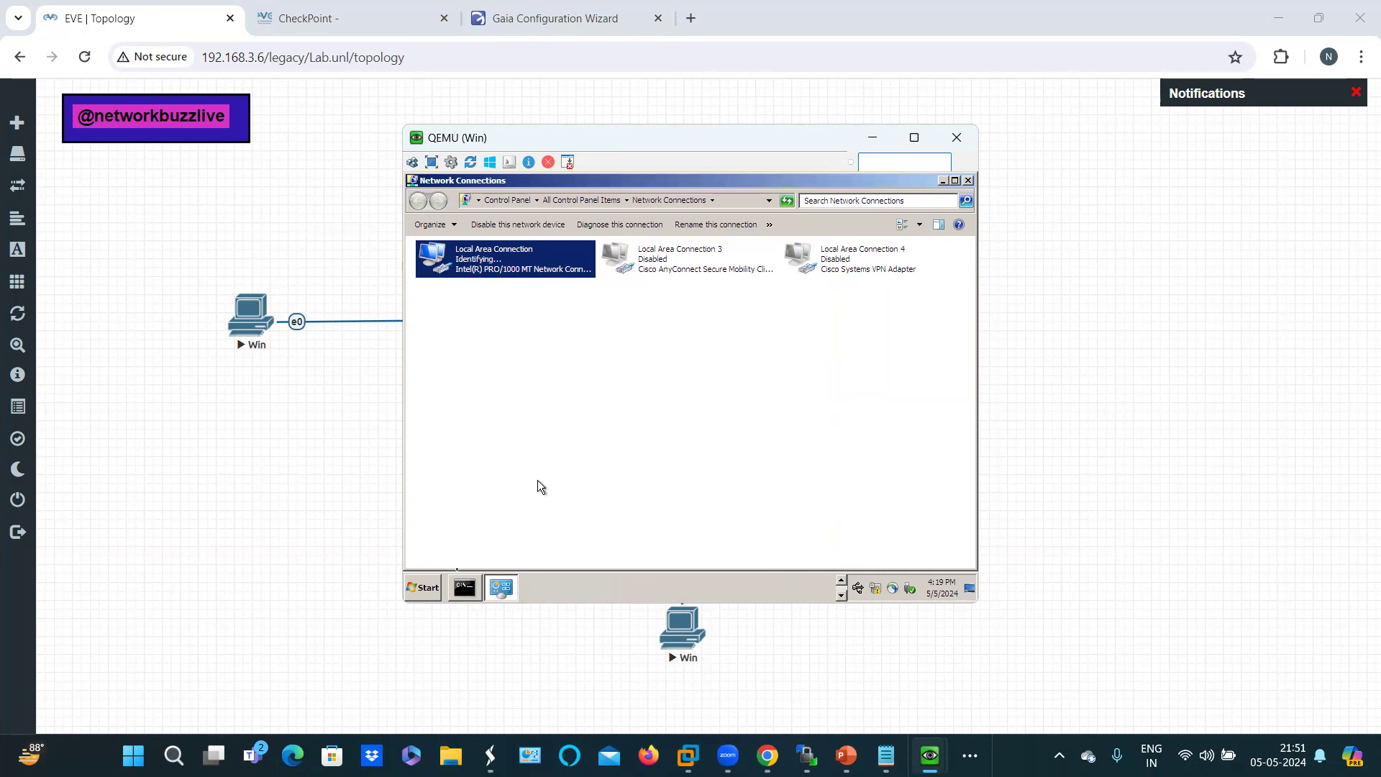
pyautogui.moveTo(461, 590)
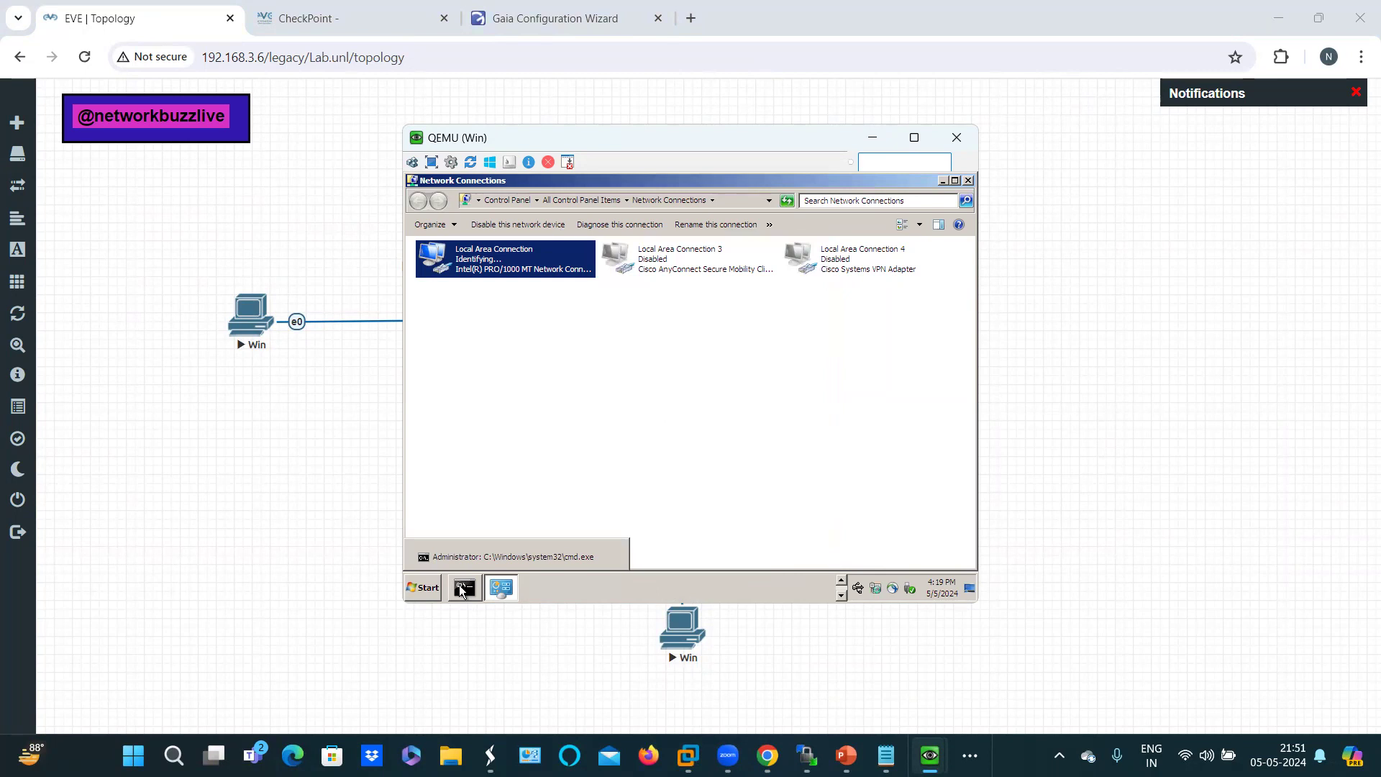
pyautogui.click(461, 590)
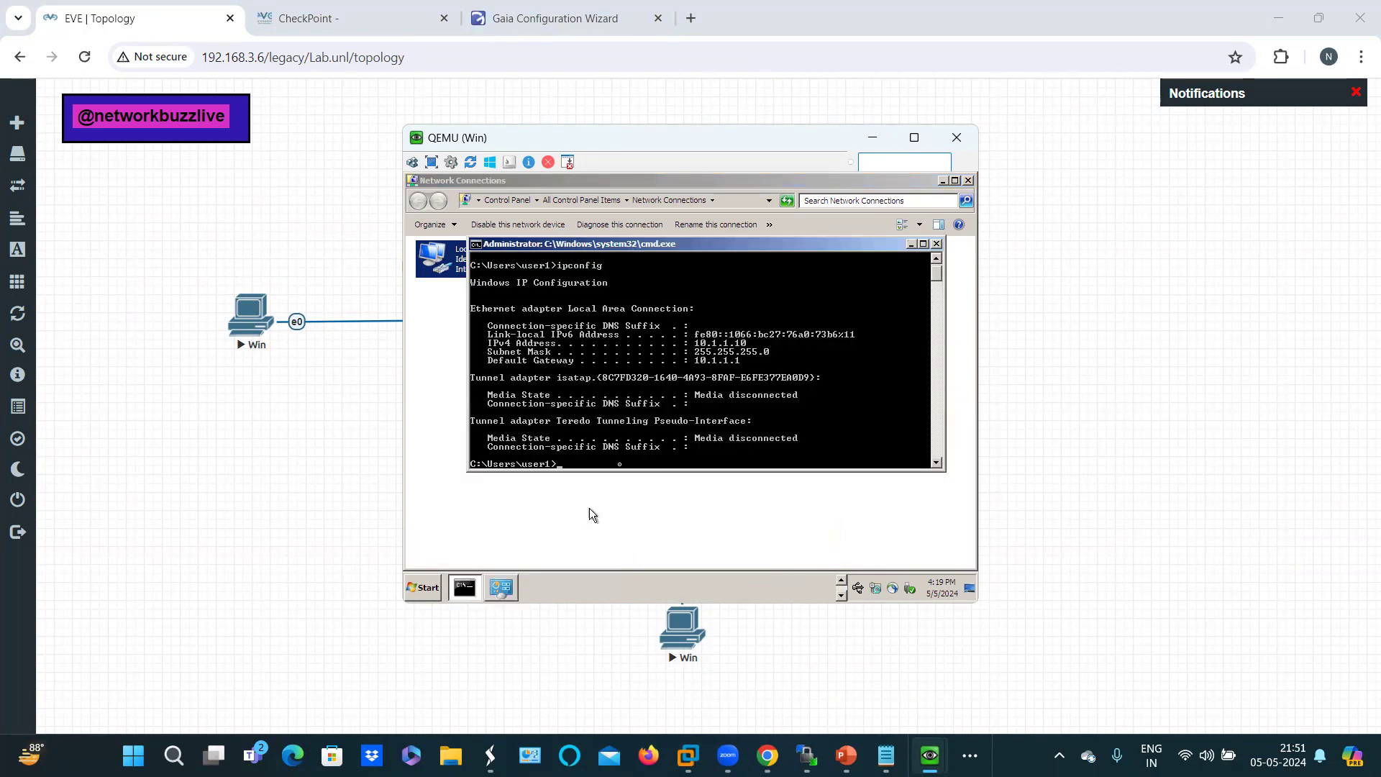
pyautogui.write('ipconfig')
pyautogui.press('Return')
pyautogui.click(943, 181)
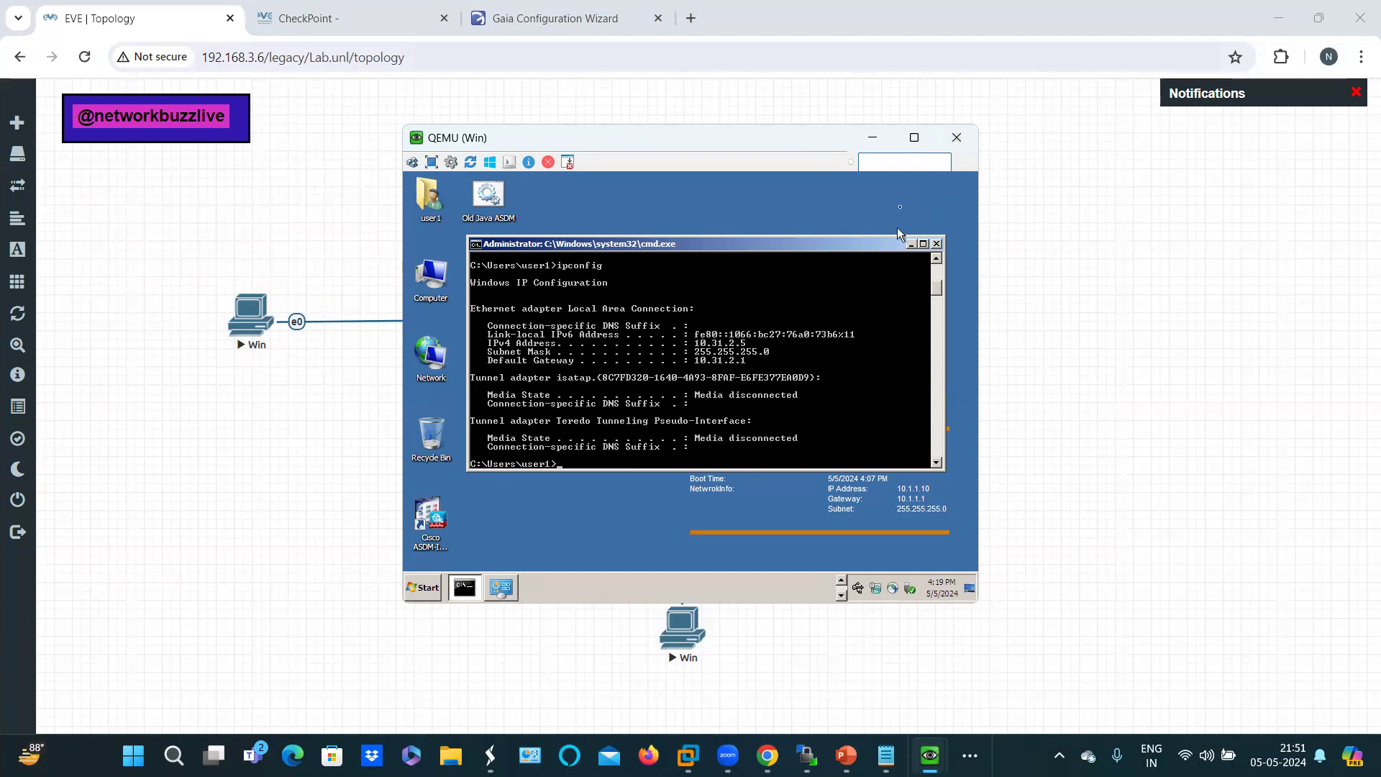
pyautogui.click(873, 138)
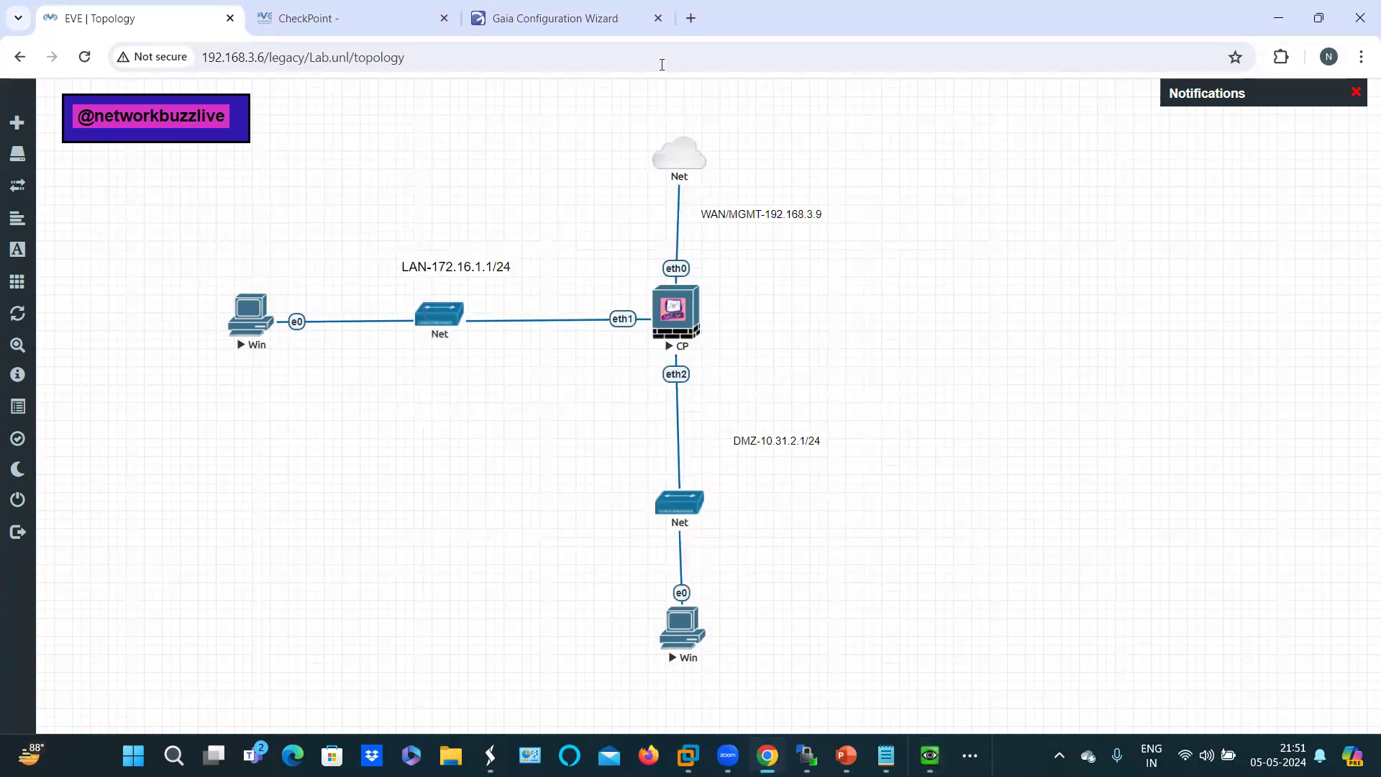
# Step: On the Gaia Configuration Wizard page, wait for finalization to complete and the restart prompt to appear
pyautogui.click(554, 8)
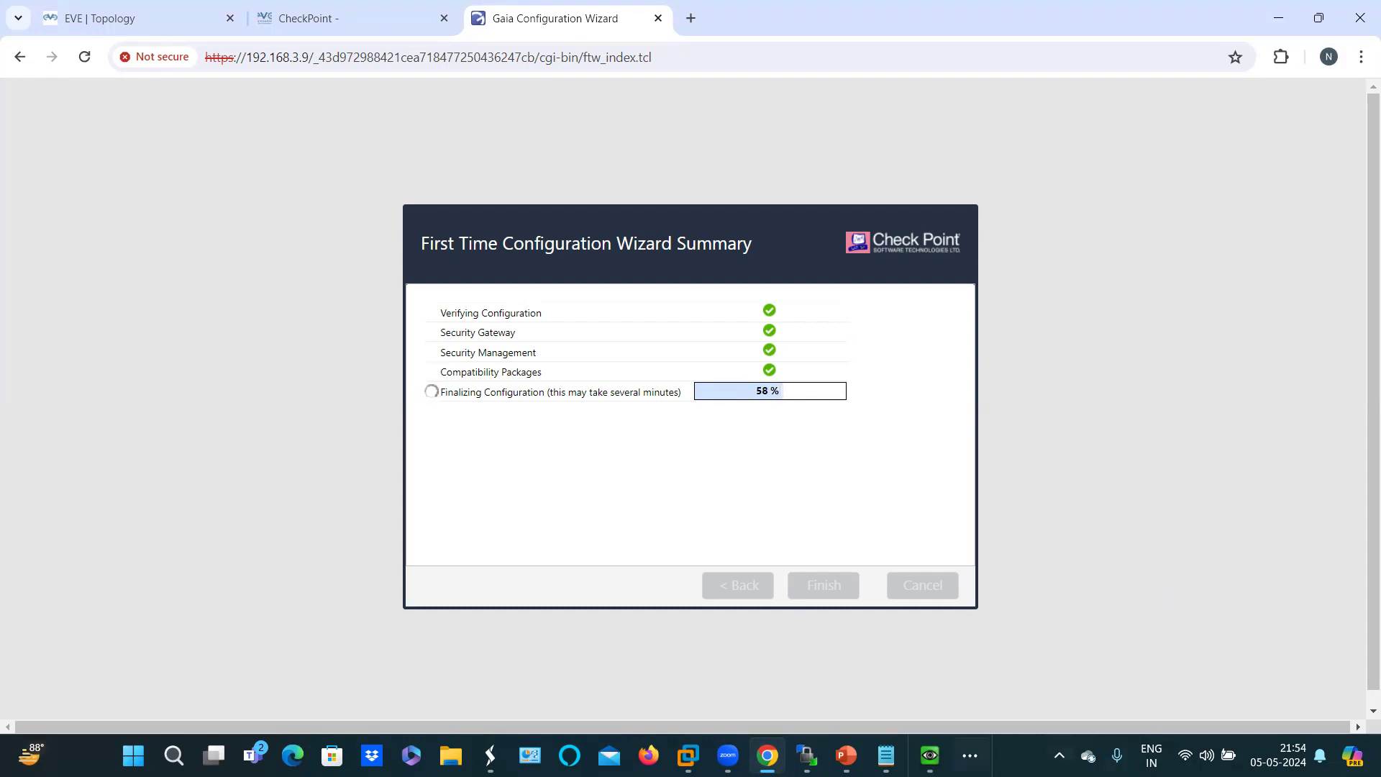
pyautogui.moveTo(930, 753)
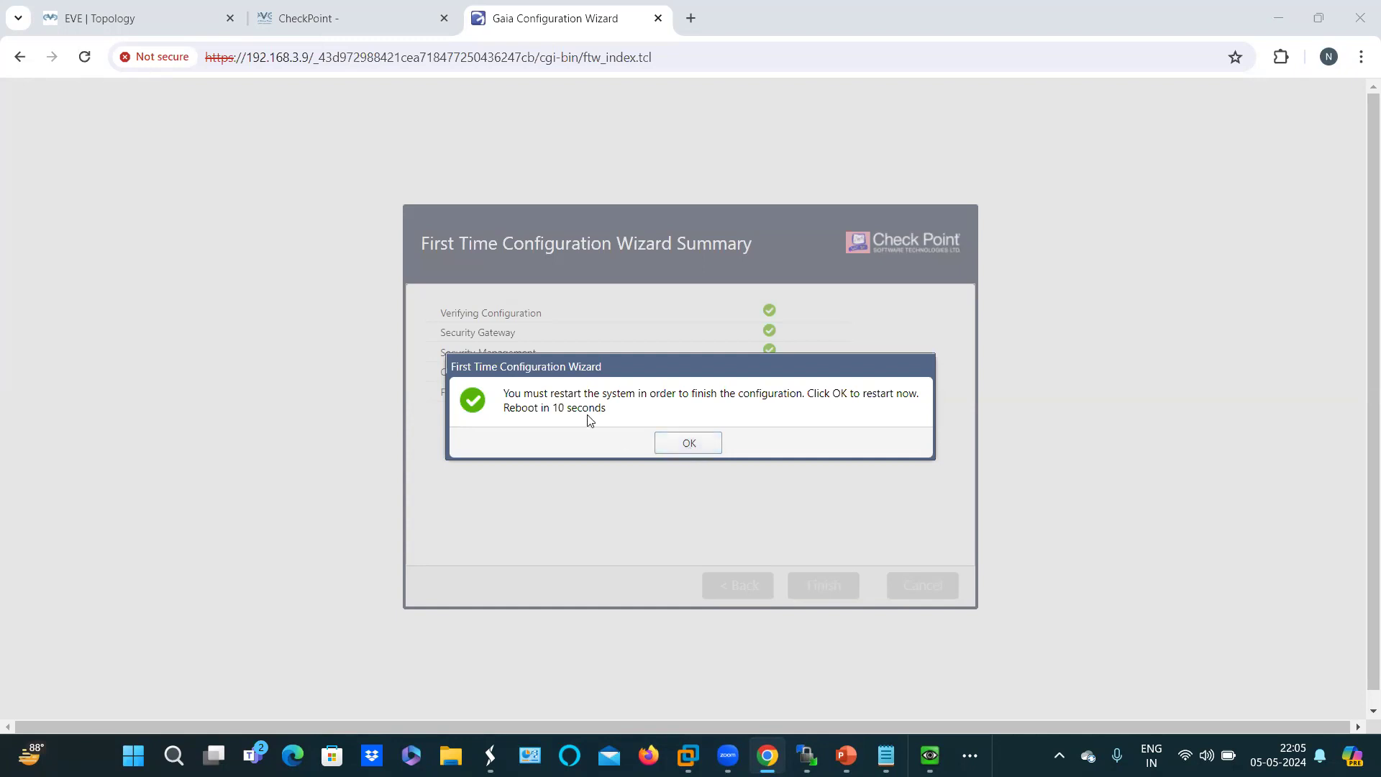
# Step: Confirm the restart and follow the console boot log until the Gaia login page returns
pyautogui.click(681, 452)
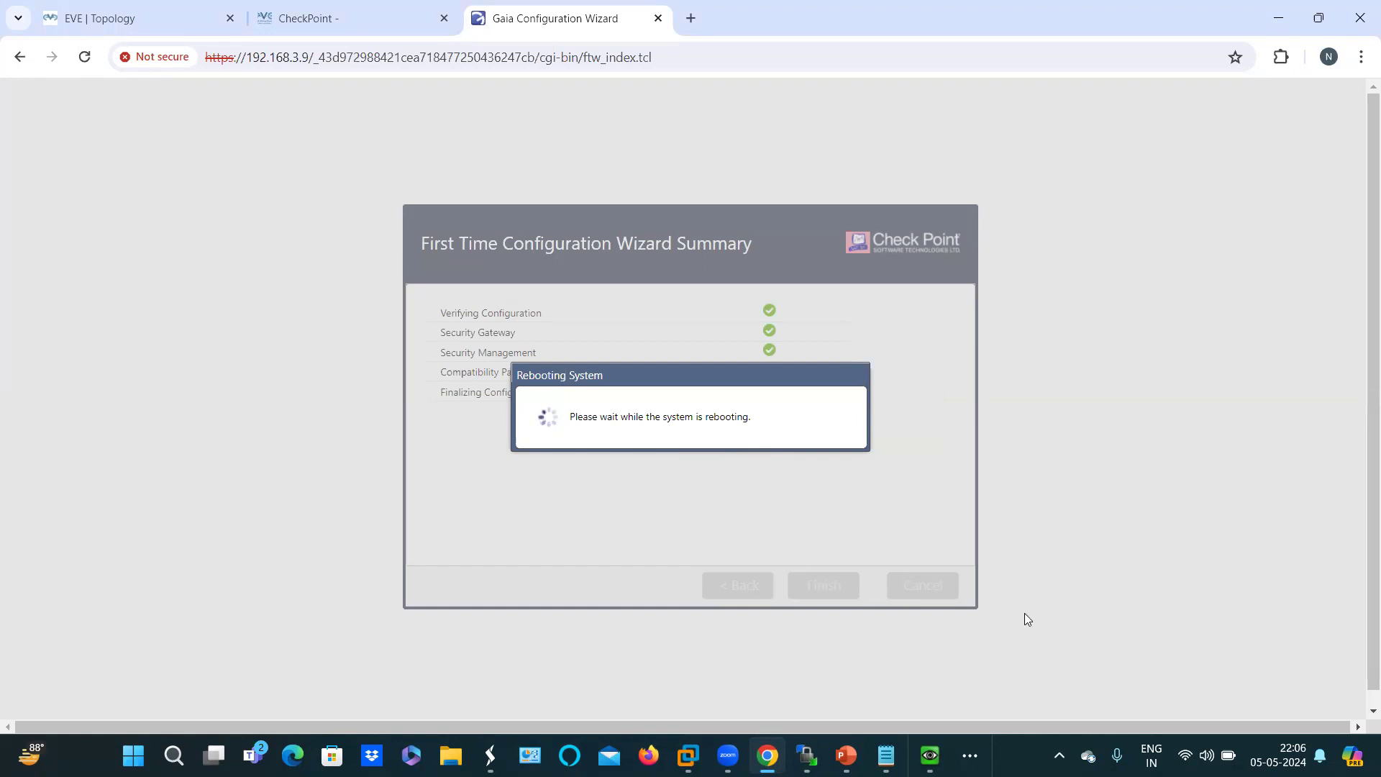
pyautogui.moveTo(887, 756)
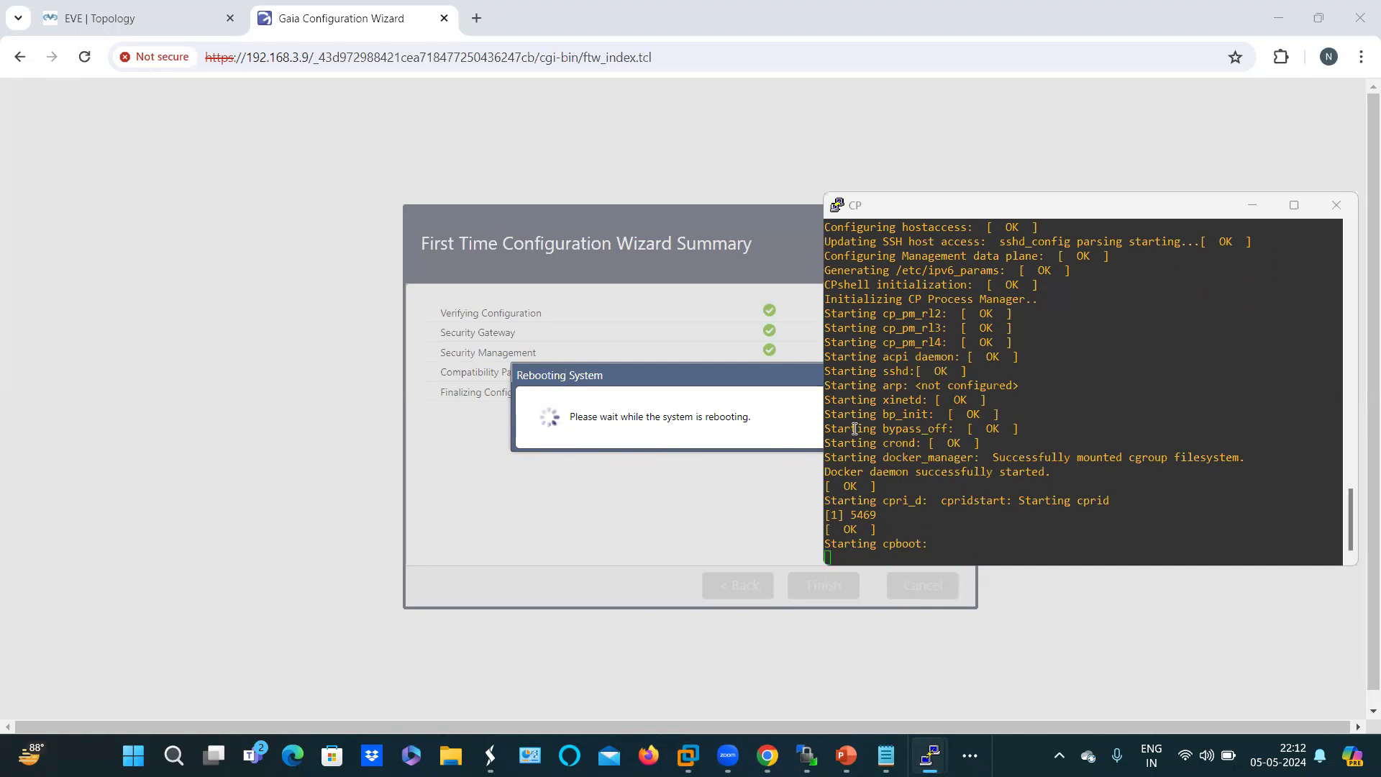
pyautogui.click(932, 210)
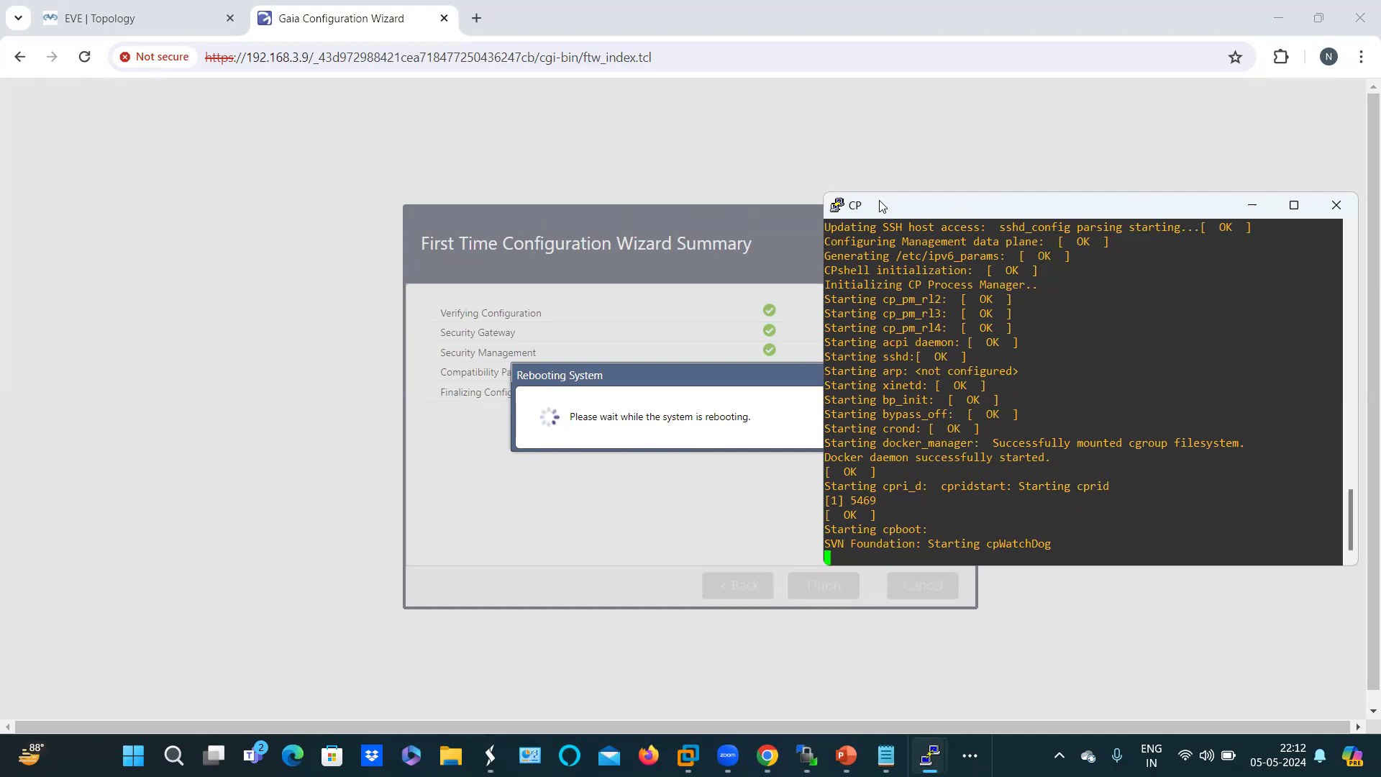
pyautogui.moveTo(883, 207); pyautogui.dragTo(225, 152)
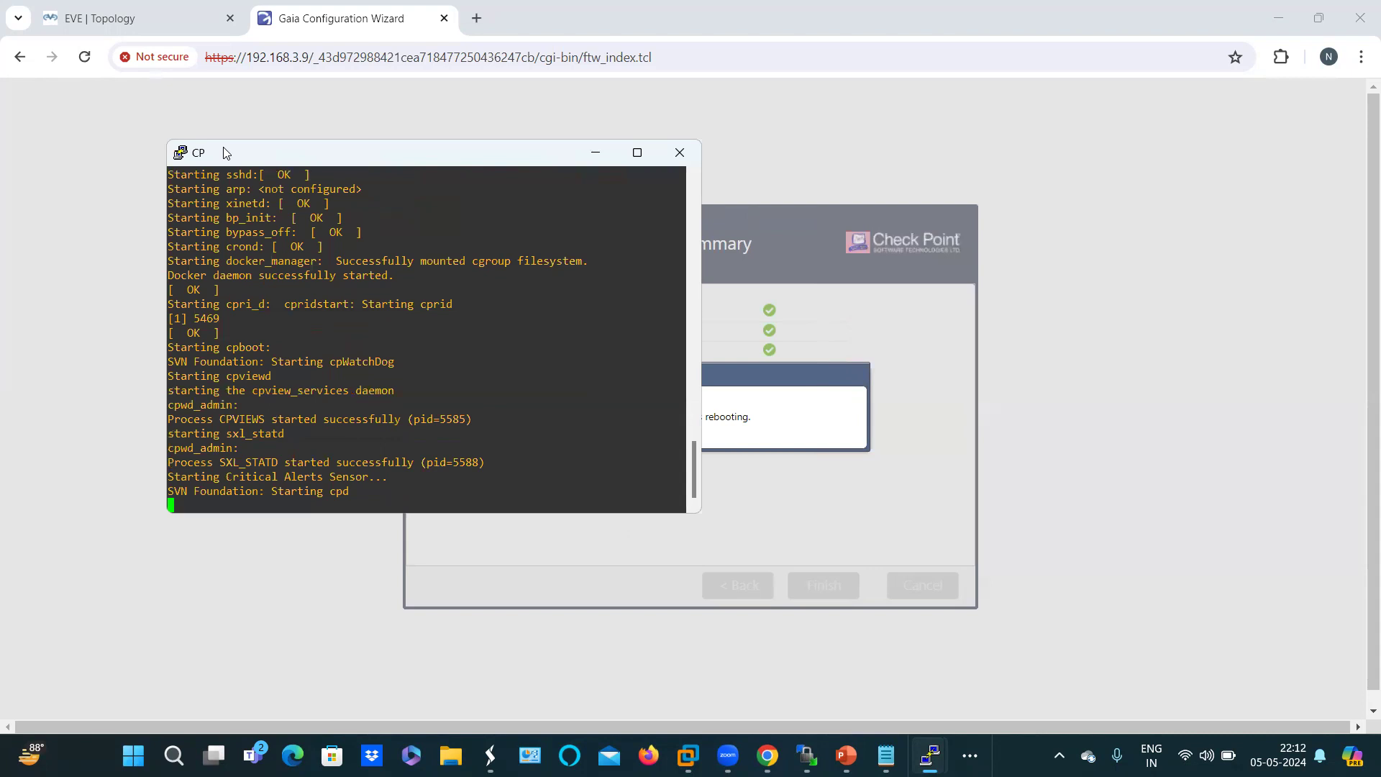
pyautogui.moveTo(225, 153); pyautogui.dragTo(927, 123)
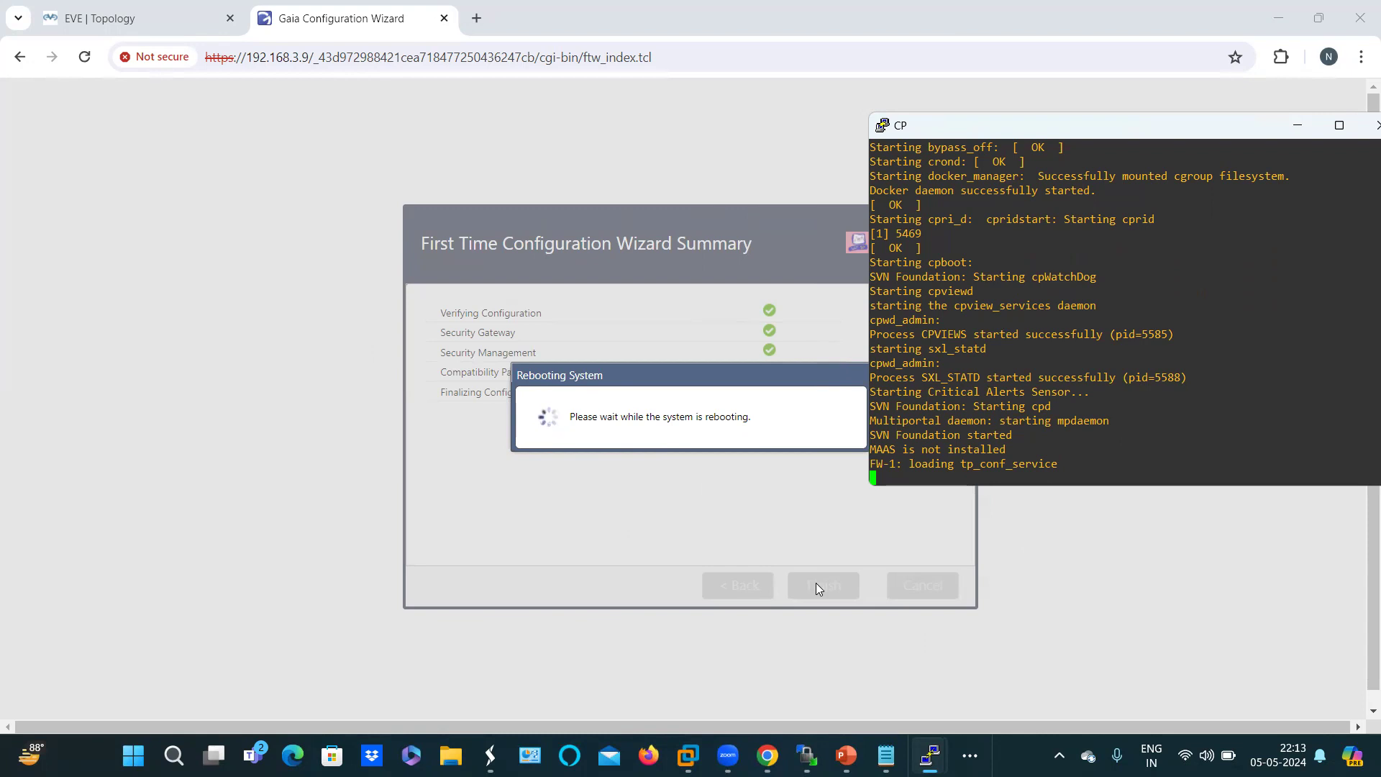
pyautogui.hotkey('alt', 'p')
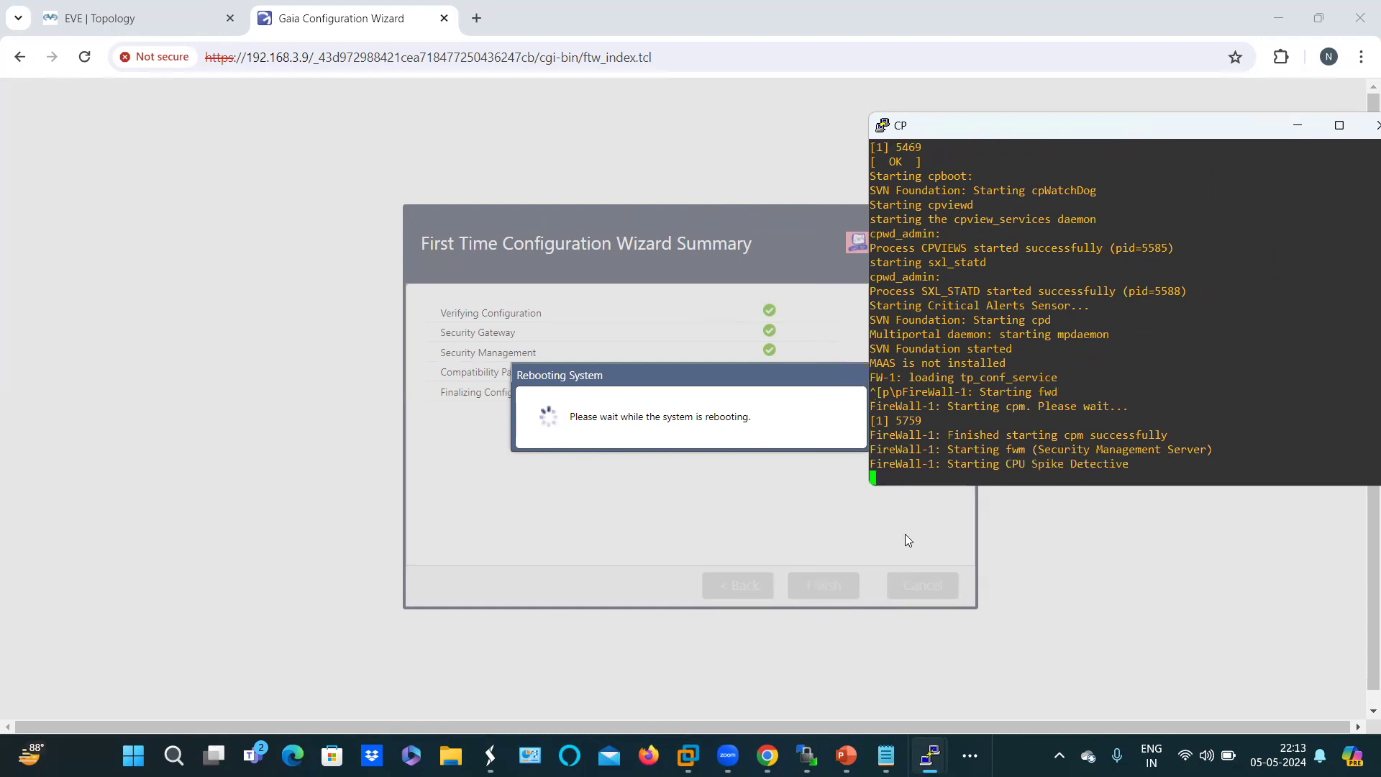
pyautogui.click(1040, 627)
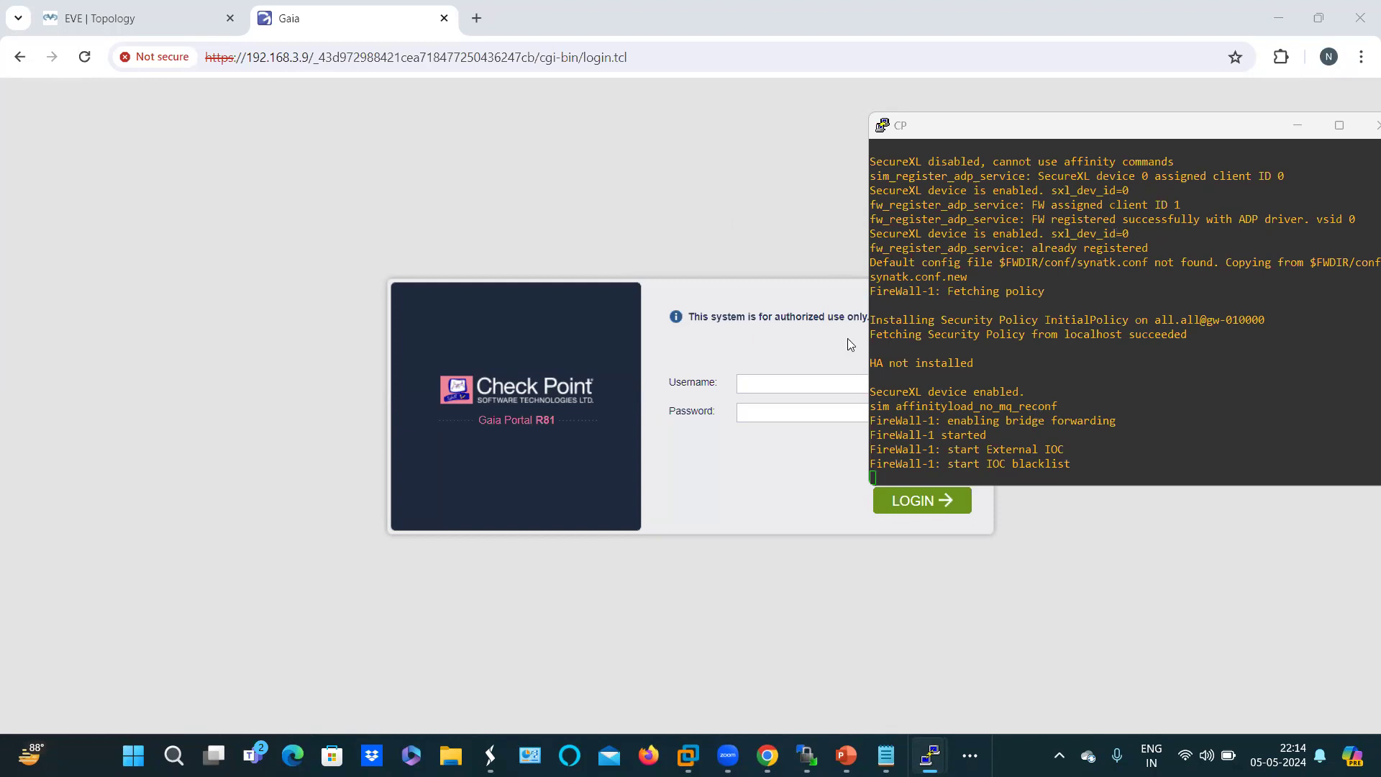
# Step: Log in to Gaia Portal as admin with the account password
pyautogui.click(993, 136)
pyautogui.moveTo(169, 282); pyautogui.dragTo(190, 281)
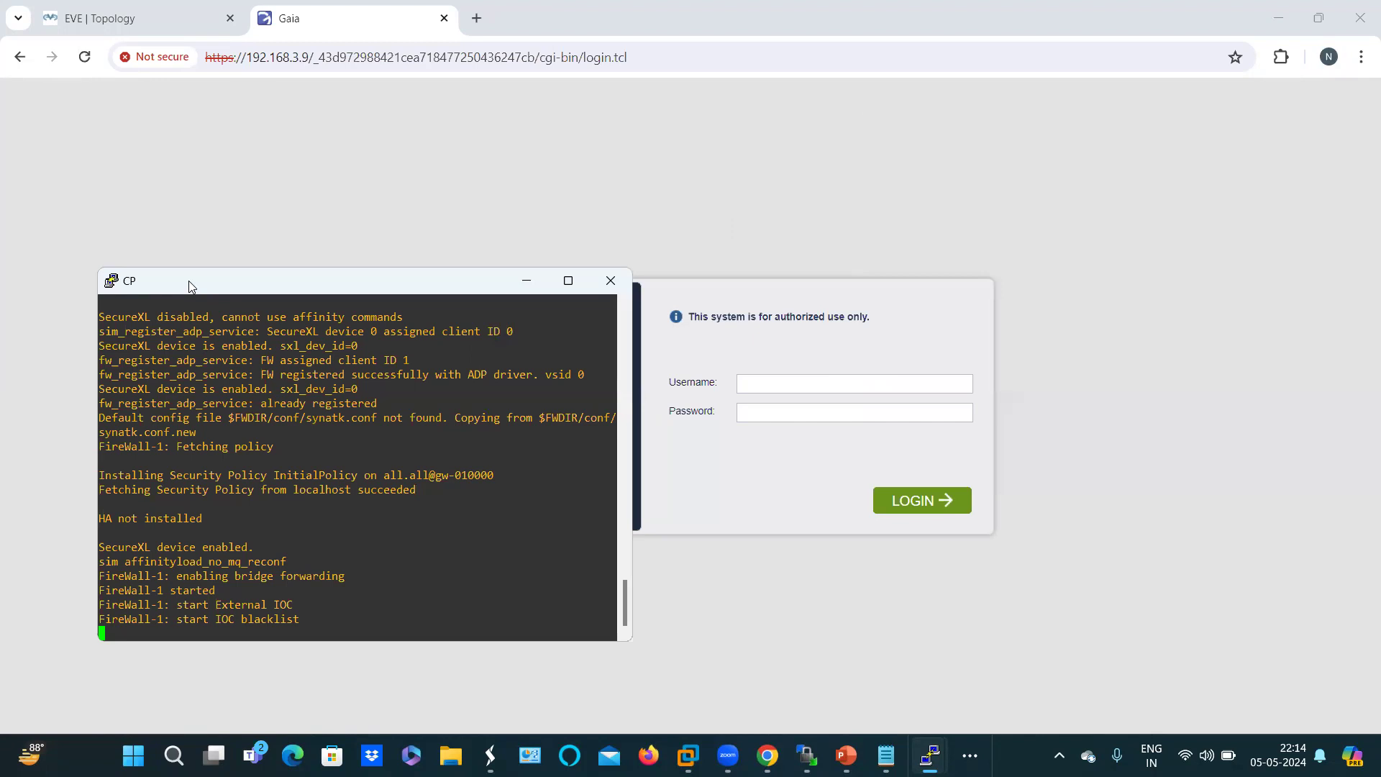
pyautogui.moveTo(475, 288); pyautogui.dragTo(440, 185)
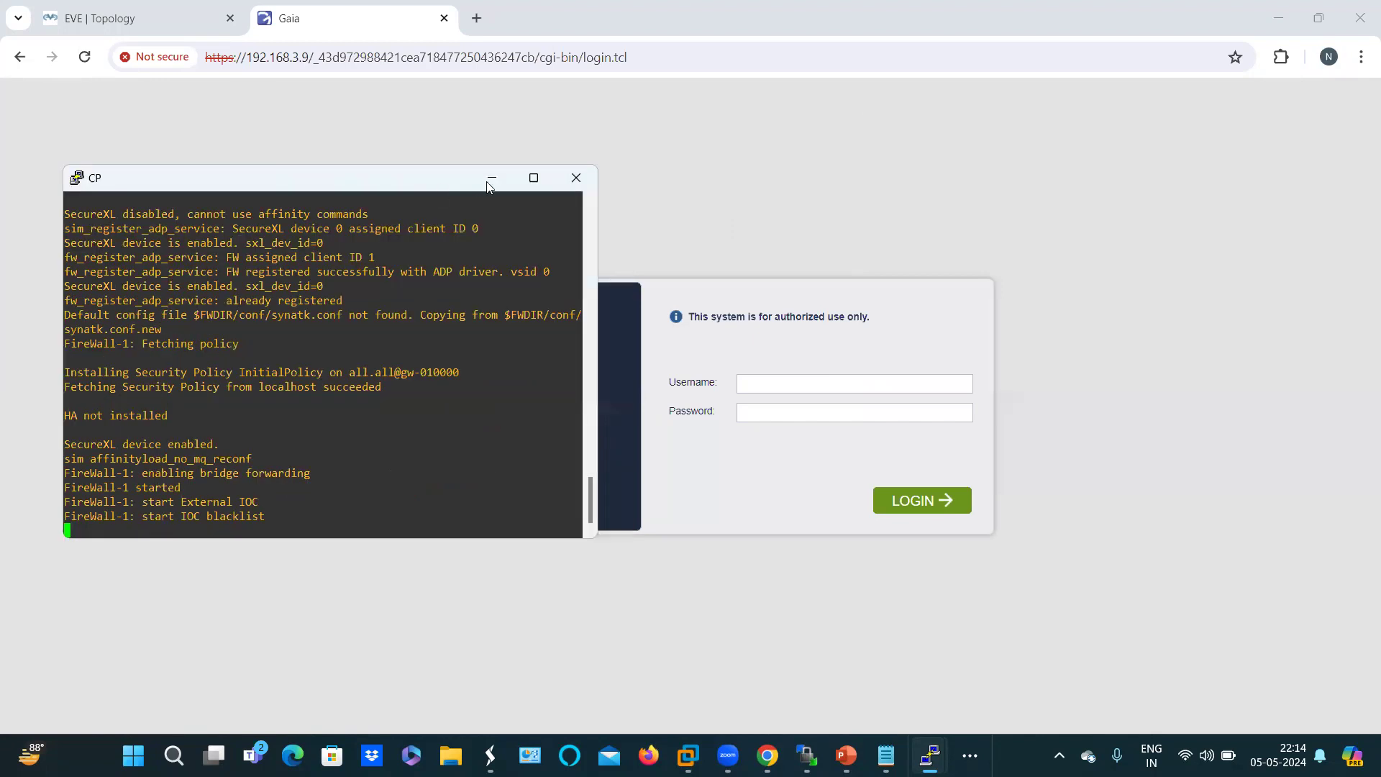
pyautogui.click(793, 386)
pyautogui.write('admin')
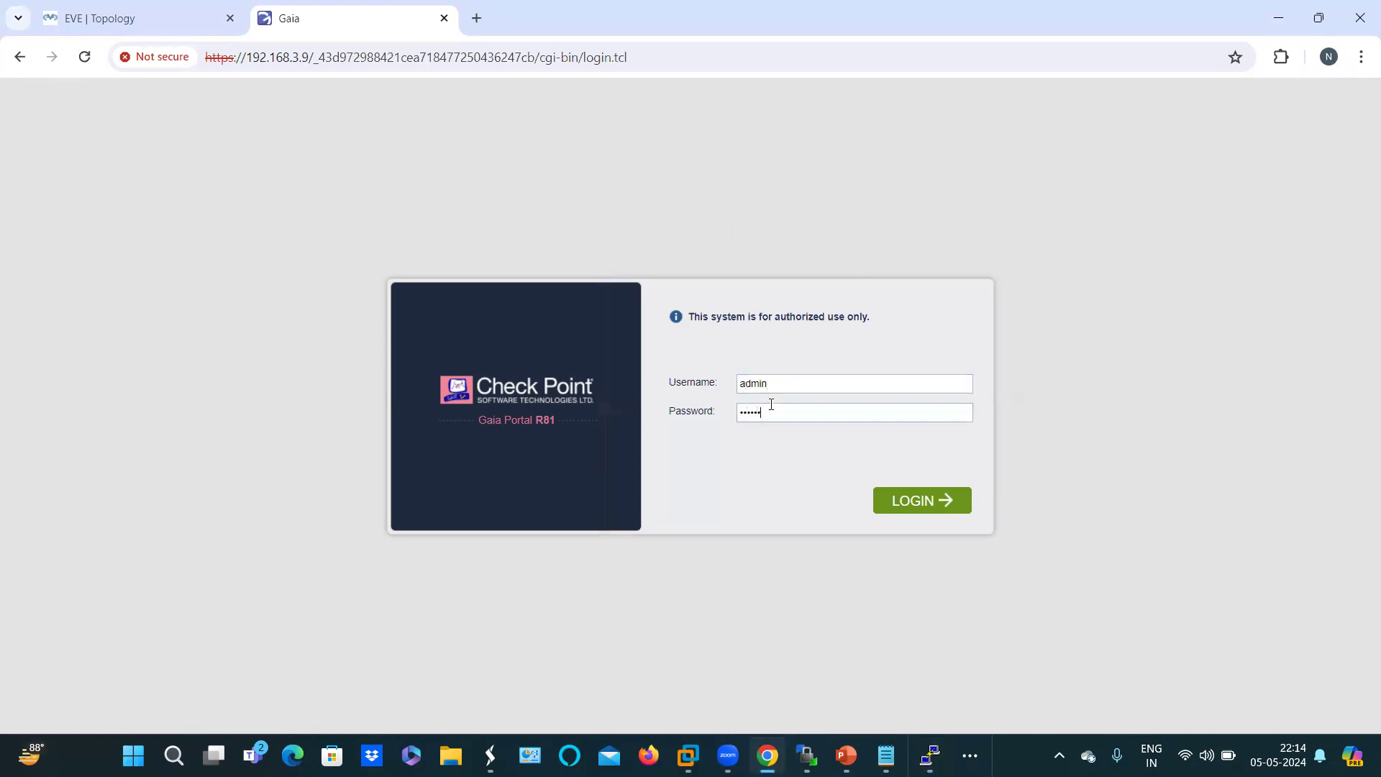
pyautogui.press('Return')
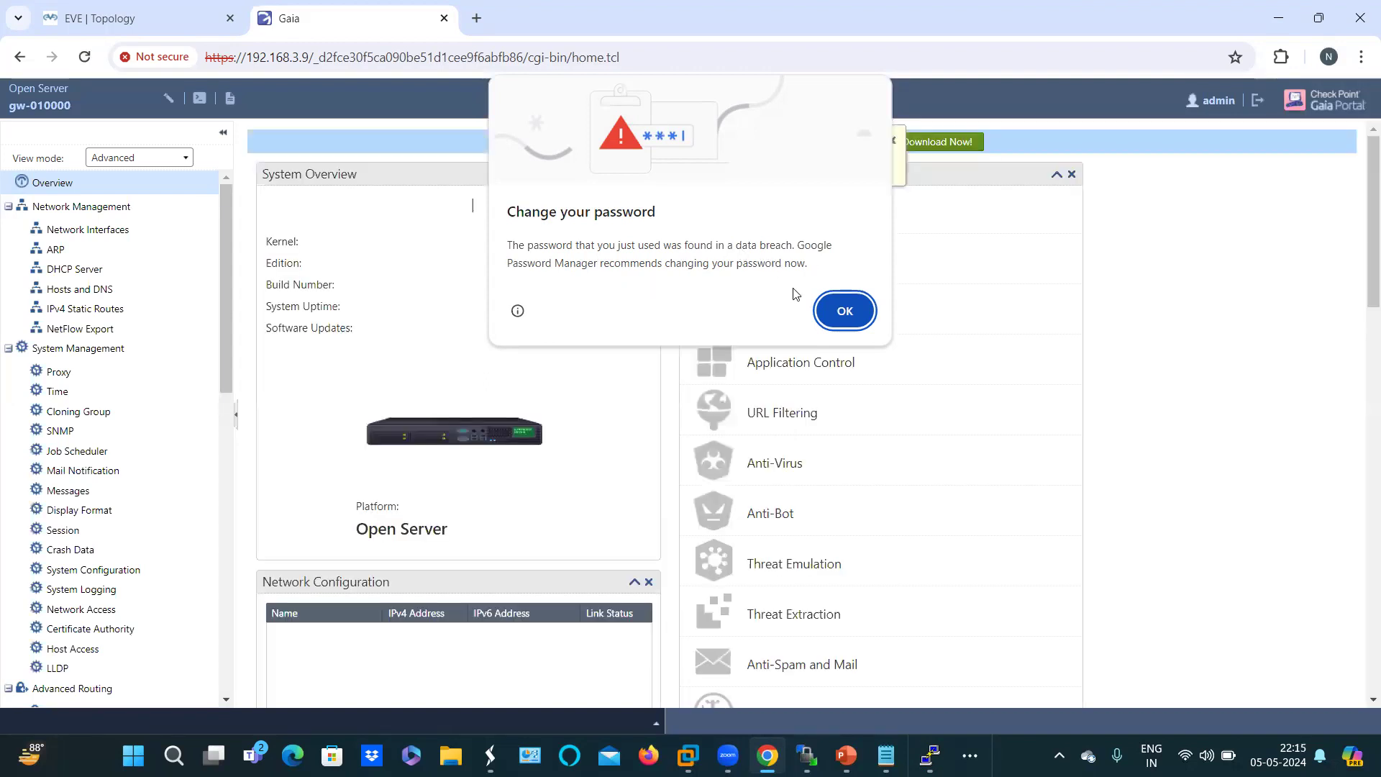
# Step: Dismiss the password-breach warning and search tip, then scroll the Overview to check interface and blade status
pyautogui.click(844, 311)
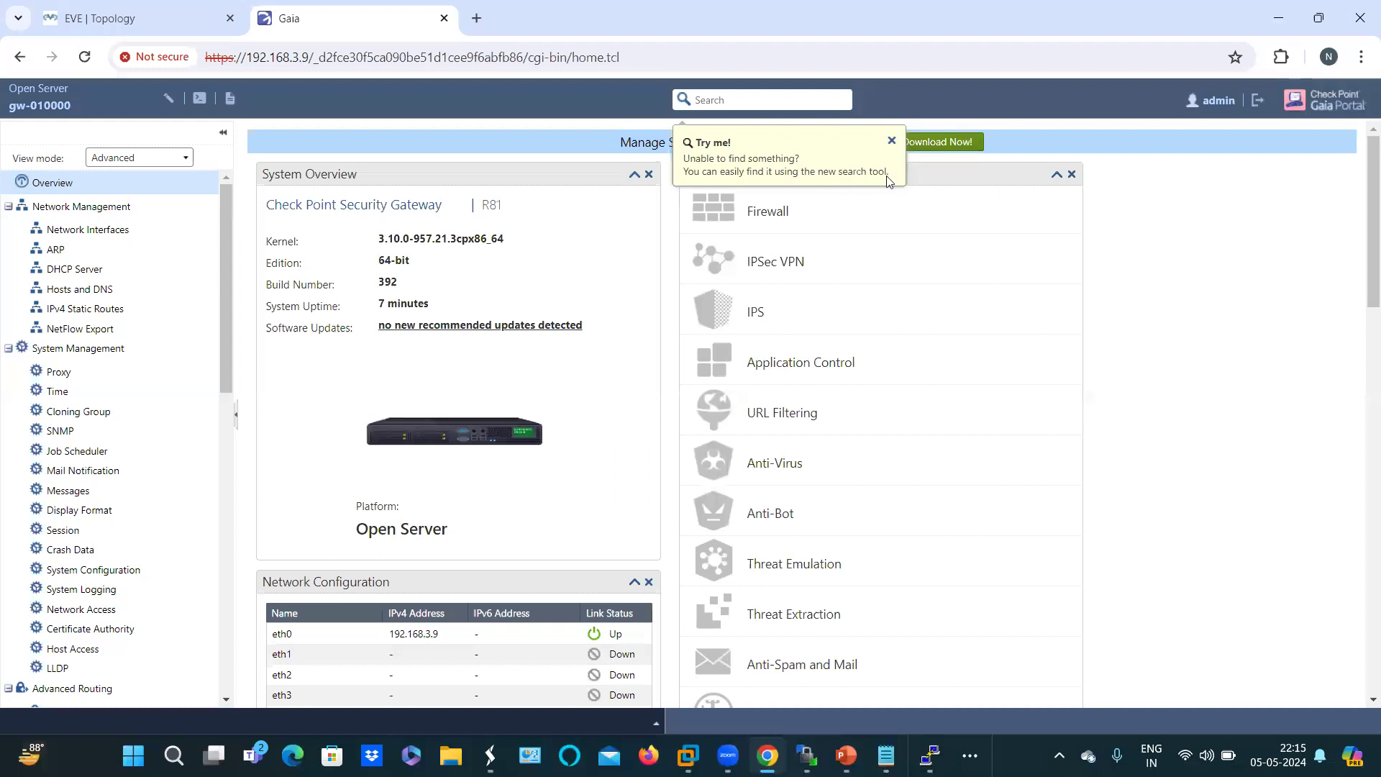
pyautogui.click(891, 140)
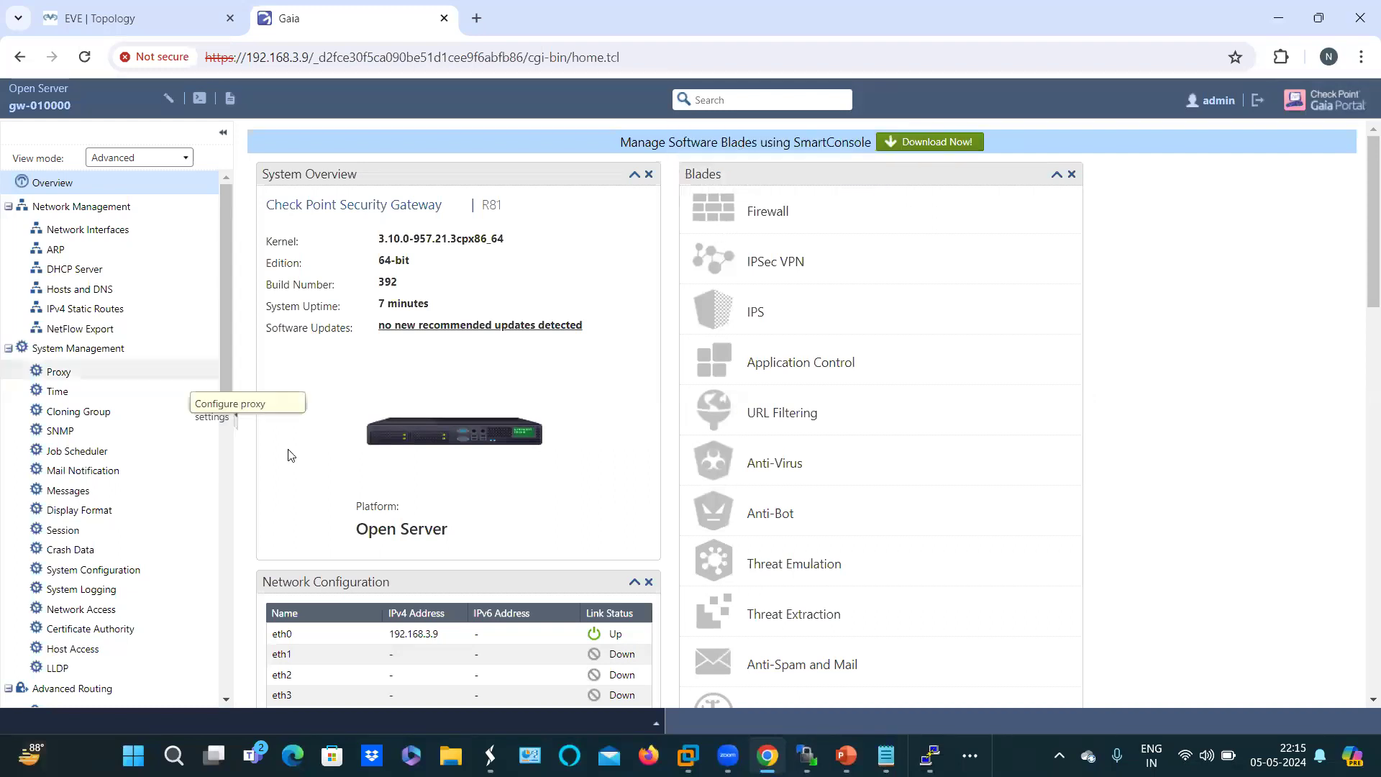
pyautogui.scroll(-3, 288, 455)
pyautogui.scroll(3, 388, 419)
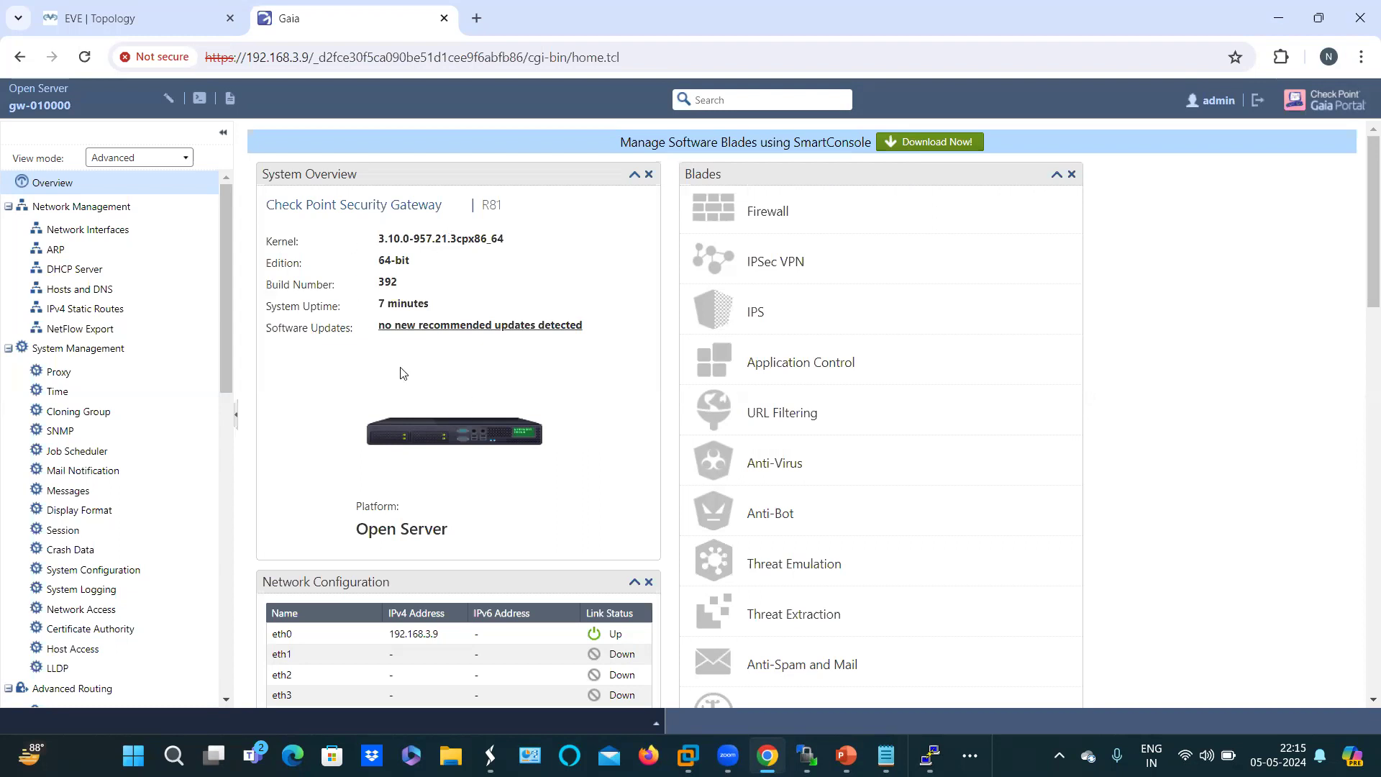
pyautogui.scroll(-1, 475, 415)
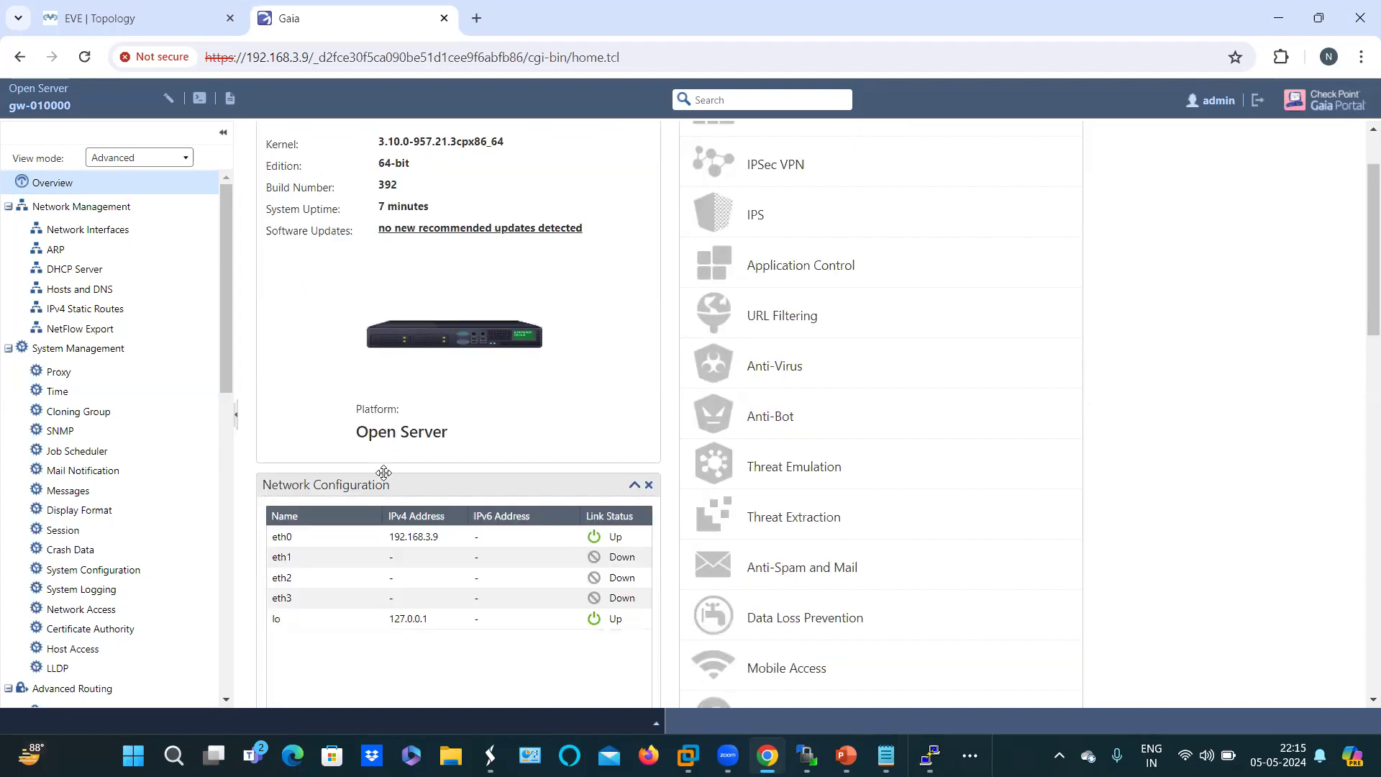
pyautogui.scroll(-3, 431, 360)
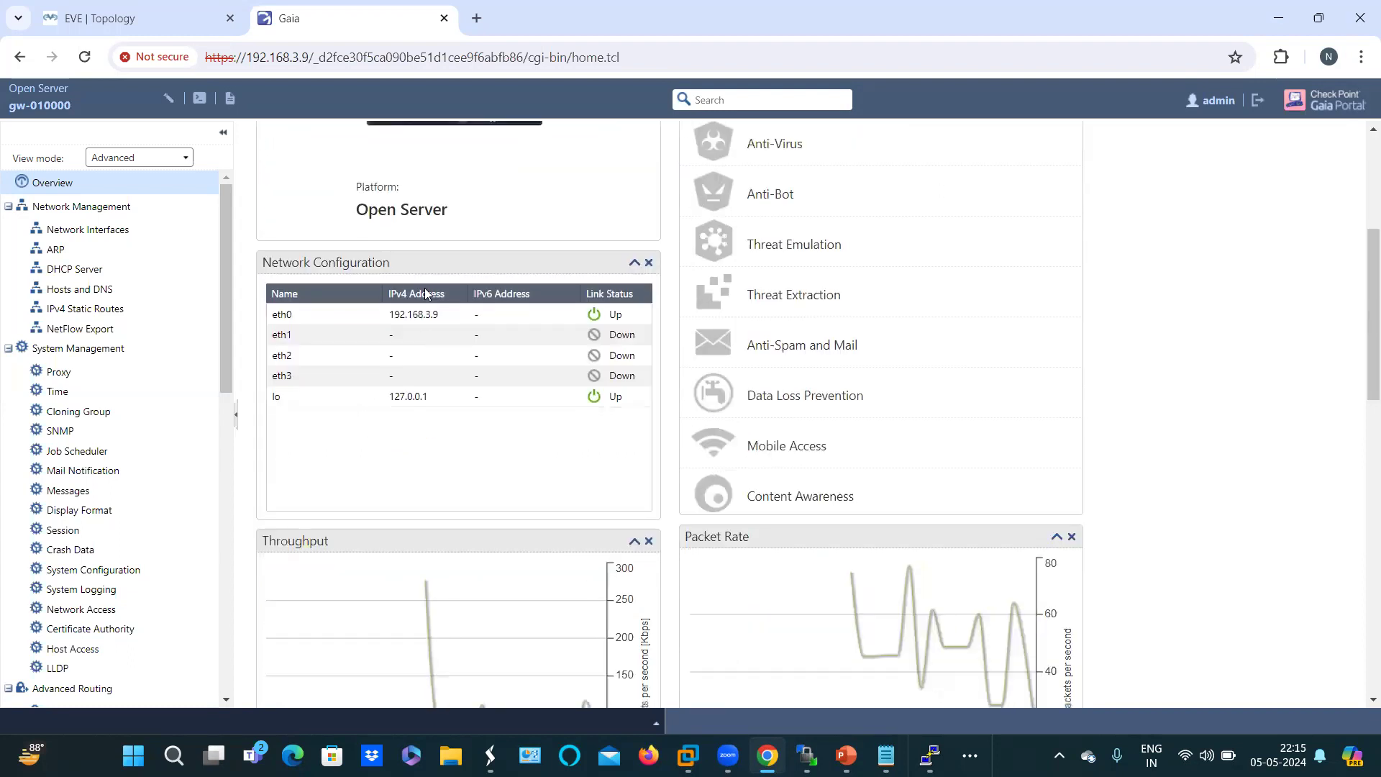
pyautogui.scroll(1, 428, 291)
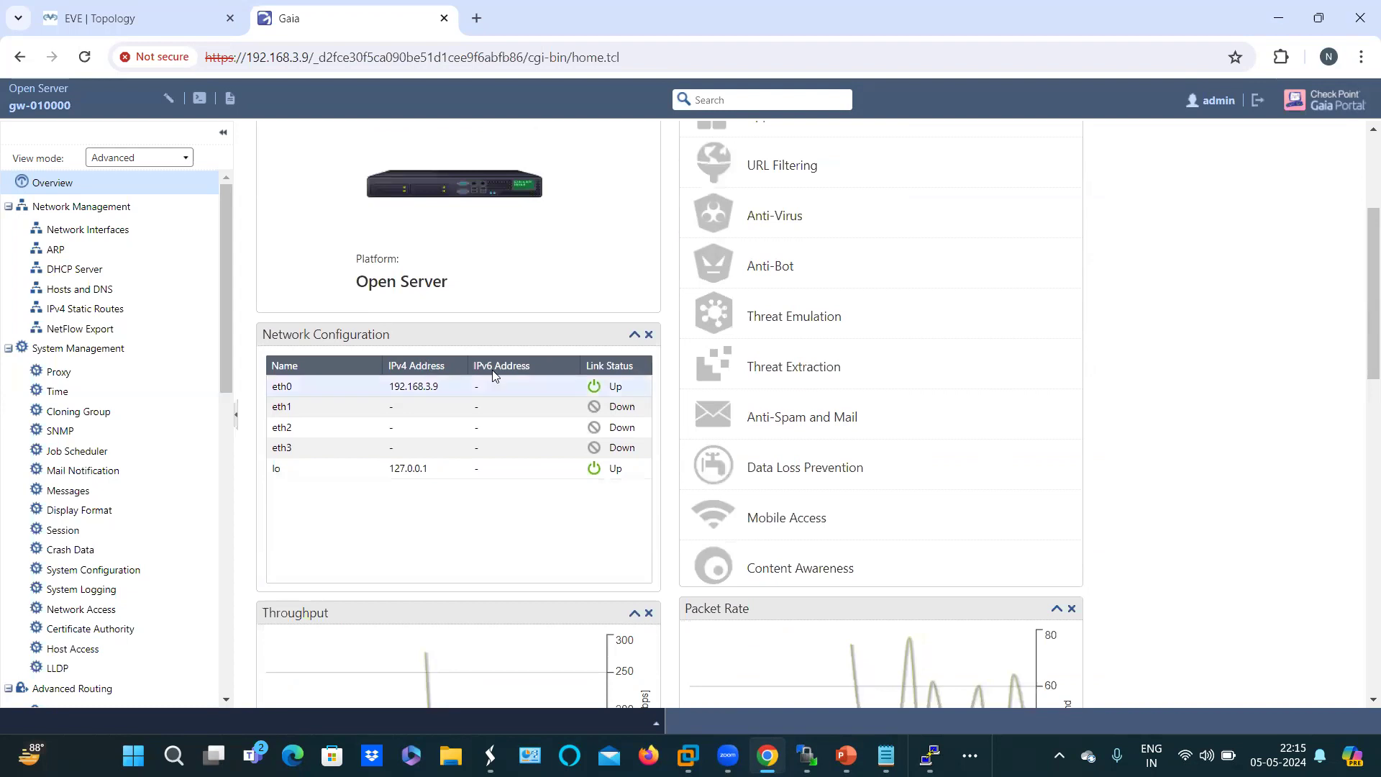
pyautogui.scroll(3, 509, 473)
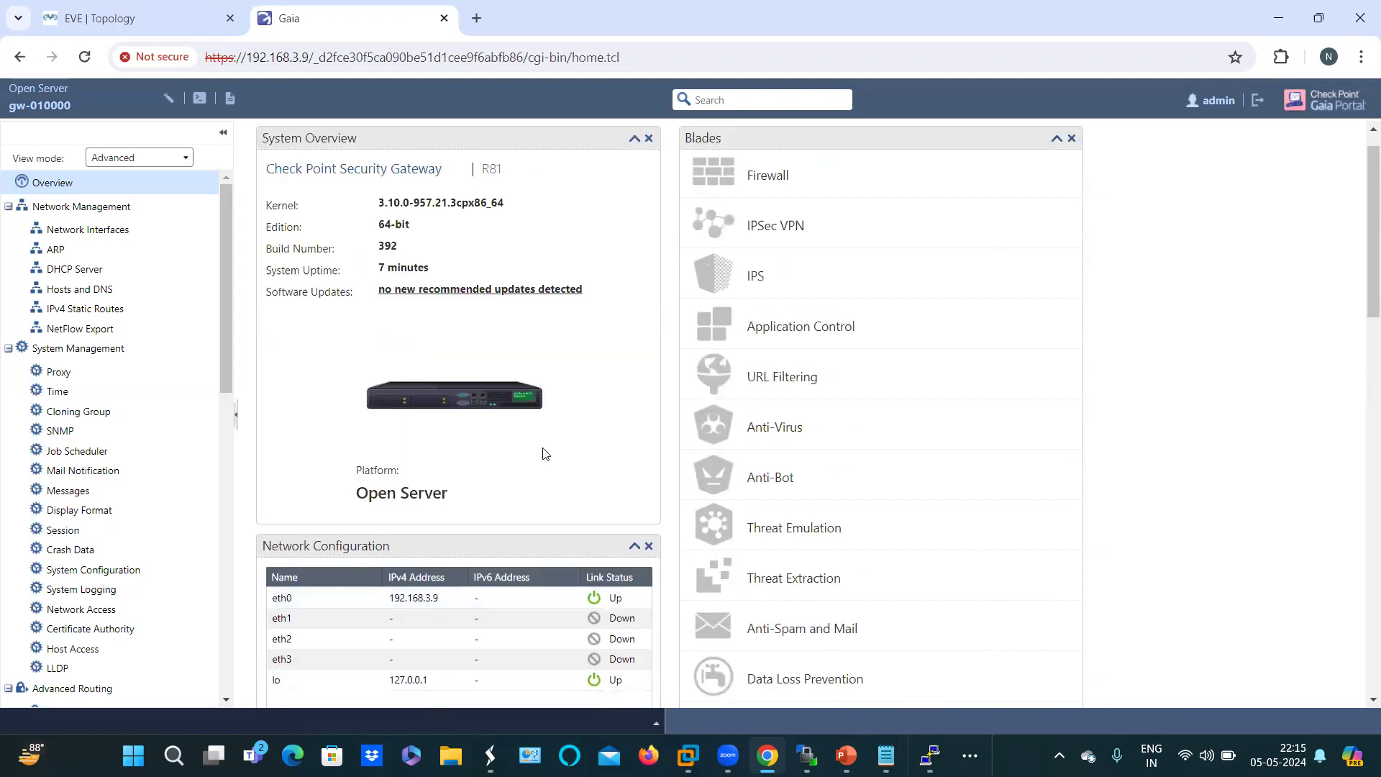
pyautogui.scroll(-4, 544, 452)
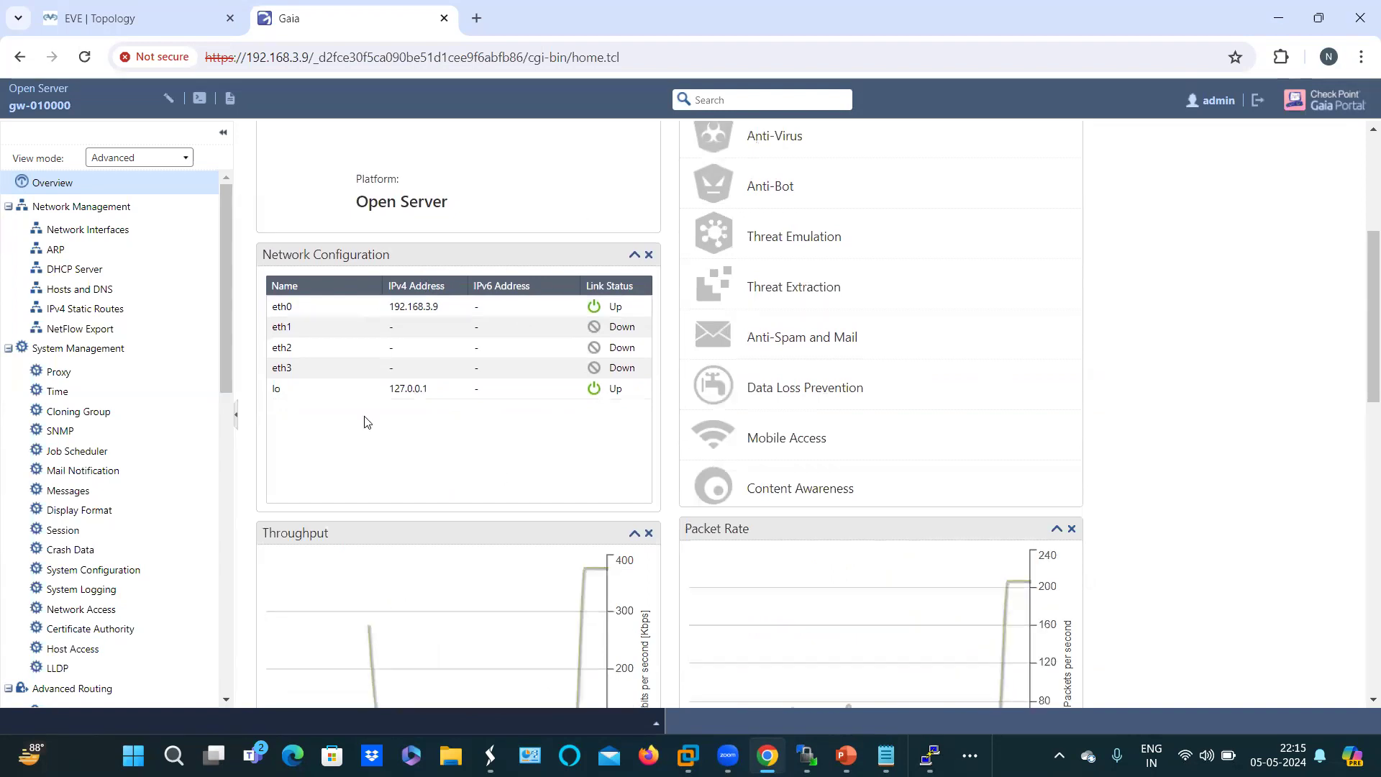
pyautogui.scroll(1, 364, 422)
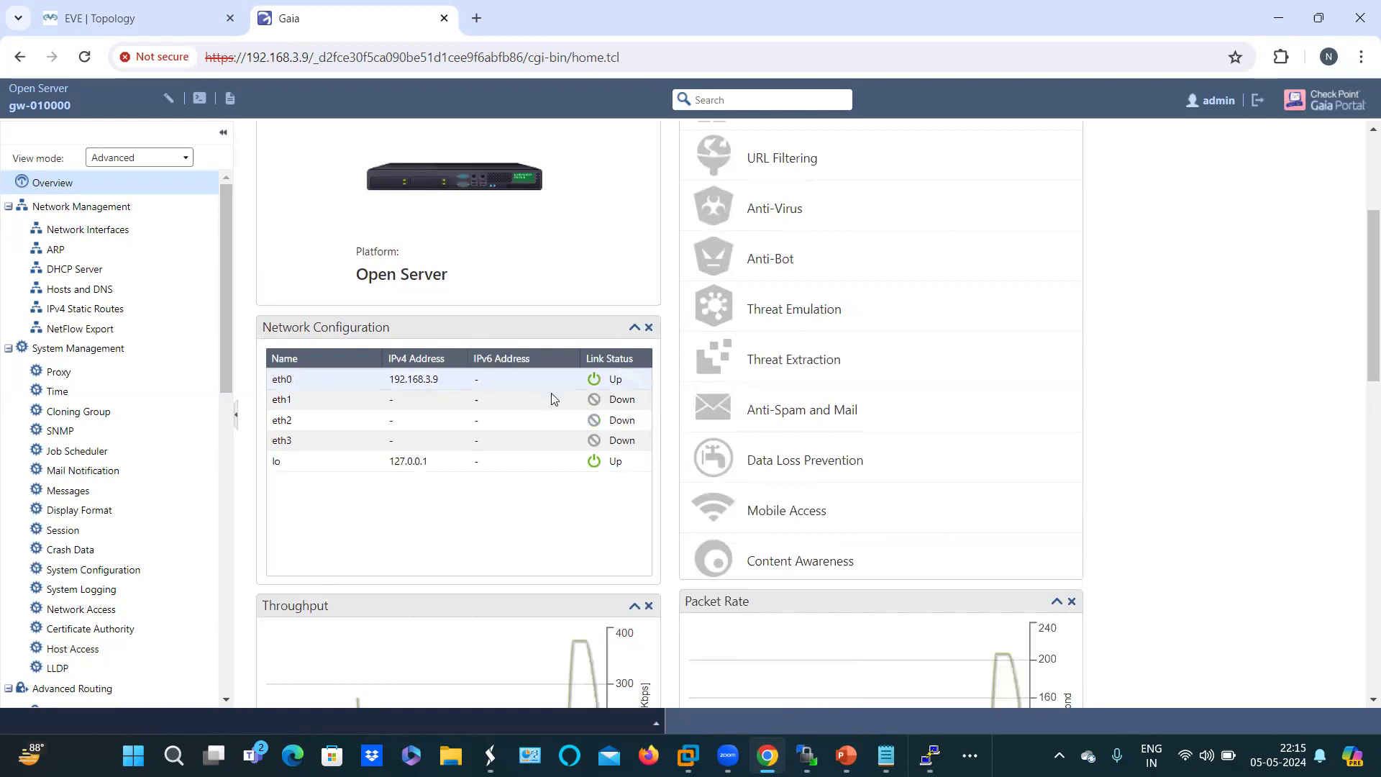
pyautogui.scroll(4, 533, 409)
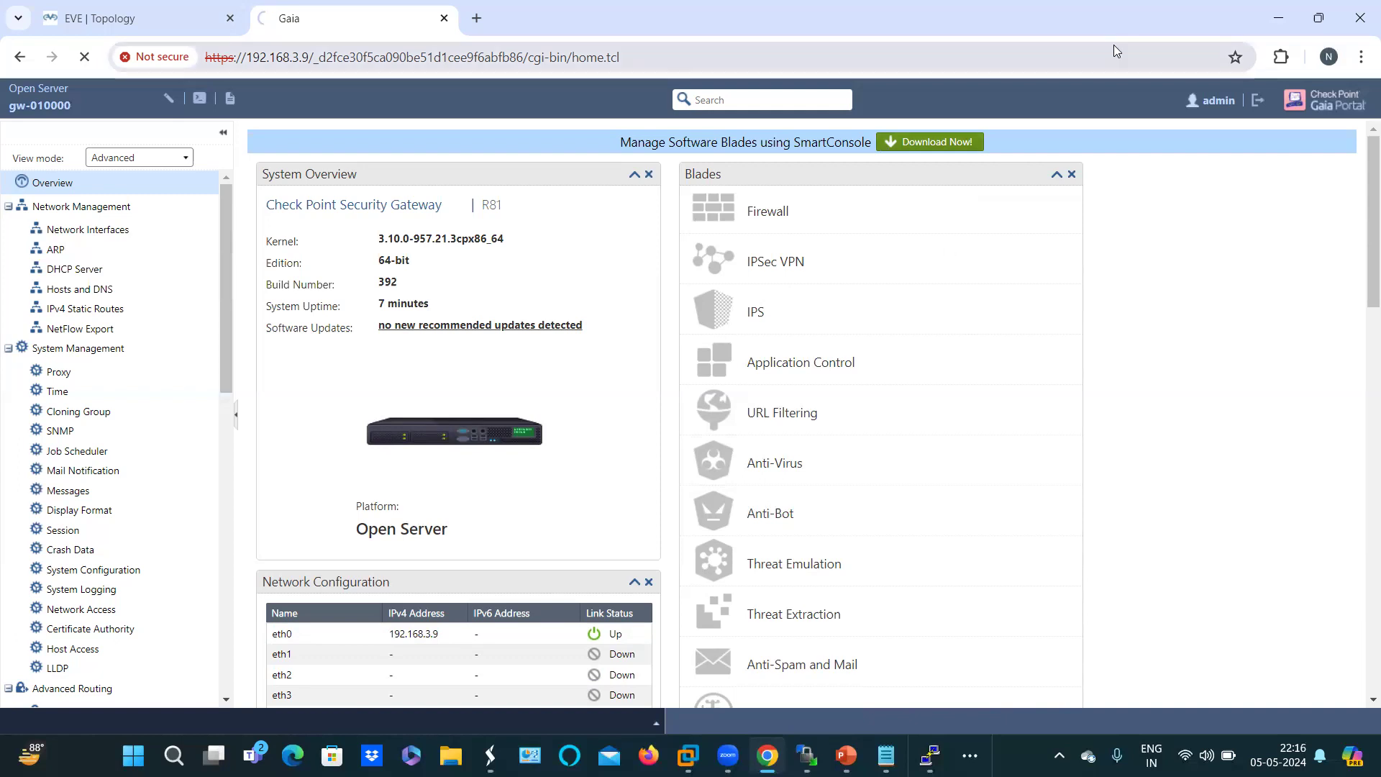
# Step: Close the SmartConsole_2.exe download prompt, launch SmartConsole R81 from the desktop, and return to Chrome
pyautogui.click(1283, 15)
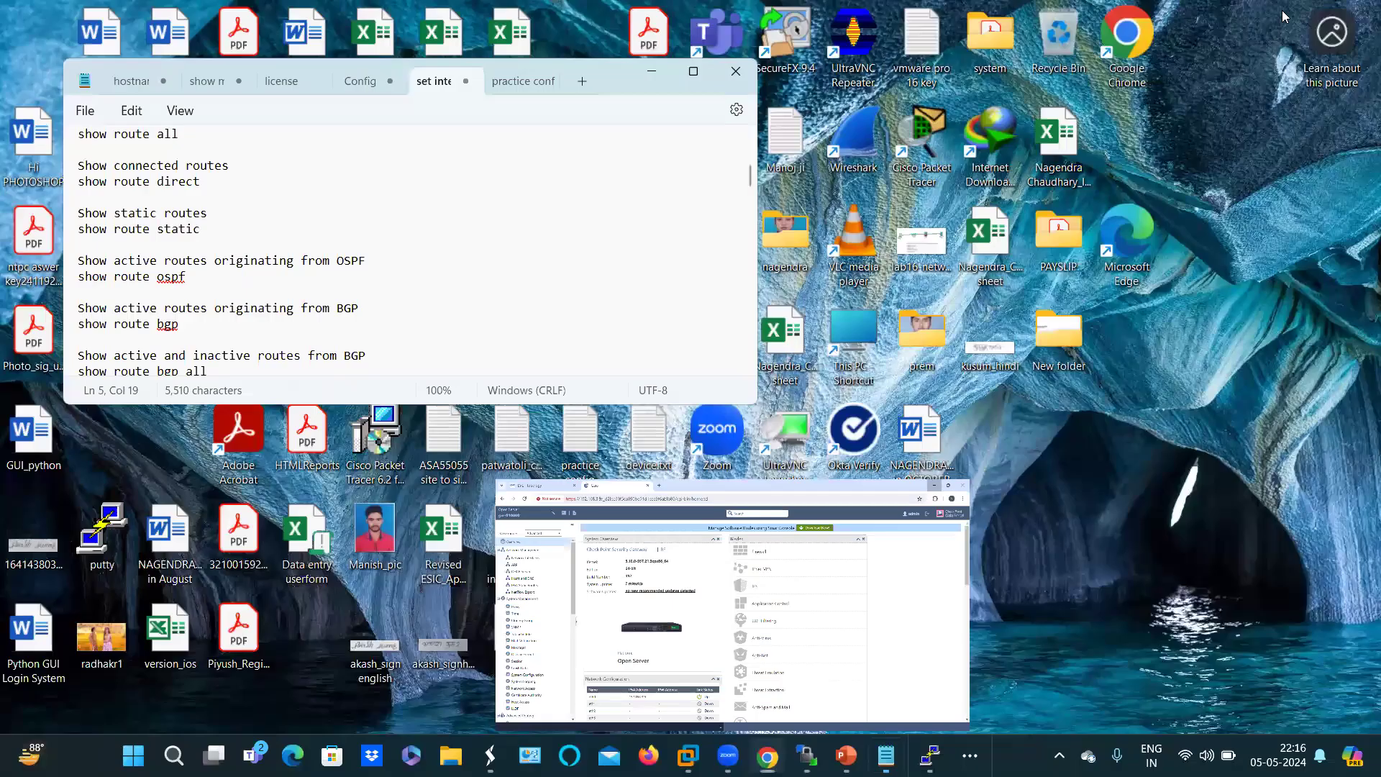
pyautogui.click(654, 73)
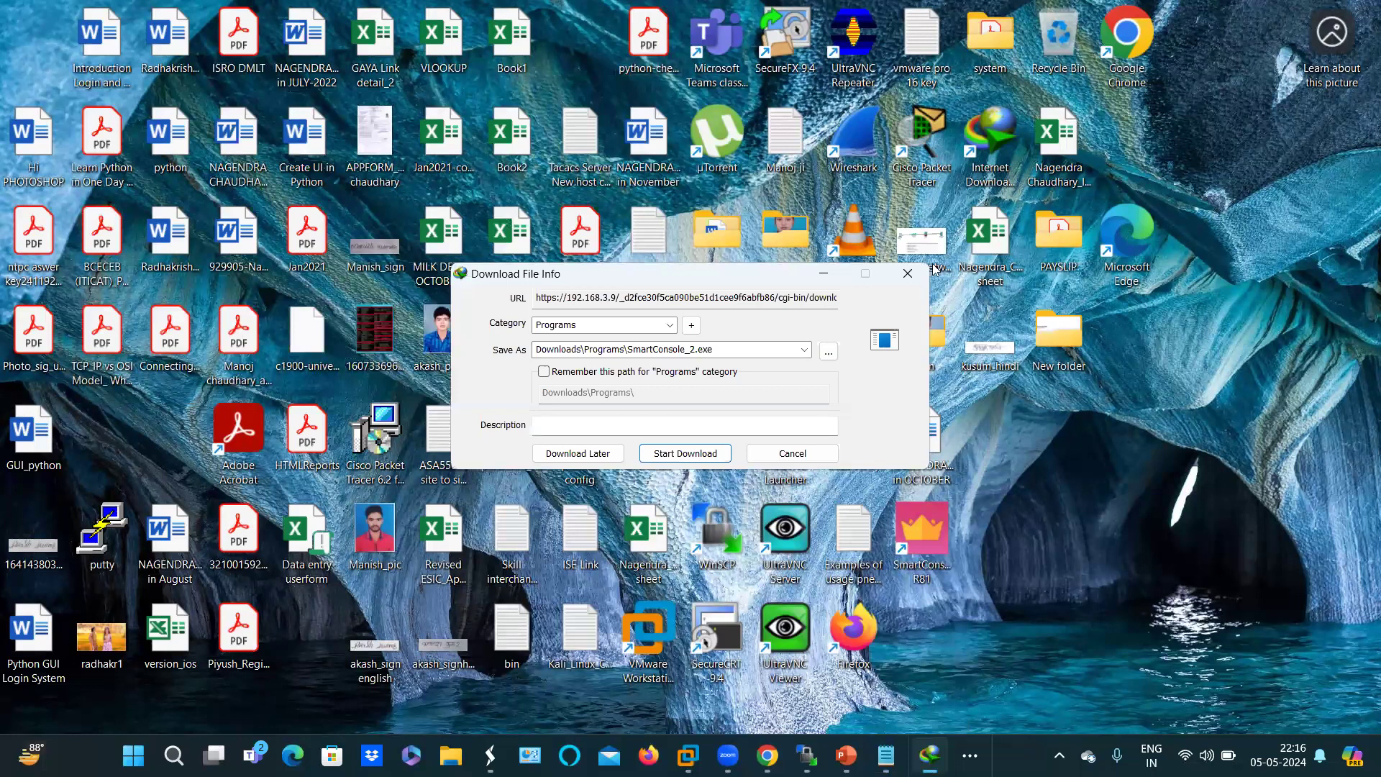
pyautogui.click(905, 275)
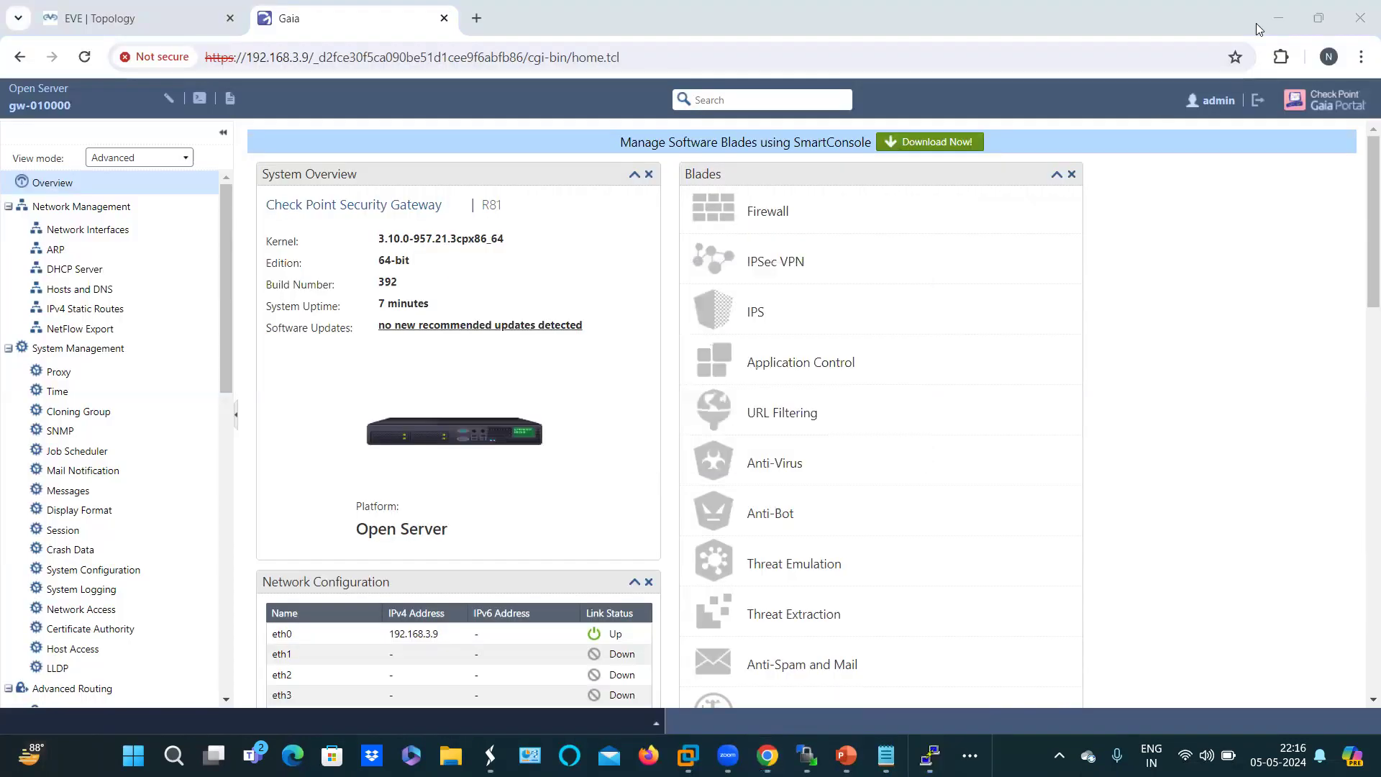
pyautogui.press('super+d')
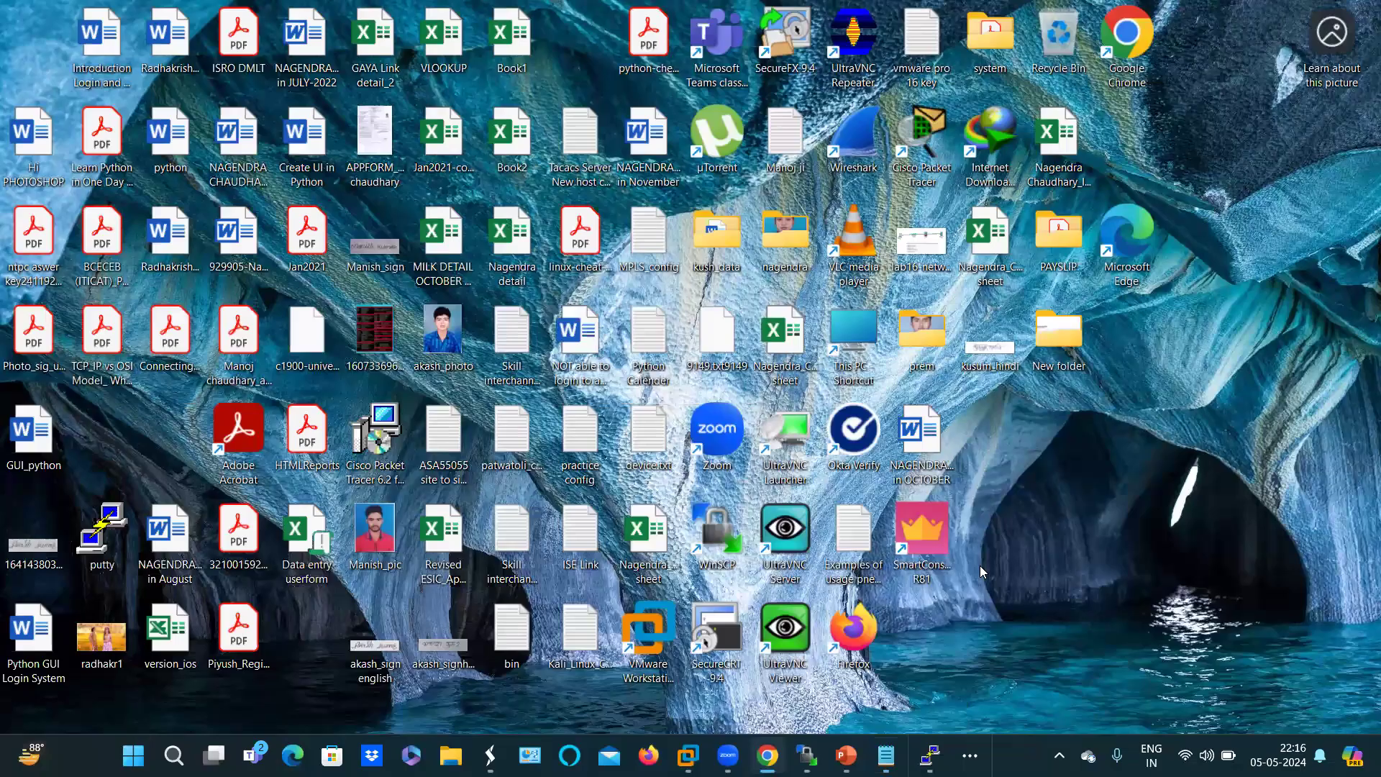
pyautogui.click(930, 537)
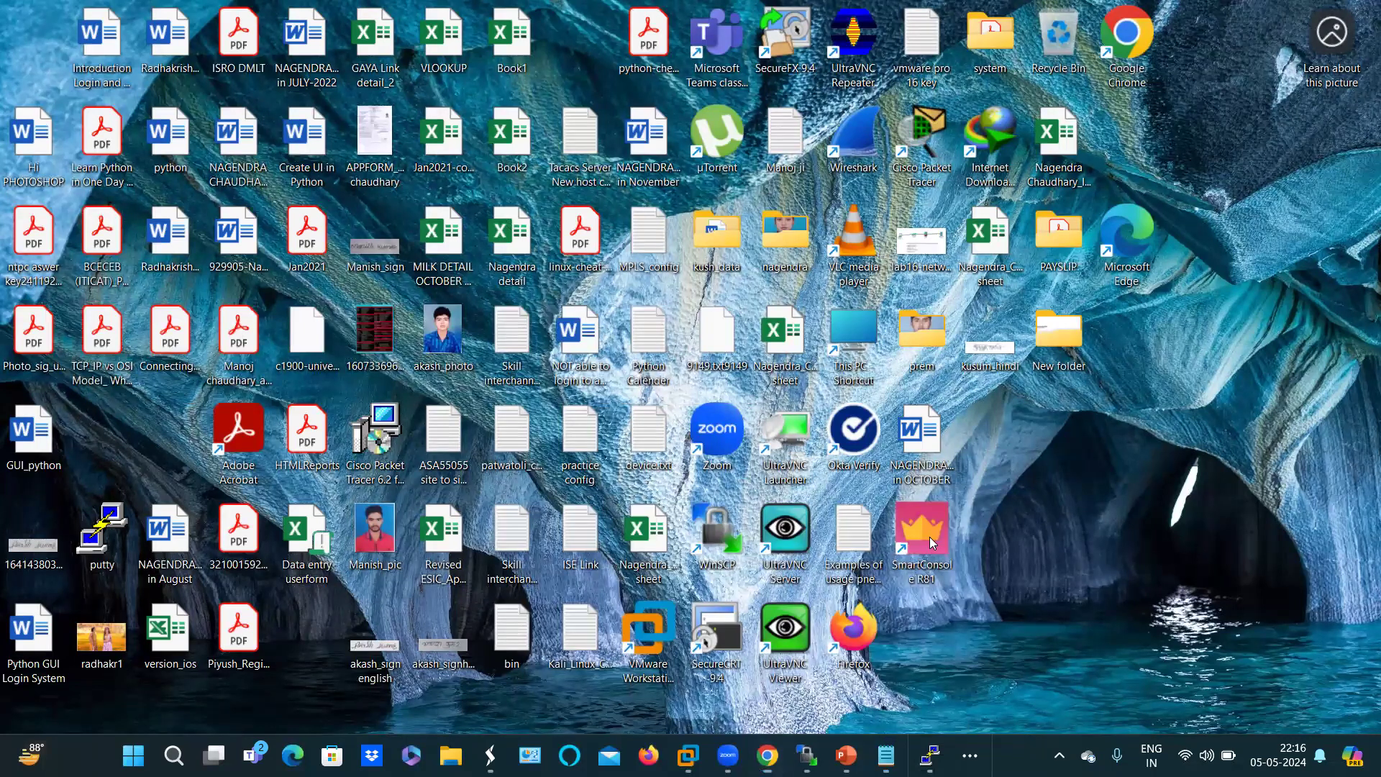
pyautogui.doubleClick(931, 543)
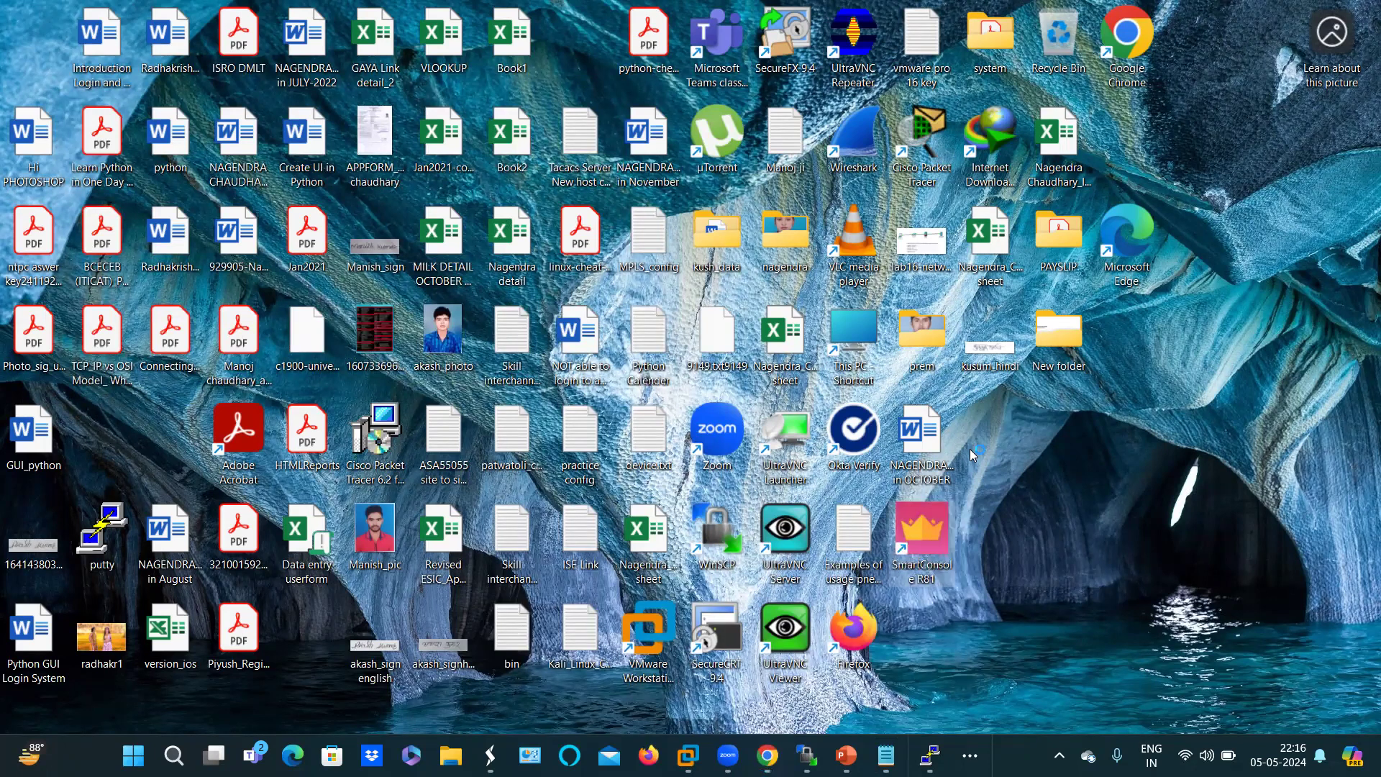
pyautogui.hotkey('alt', 'Tab')
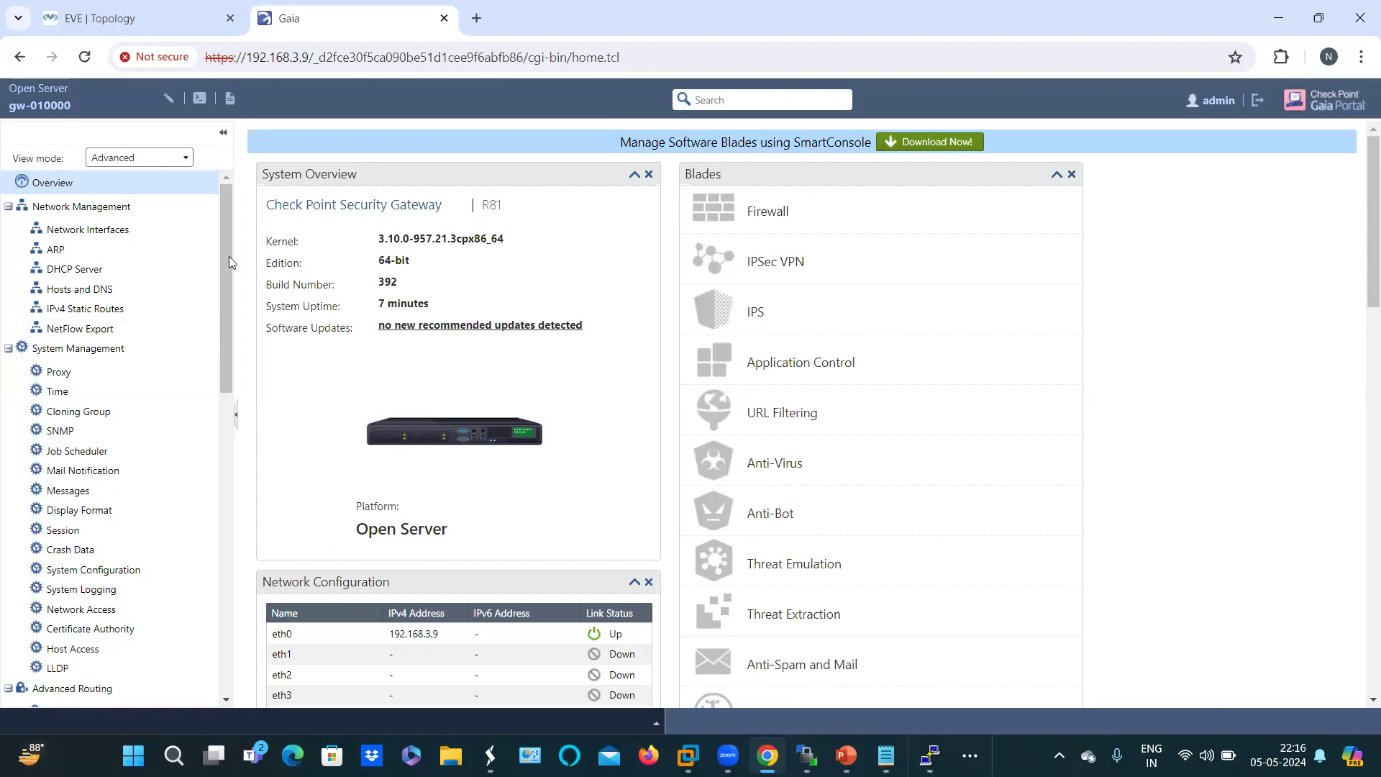
# Step: Load Network Interfaces listing eth0–eth3 and loopback while checking the SmartConsole splash
pyautogui.click(93, 232)
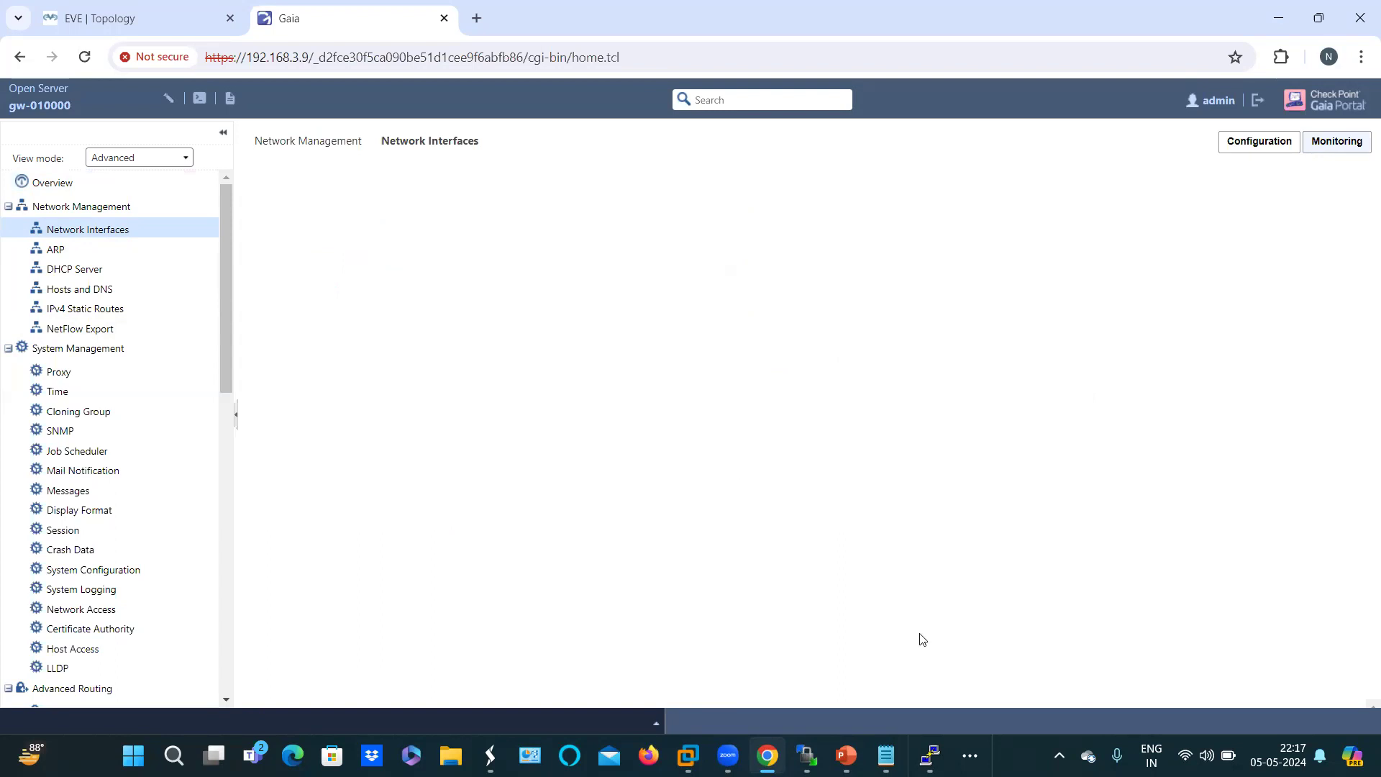
pyautogui.click(1277, 18)
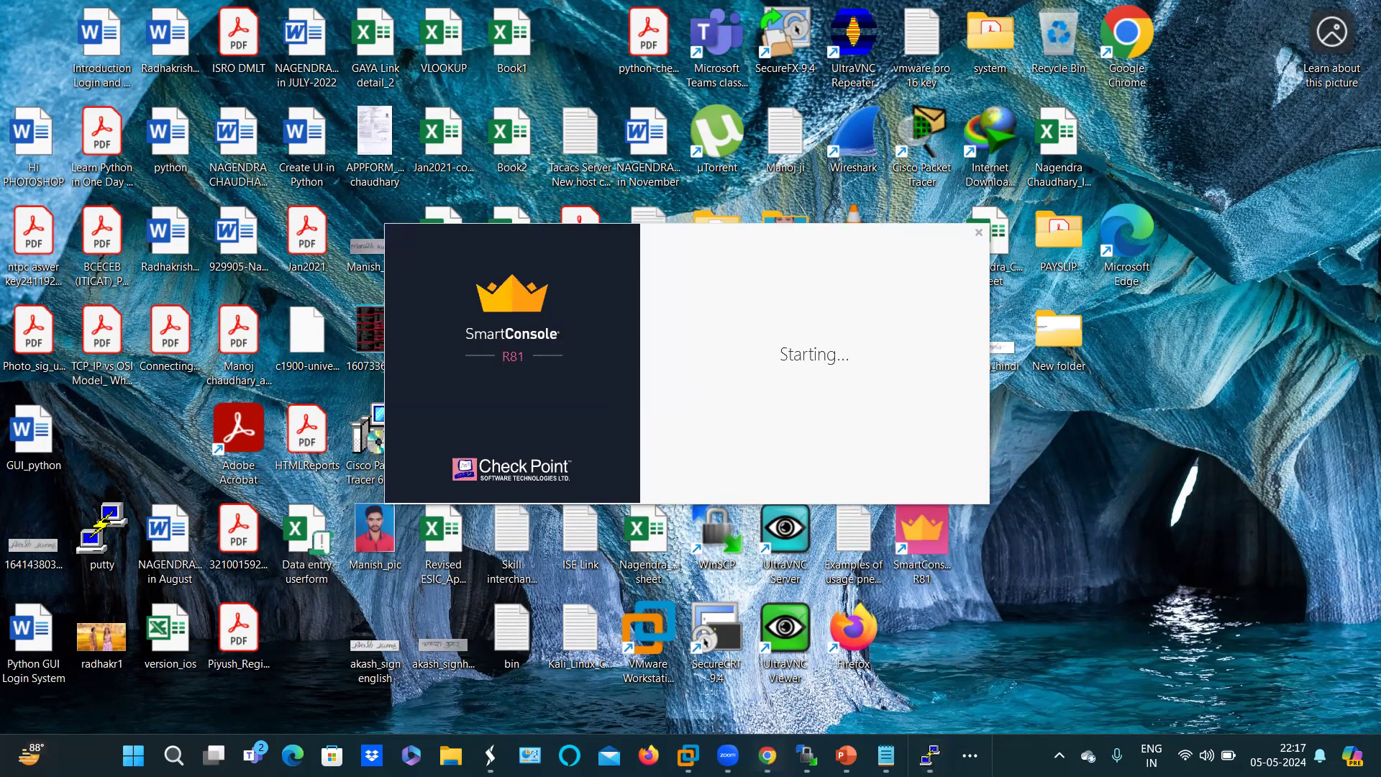
pyautogui.click(768, 756)
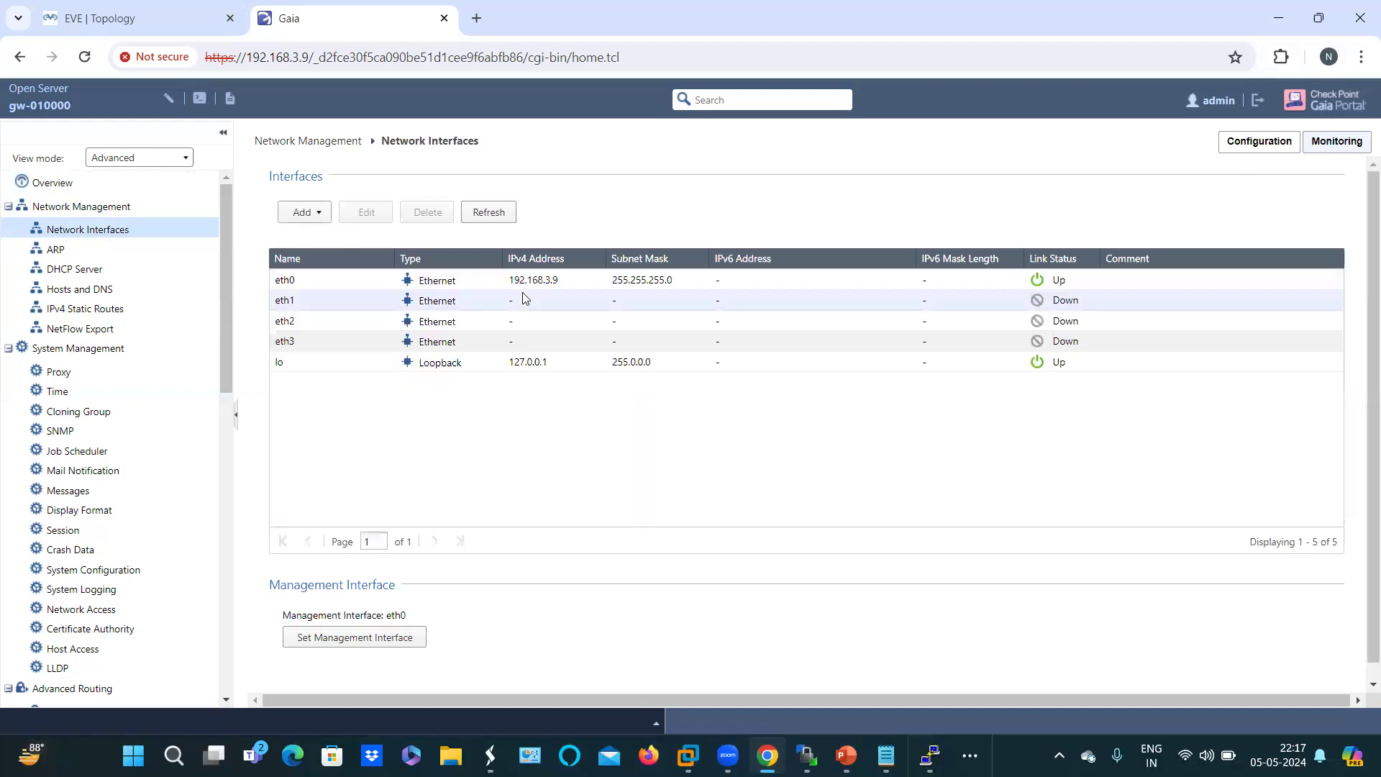
# Step: Add the comment MGMT to eth0, keeping 192.168.3.9, and save it
pyautogui.click(342, 280)
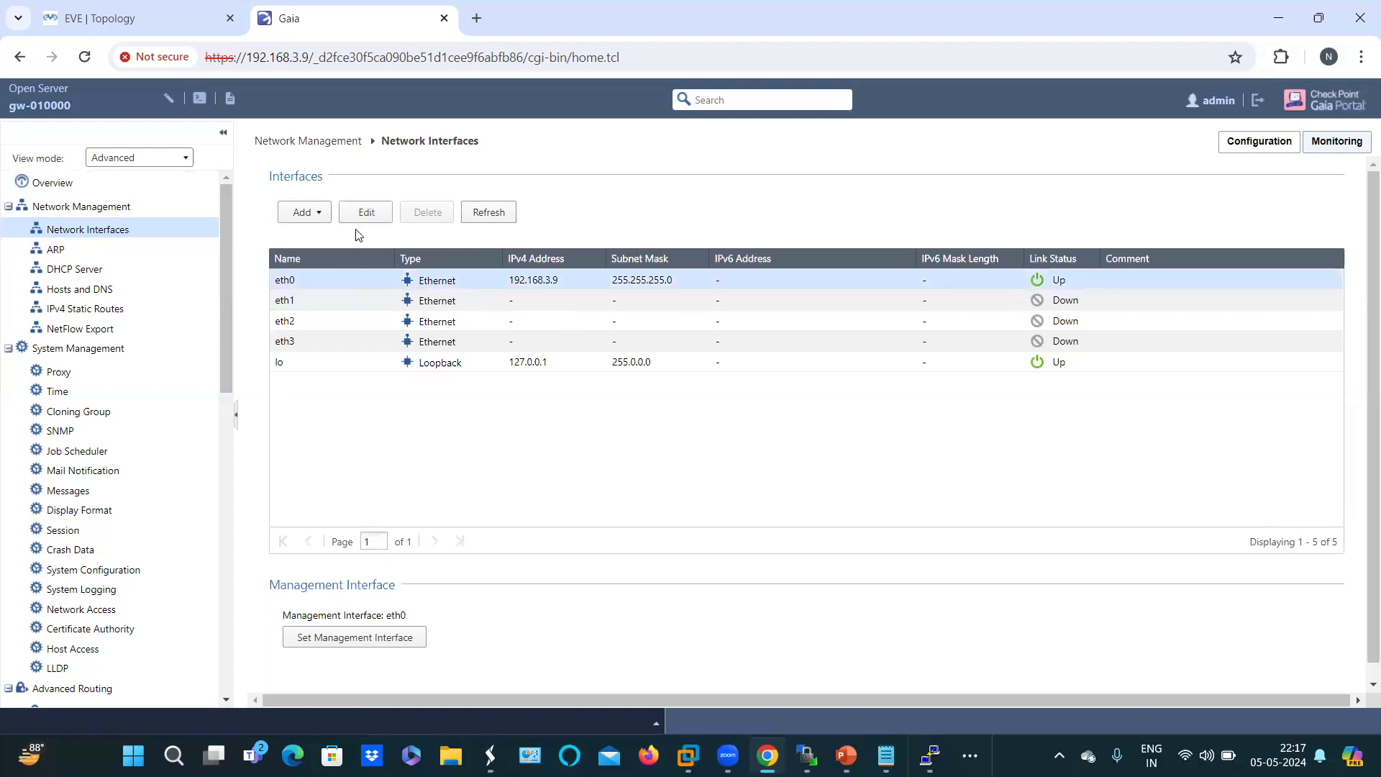
pyautogui.click(366, 216)
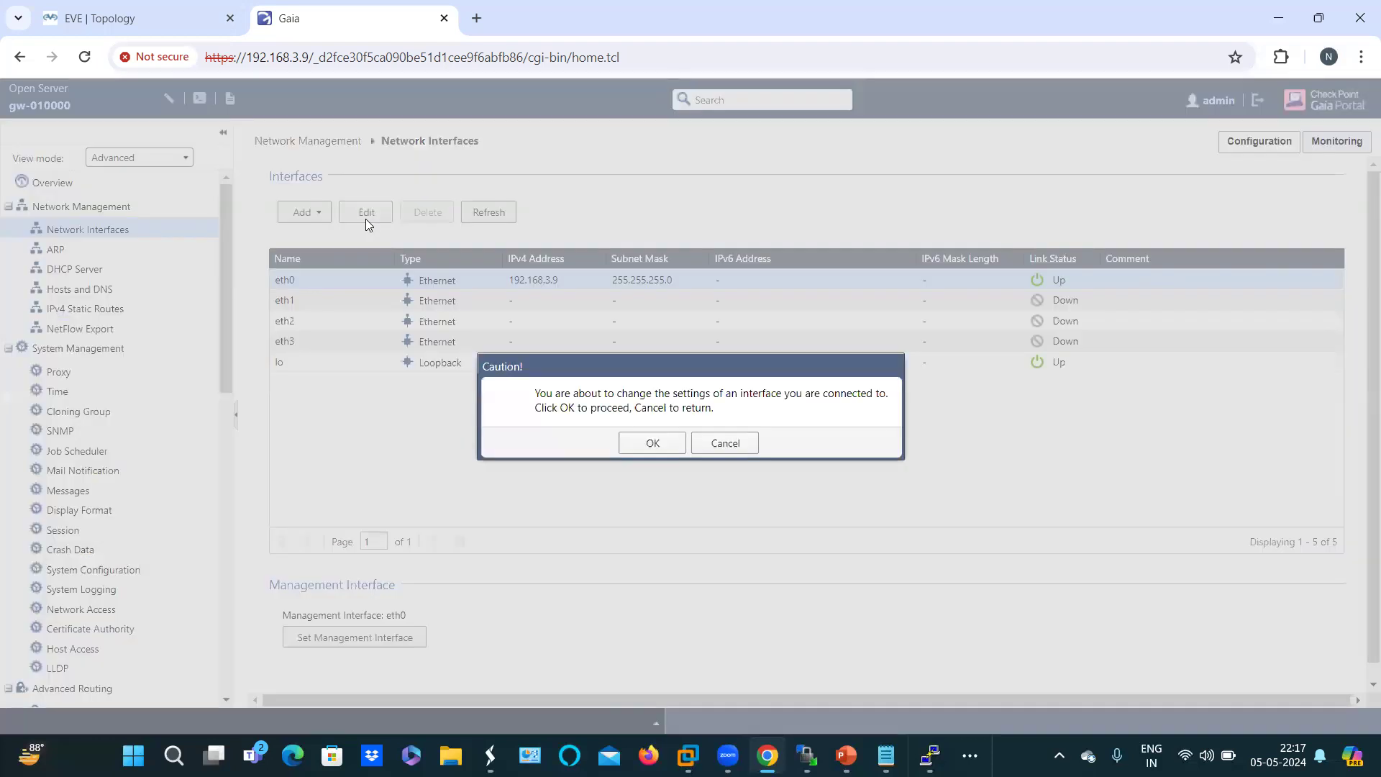
pyautogui.click(652, 443)
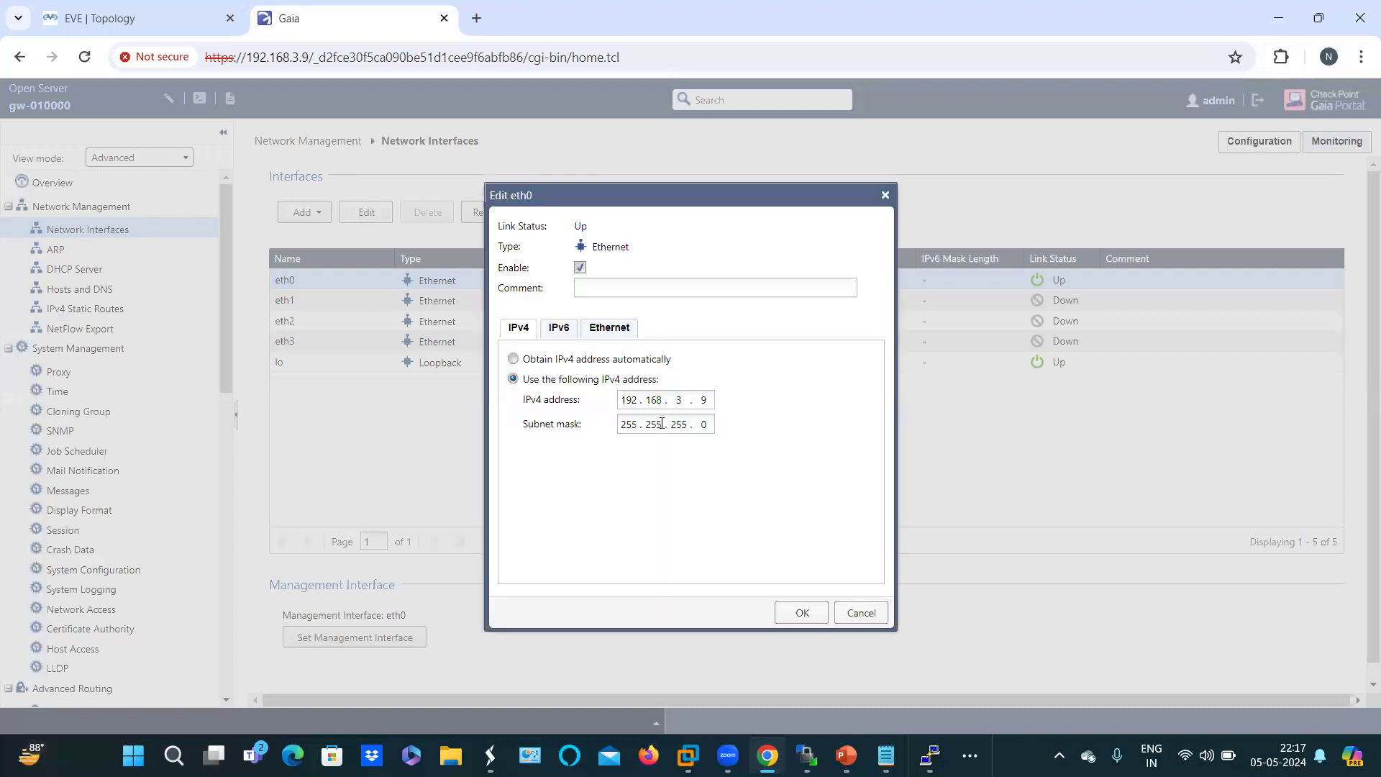
pyautogui.click(600, 288)
pyautogui.write('MGMT')
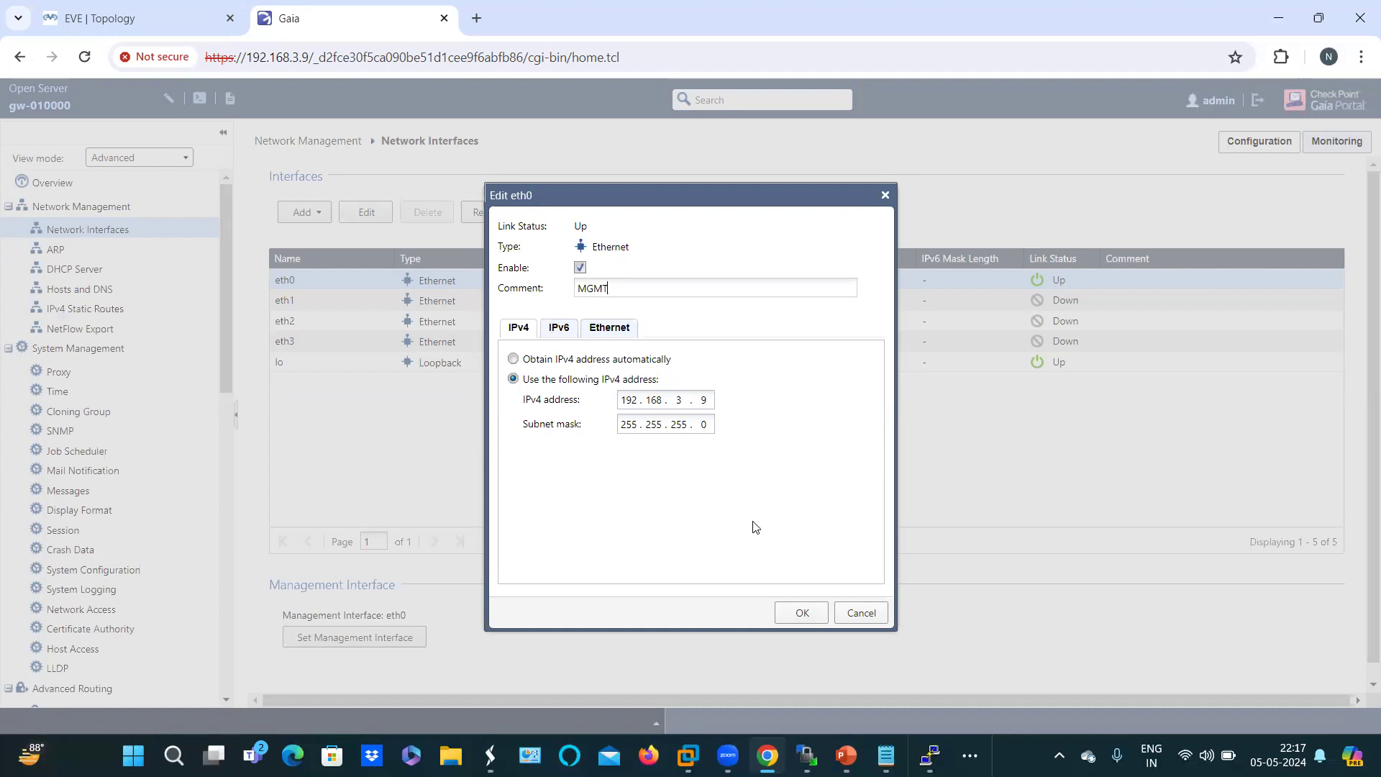
pyautogui.click(605, 328)
pyautogui.click(518, 327)
pyautogui.click(802, 613)
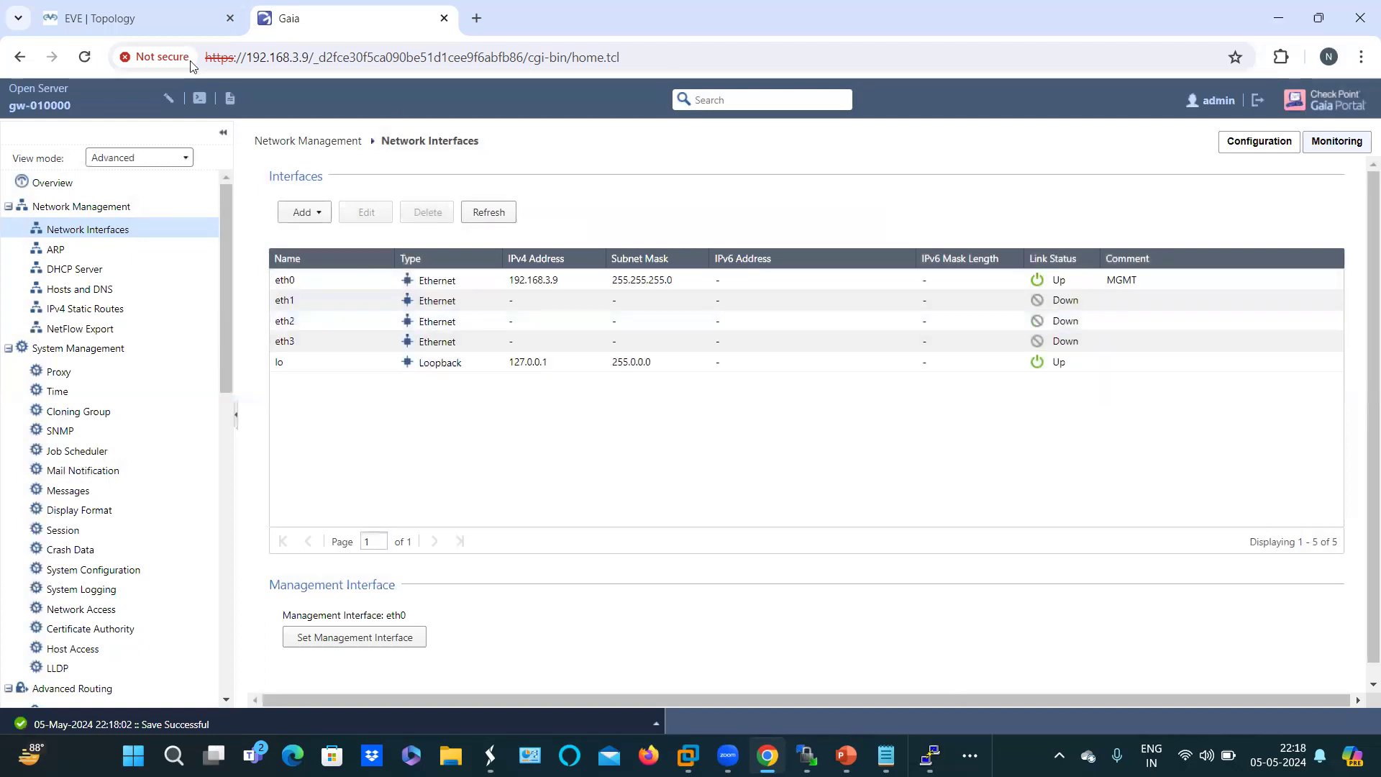
pyautogui.click(127, 19)
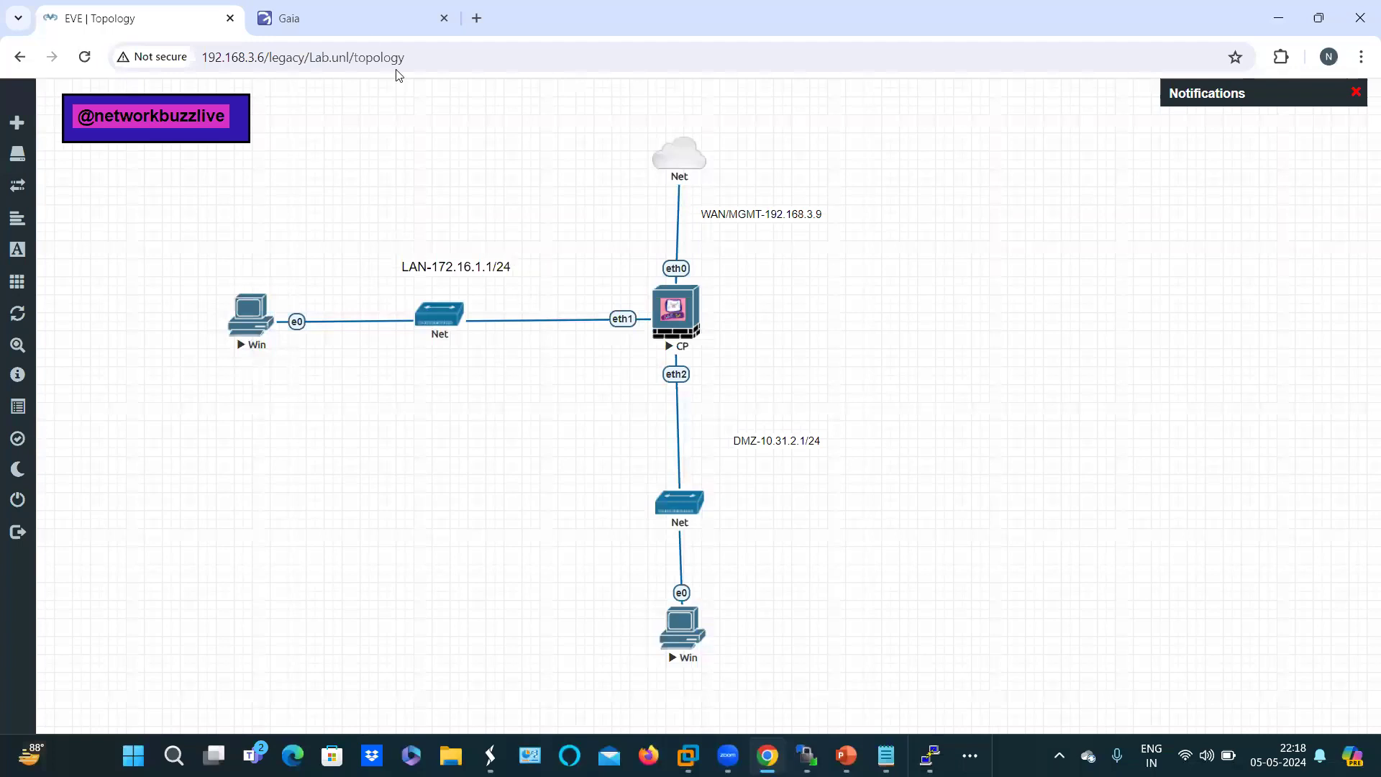
# Step: Enable eth1 with comment LAN, IPv4 172.16.1.1 and mask 255.255.255.0, and save
pyautogui.click(365, 21)
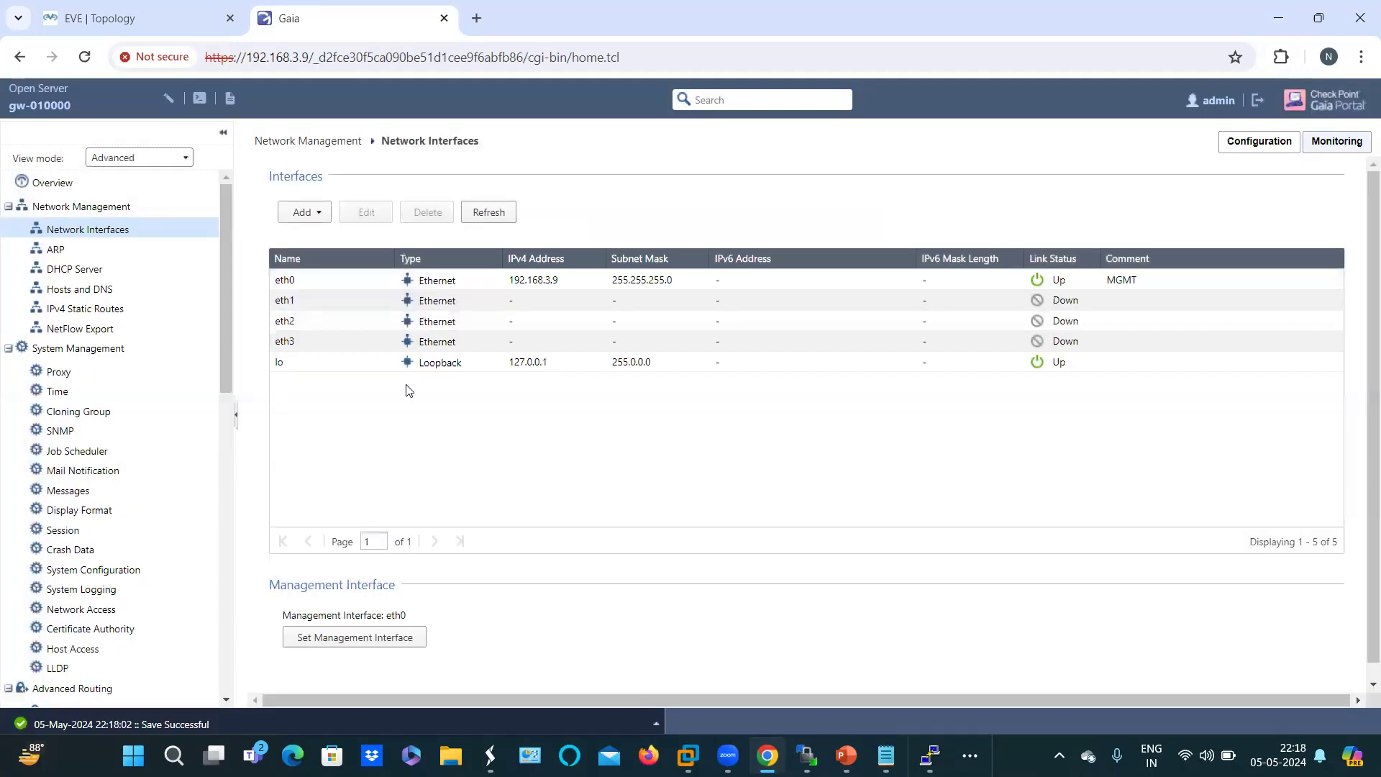
pyautogui.click(293, 304)
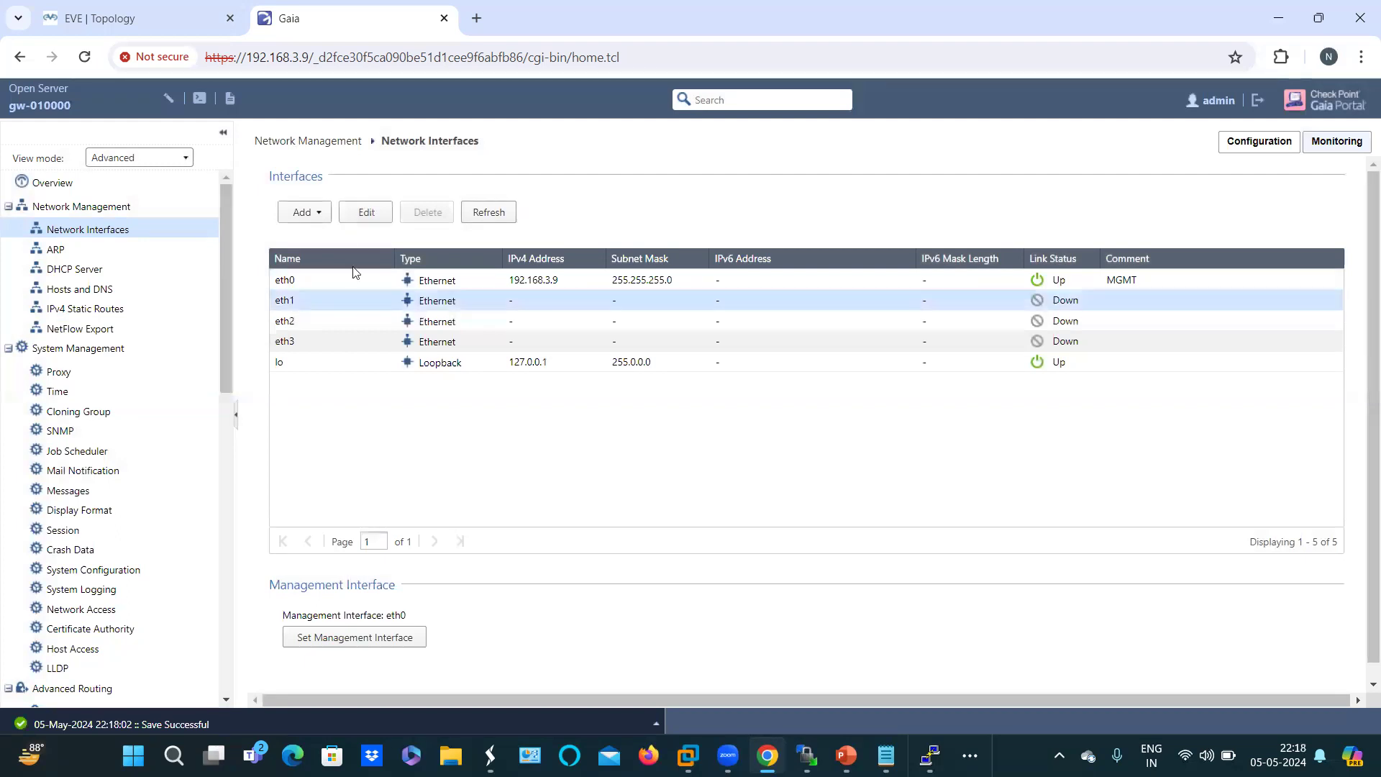
pyautogui.click(356, 214)
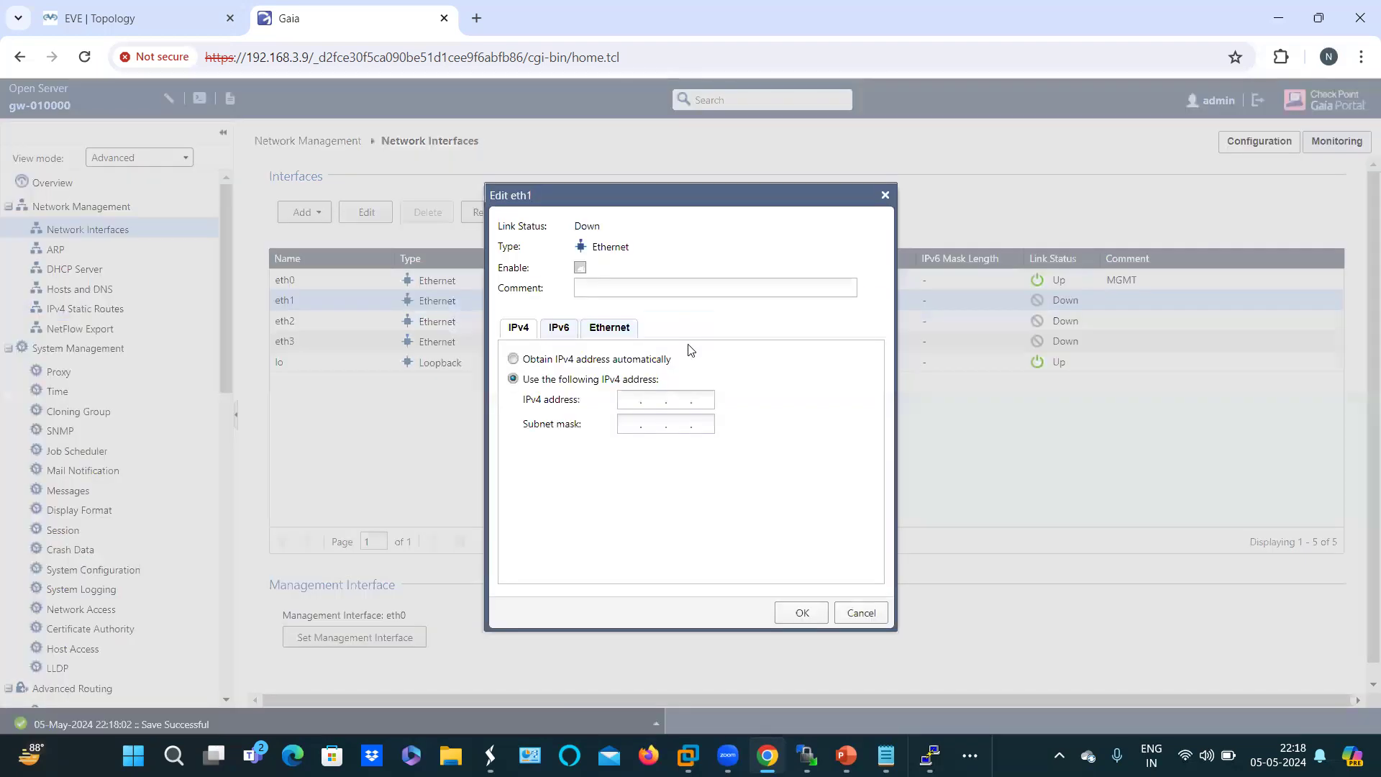
pyautogui.click(609, 289)
pyautogui.write('LAN')
pyautogui.write('17')
pyautogui.write('2')
pyautogui.write('1')
pyautogui.write('6.')
pyautogui.click(636, 427)
pyautogui.write('2')
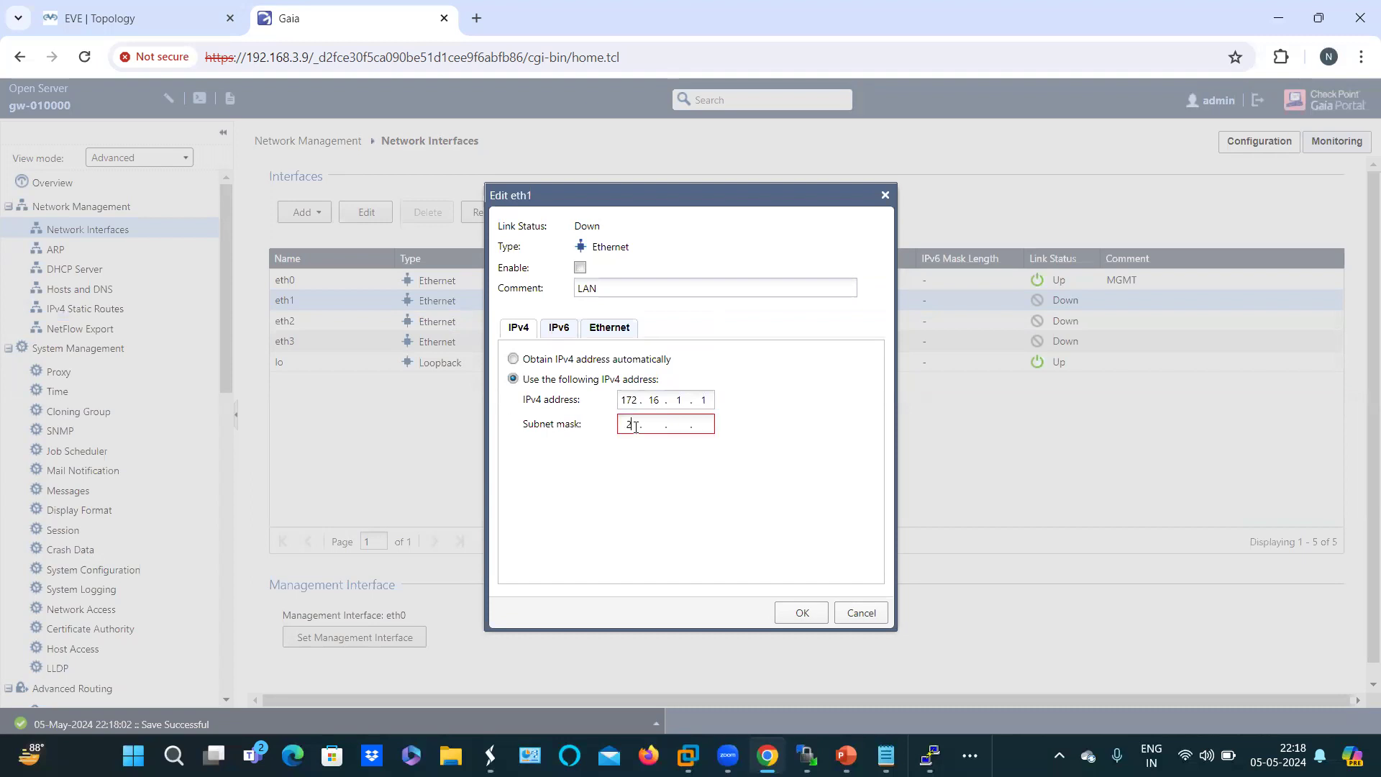
pyautogui.write('55 . 255 . 255 . 0')
pyautogui.click(580, 268)
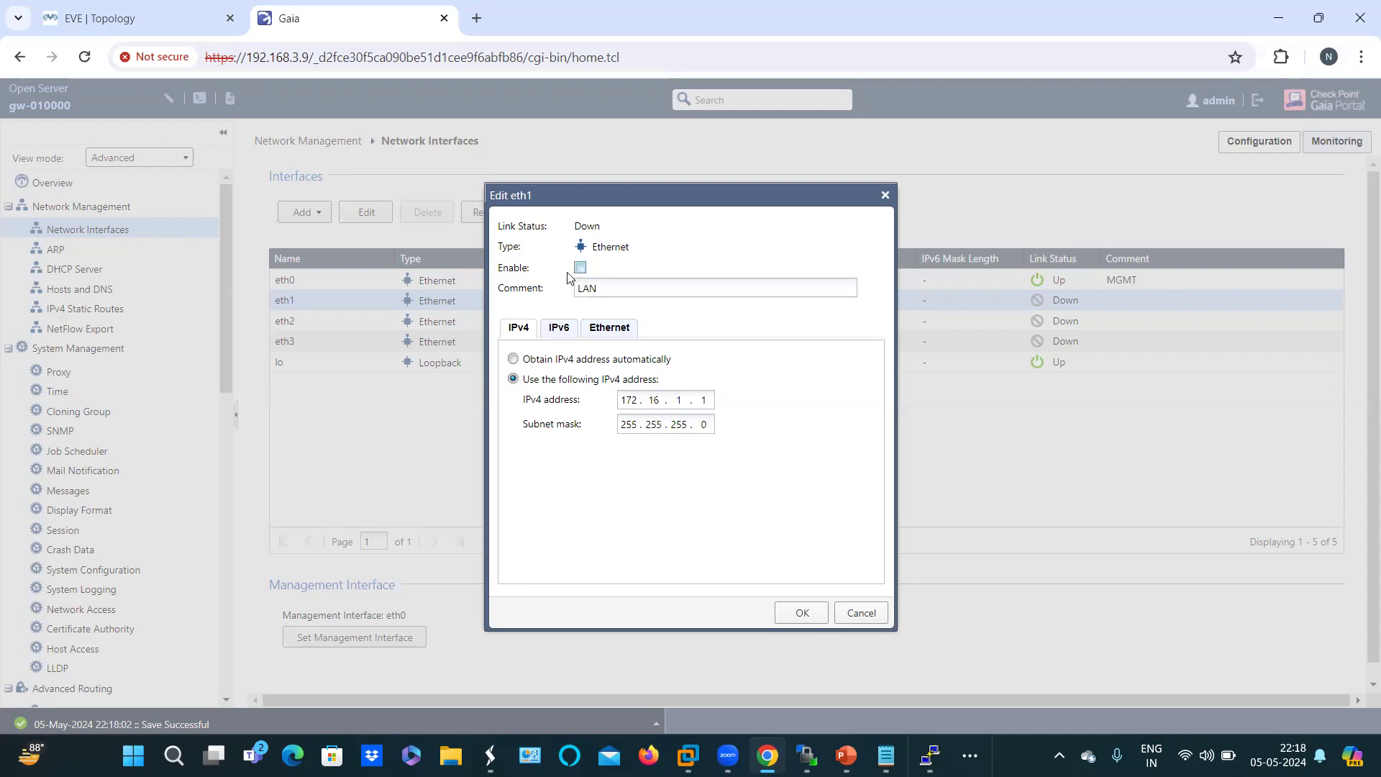
pyautogui.click(801, 617)
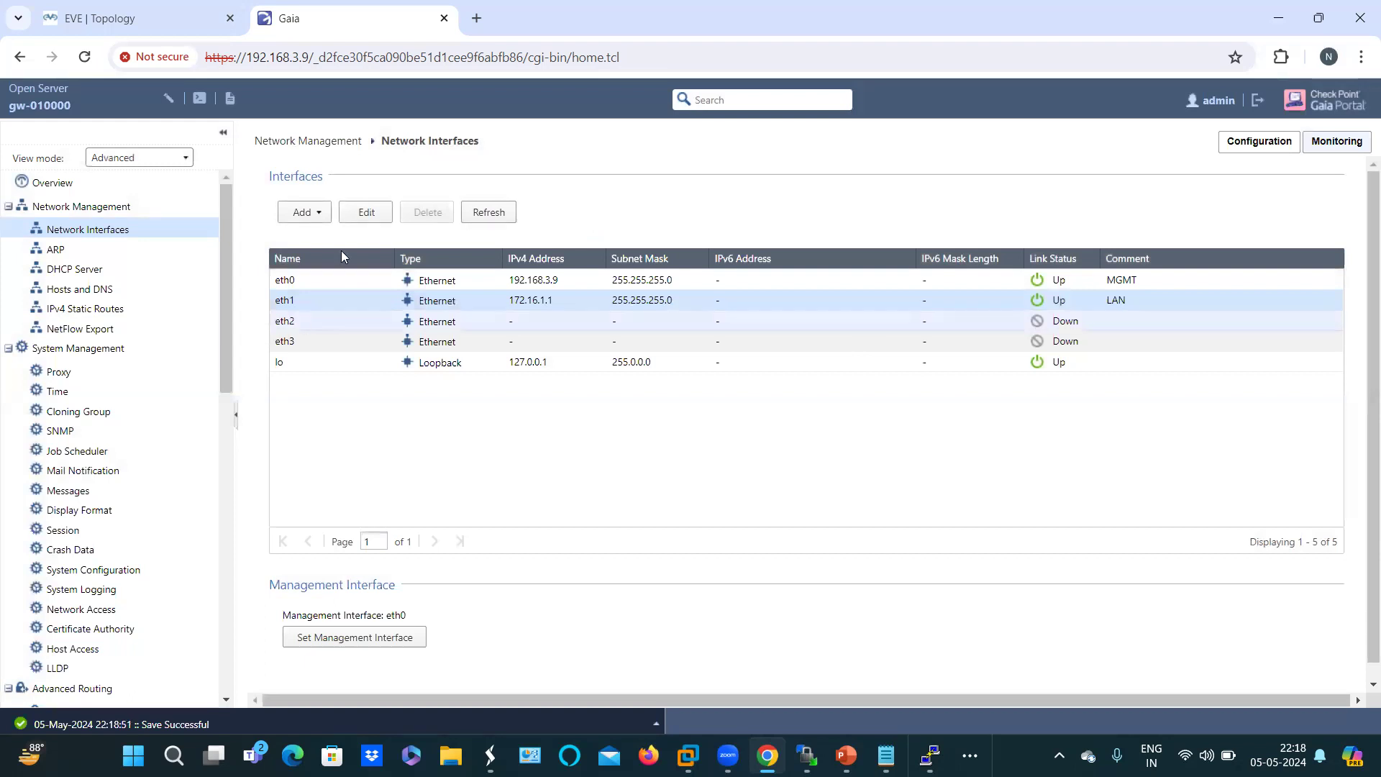
pyautogui.click(164, 20)
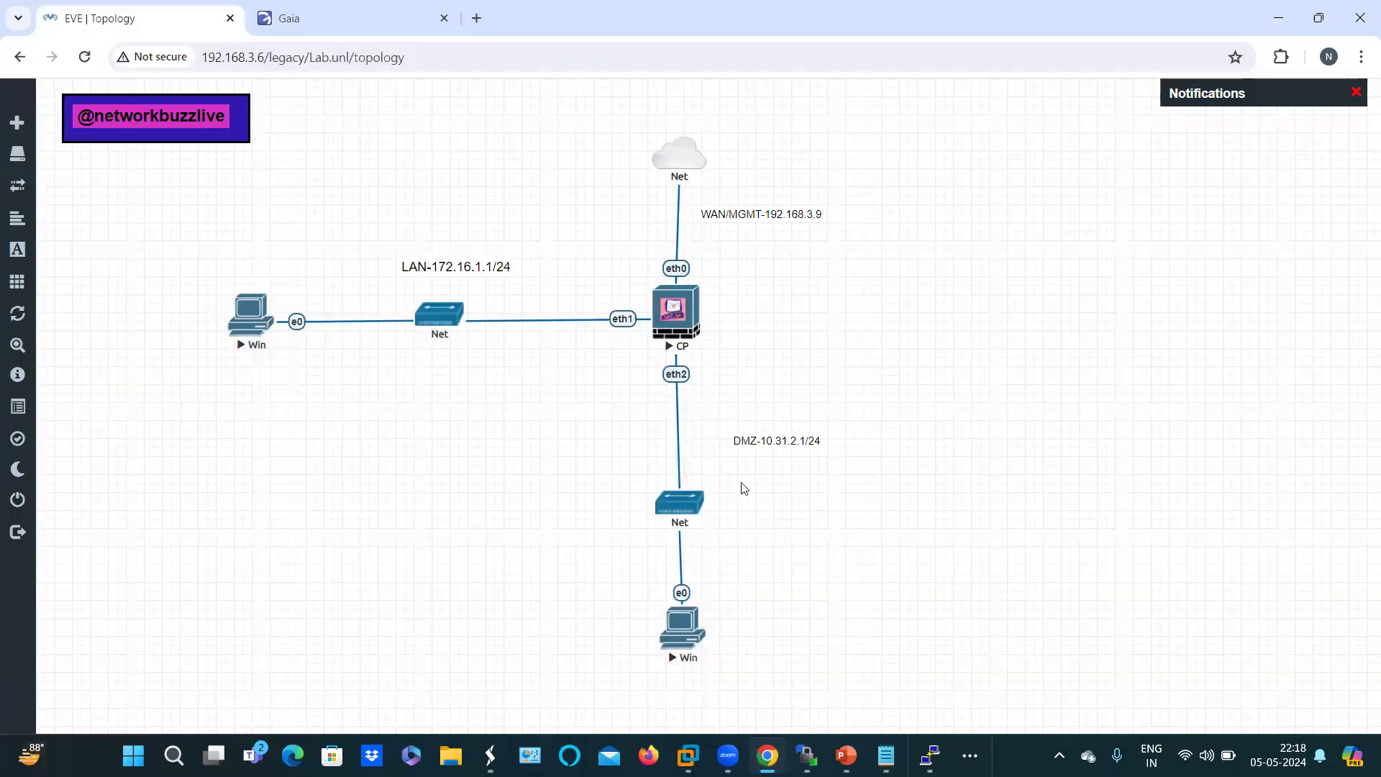
# Step: Enable eth2 with comment DMZ, IPv4 10.31.2.1 and mask 255.255.255.0, confirmed against the topology
pyautogui.click(288, 18)
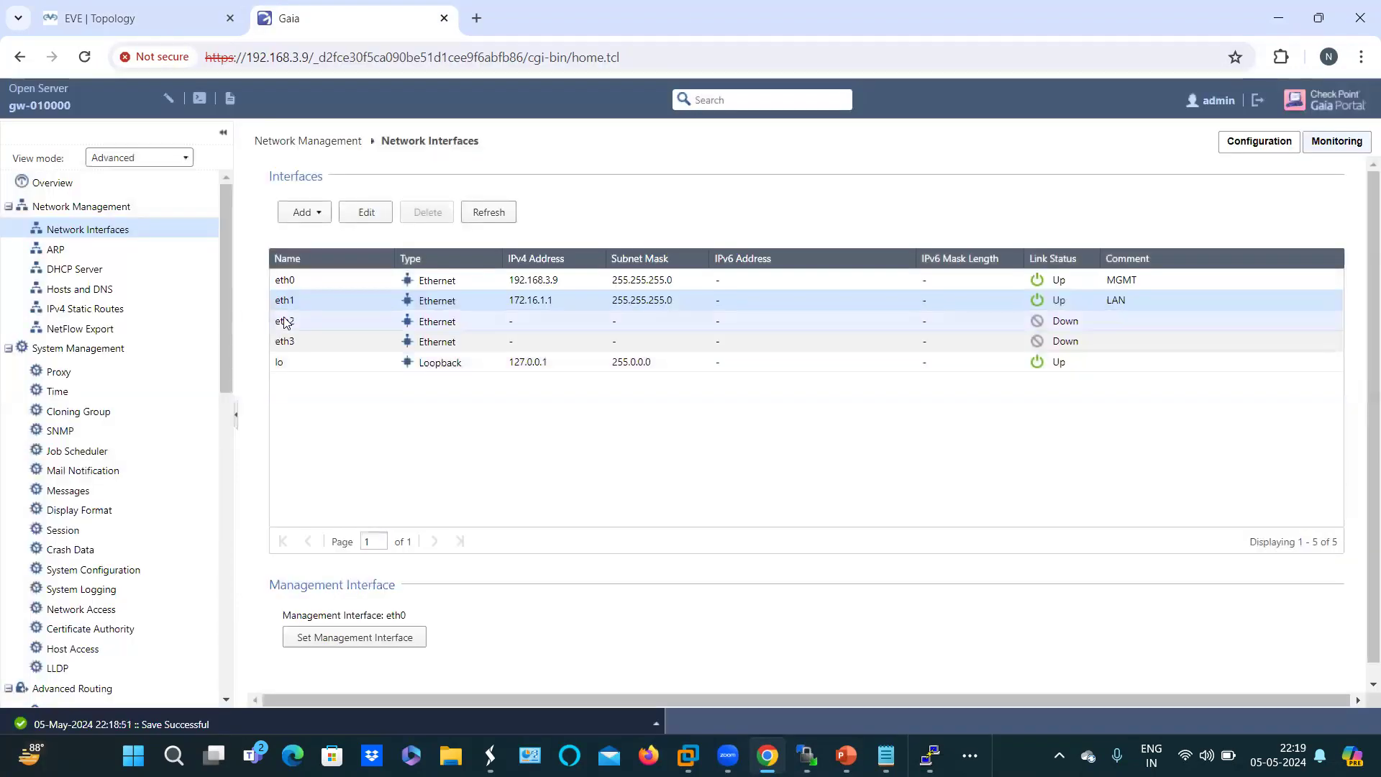
pyautogui.click(294, 323)
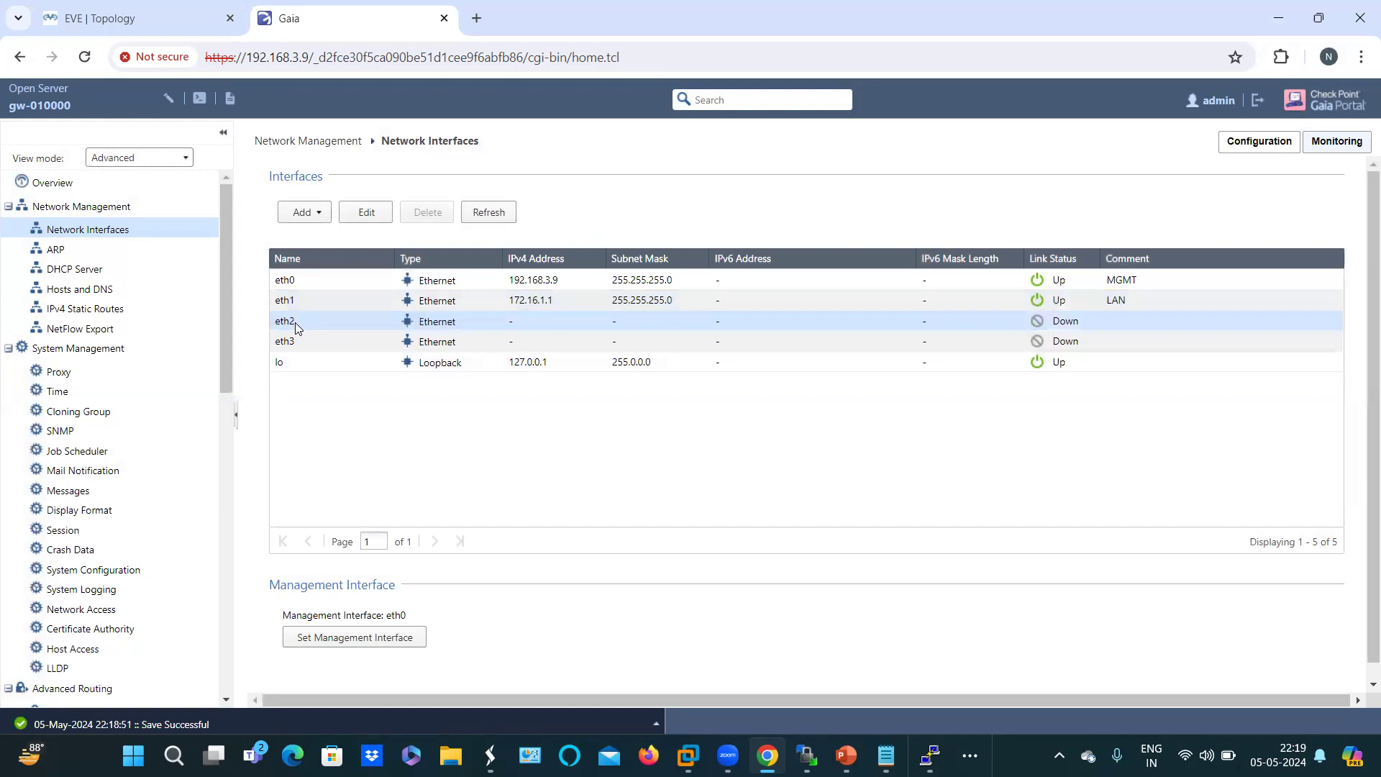
pyautogui.doubleClick(294, 328)
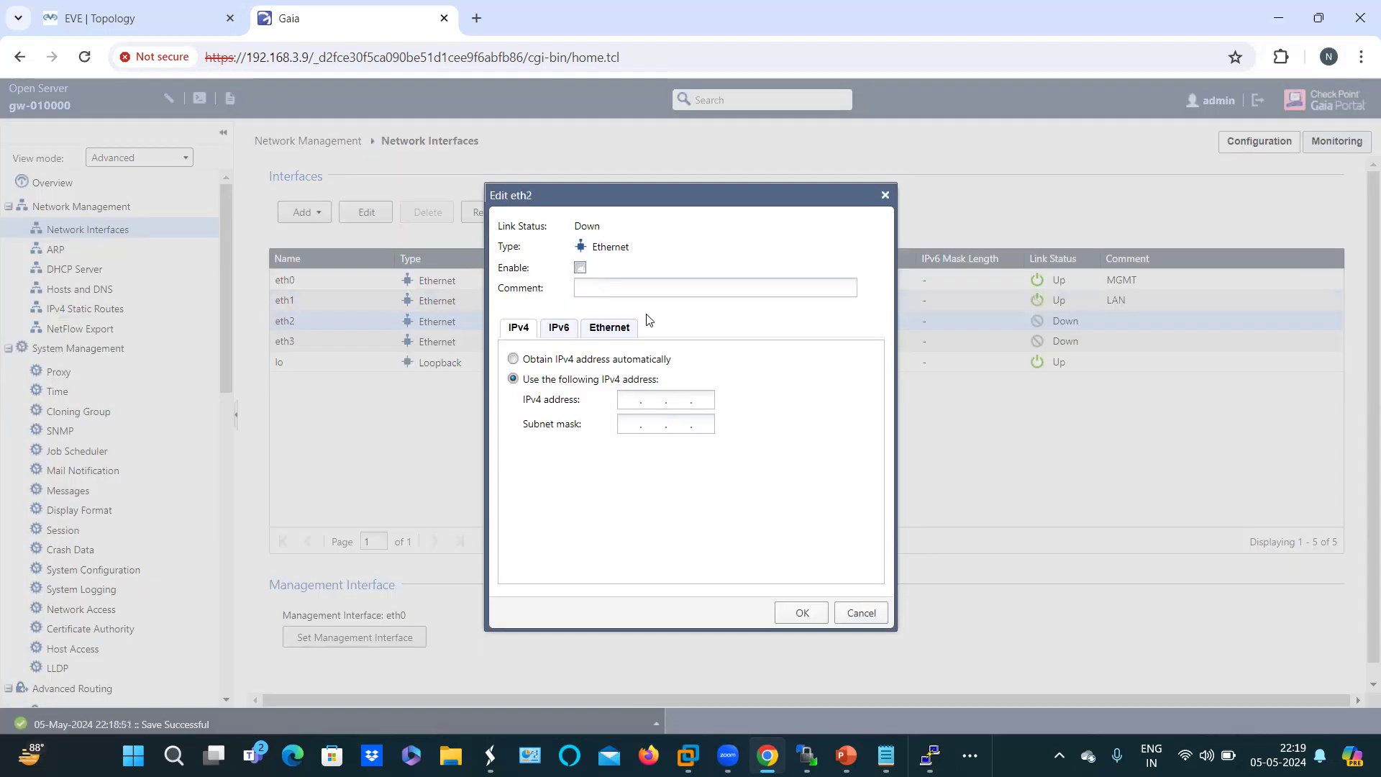
pyautogui.click(628, 290)
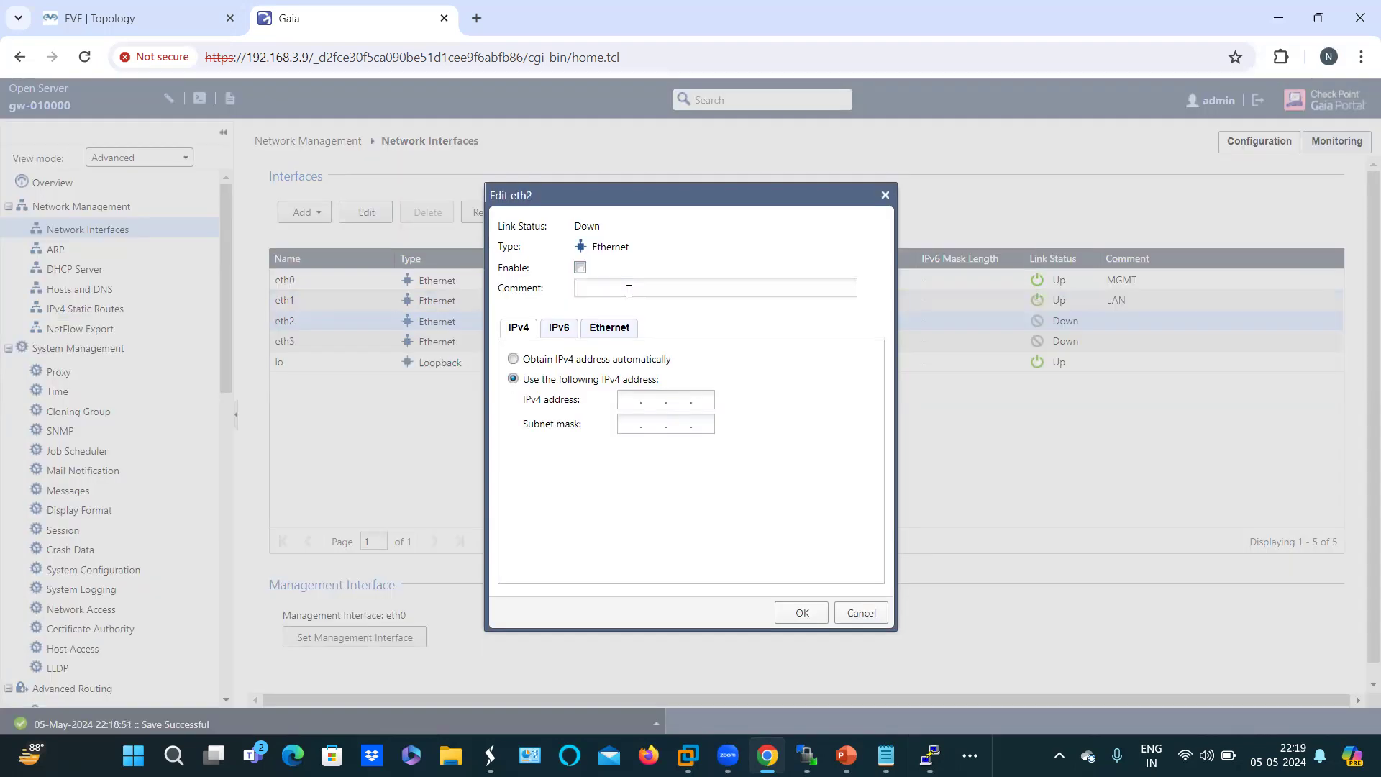
pyautogui.write('DMZ')
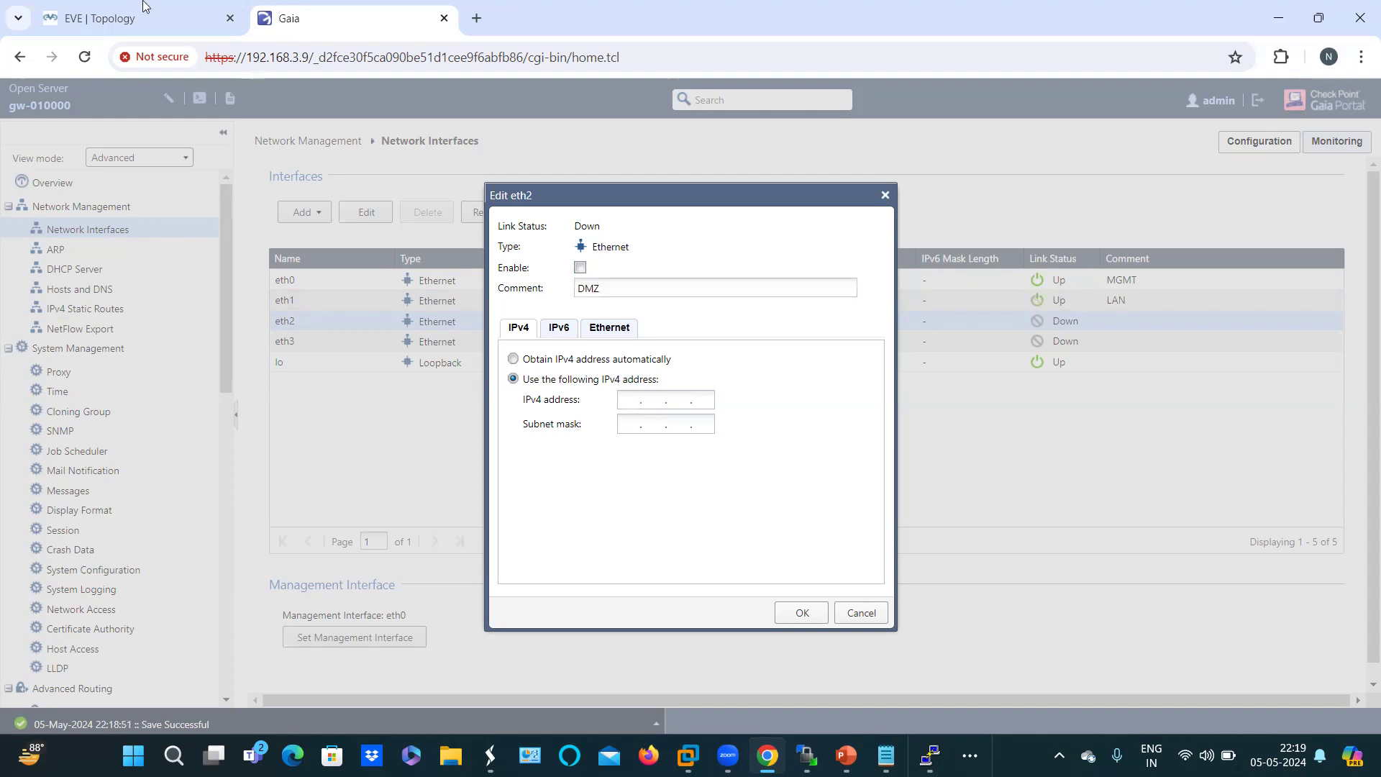
pyautogui.hotkey('ctrl', 'Tab')
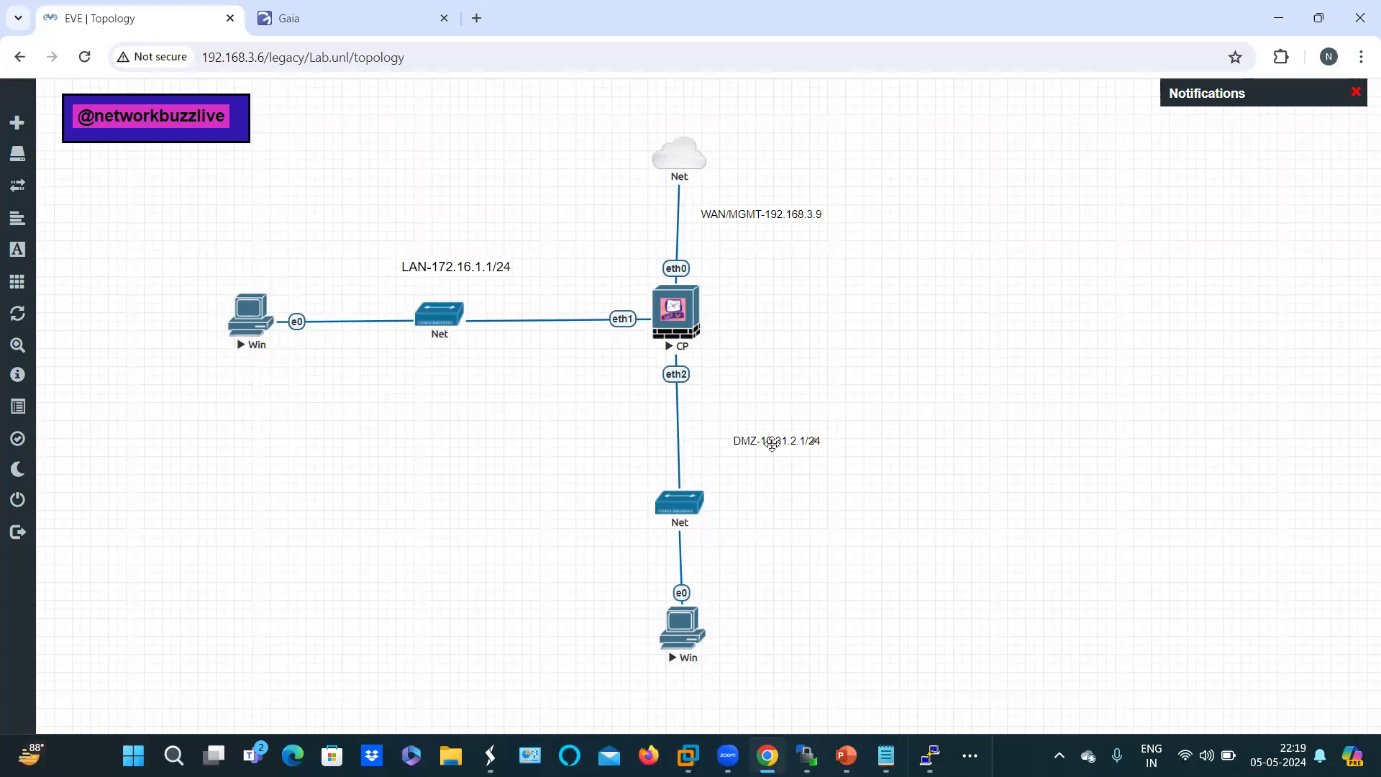
pyautogui.moveTo(772, 443); pyautogui.dragTo(758, 495)
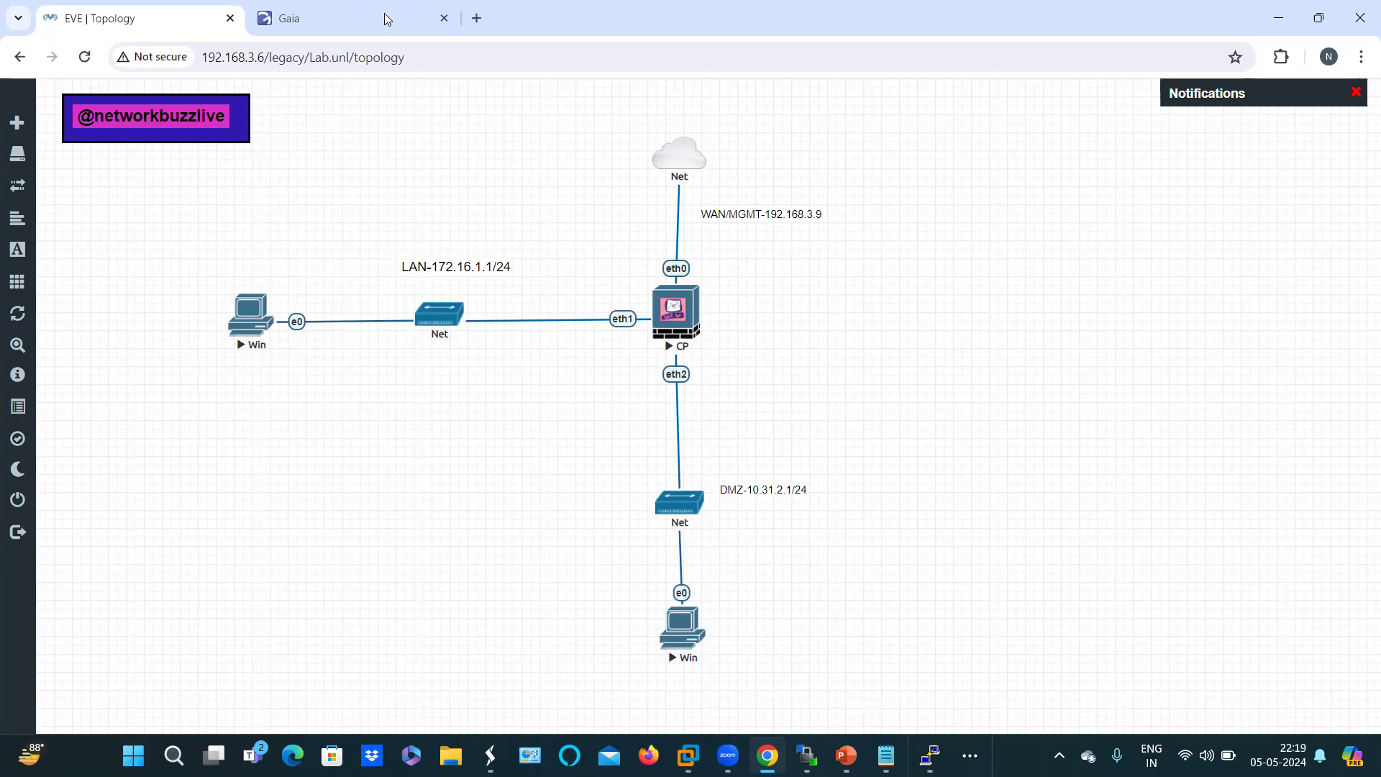
pyautogui.hotkey('ctrl', 'Tab')
pyautogui.write('10')
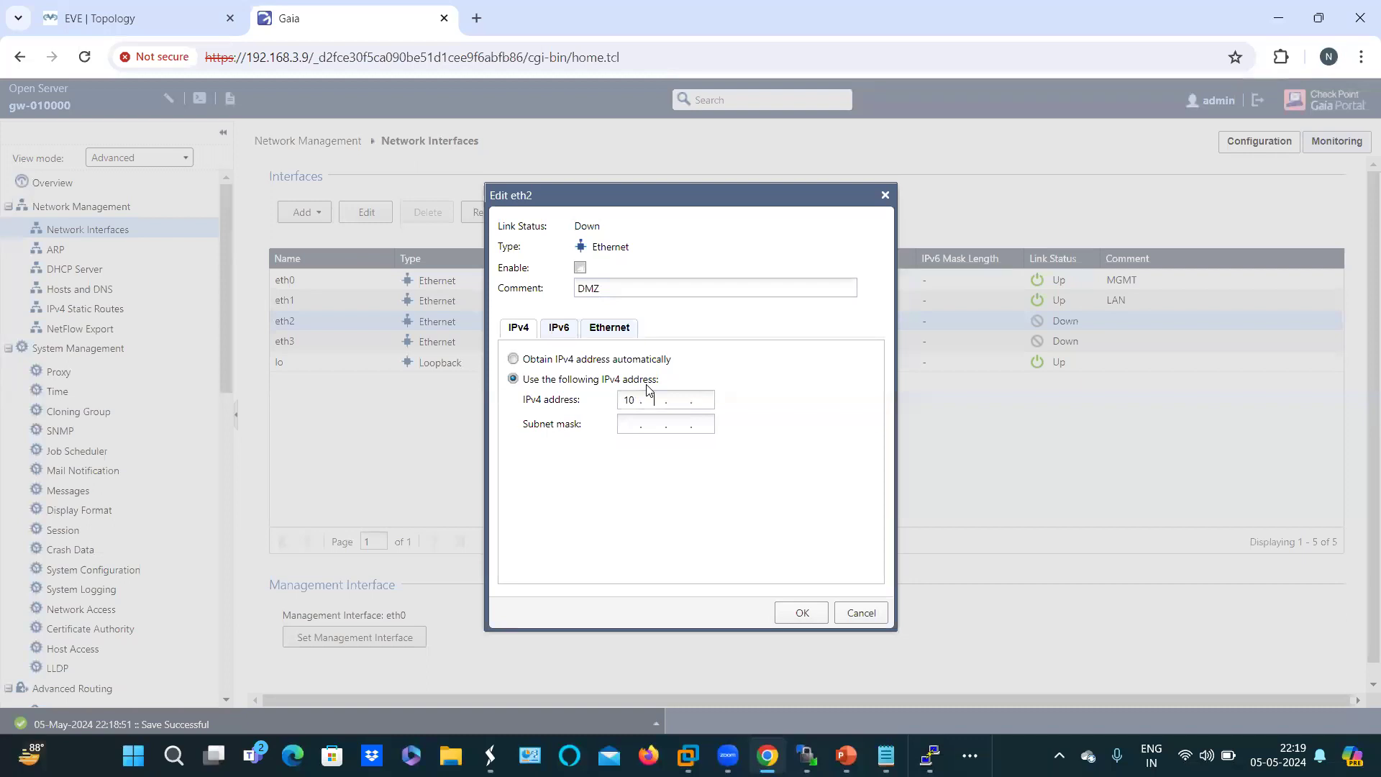
pyautogui.write('3 ')
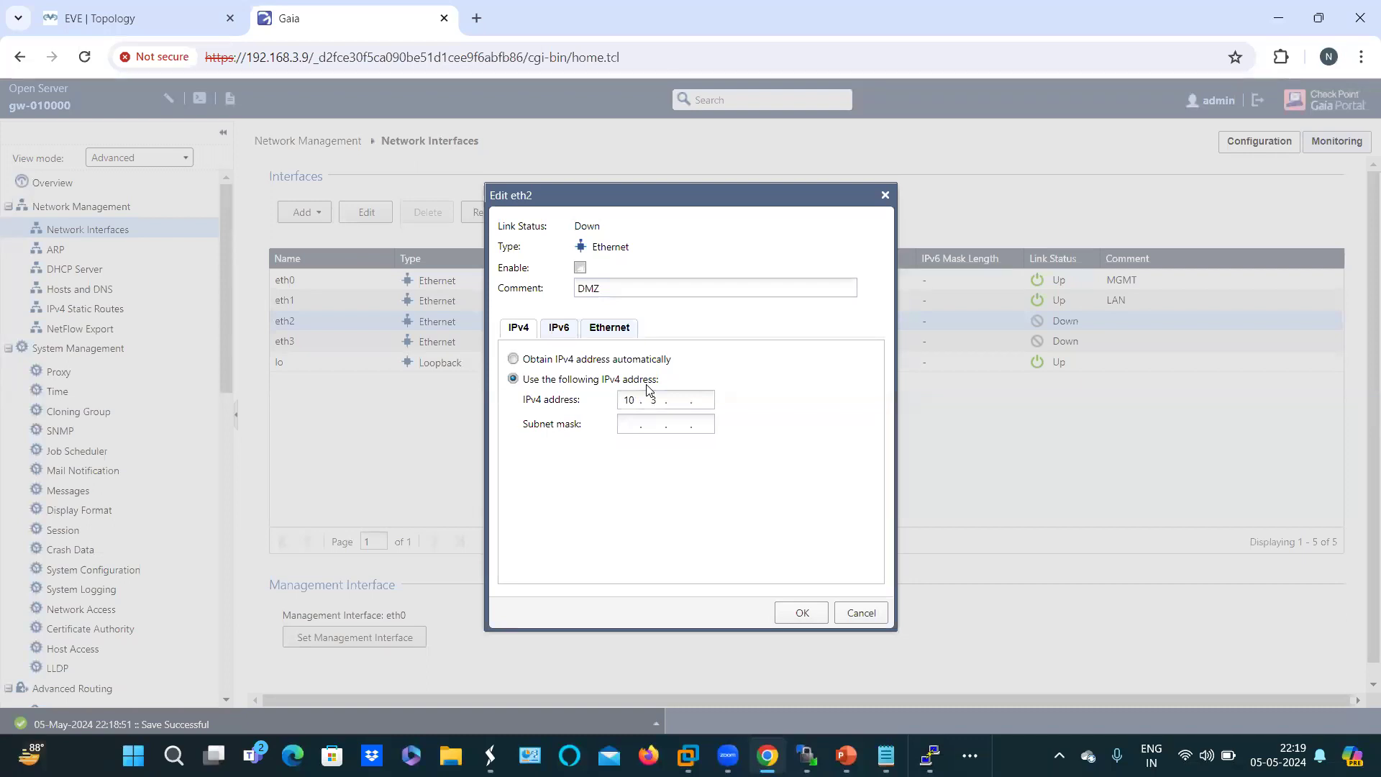
pyautogui.write('1.2.1')
pyautogui.write('25')
pyautogui.write('5')
pyautogui.write('.255')
pyautogui.write('0')
pyautogui.write('2')
pyautogui.write('55')
pyautogui.click(581, 269)
pyautogui.click(800, 614)
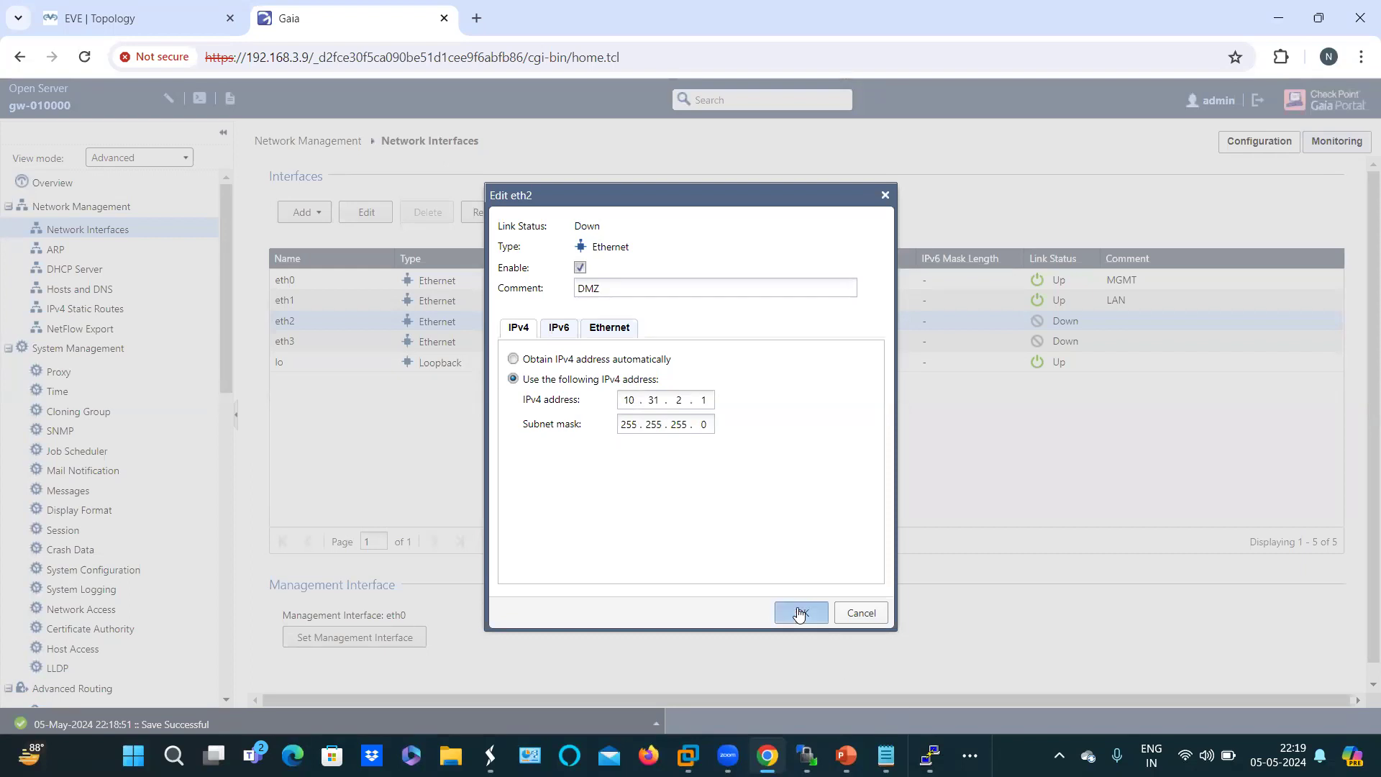
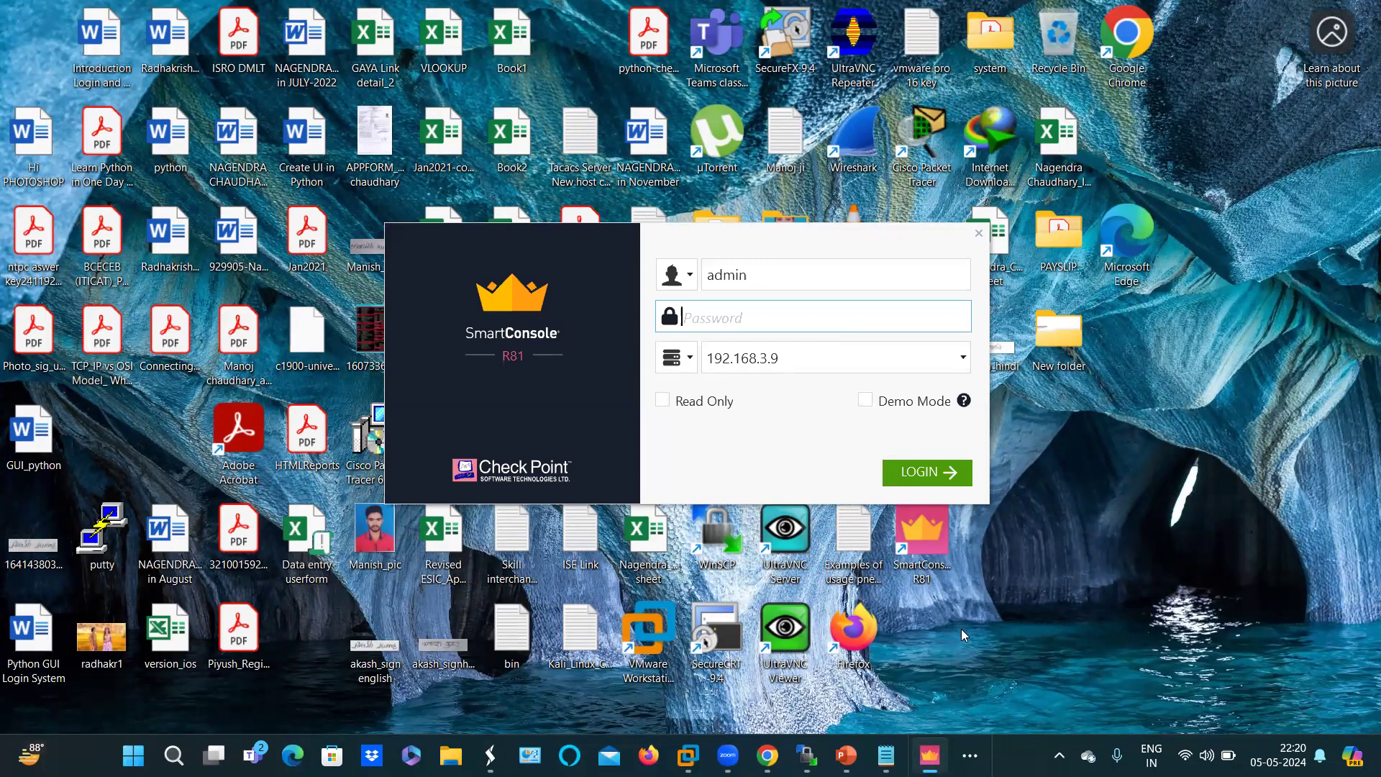
# Step: Return to the Gaia Network Interfaces table showing eth0, eth1 and eth2, dismissing SmartConsole
pyautogui.hotkey('alt', 'Tab')
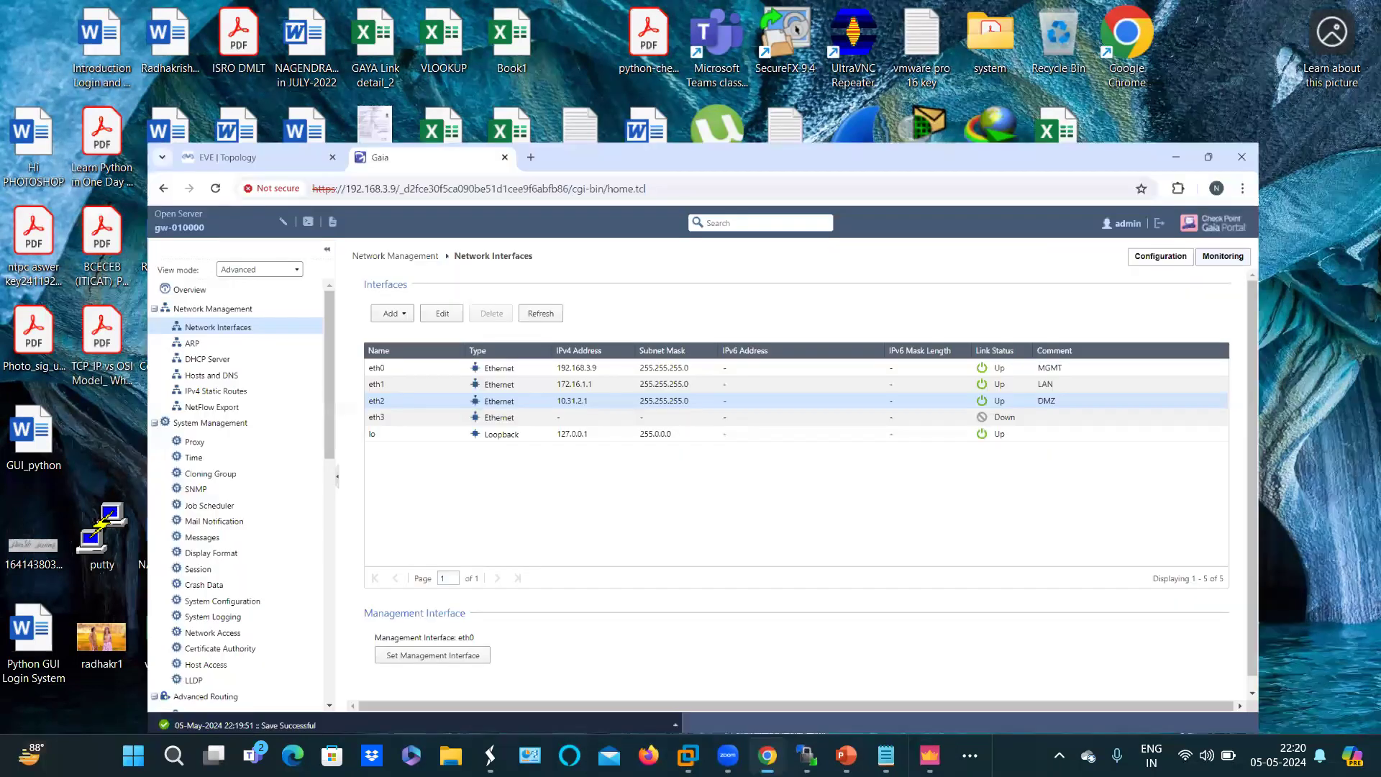
pyautogui.moveTo(886, 756)
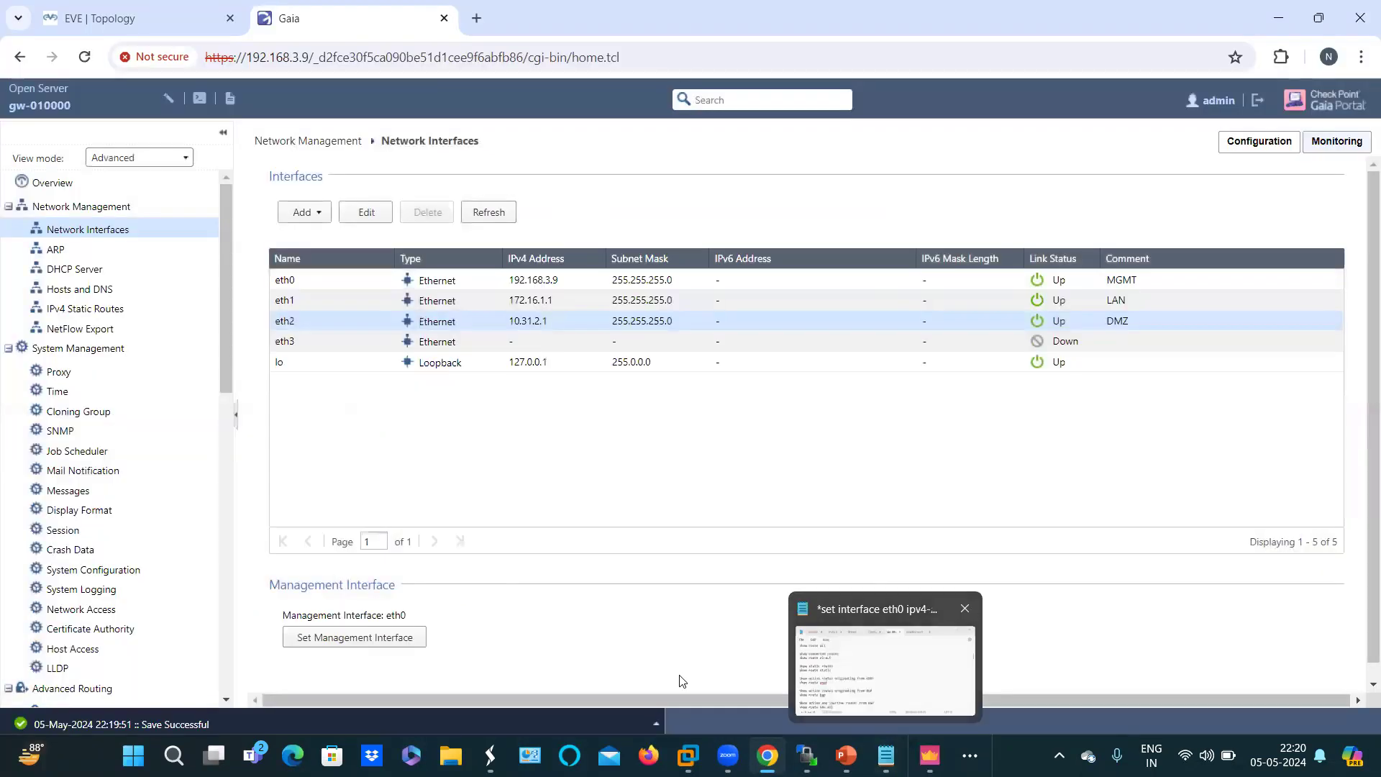
pyautogui.hotkey('alt', 'Tab')
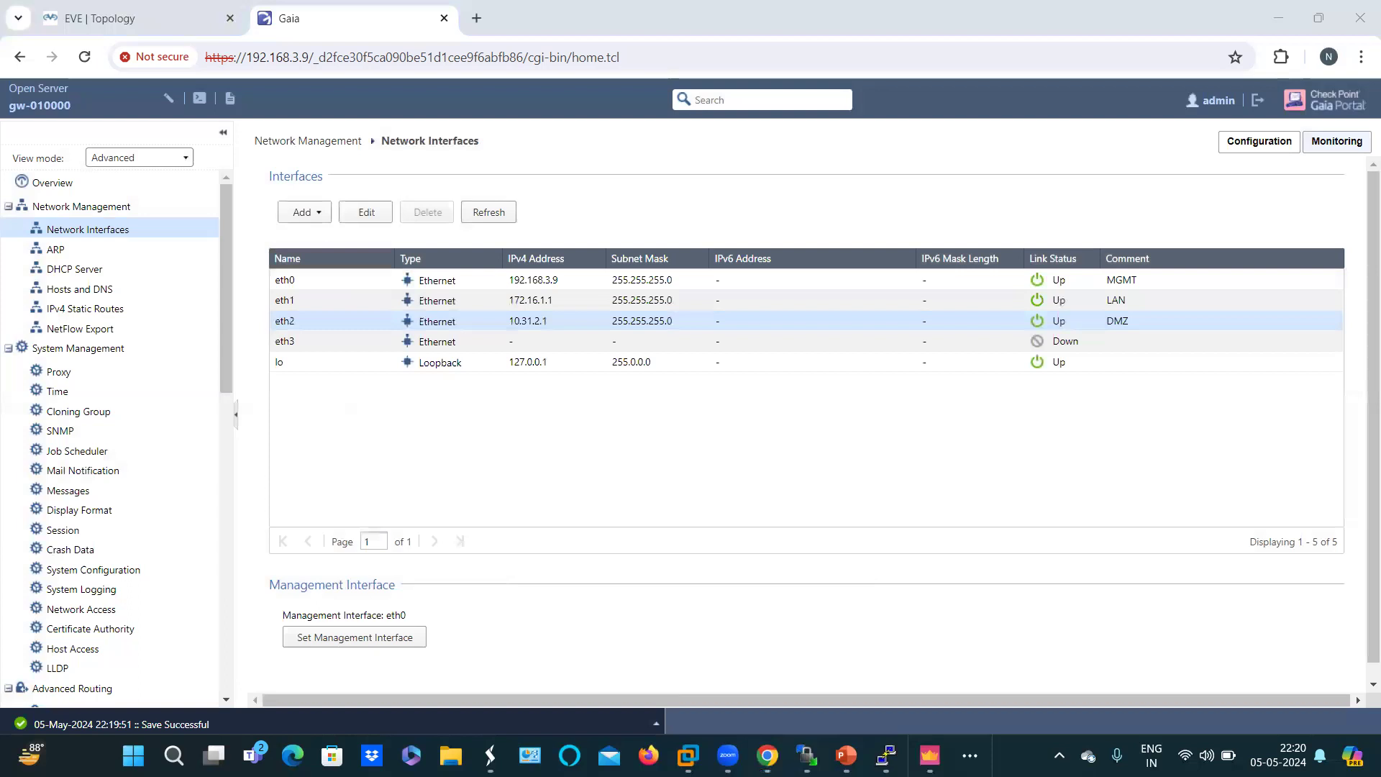
pyautogui.hotkey('alt', 'Tab')
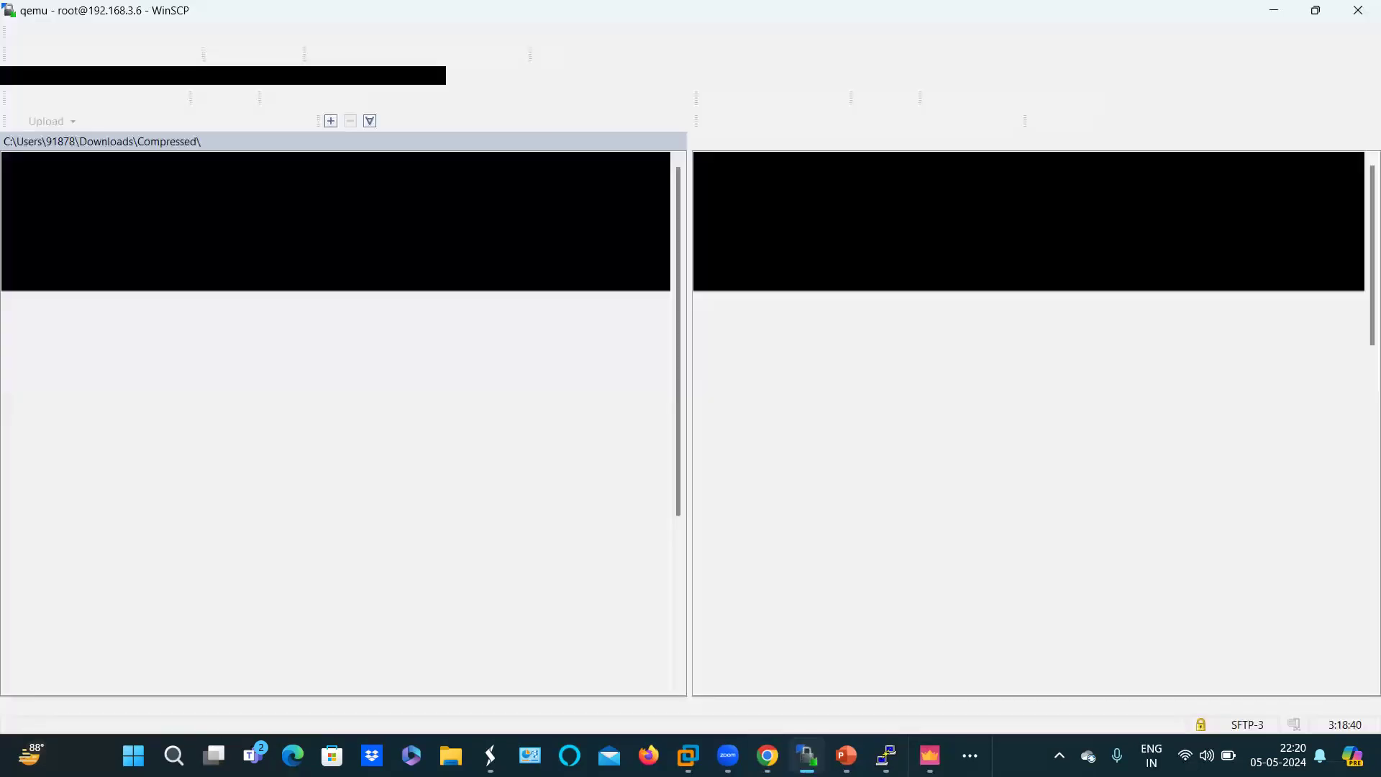
pyautogui.hotkey('alt', 'Tab')
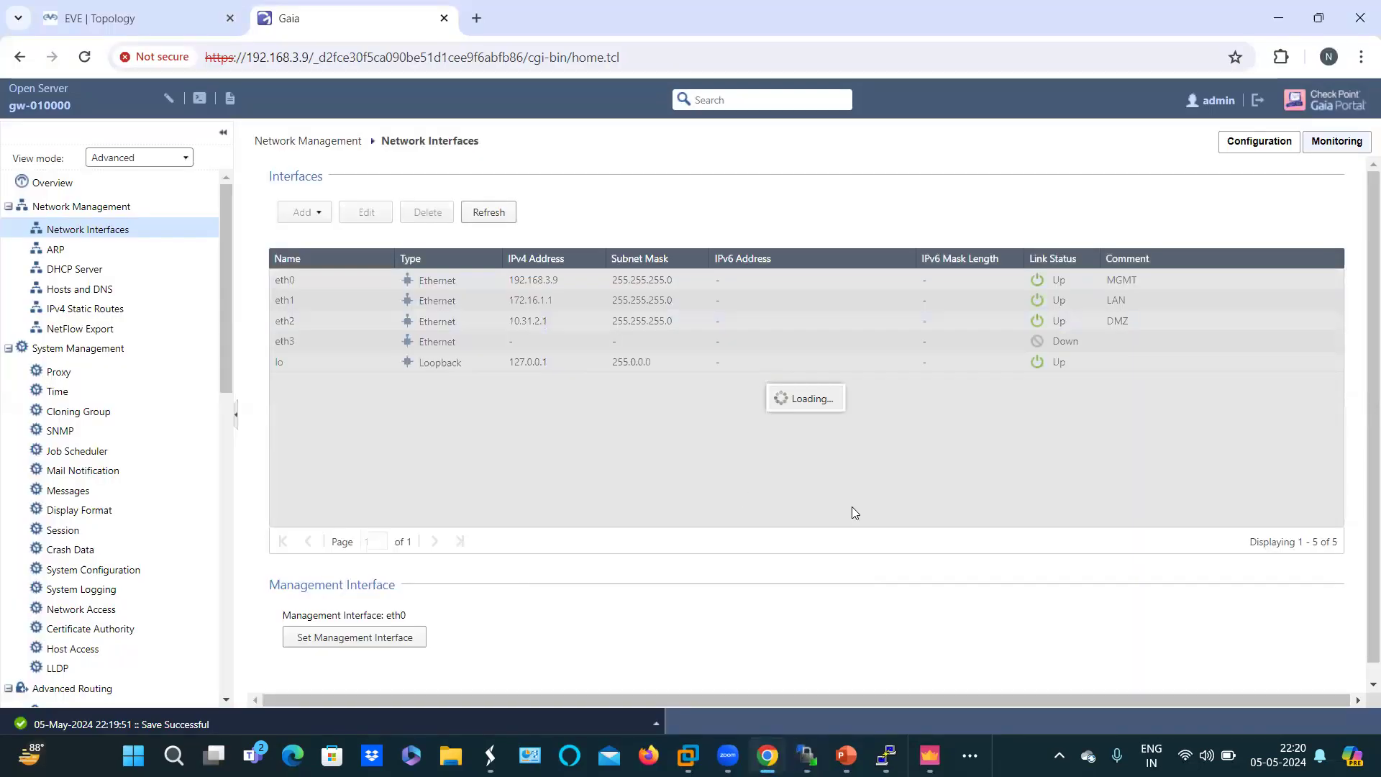
pyautogui.click(928, 754)
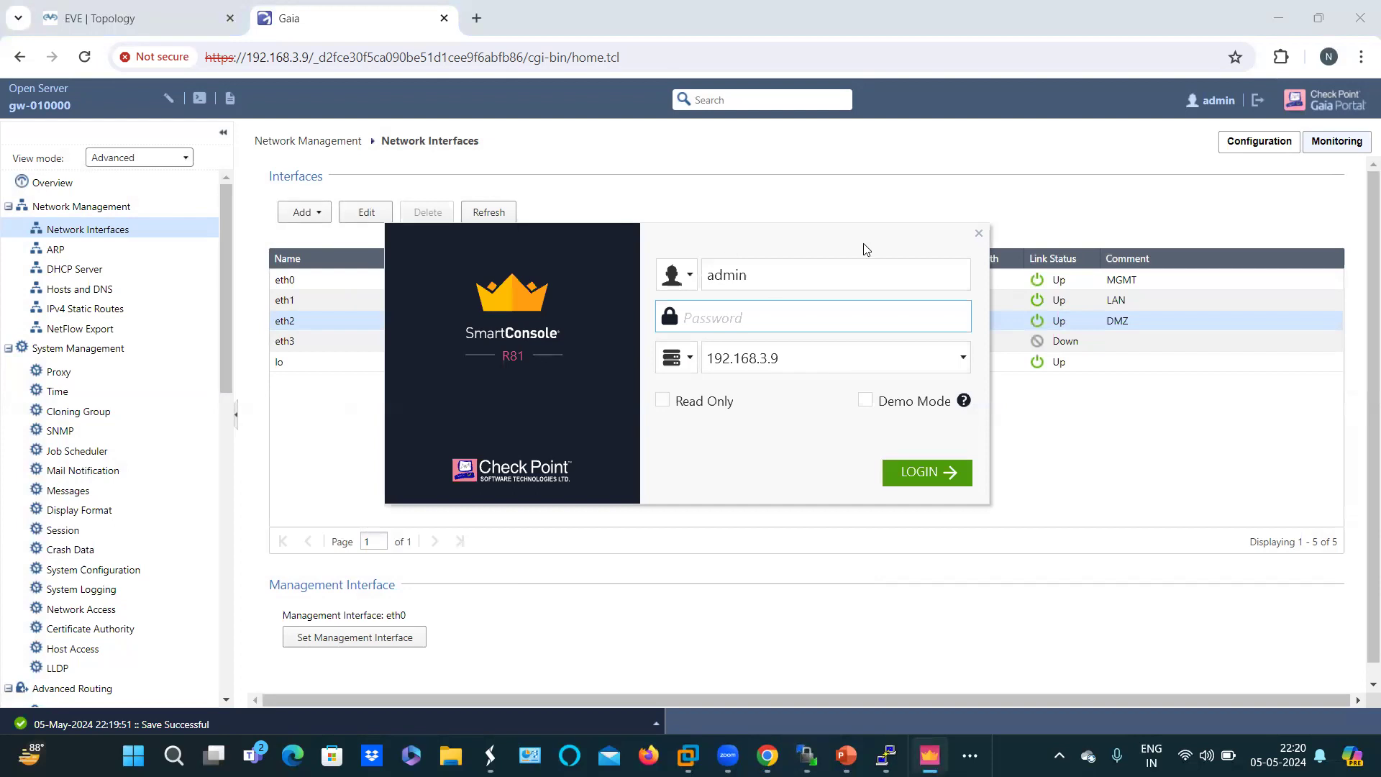
pyautogui.click(442, 101)
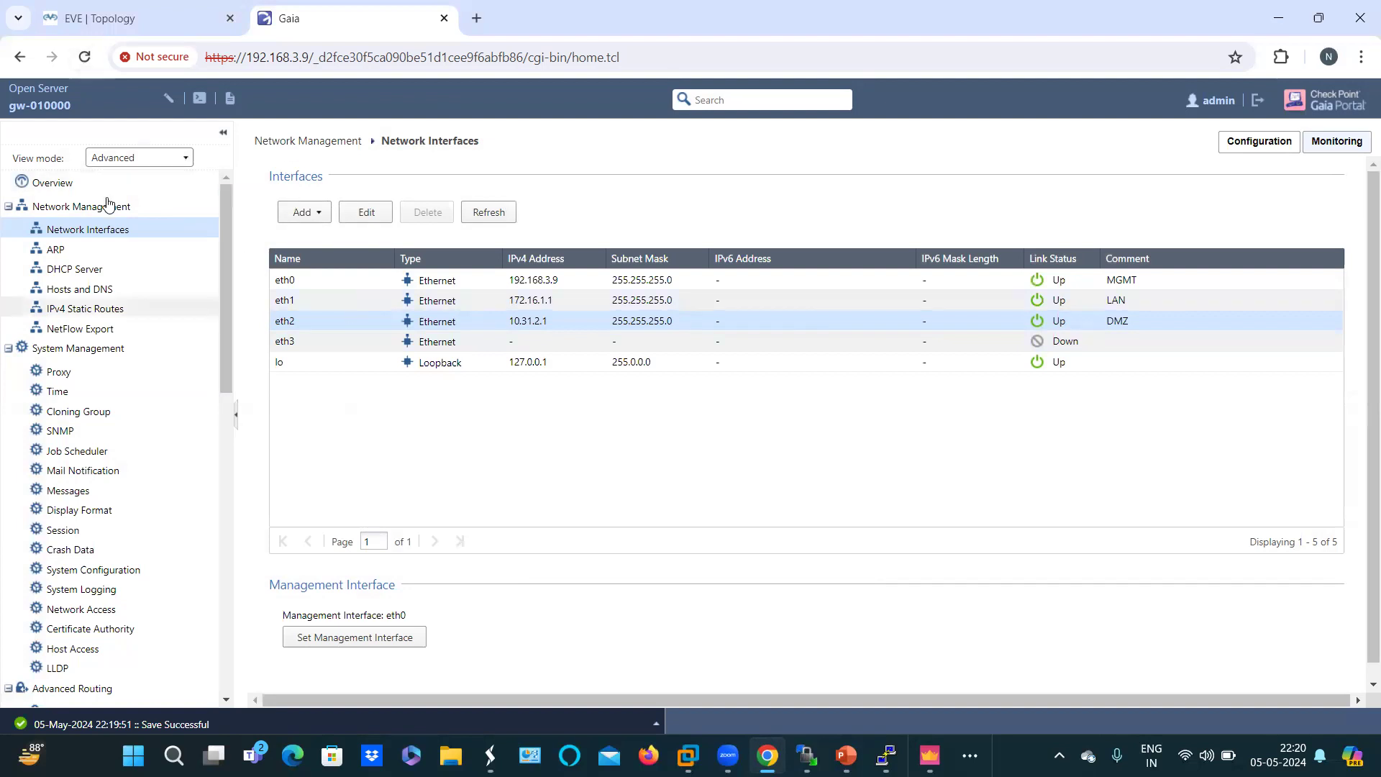
# Step: View the gateway Overview page, hide SmartConsole, and switch to the EVE | Topology tab
pyautogui.click(63, 185)
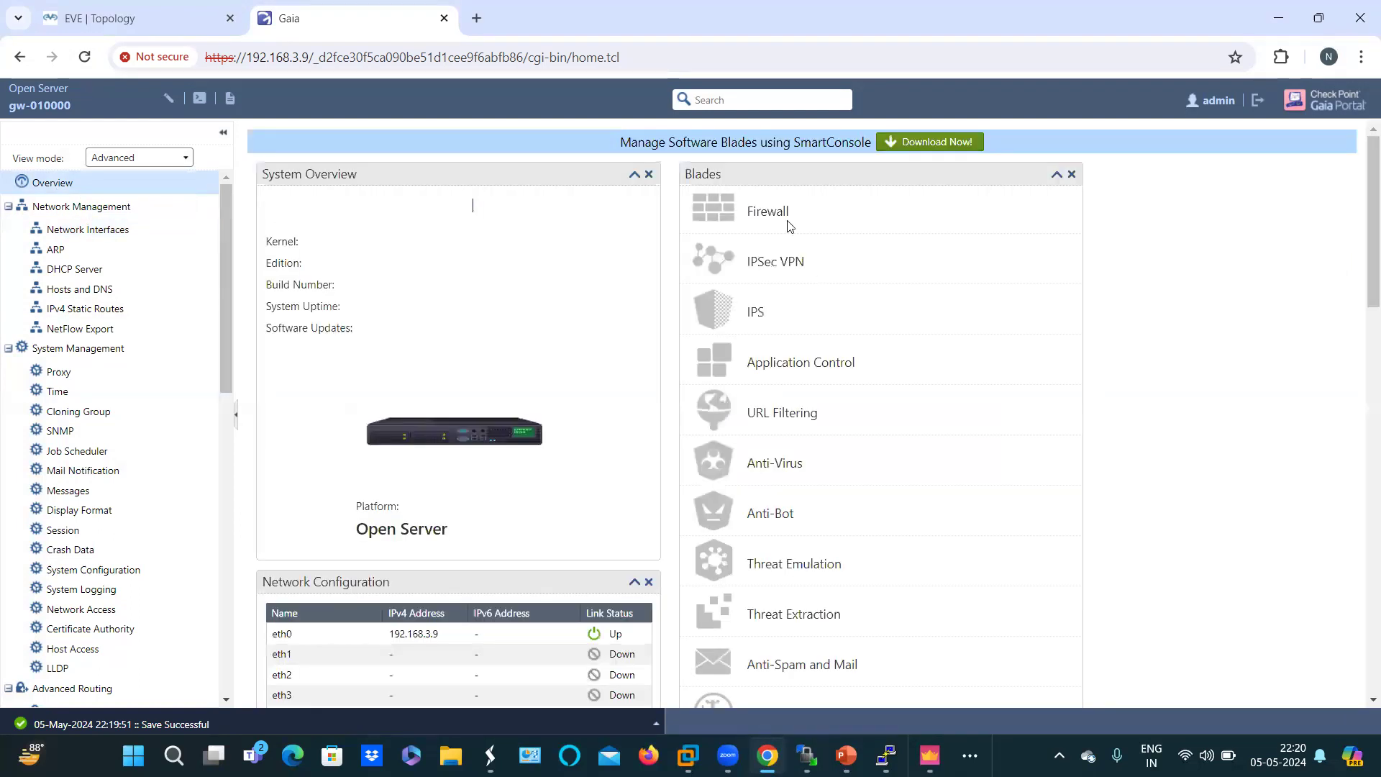
pyautogui.moveTo(787, 222); pyautogui.dragTo(874, 436)
pyautogui.click(928, 383)
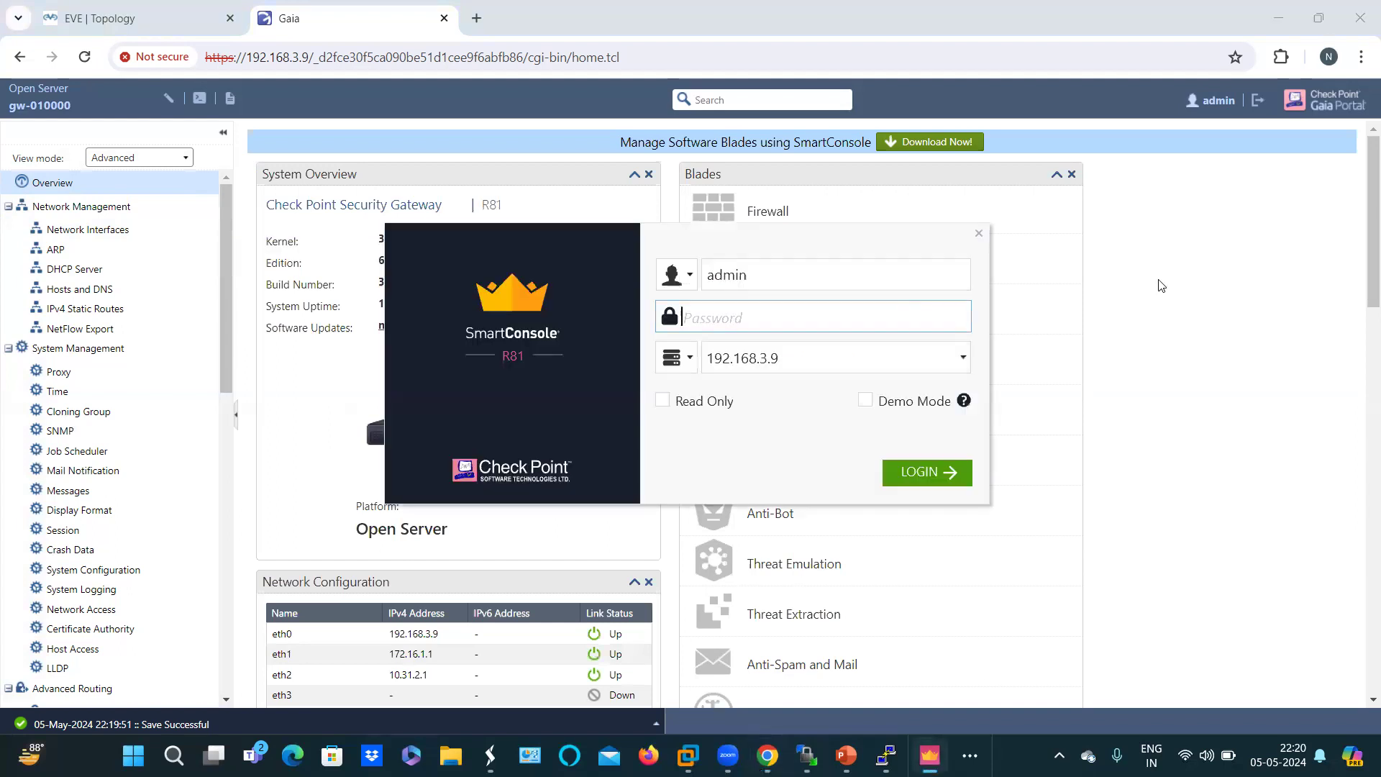
pyautogui.click(1033, 285)
pyautogui.click(130, 18)
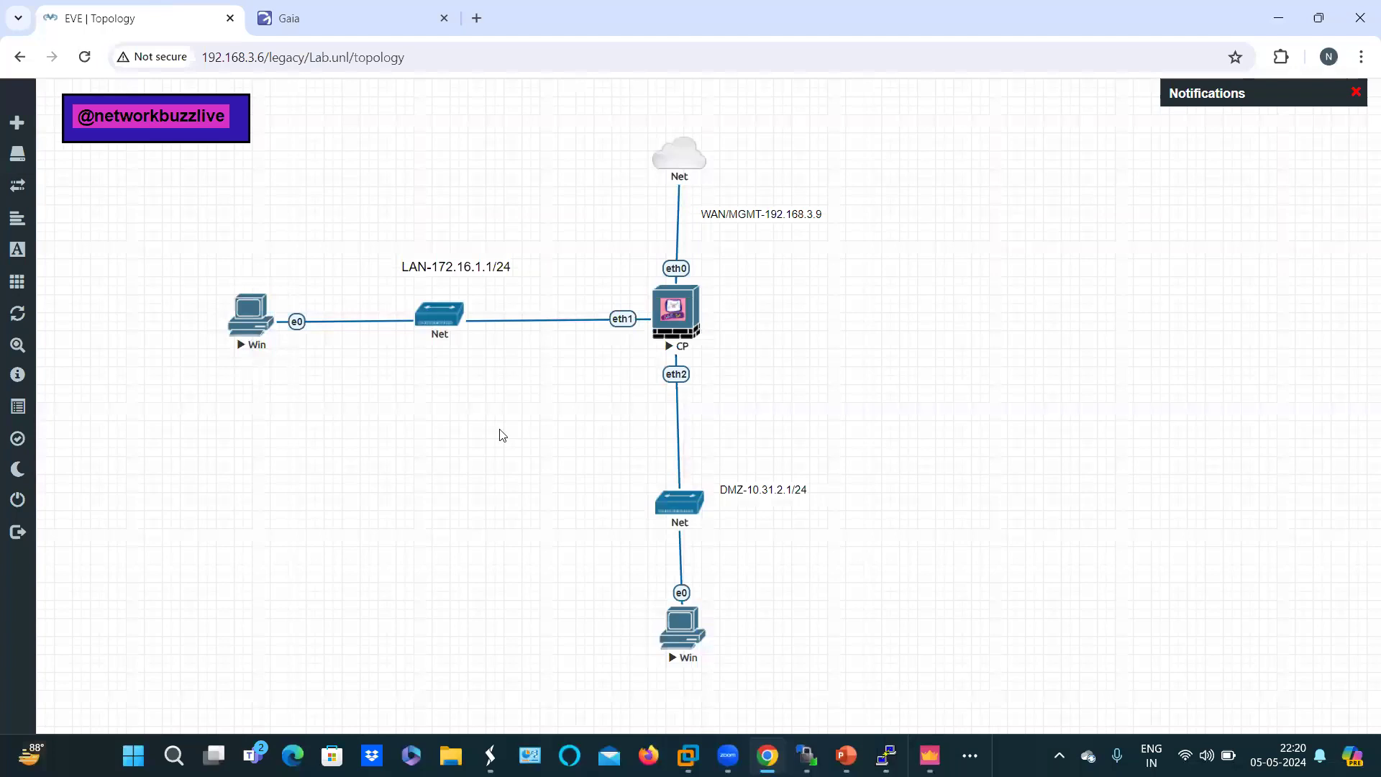
pyautogui.click(249, 326)
pyautogui.click(708, 196)
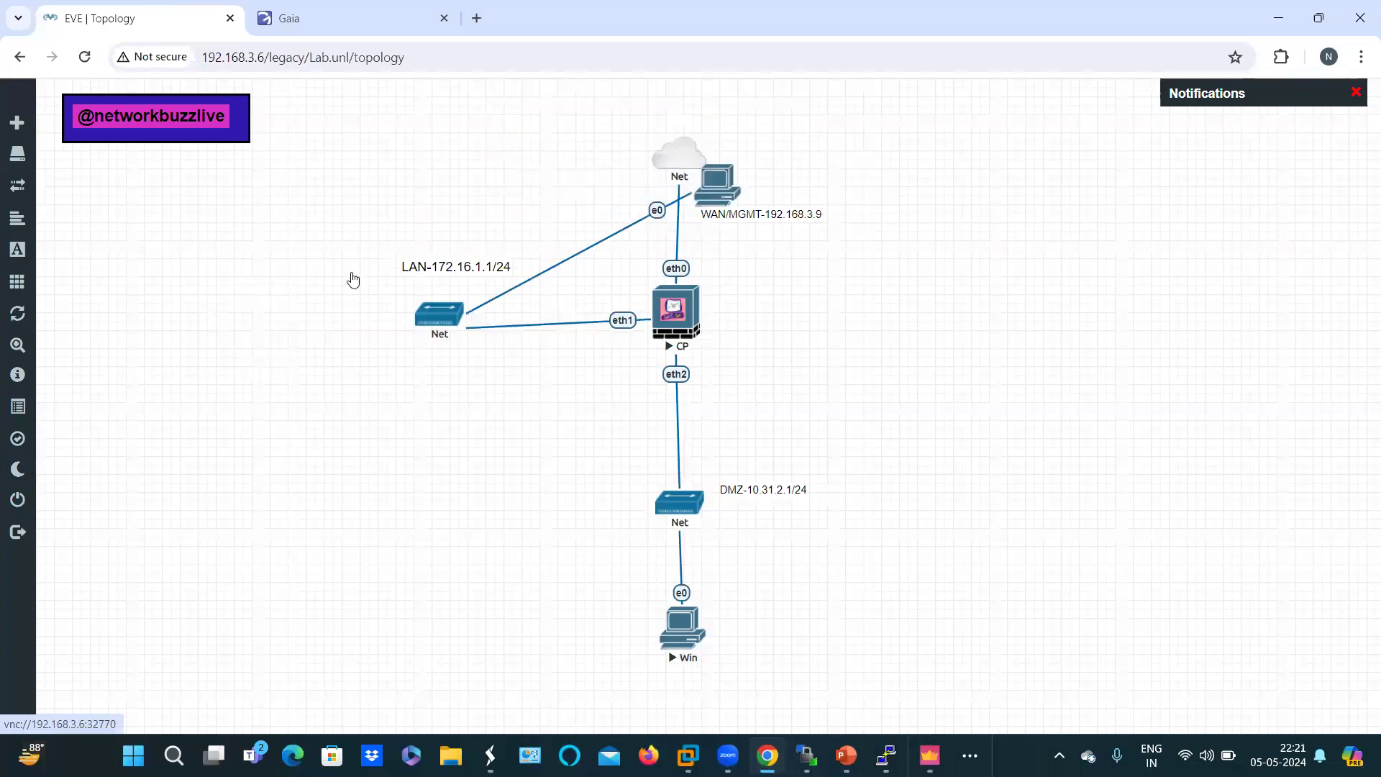
pyautogui.click(245, 331)
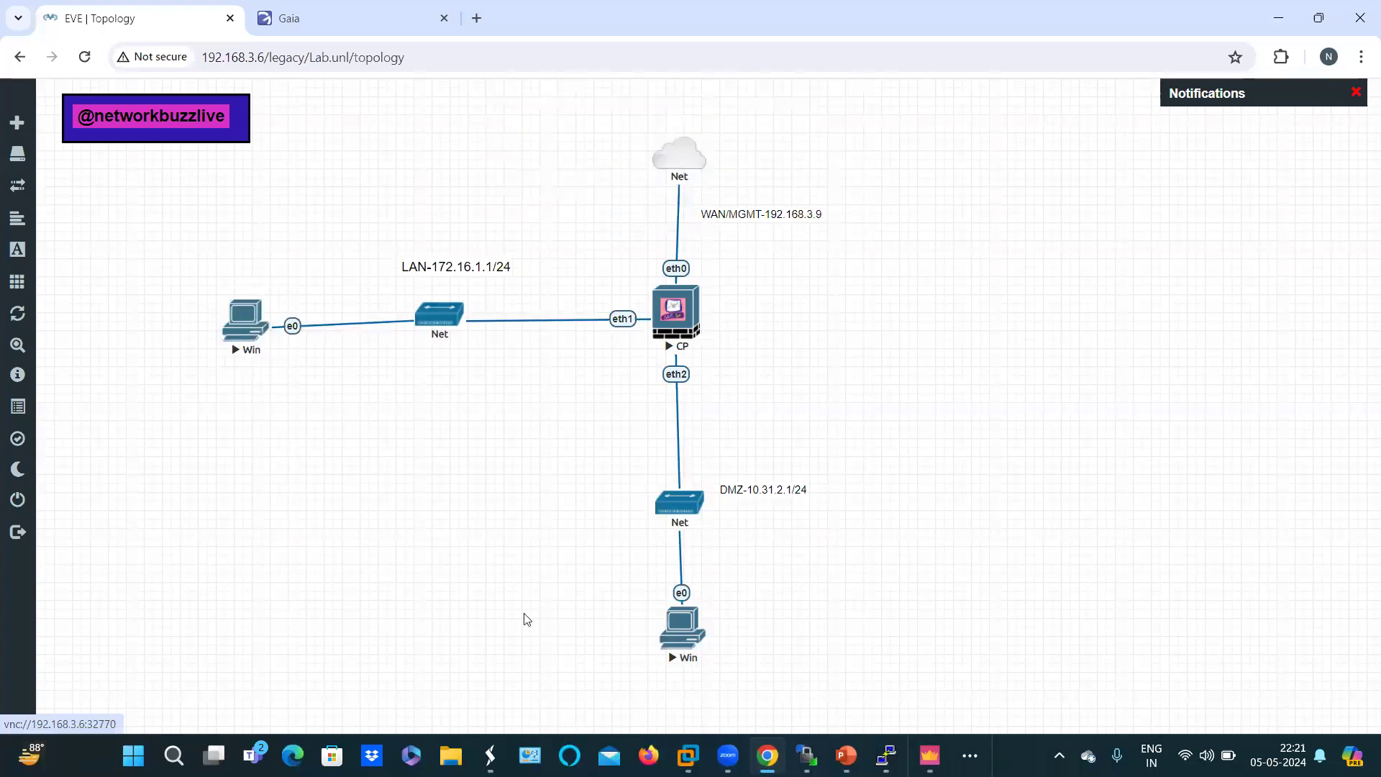
pyautogui.moveTo(806, 755)
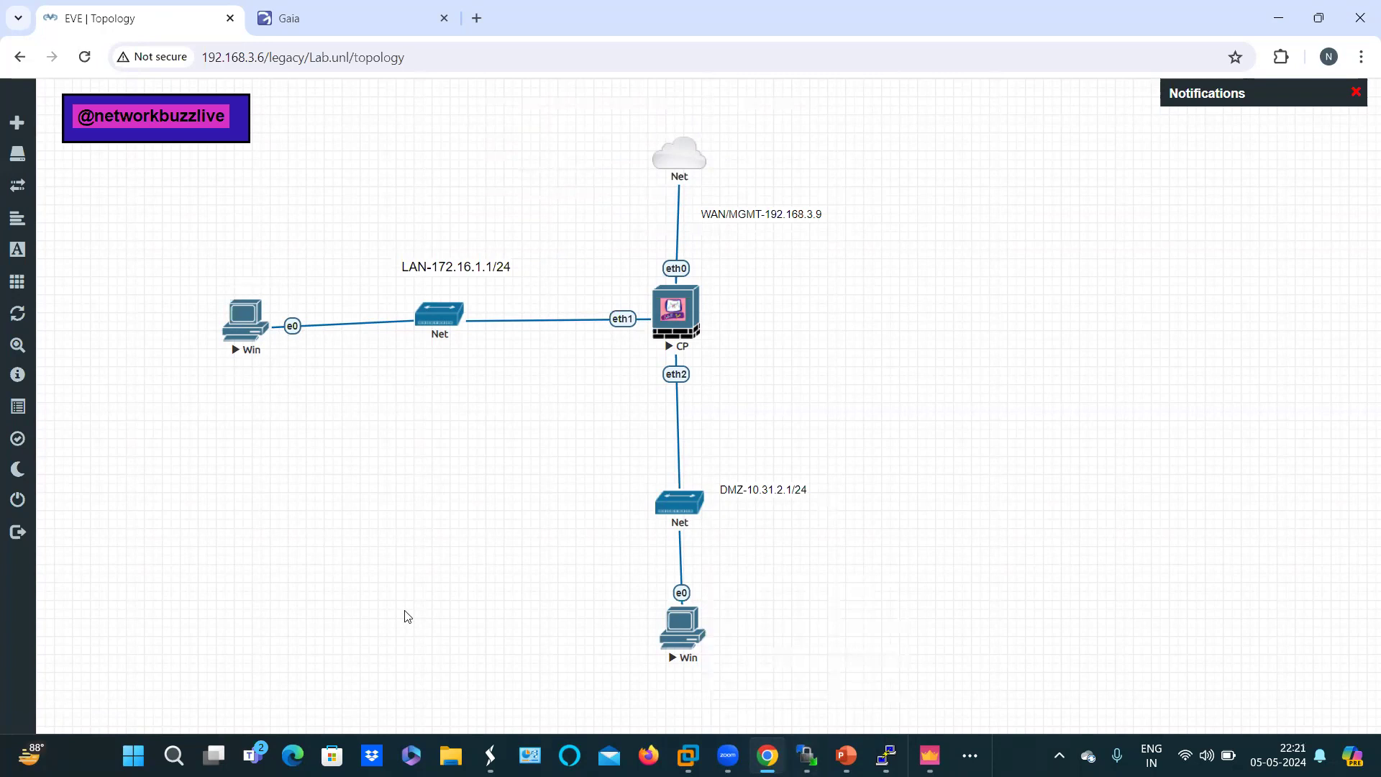
# Step: Open the Win node console and rerun the previous ping command
pyautogui.click(709, 662)
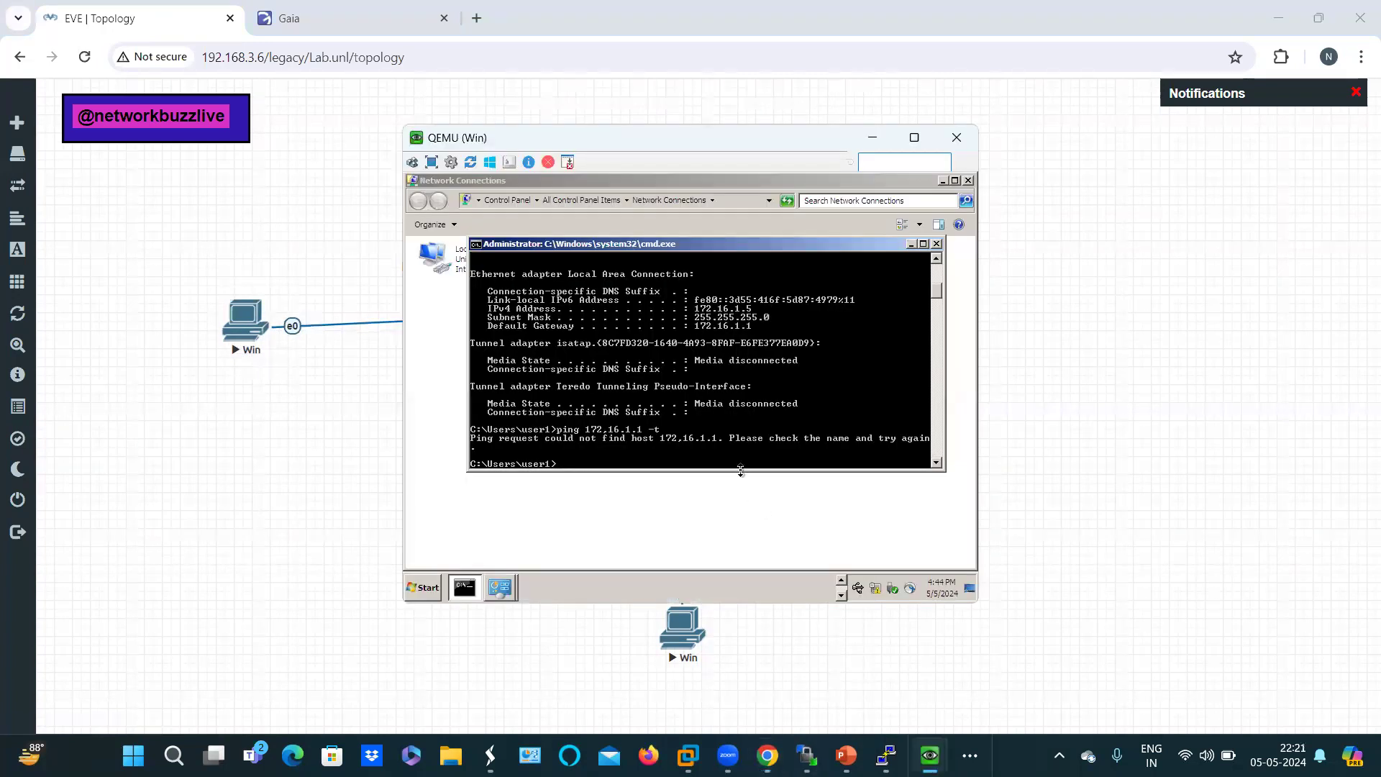
pyautogui.press('Up')
pyautogui.press('Return')
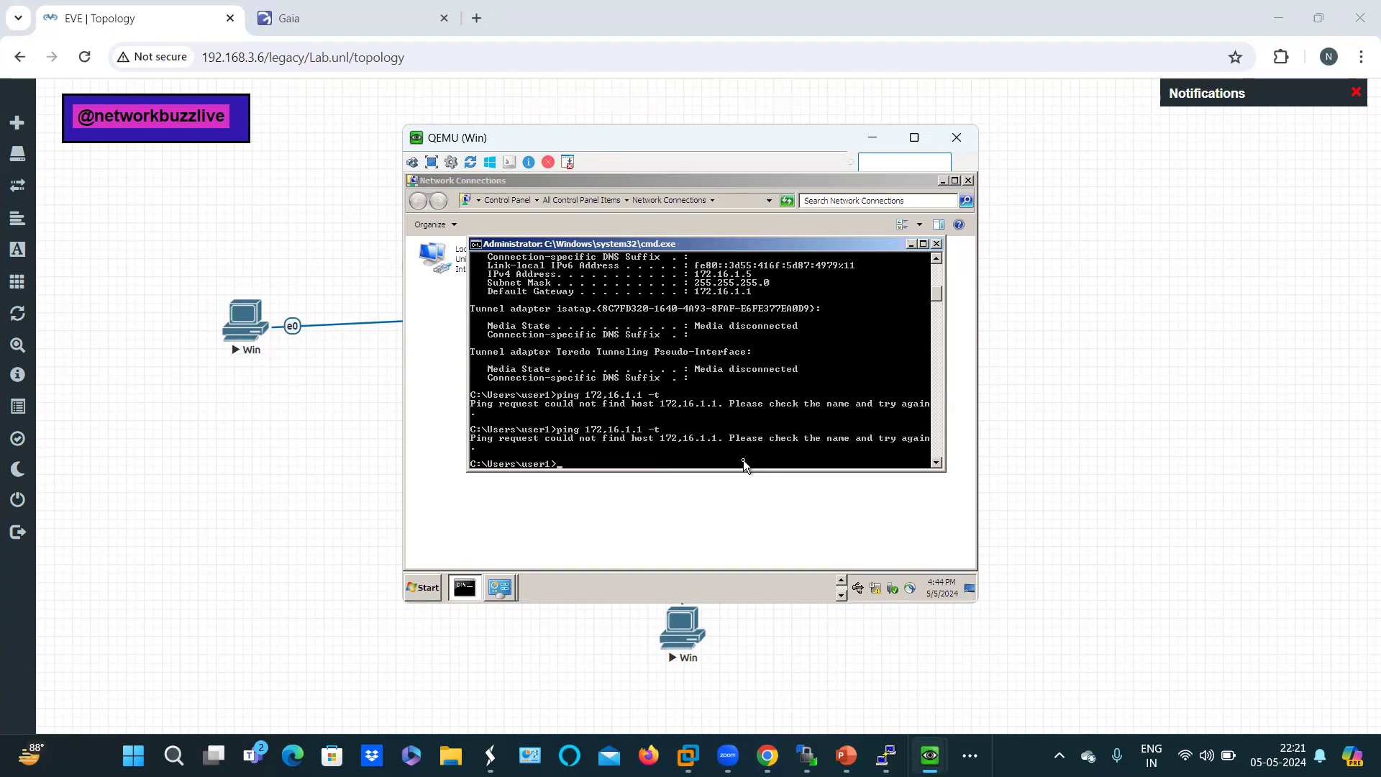
# Step: Correct the command to 'ping 172.16.1.1 -t', run it continuously, and minimise the console
pyautogui.press('Up')
pyautogui.press('BackSpace')
pyautogui.write('2')
pyautogui.press('Delete')
pyautogui.write('.16.1.1 -t')
pyautogui.press('Return')
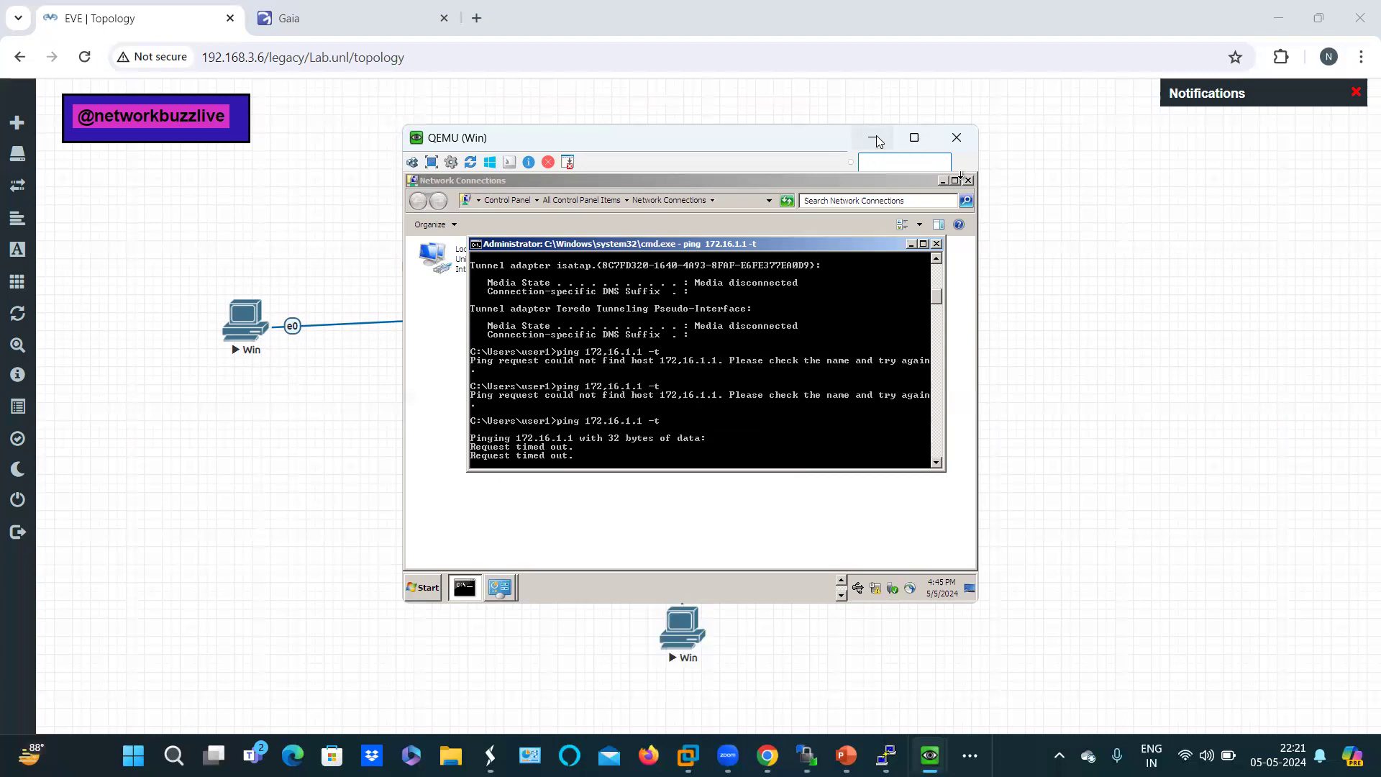
pyautogui.click(876, 137)
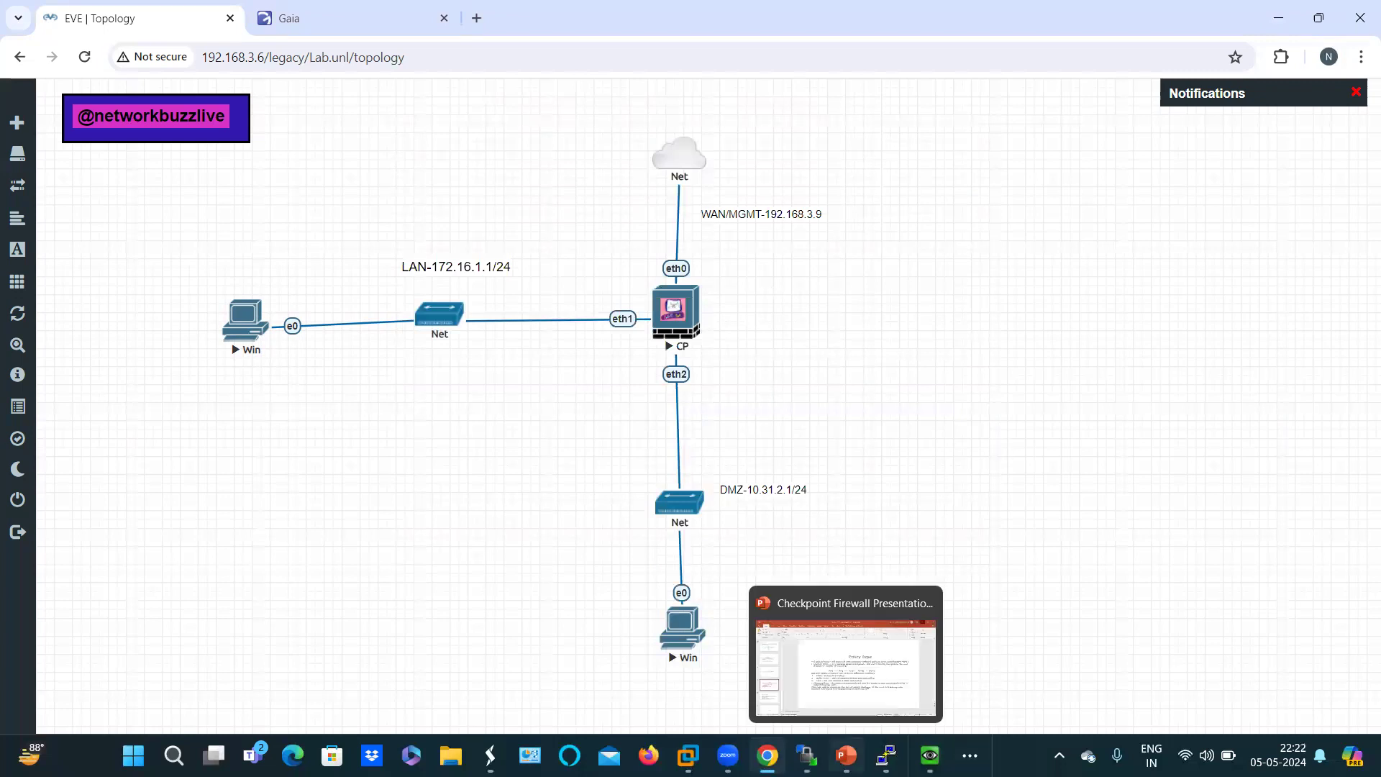
# Step: Log in to SmartConsole as admin at 192.168.3.9 with the password, then go back after it fails
pyautogui.click(969, 755)
pyautogui.click(991, 704)
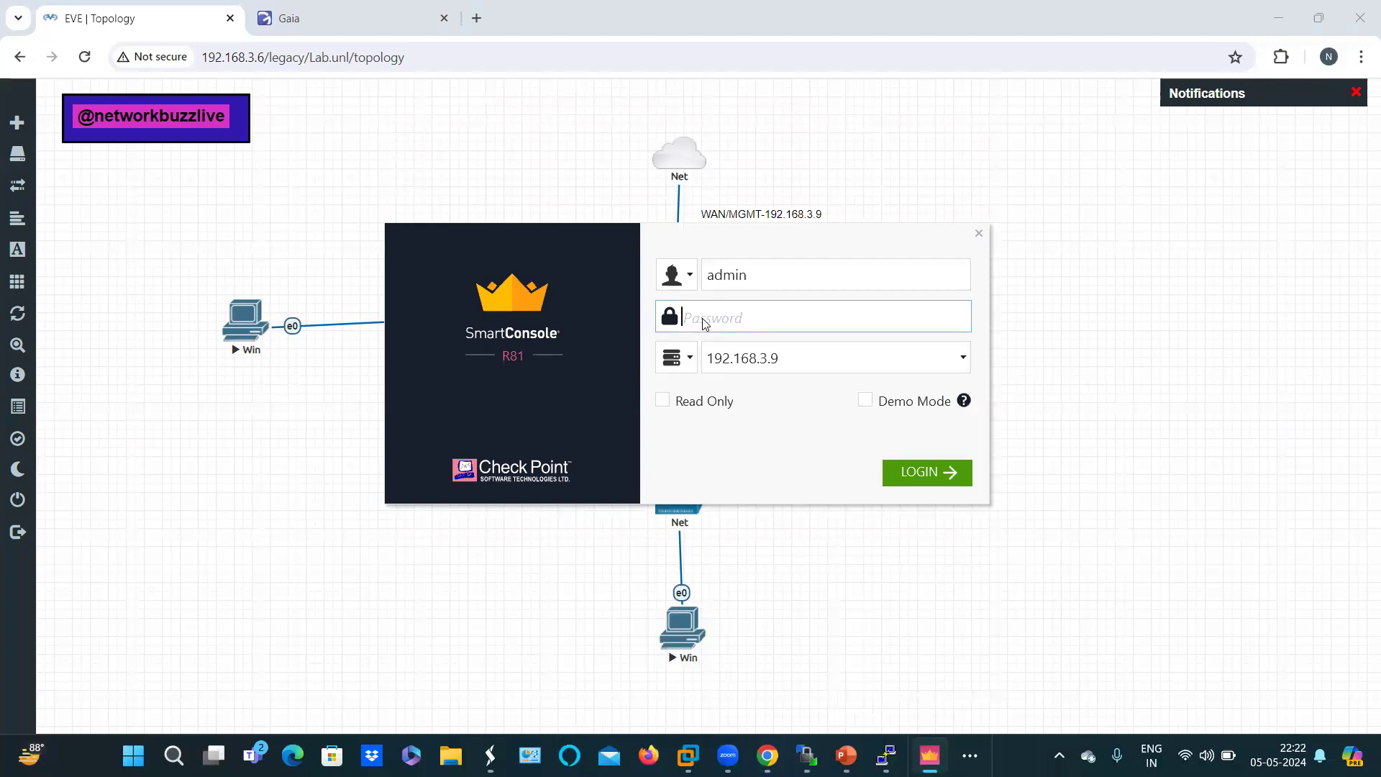
pyautogui.write('admin123')
pyautogui.click(911, 473)
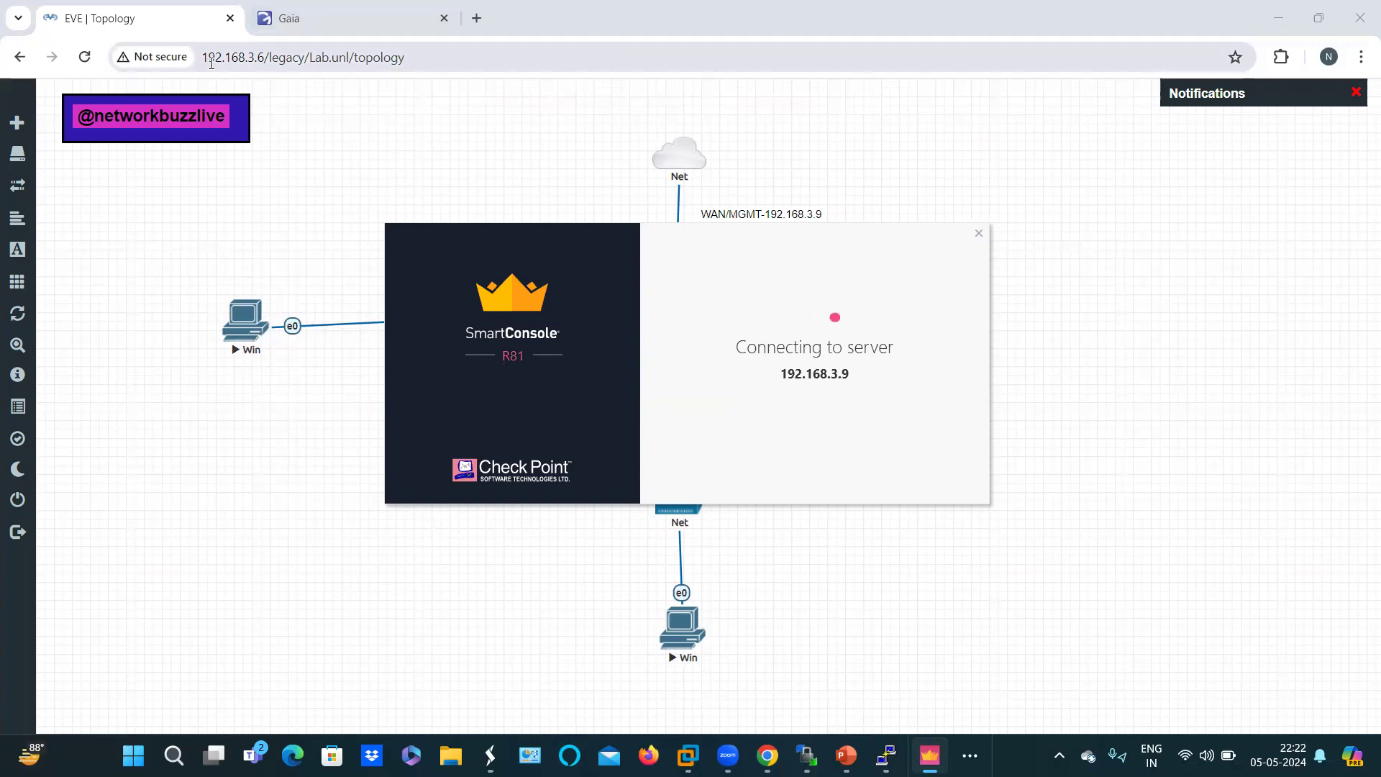
pyautogui.click(330, 23)
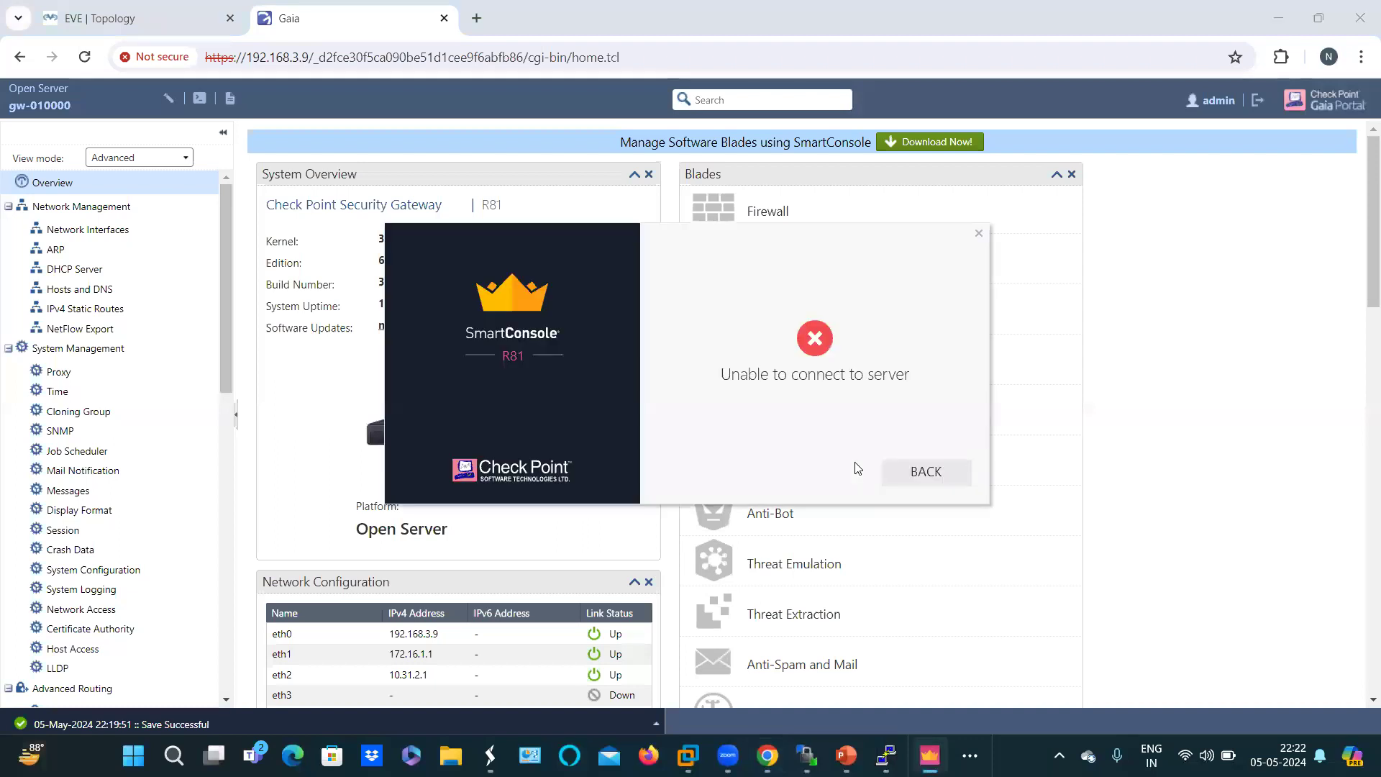
pyautogui.click(923, 476)
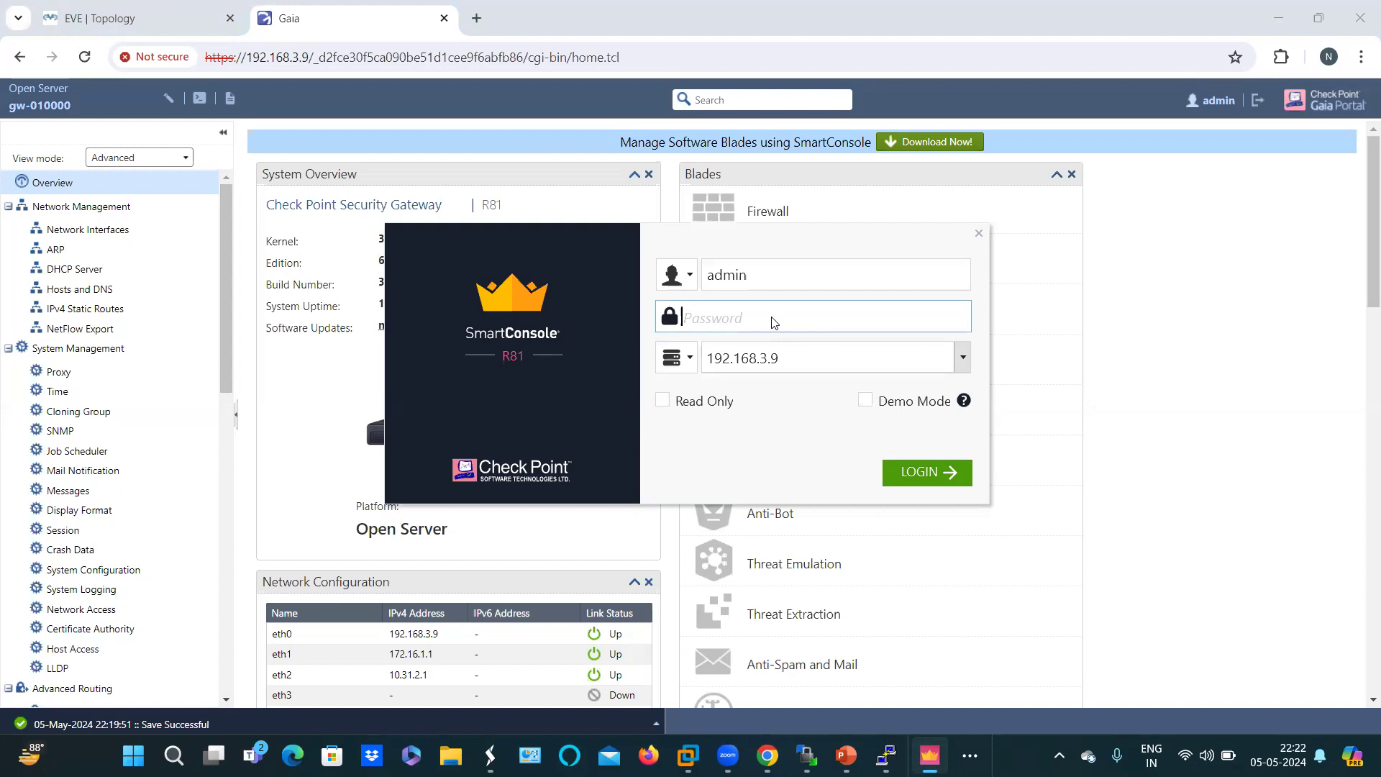
# Step: Re-enter username admin, server 192.168.3.9 and the password, log in, and go back after the error
pyautogui.press('Tab')
pyautogui.write('adm')
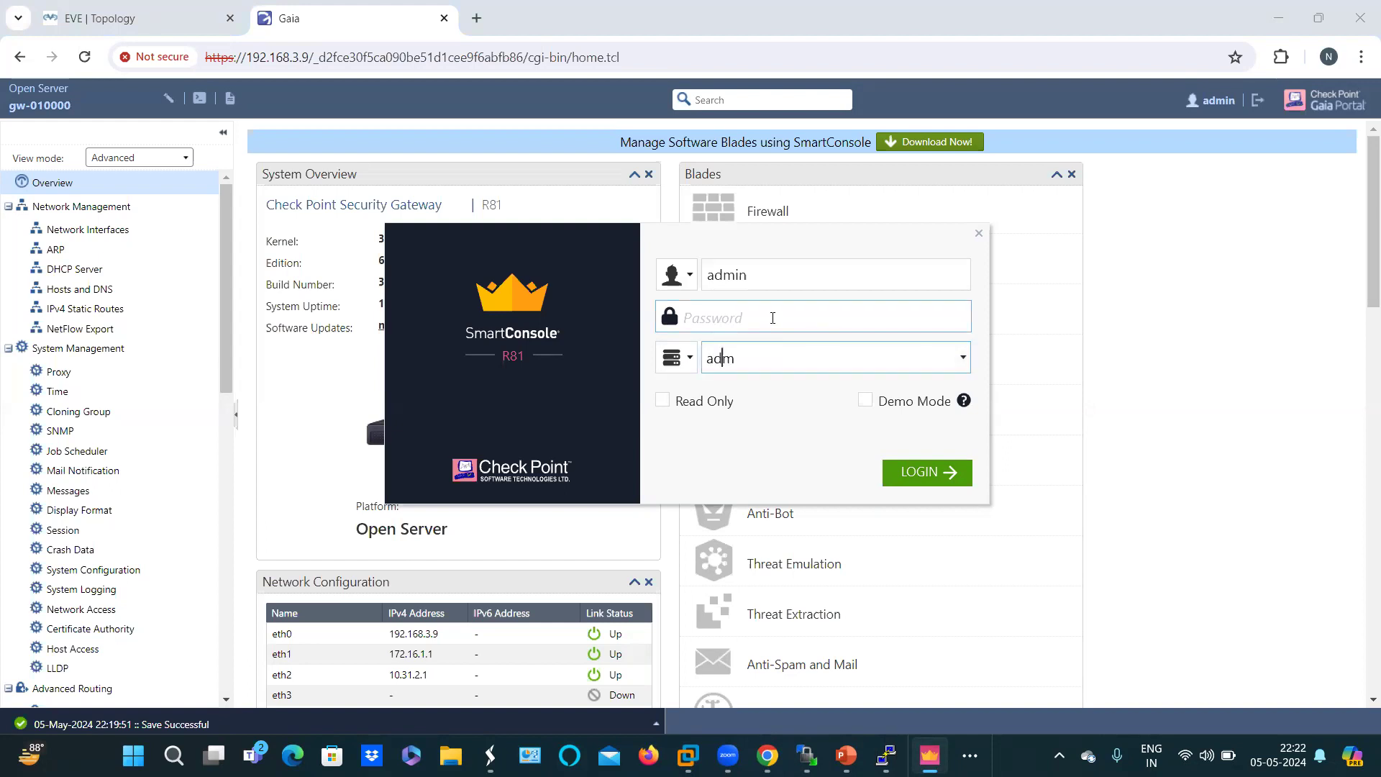
pyautogui.write('in')
pyautogui.press('BackSpace')
pyautogui.press('BackSpace')
pyautogui.press('BackSpace')
pyautogui.press('BackSpace')
pyautogui.press('BackSpace')
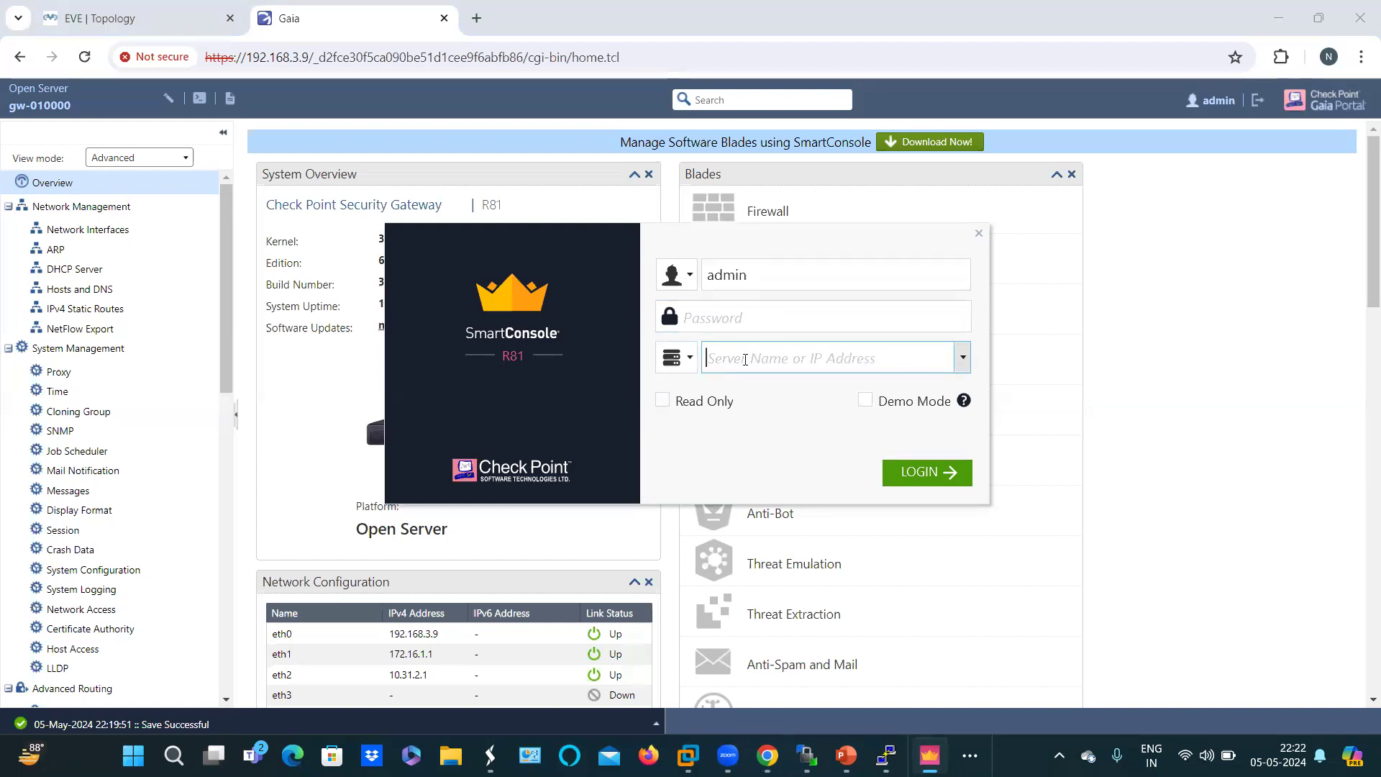
pyautogui.write('192.1')
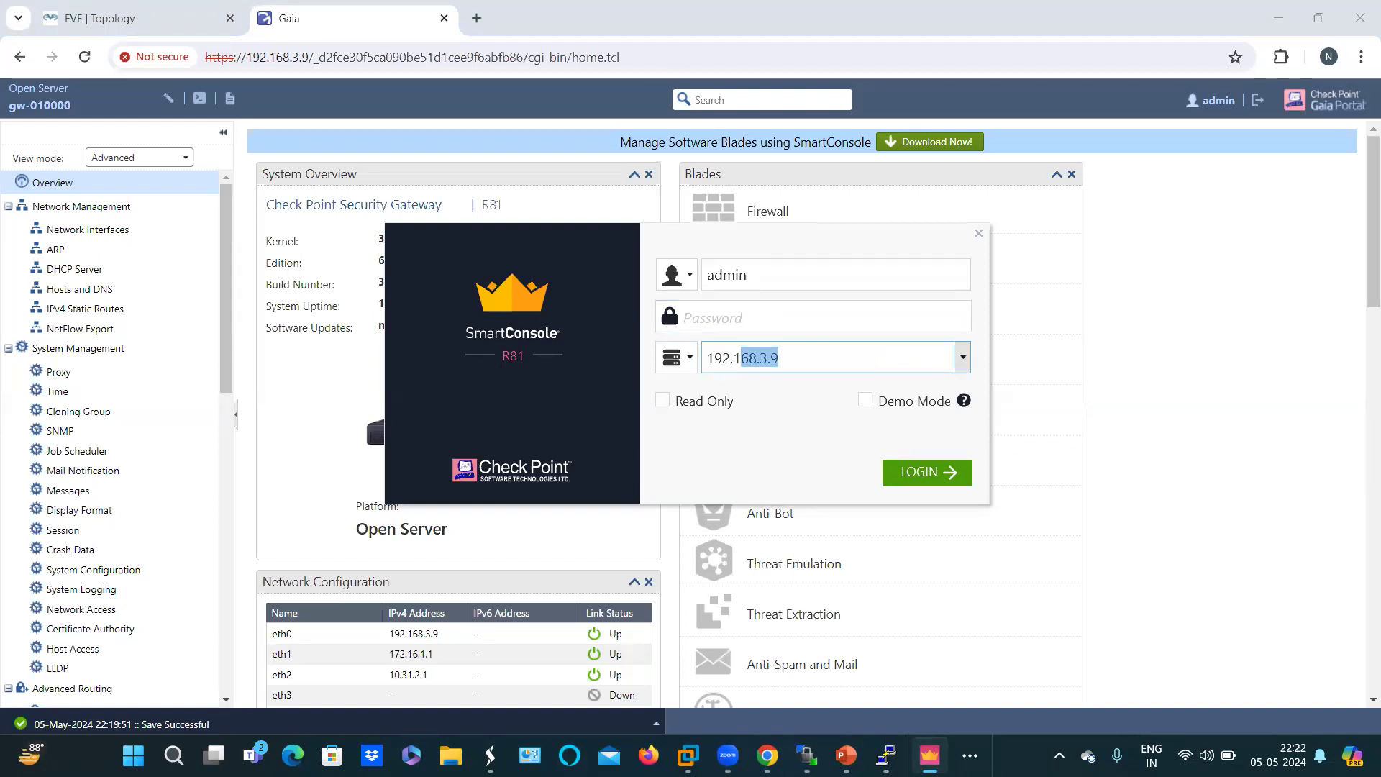
pyautogui.write('68.3.9')
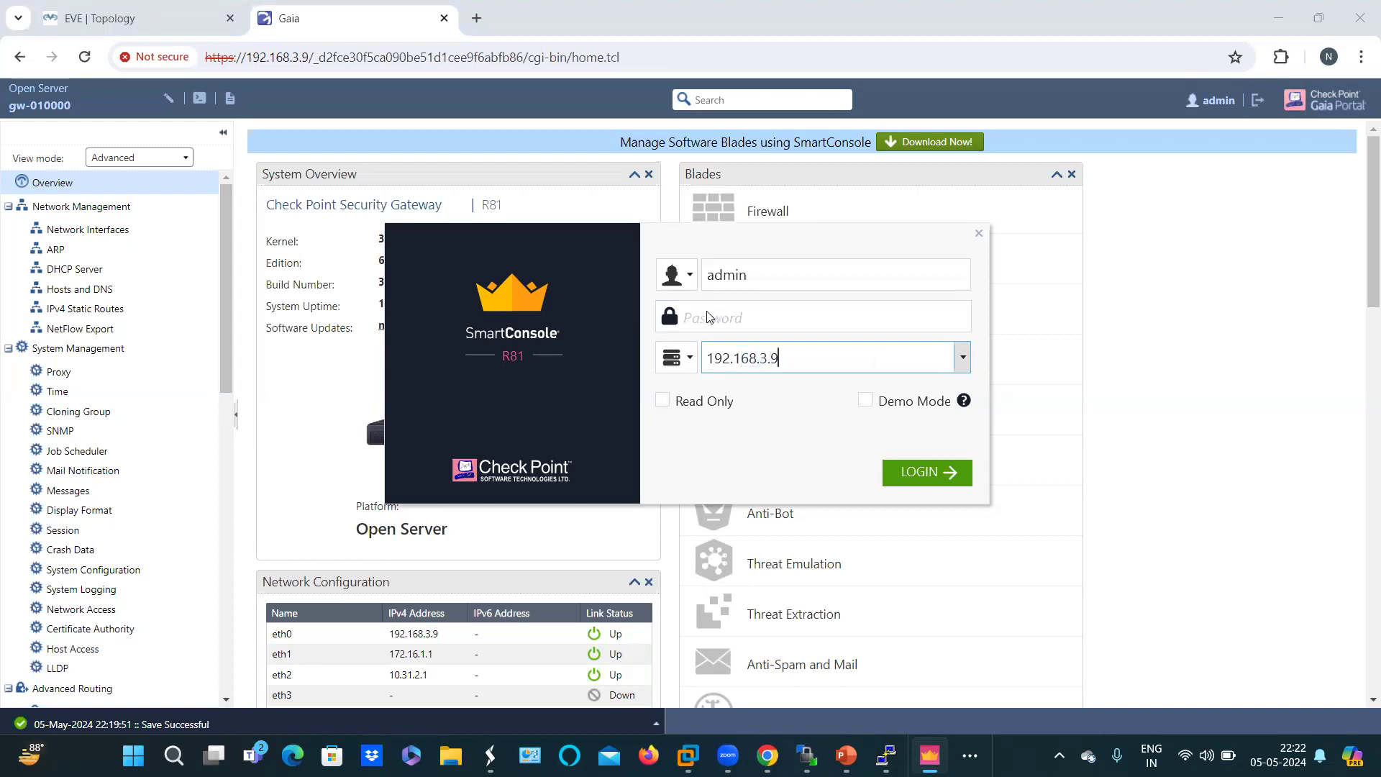
pyautogui.click(710, 318)
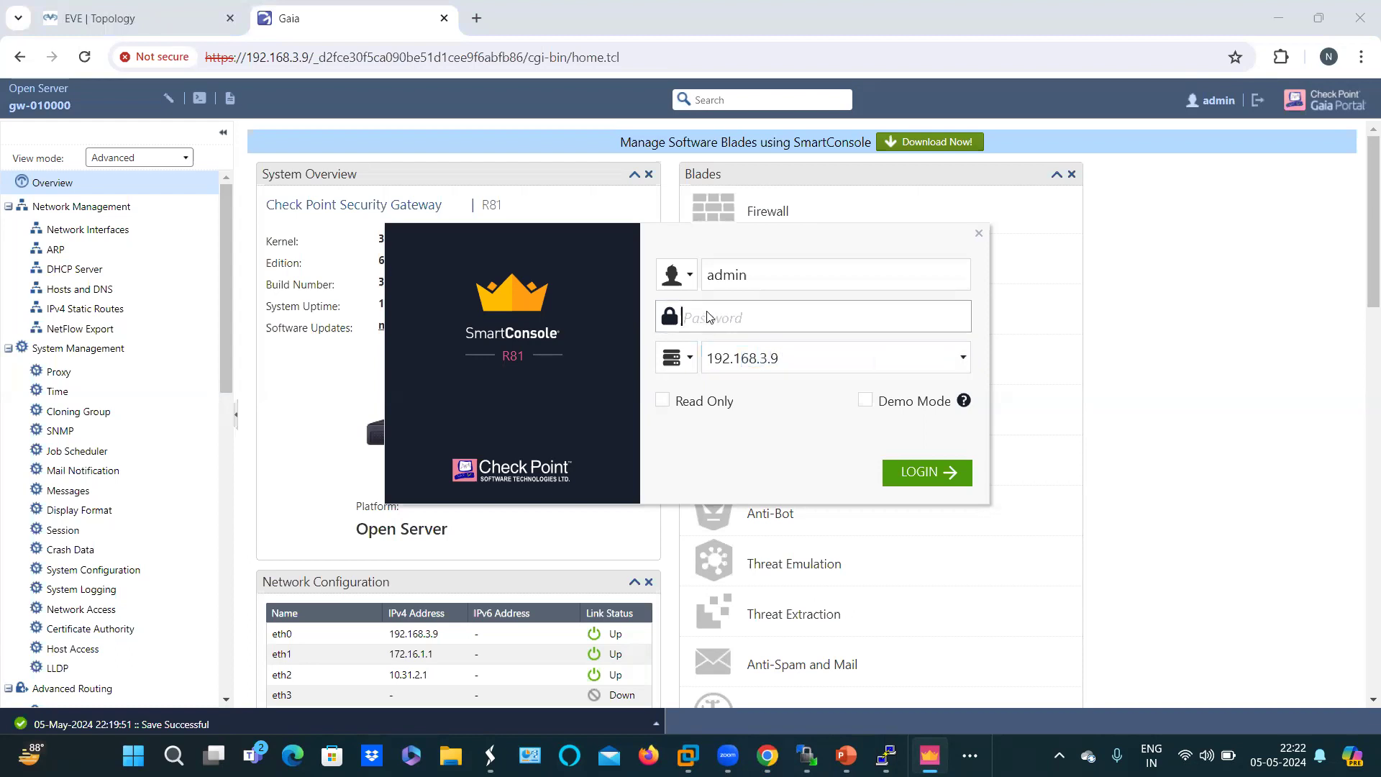
pyautogui.write('admin123')
pyautogui.click(913, 480)
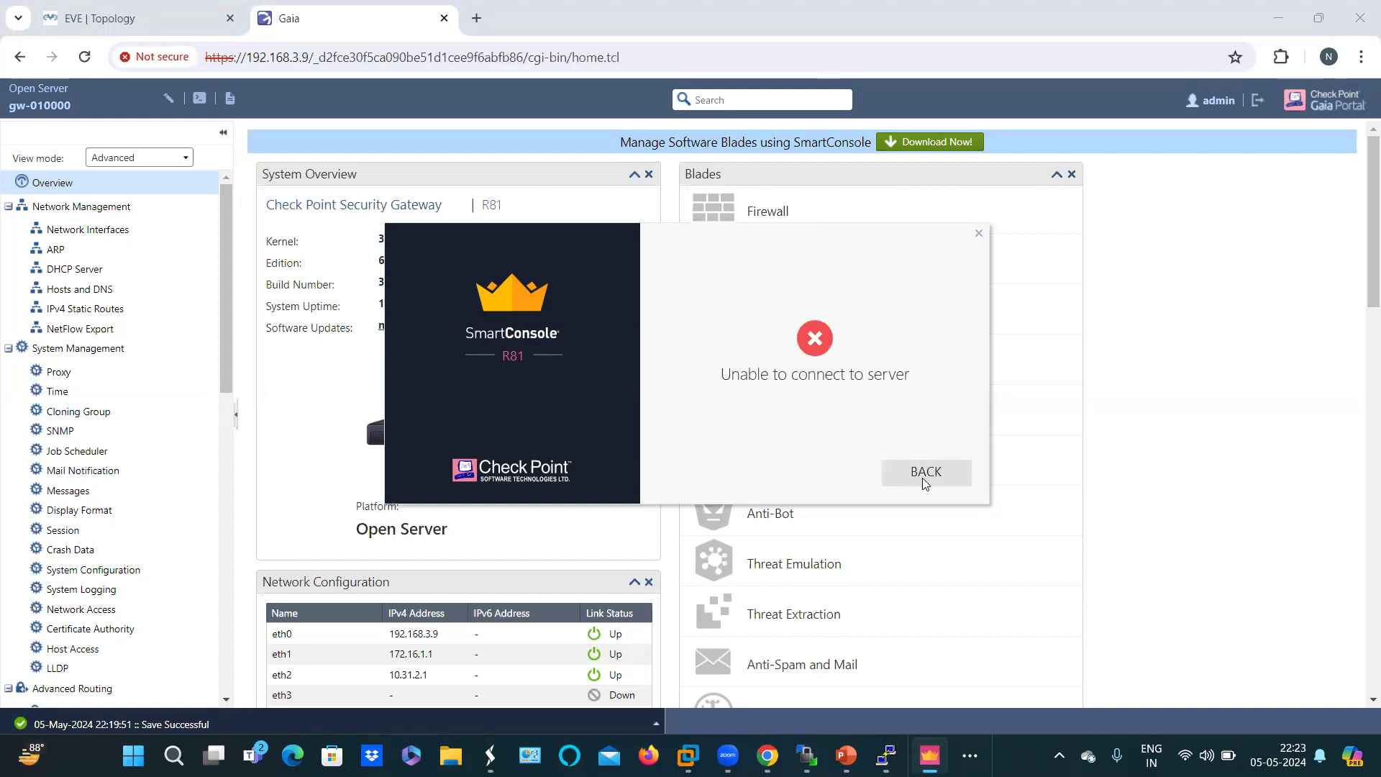
pyautogui.click(922, 477)
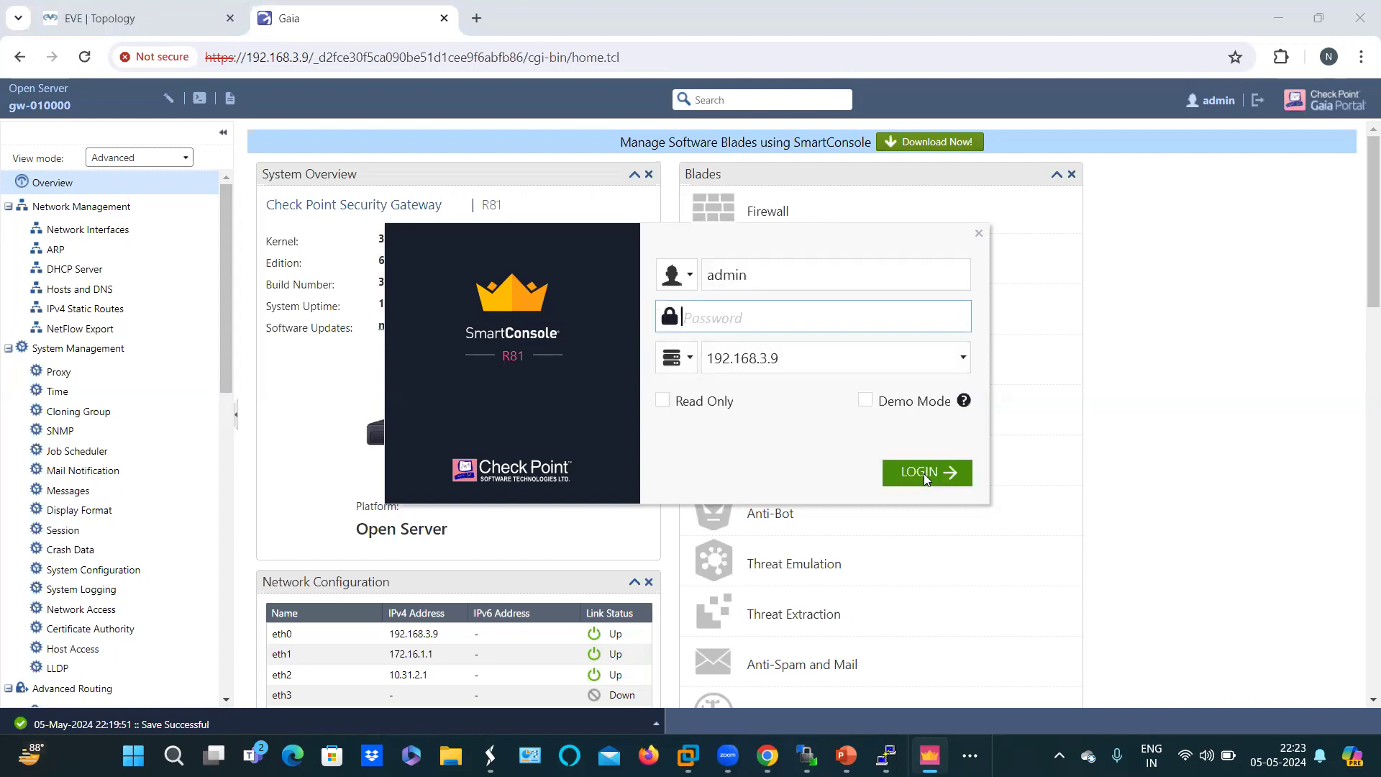
# Step: Retry the login with admin and Username login type, re-entering the password, then go back after failure
pyautogui.click(924, 474)
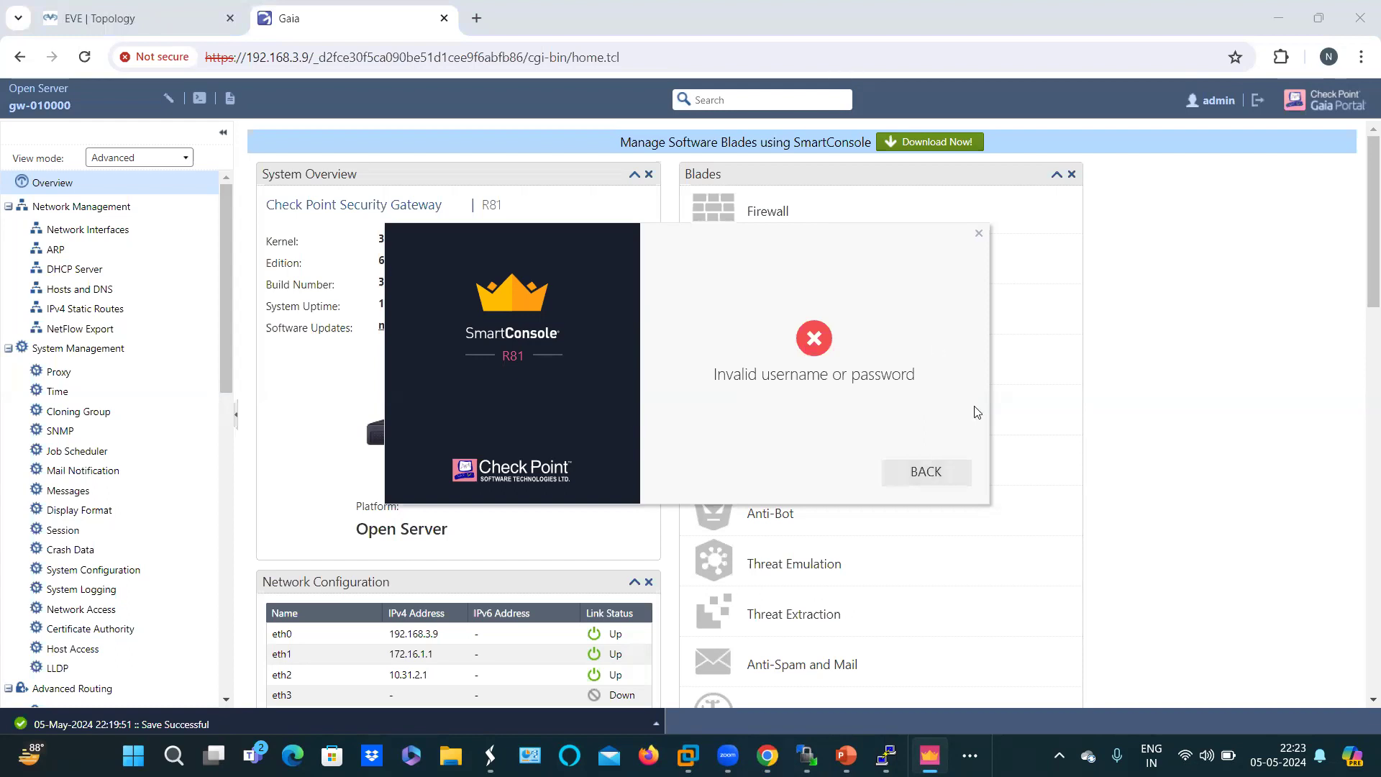
pyautogui.click(925, 473)
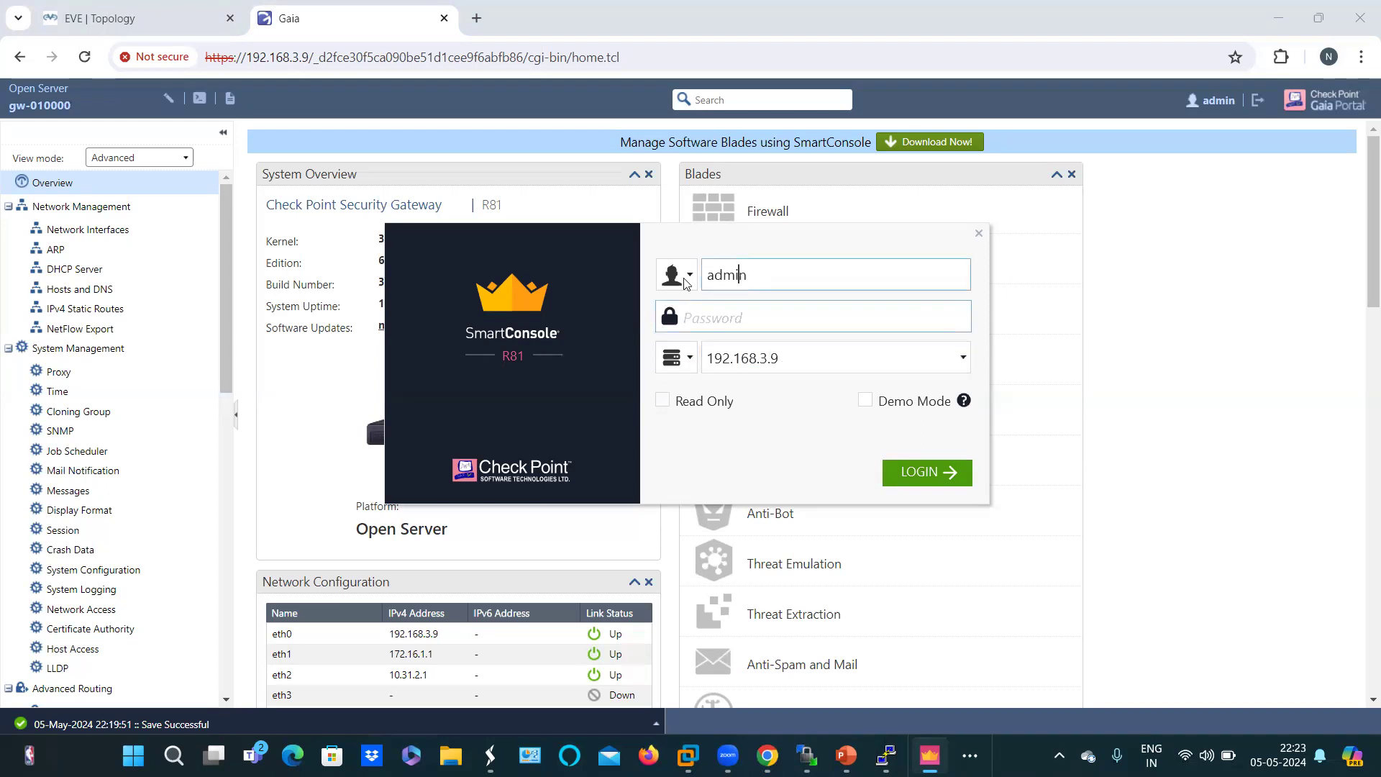
pyautogui.click(739, 280)
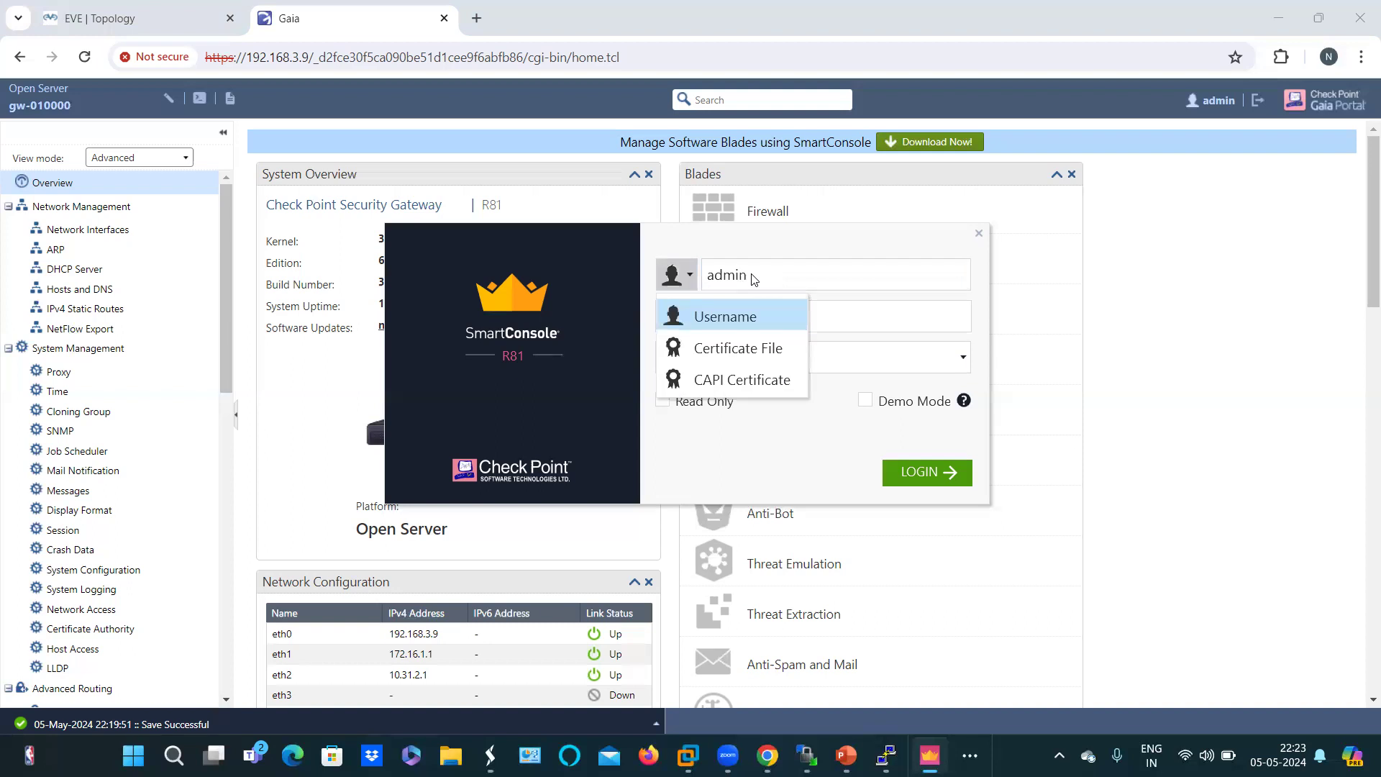
pyautogui.click(754, 317)
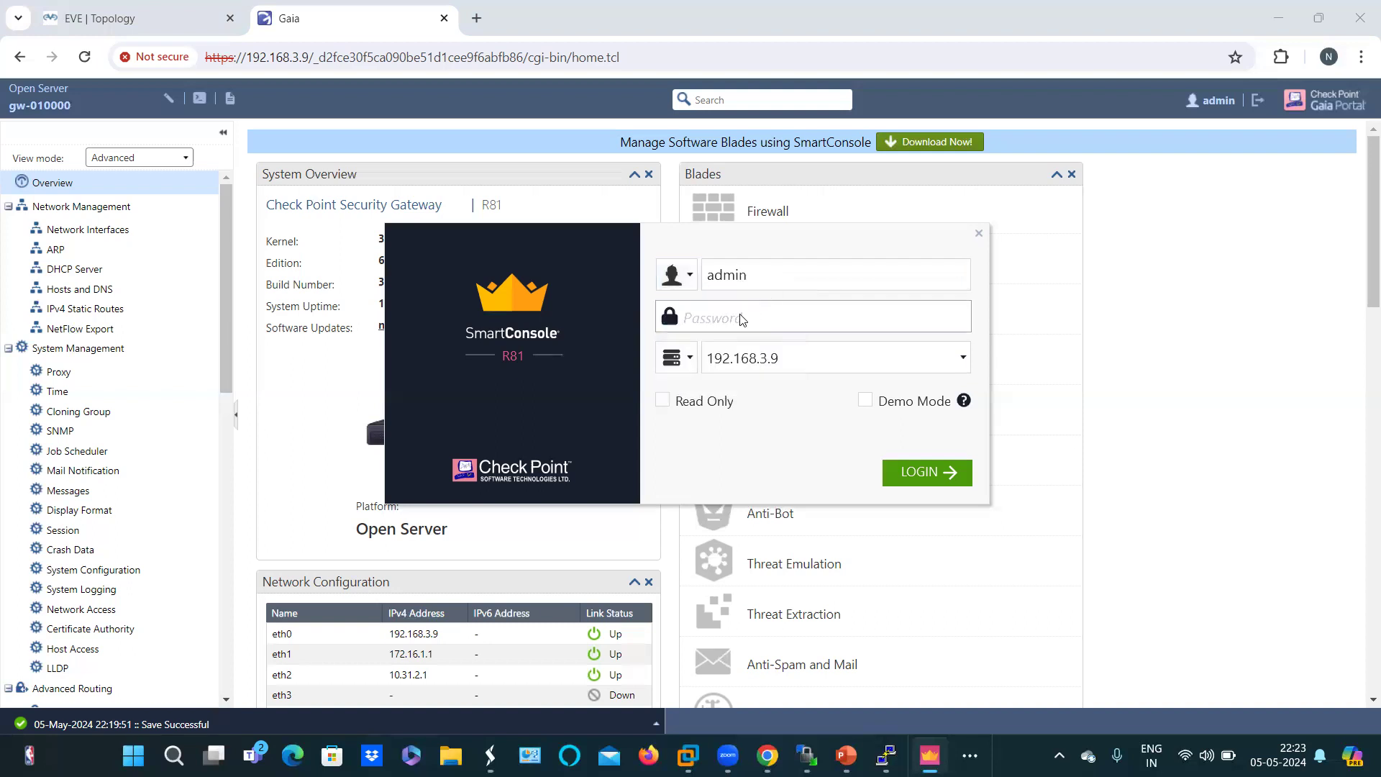
pyautogui.click(742, 319)
pyautogui.write('••••••••')
pyautogui.click(908, 479)
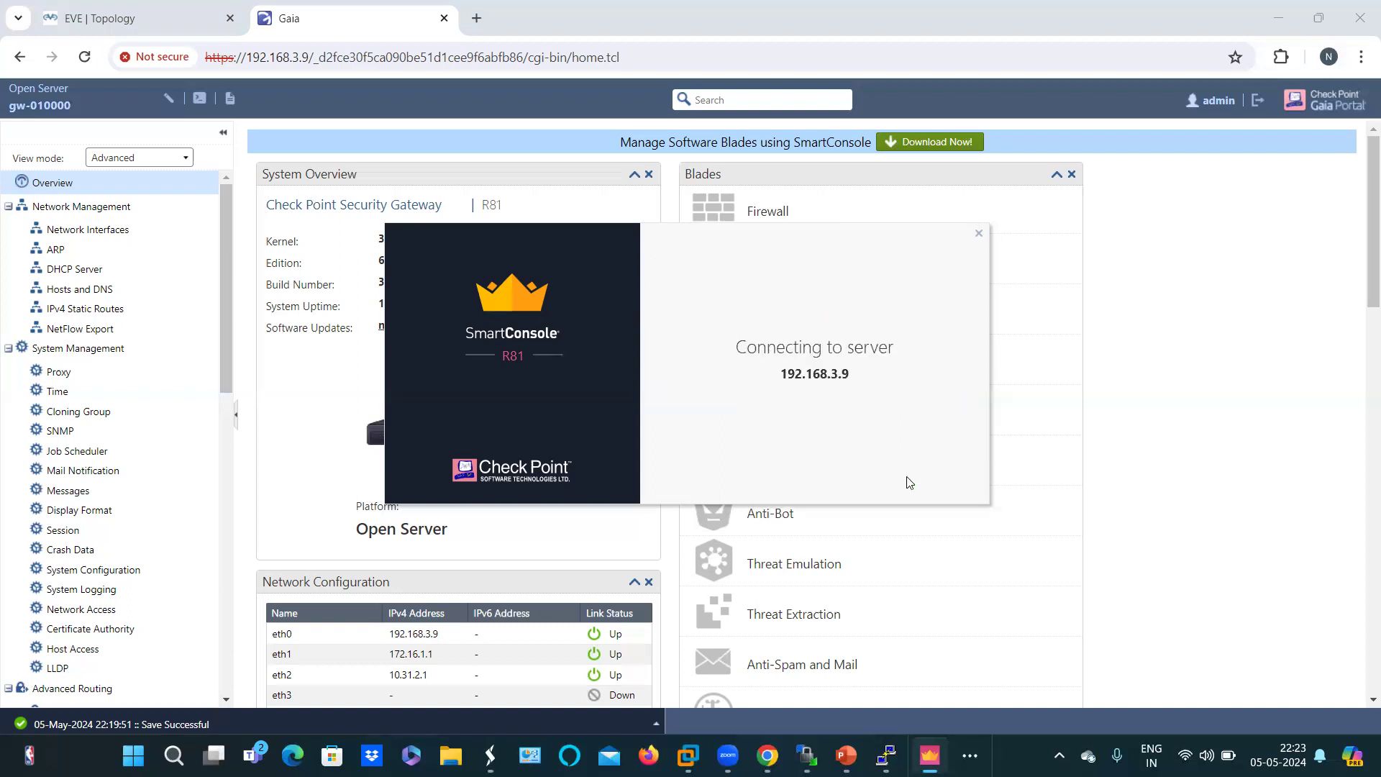
pyautogui.click(906, 476)
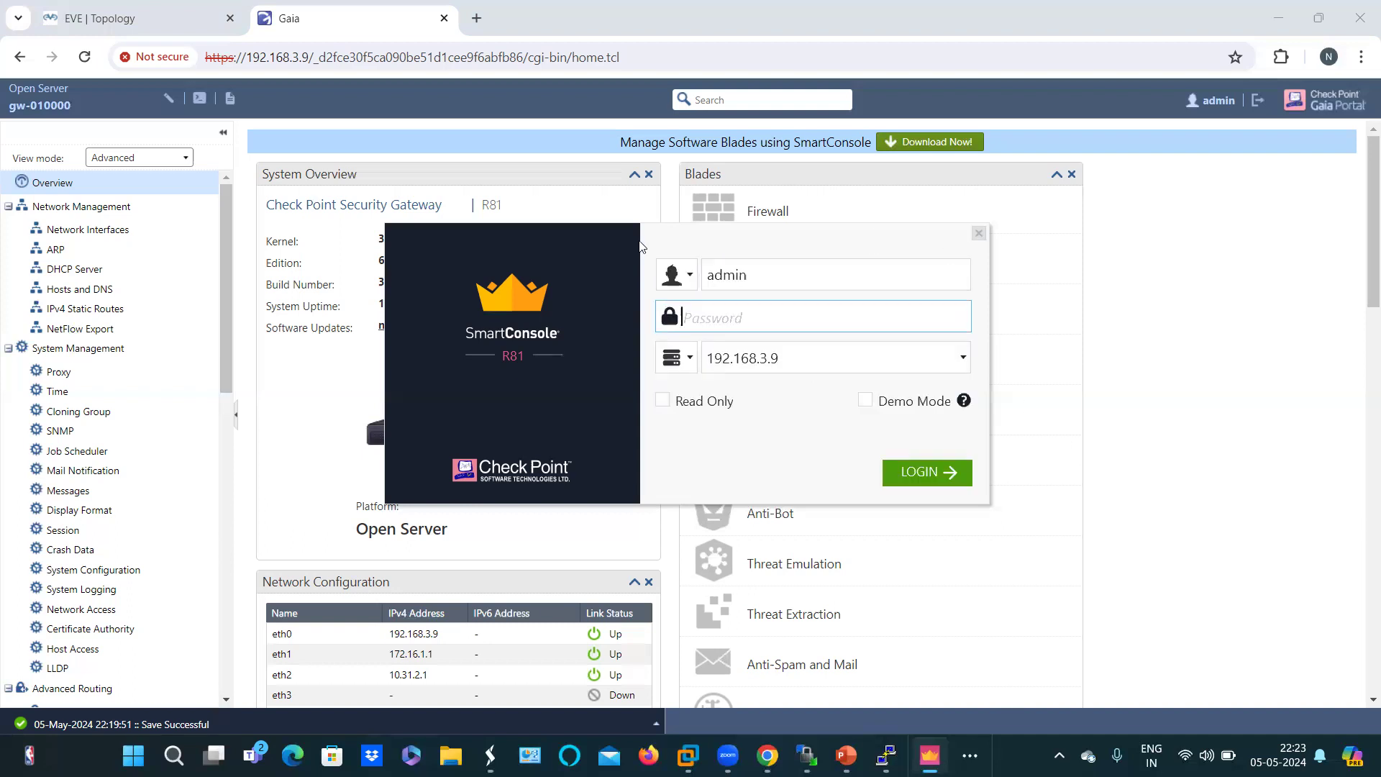
# Step: Move the SmartConsole login to the lower right and bring the Gaia Overview page forward
pyautogui.moveTo(621, 240); pyautogui.dragTo(871, 462)
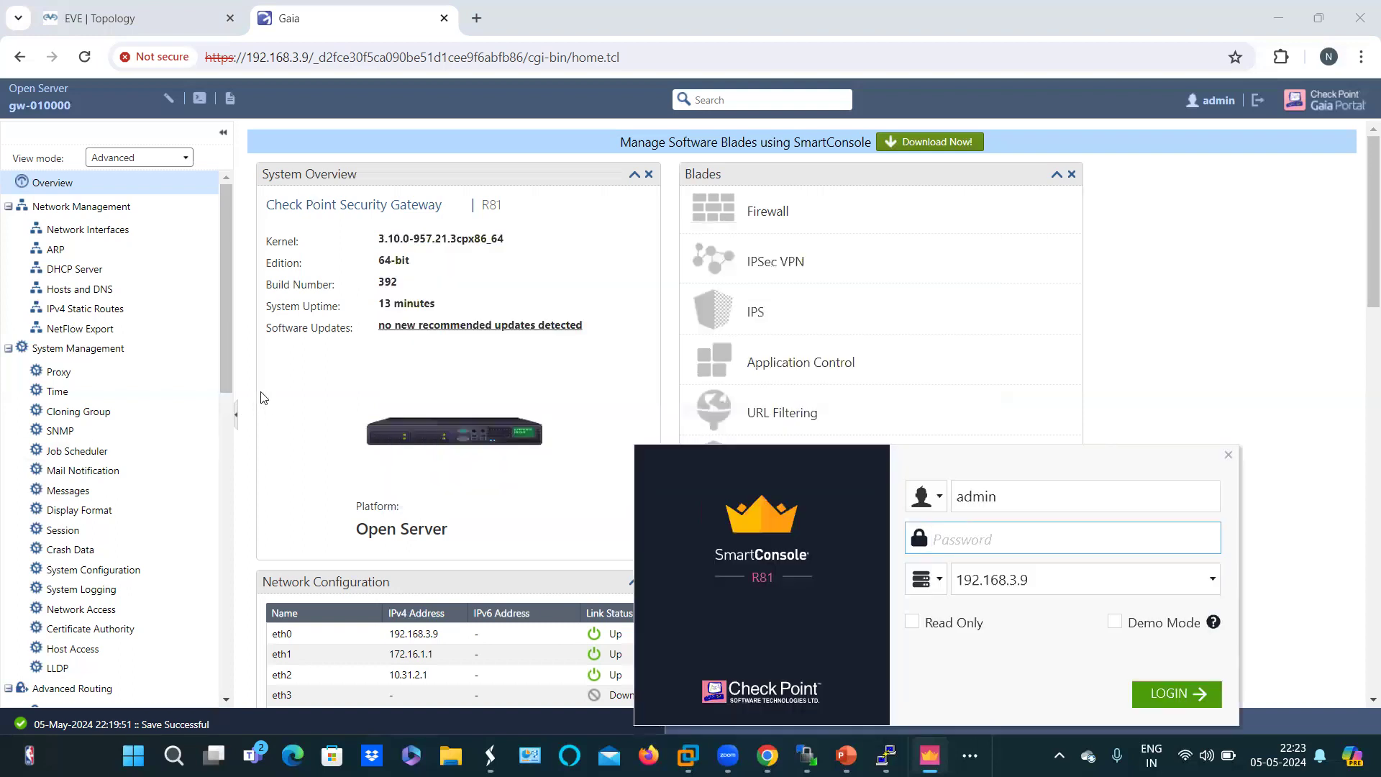
pyautogui.click(103, 545)
pyautogui.scroll(-7, 108, 536)
pyautogui.scroll(-4, 154, 466)
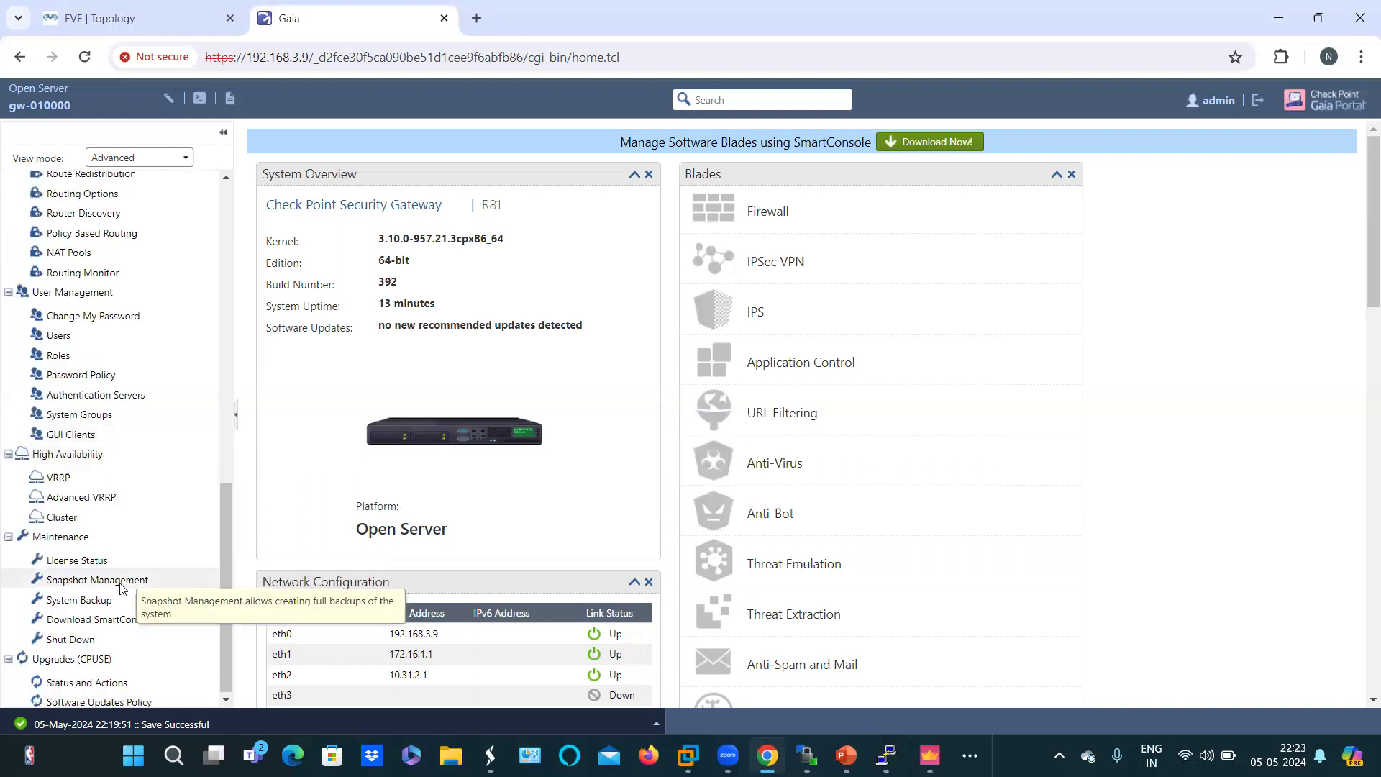
pyautogui.scroll(6, 126, 532)
pyautogui.scroll(-6, 131, 469)
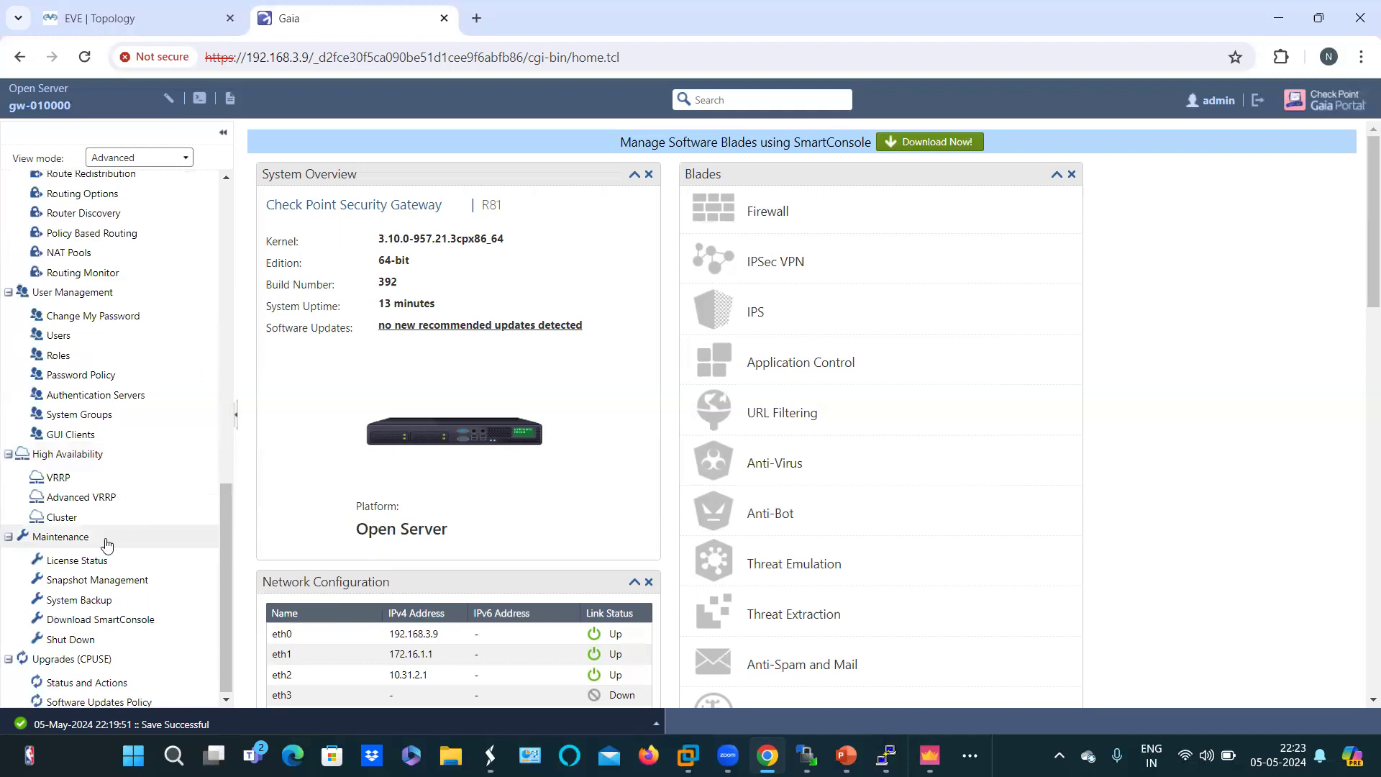
pyautogui.scroll(1, 105, 600)
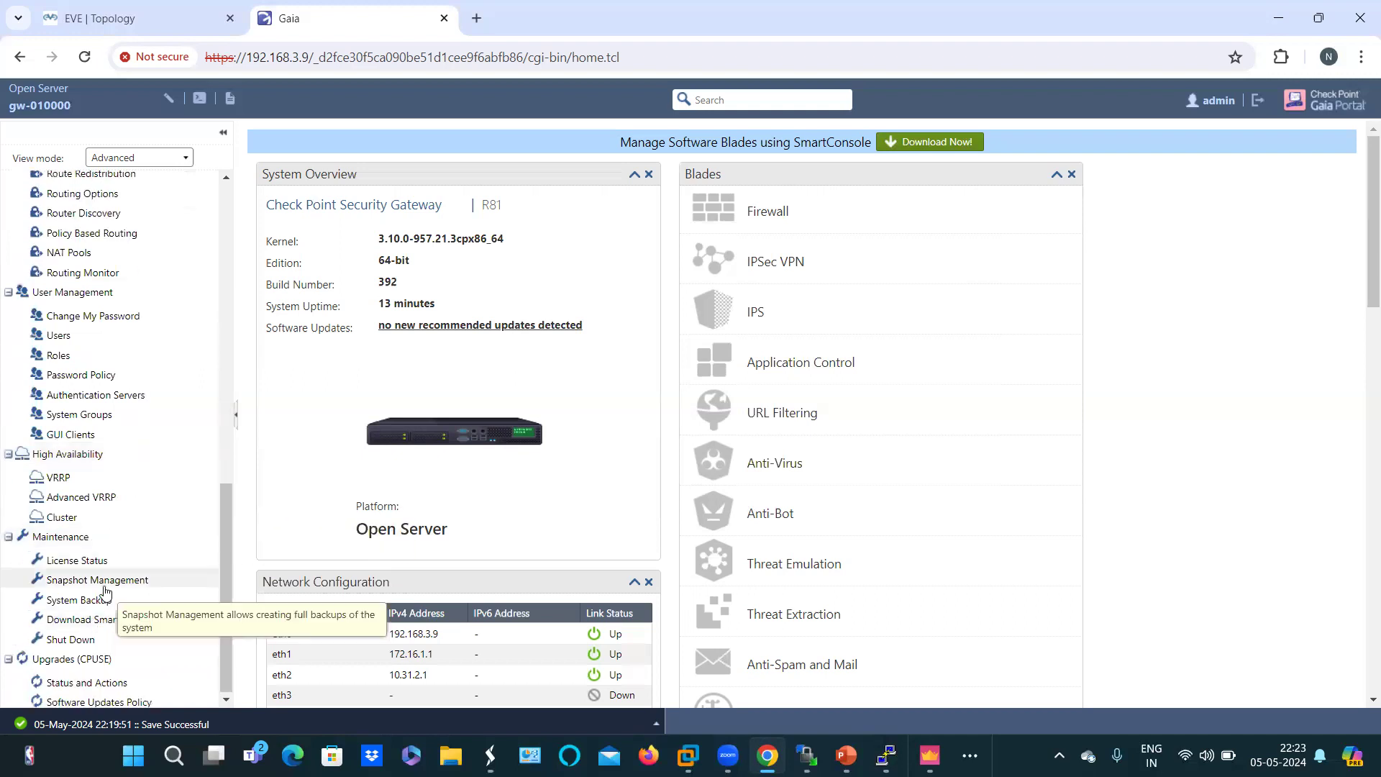
pyautogui.scroll(3, 119, 476)
pyautogui.scroll(4, 119, 475)
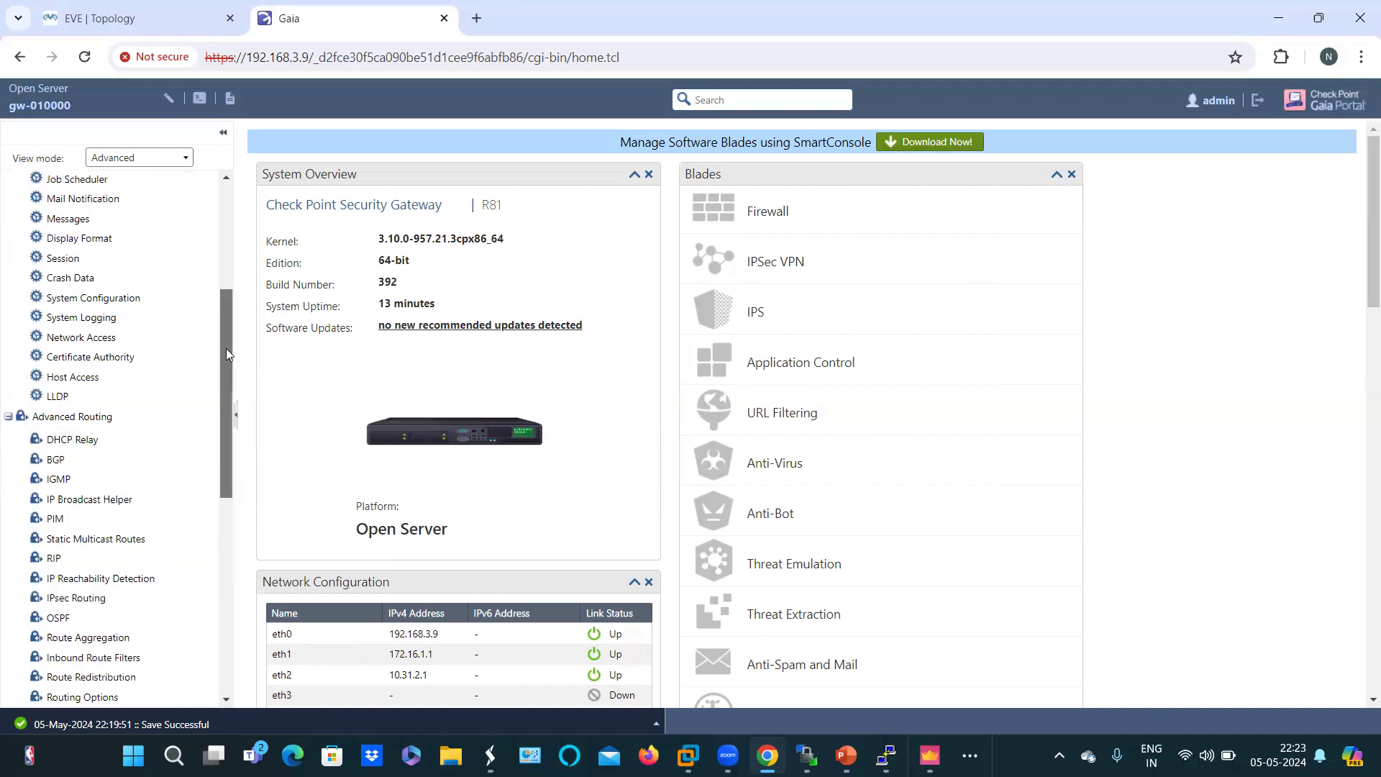
pyautogui.scroll(3, 227, 325)
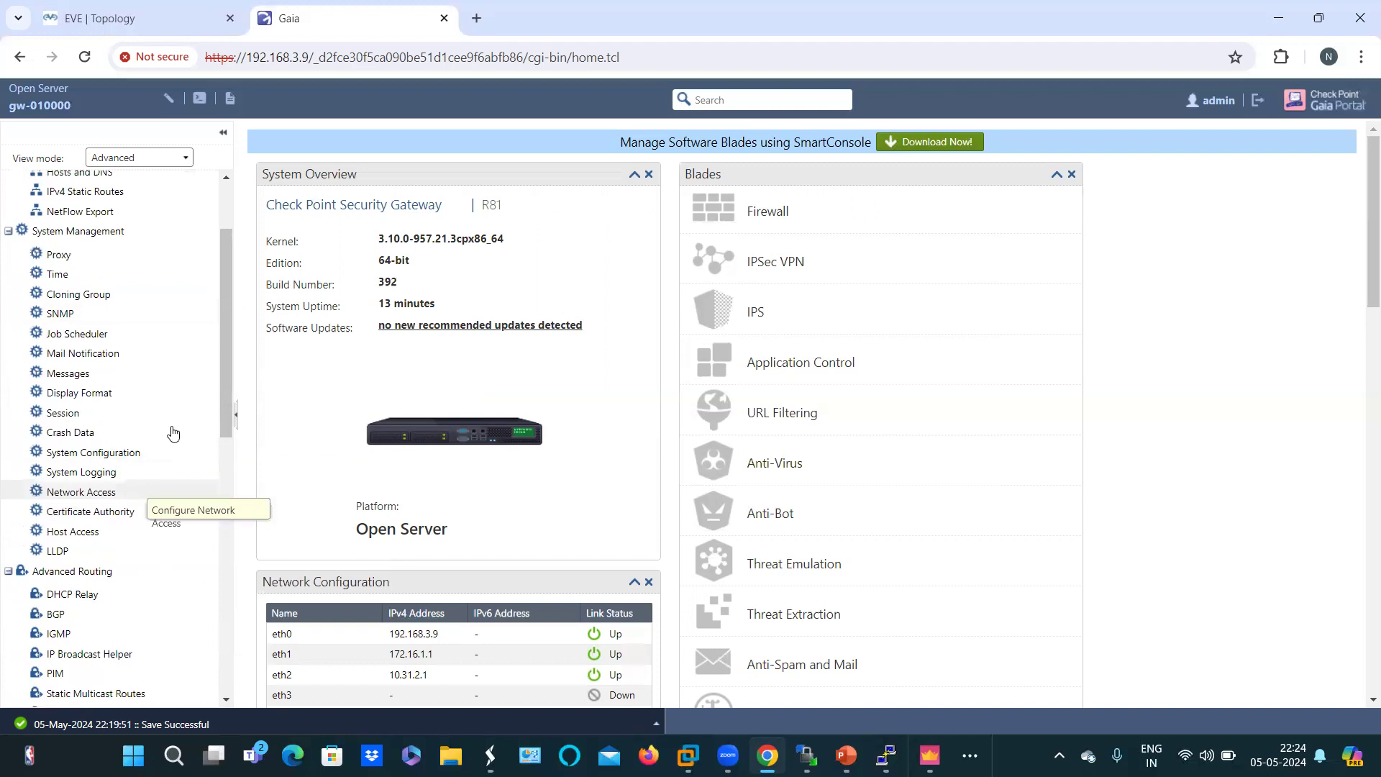
pyautogui.moveTo(229, 419); pyautogui.dragTo(227, 654)
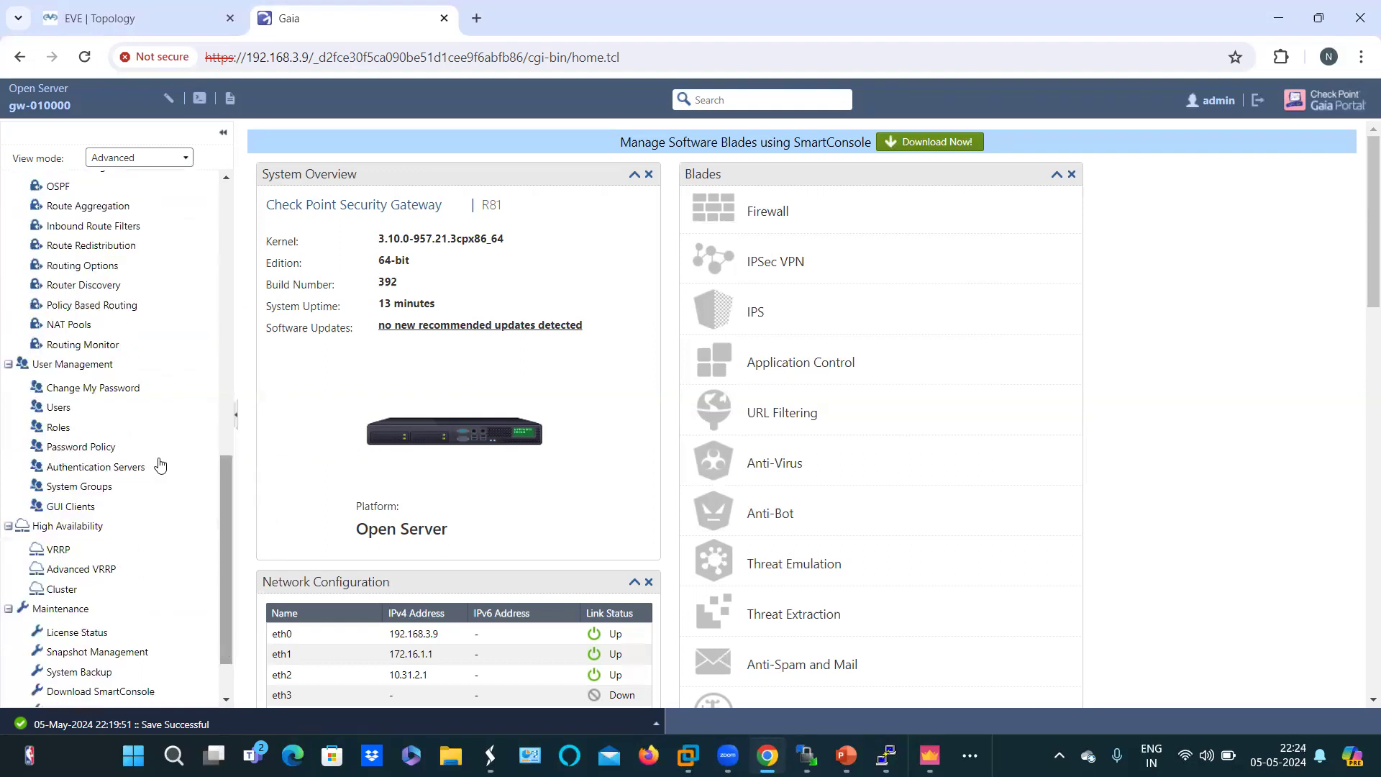
# Step: On the Users page, select admin and review its Edit dialog without saving changes
pyautogui.click(59, 409)
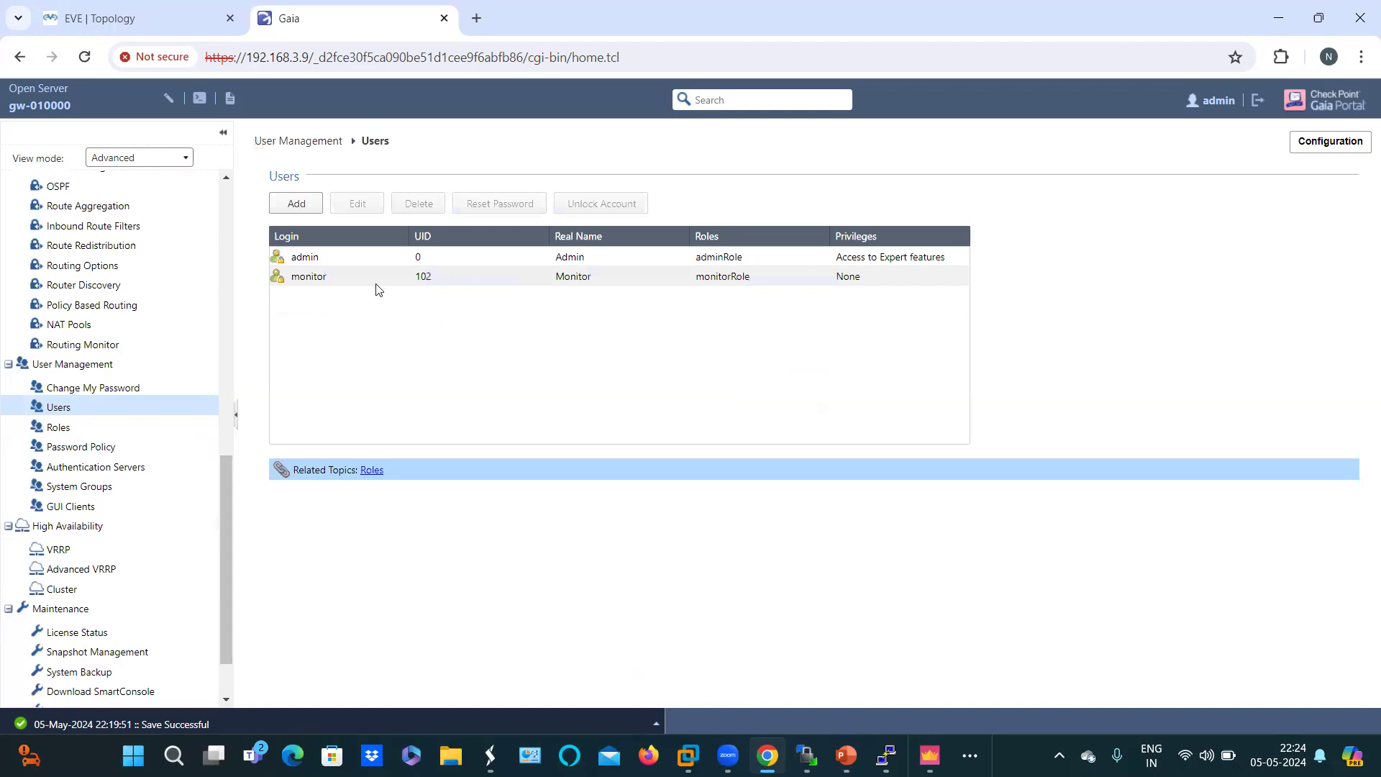
pyautogui.click(327, 259)
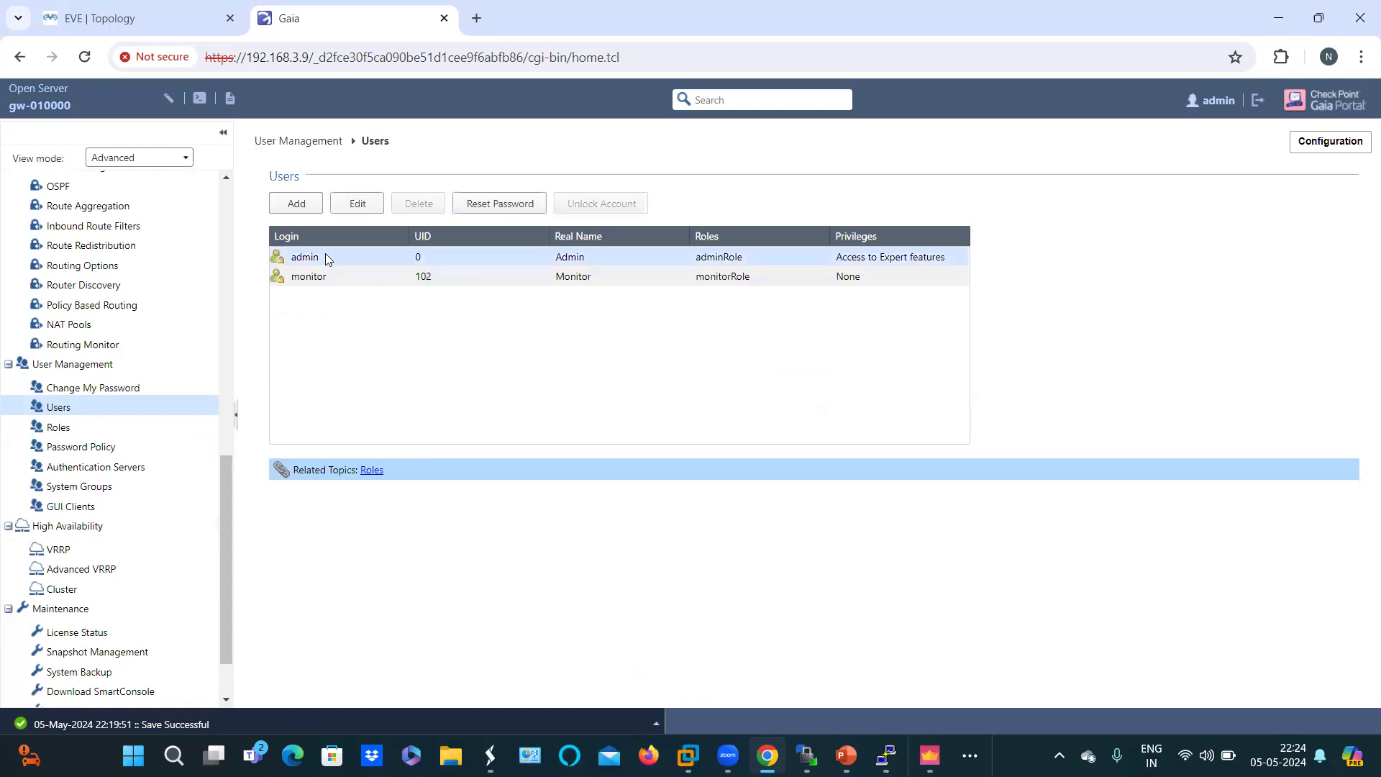
pyautogui.click(356, 204)
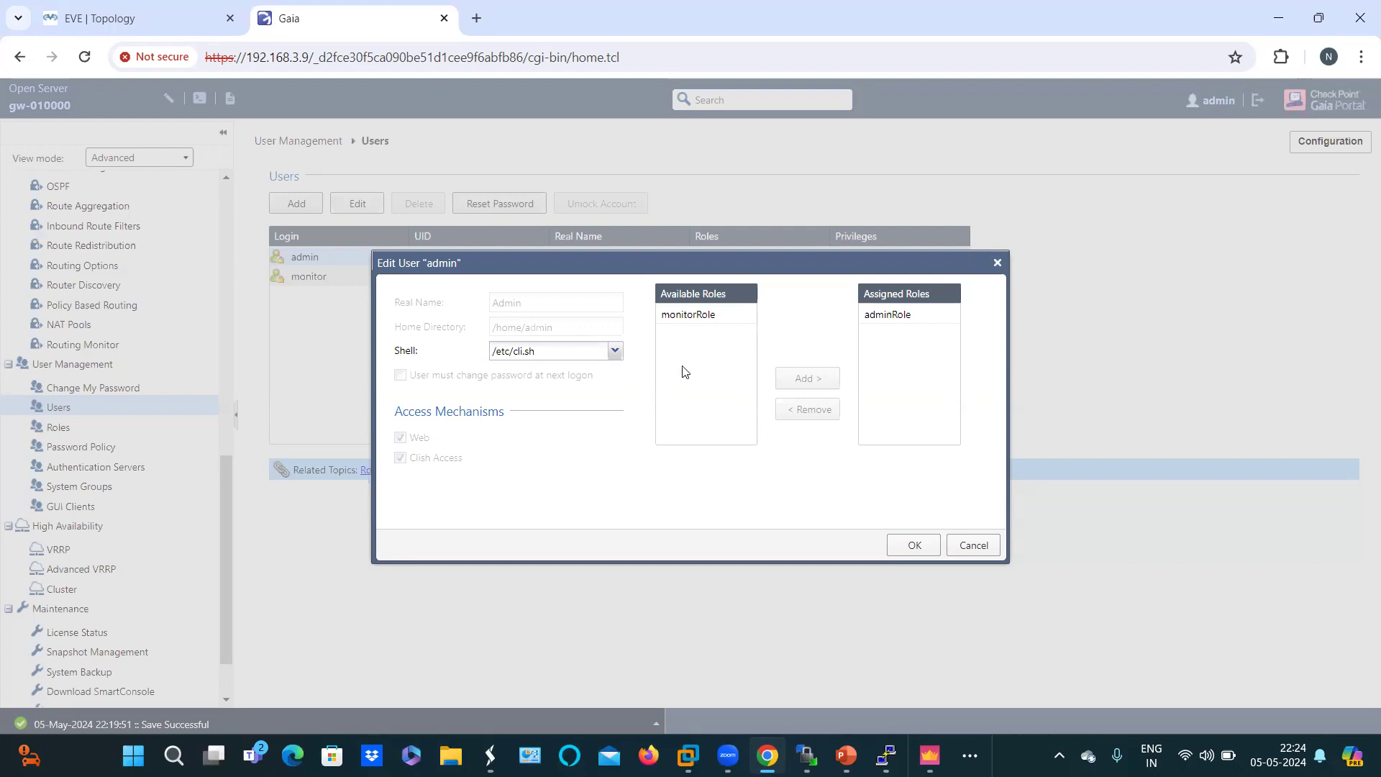
pyautogui.click(975, 547)
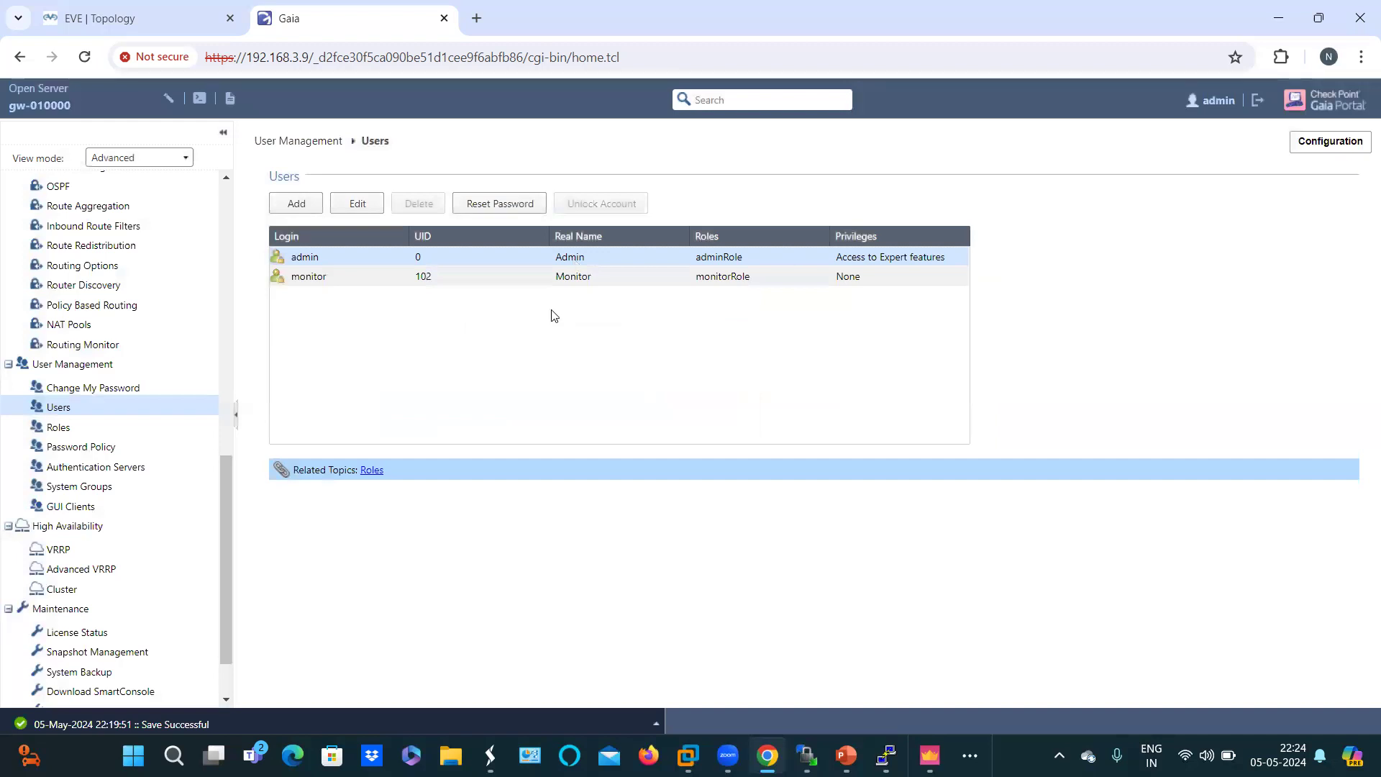
pyautogui.click(355, 205)
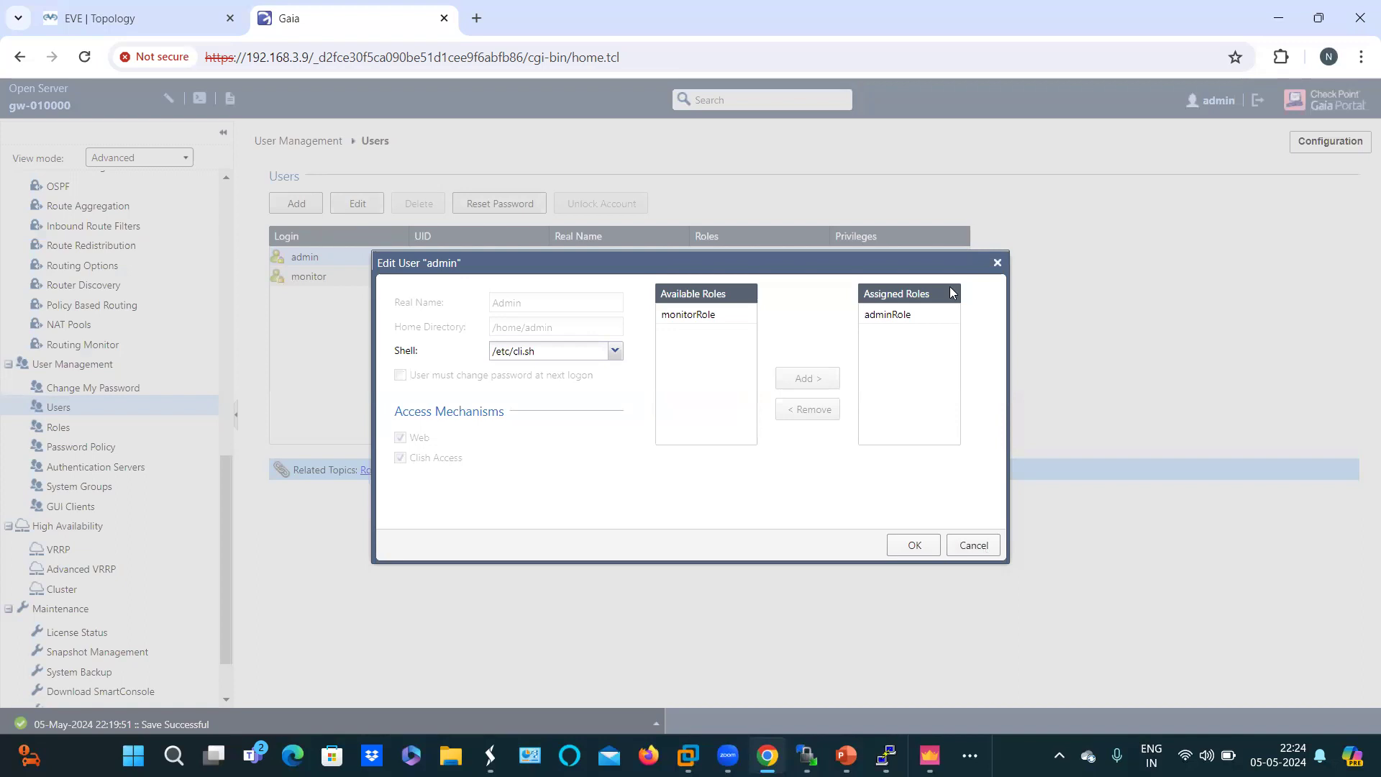
pyautogui.press('Escape')
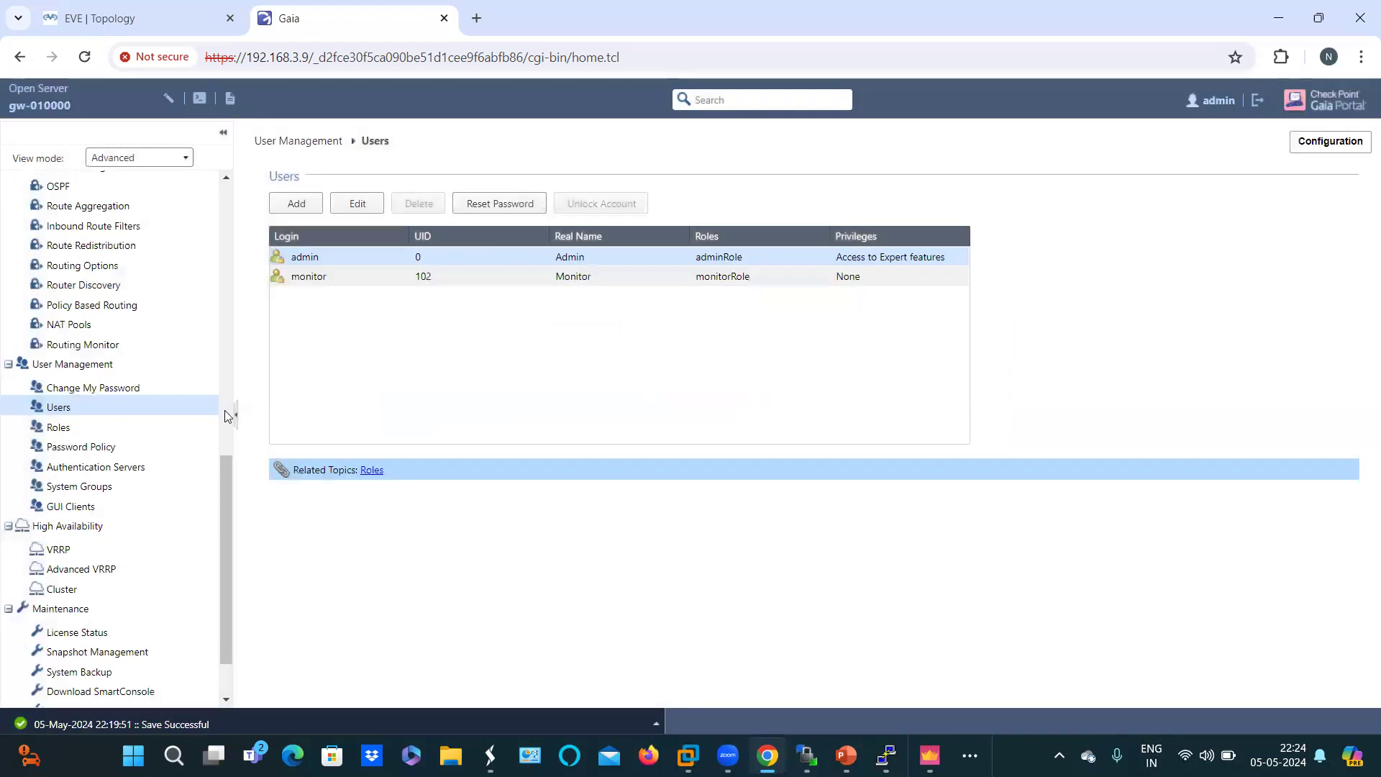
# Step: Change the admin password by entering the current password and a new one, then apply it
pyautogui.click(121, 389)
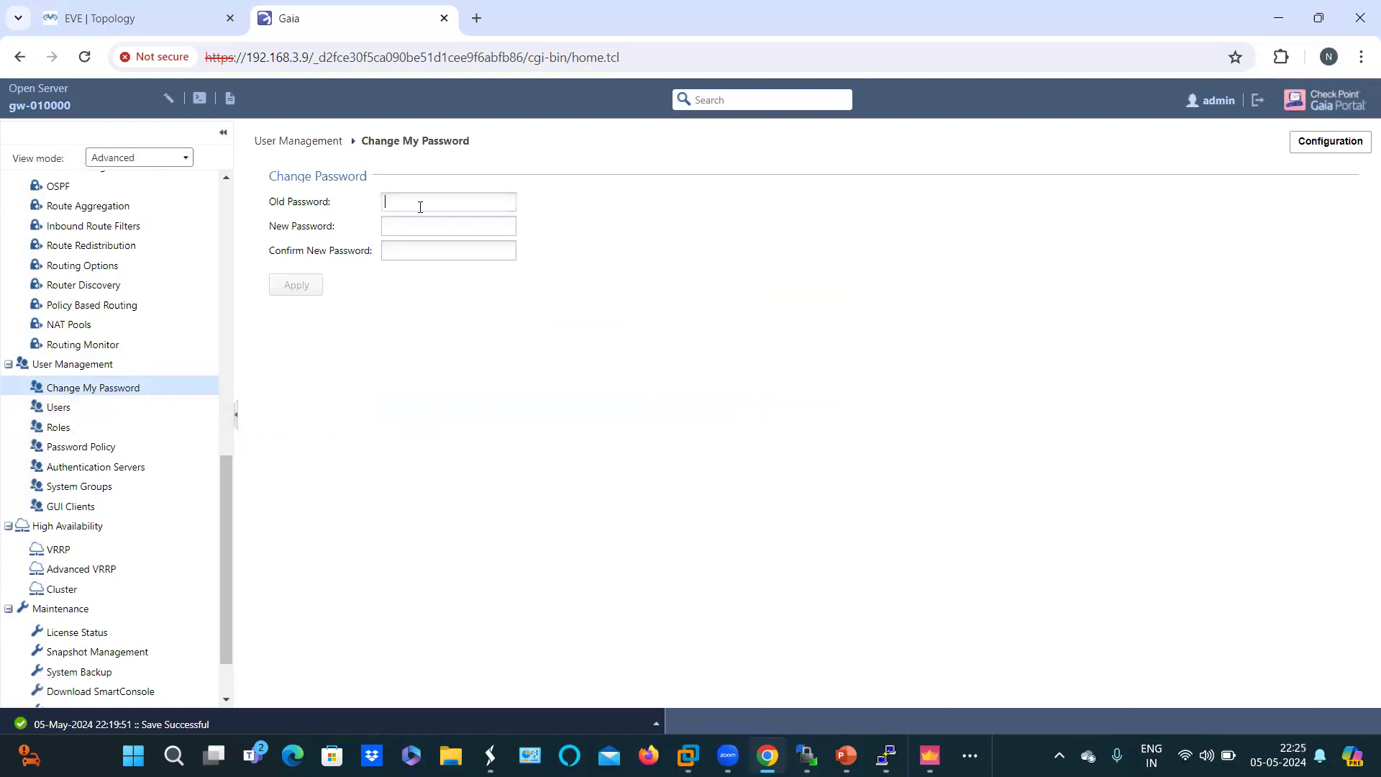
pyautogui.write('admin123')
pyautogui.click(396, 230)
pyautogui.write('ad')
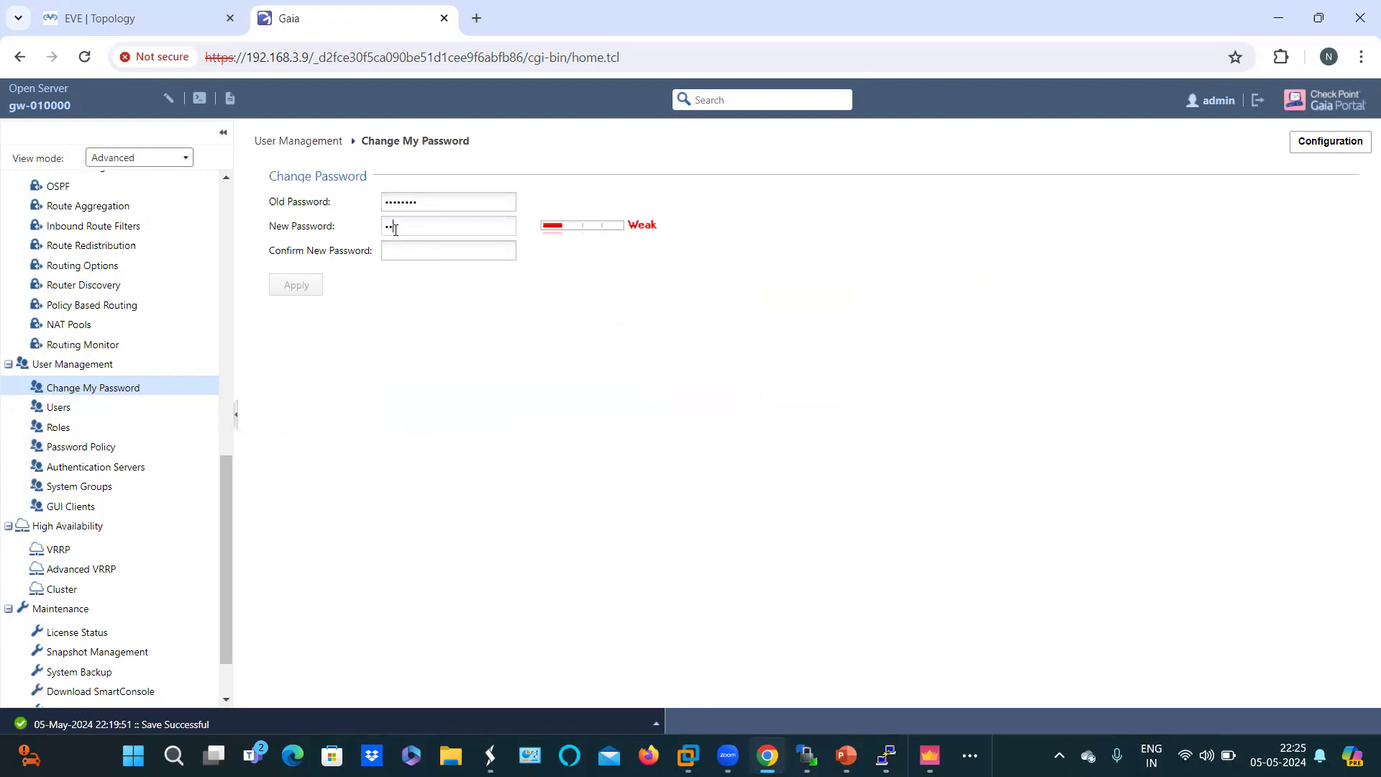
pyautogui.write('min@123')
pyautogui.click(400, 251)
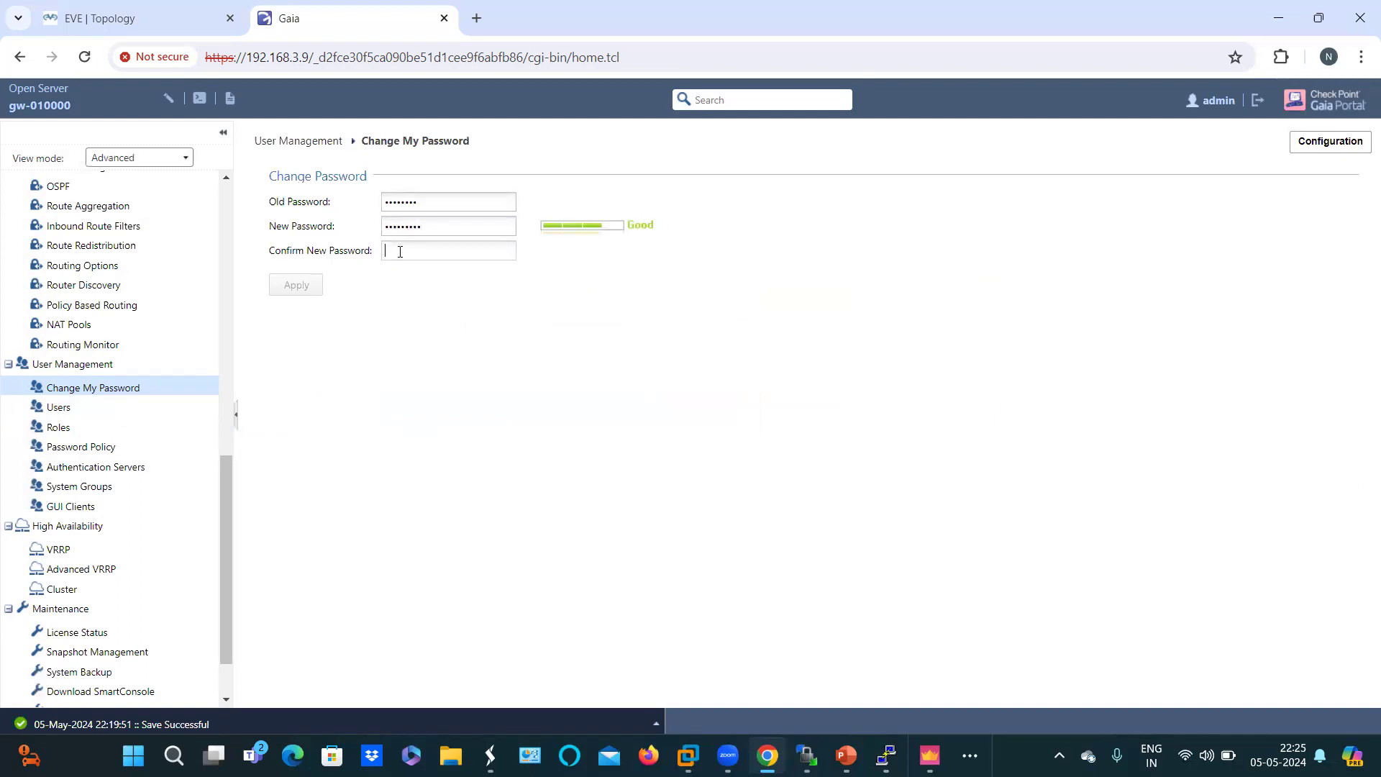
pyautogui.write('admin@123')
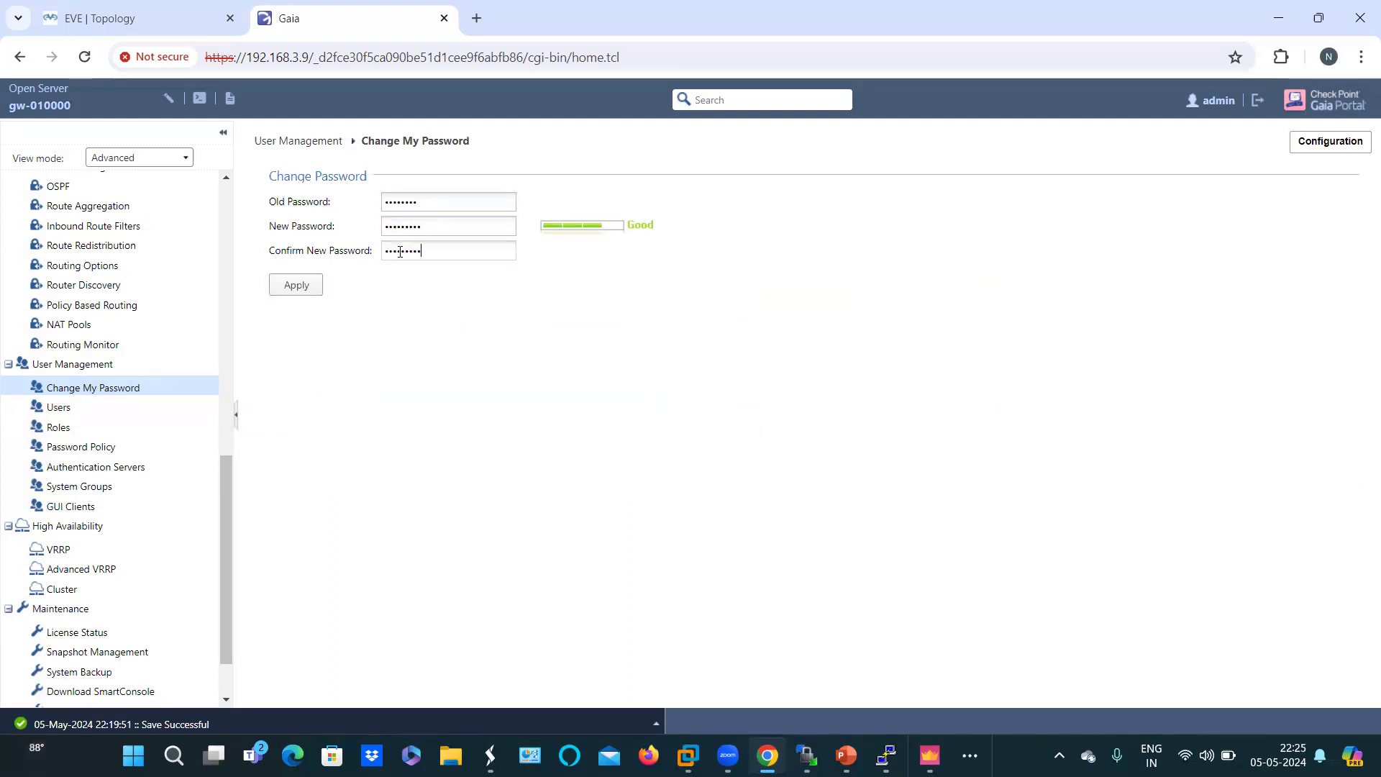
pyautogui.click(296, 287)
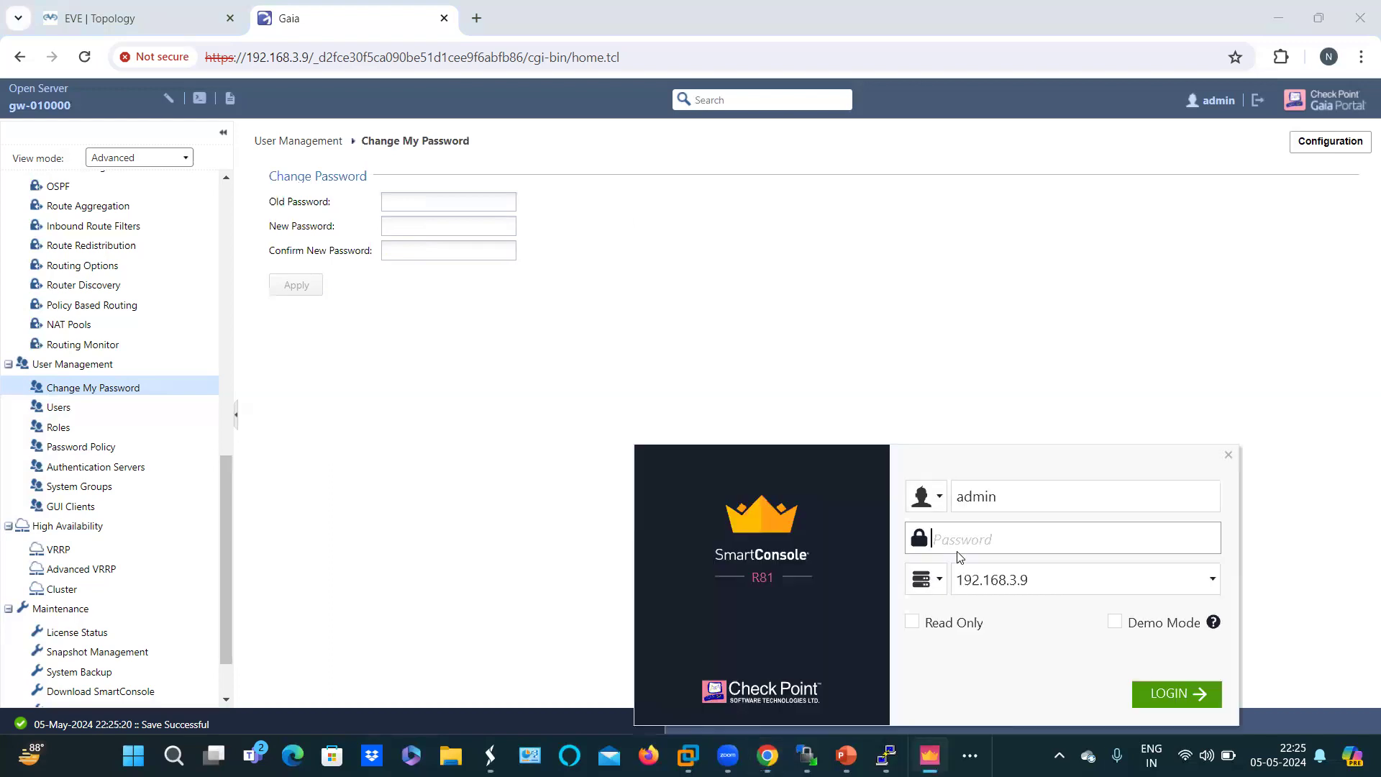
# Step: Log in to SmartConsole at 192.168.3.9 with the new password, dismiss the connection error, and return to Gaia
pyautogui.write('•••••••••')
pyautogui.click(1169, 692)
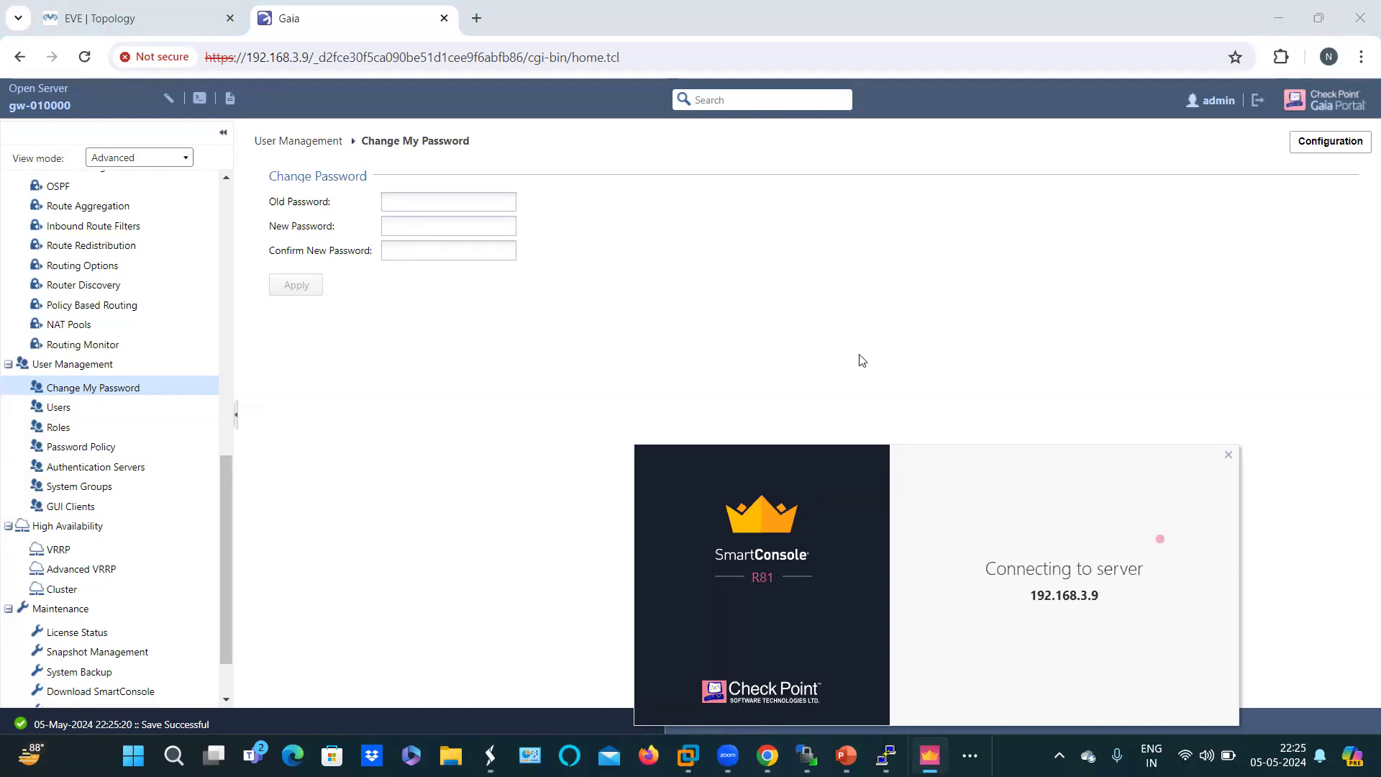
pyautogui.moveTo(880, 486); pyautogui.dragTo(814, 365)
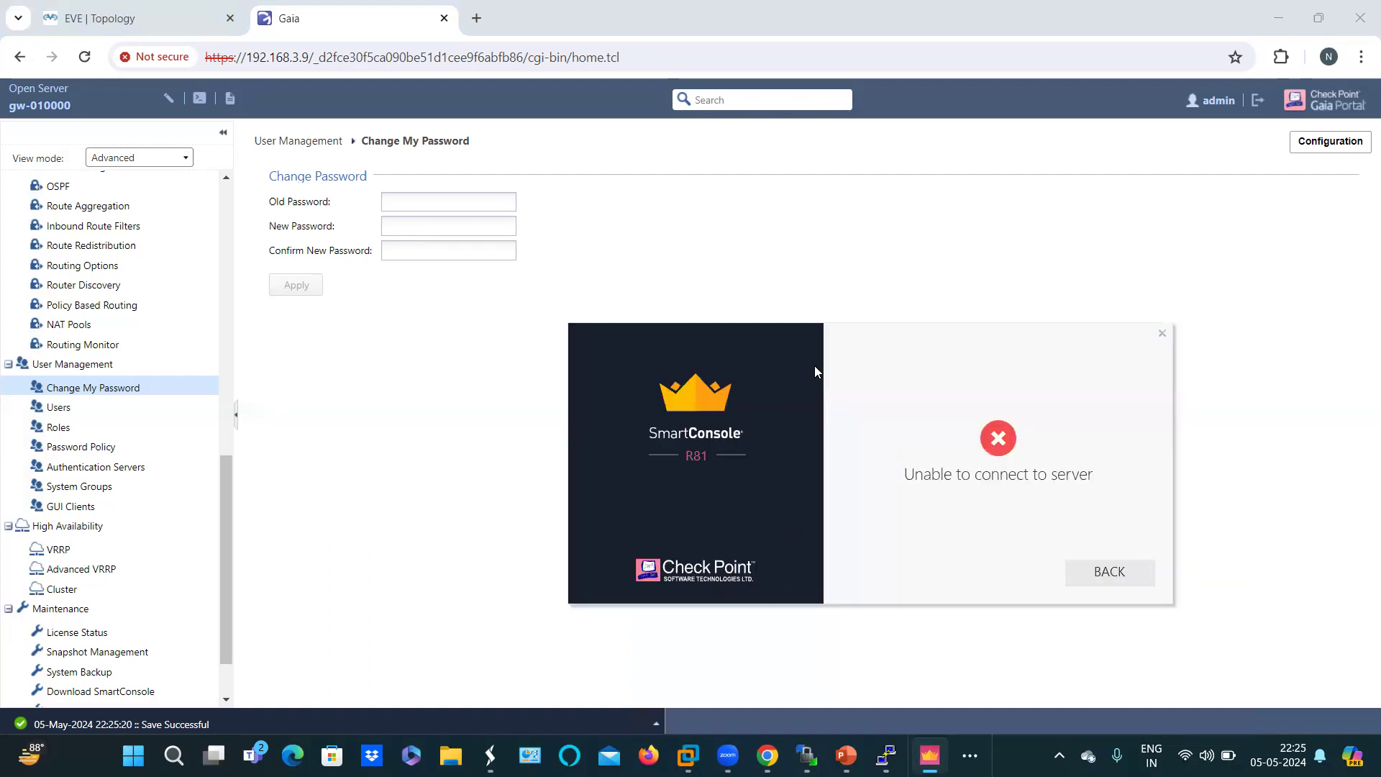
pyautogui.click(1111, 574)
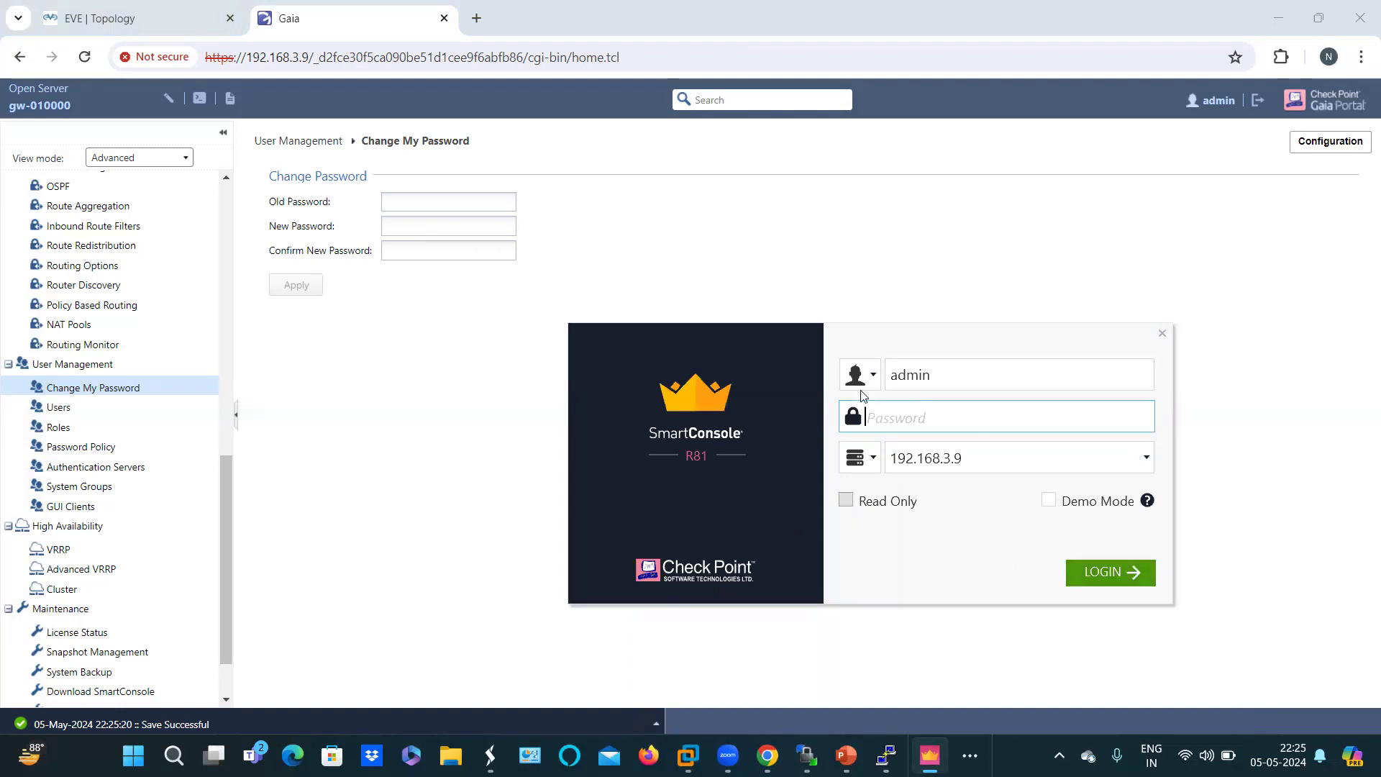
pyautogui.click(653, 255)
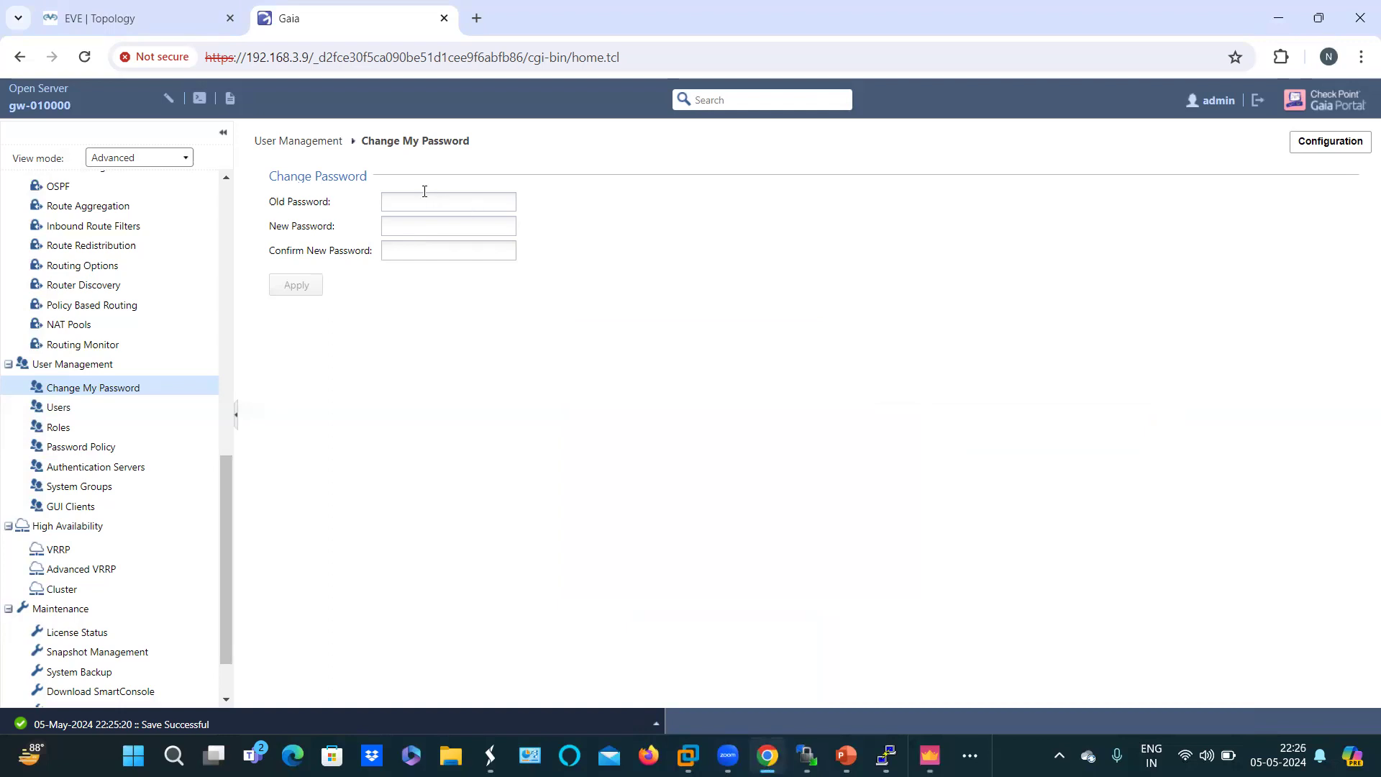
# Step: Enter the current admin password, then the new admin password in both new and confirm fields
pyautogui.click(404, 207)
pyautogui.write('admiadmin123')
pyautogui.click(424, 231)
pyautogui.write('admin12')
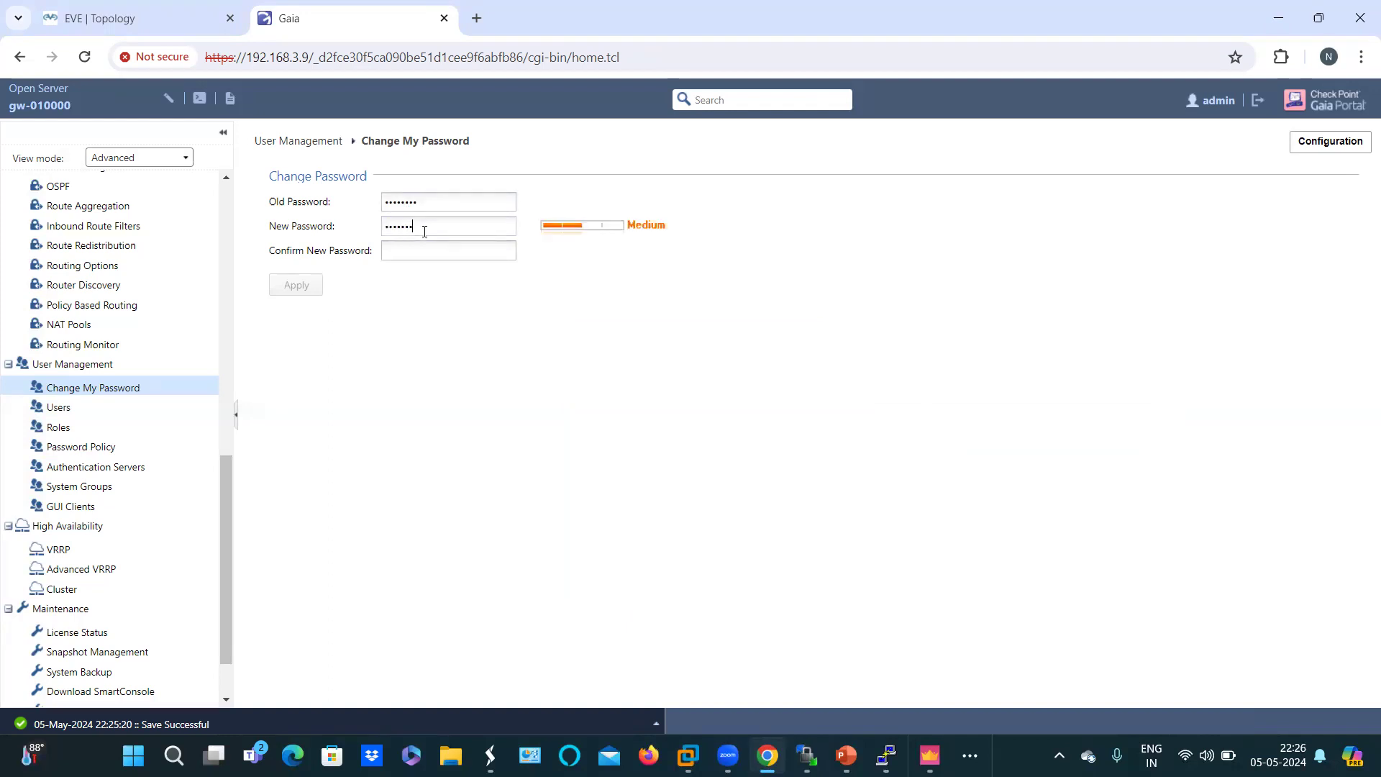
pyautogui.write('34')
pyautogui.click(417, 256)
pyautogui.write('admin')
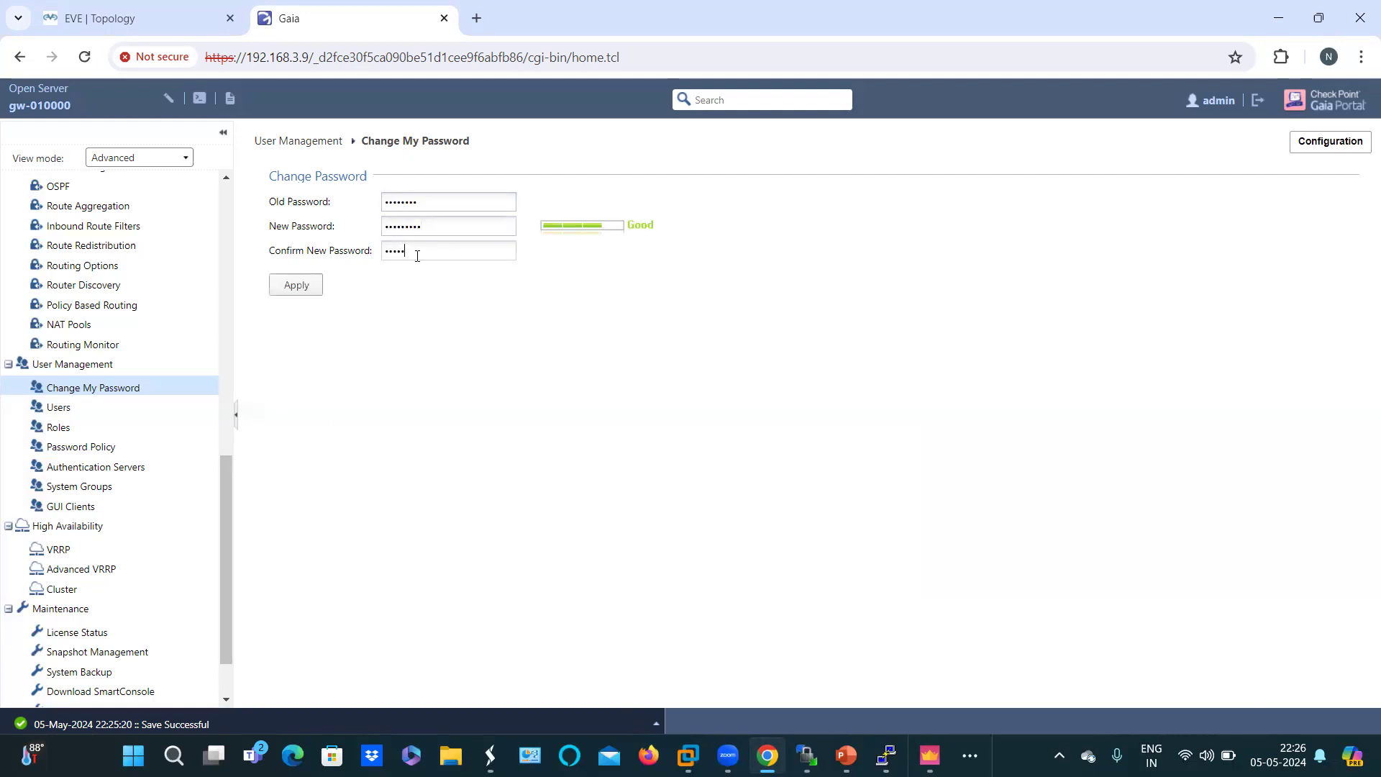
pyautogui.write('1234')
# Step: Submit the password change, dismiss the old-password mismatch error, and go back from the password page
pyautogui.click(308, 290)
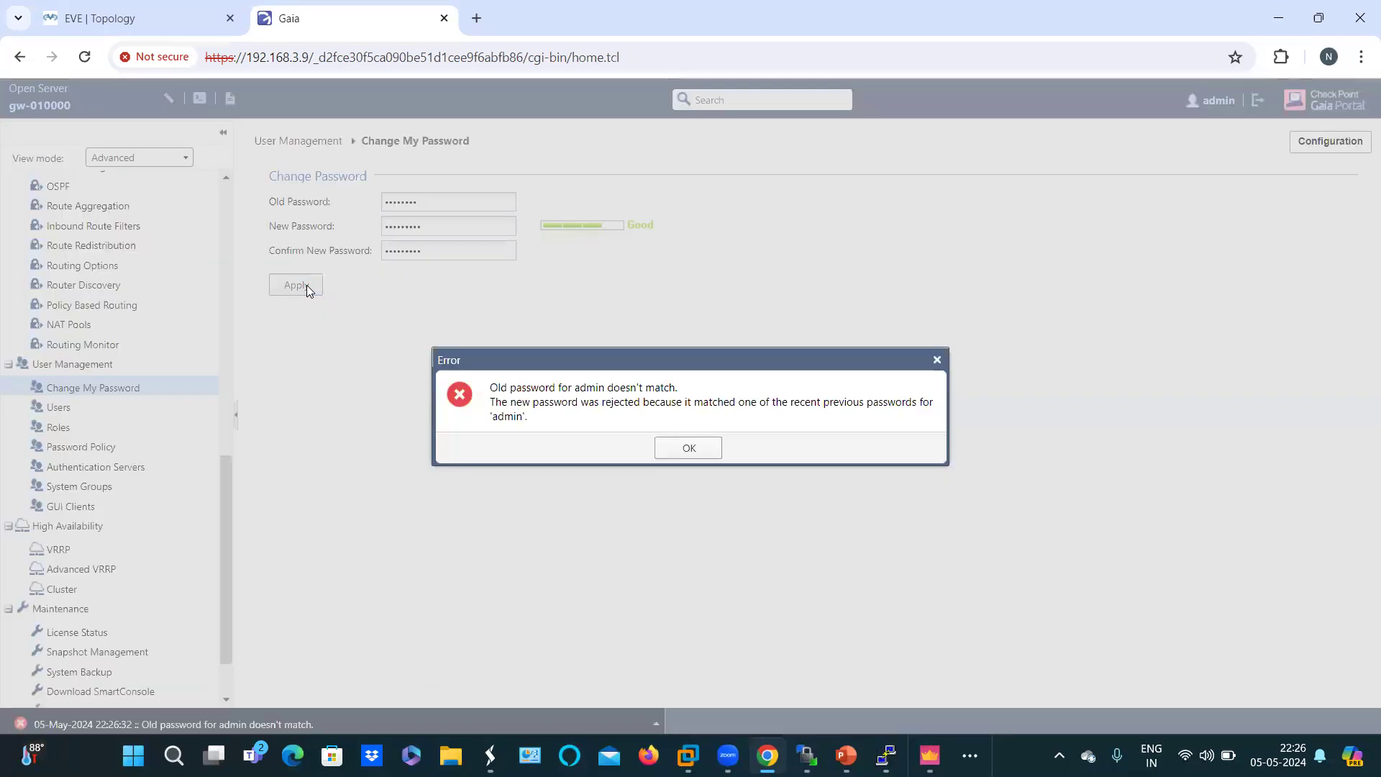
pyautogui.click(696, 450)
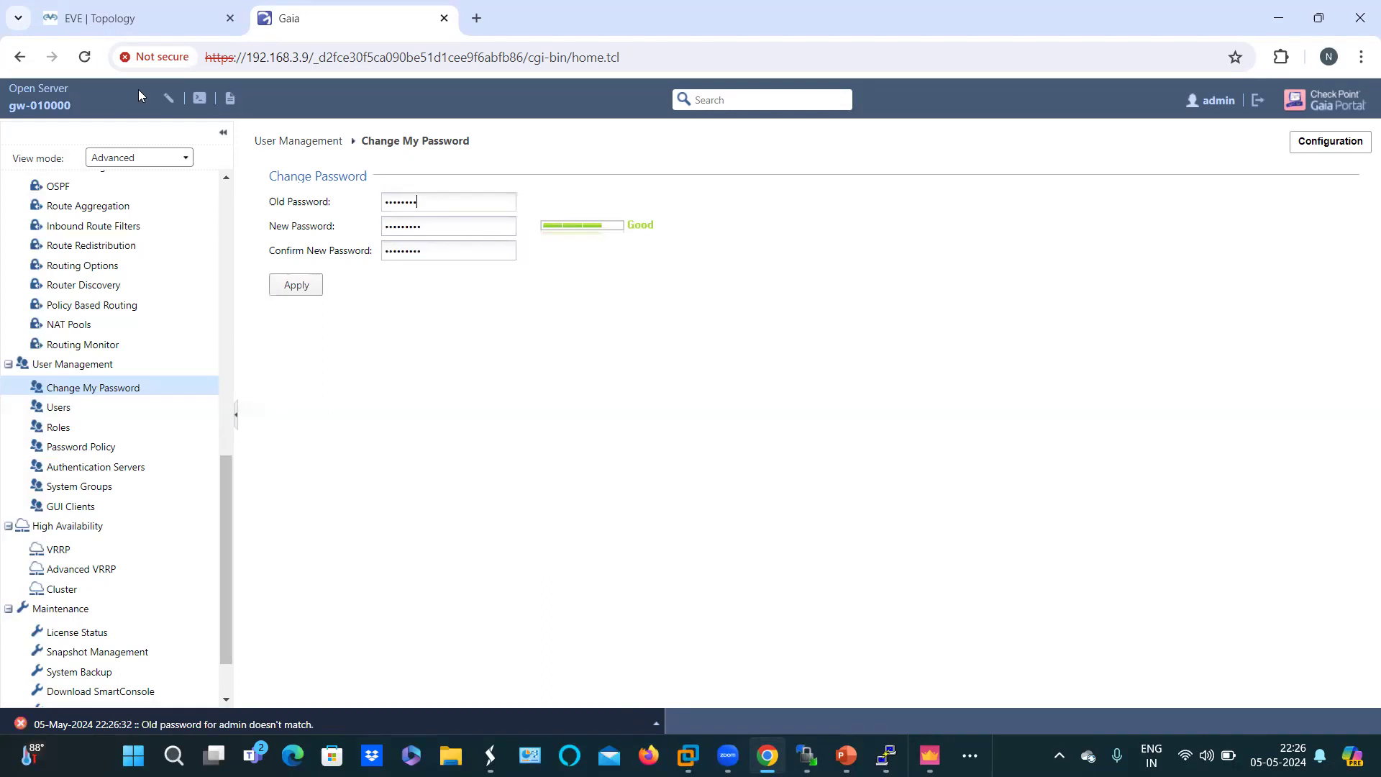
pyautogui.click(20, 58)
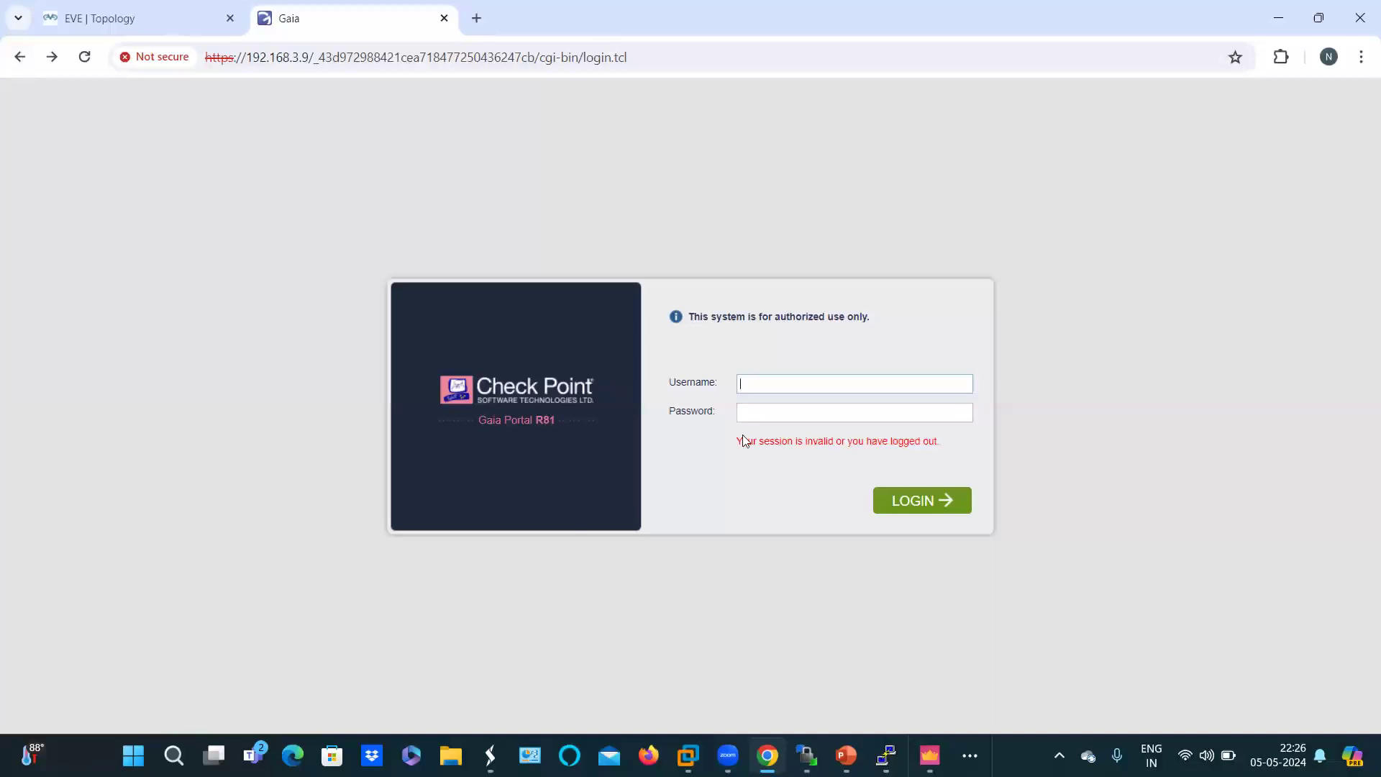
# Step: Log in to Gaia Portal as admin with the account password; the attempt is denied
pyautogui.write('admin')
pyautogui.press('Tab')
pyautogui.write('•••••••')
pyautogui.press('Return')
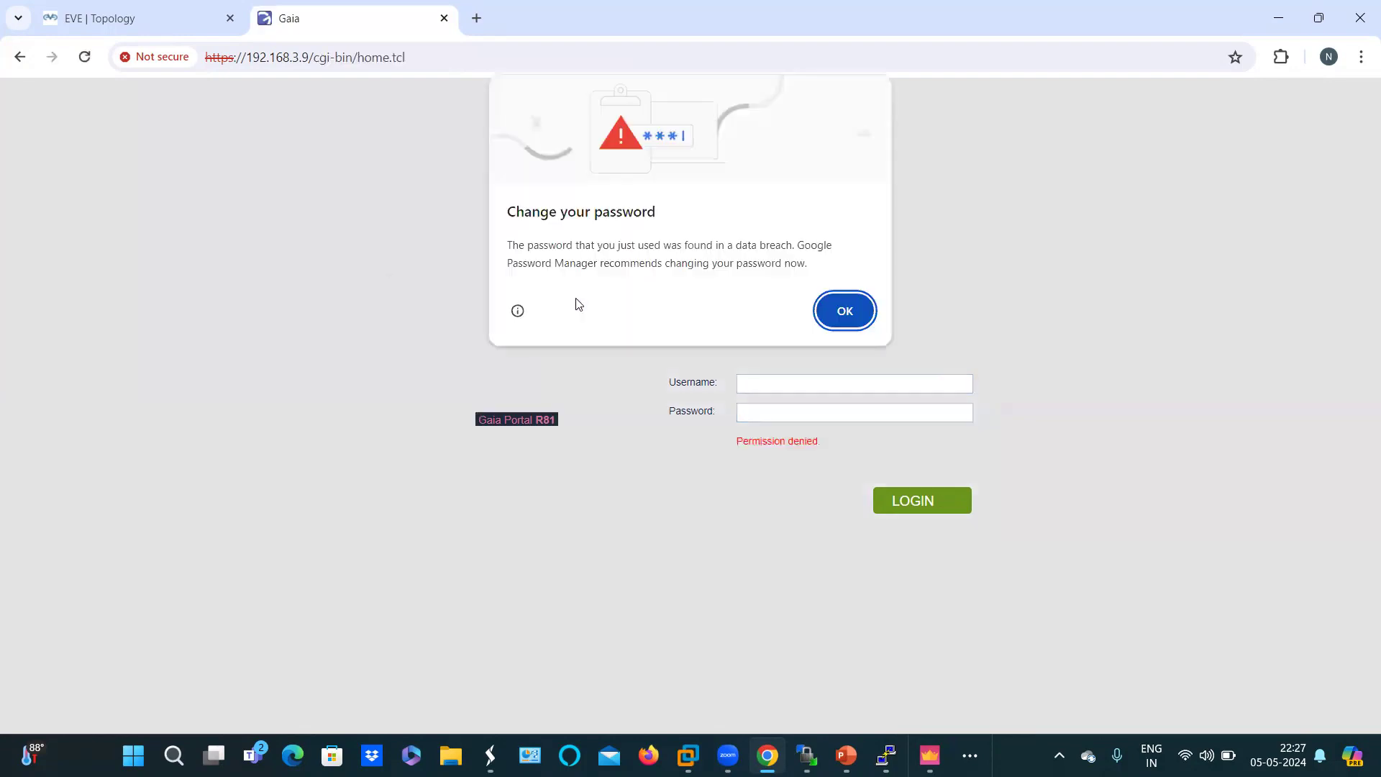
# Step: Dismiss Chrome's breached-password warning and log in again as admin with the password
pyautogui.click(843, 320)
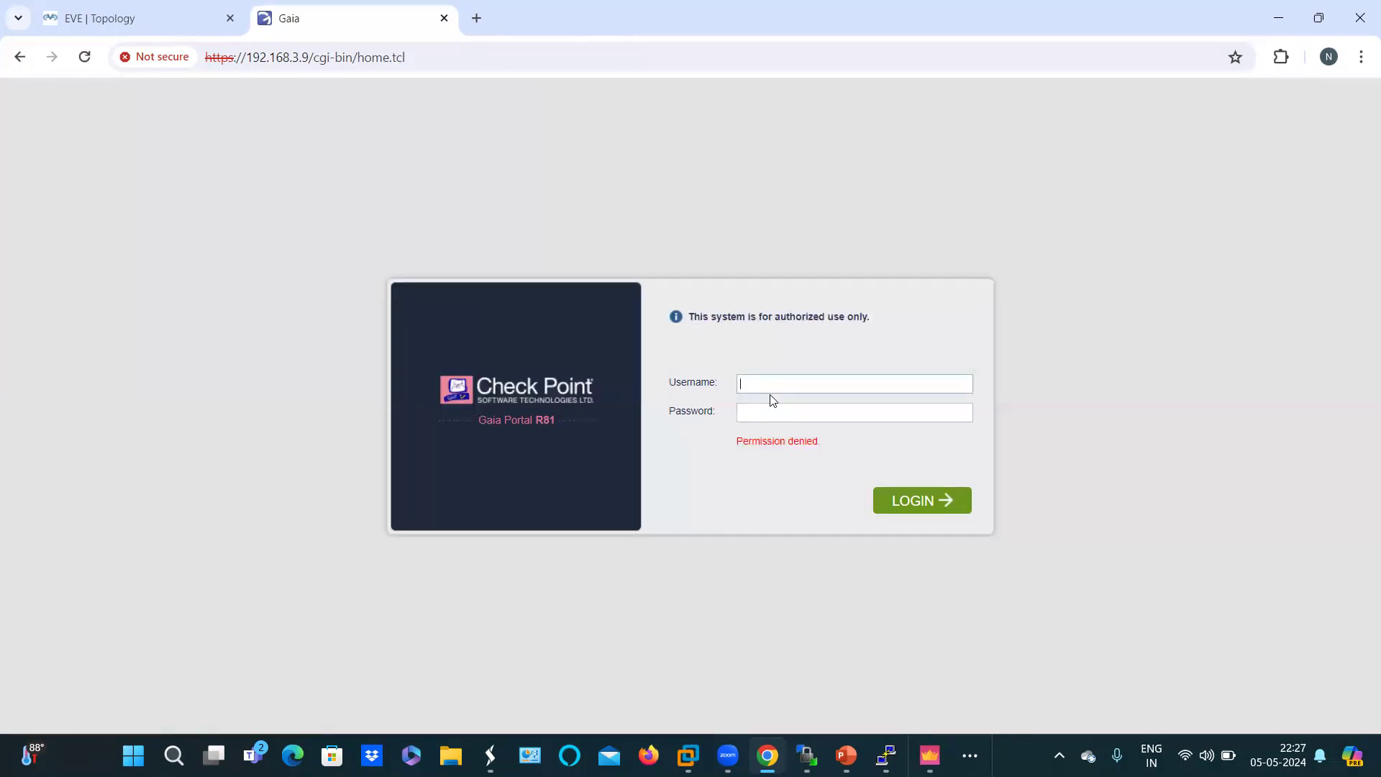
pyautogui.write('admin')
pyautogui.write('n@123')
pyautogui.press('Return')
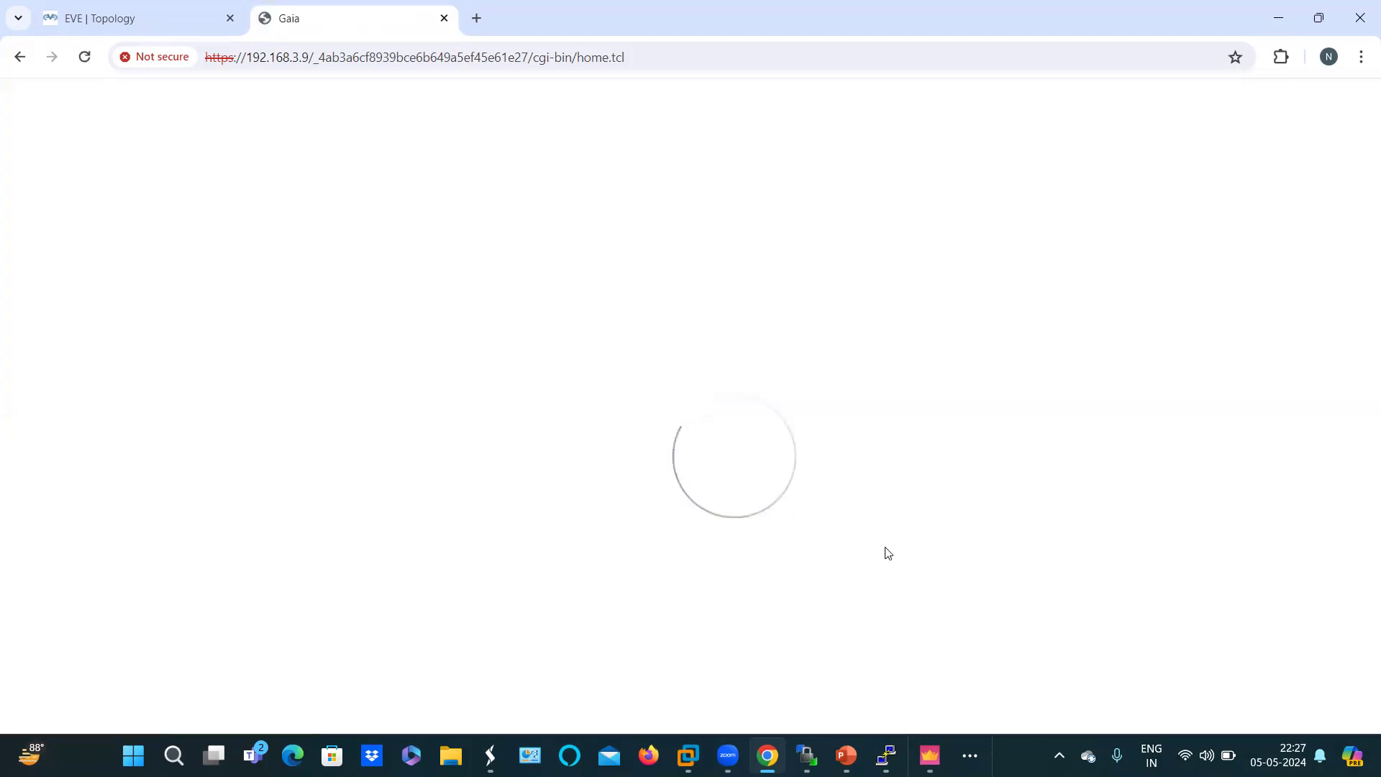
# Step: Bring up the SmartConsole login window and take over the Gaia configuration lock
pyautogui.click(930, 755)
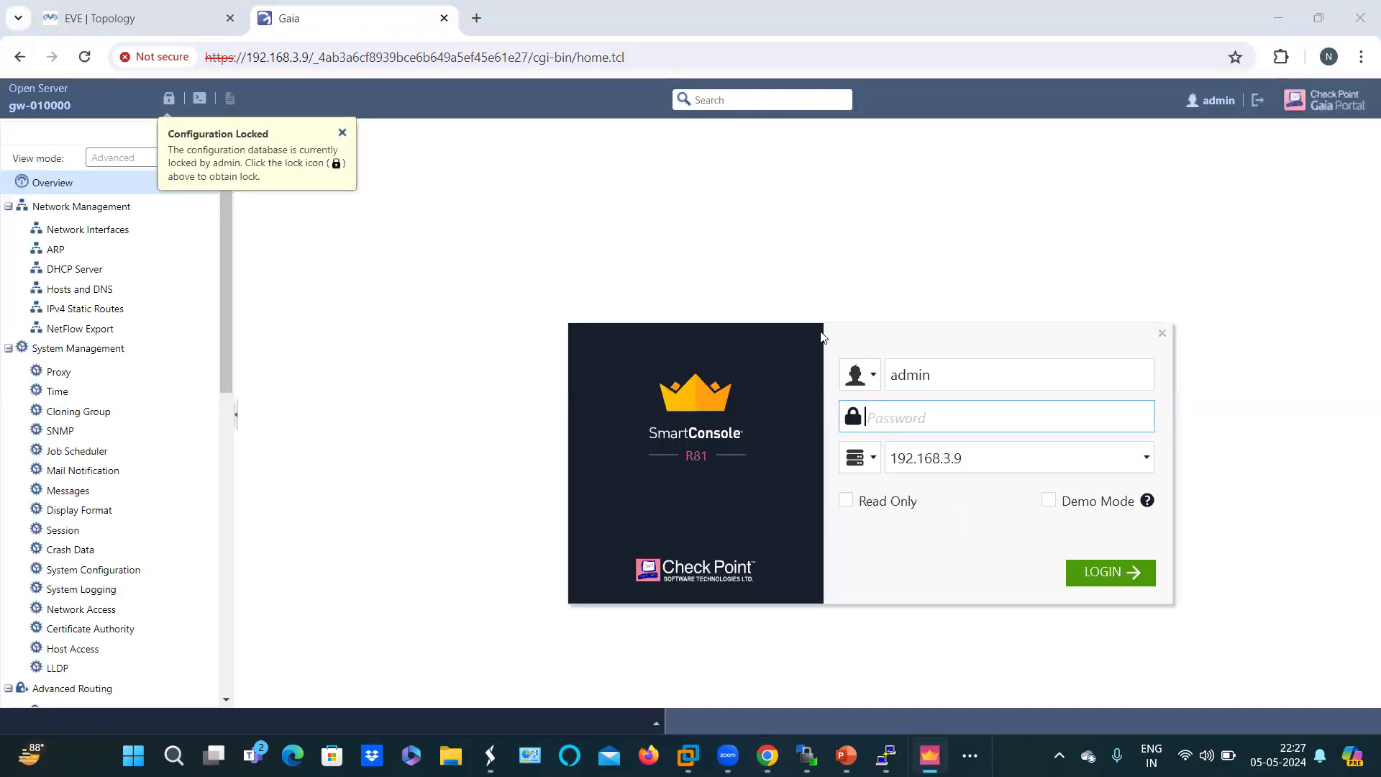
pyautogui.moveTo(822, 337); pyautogui.dragTo(833, 186)
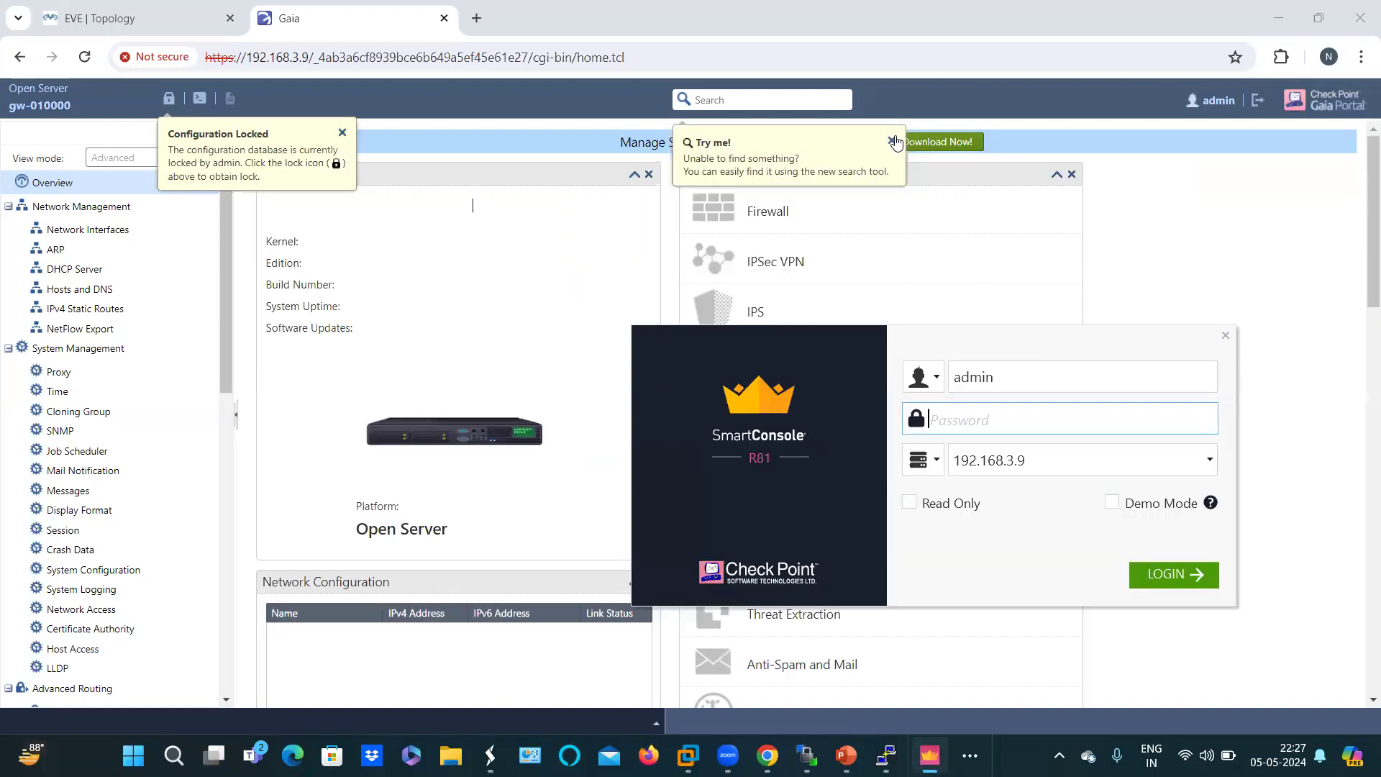
pyautogui.click(571, 220)
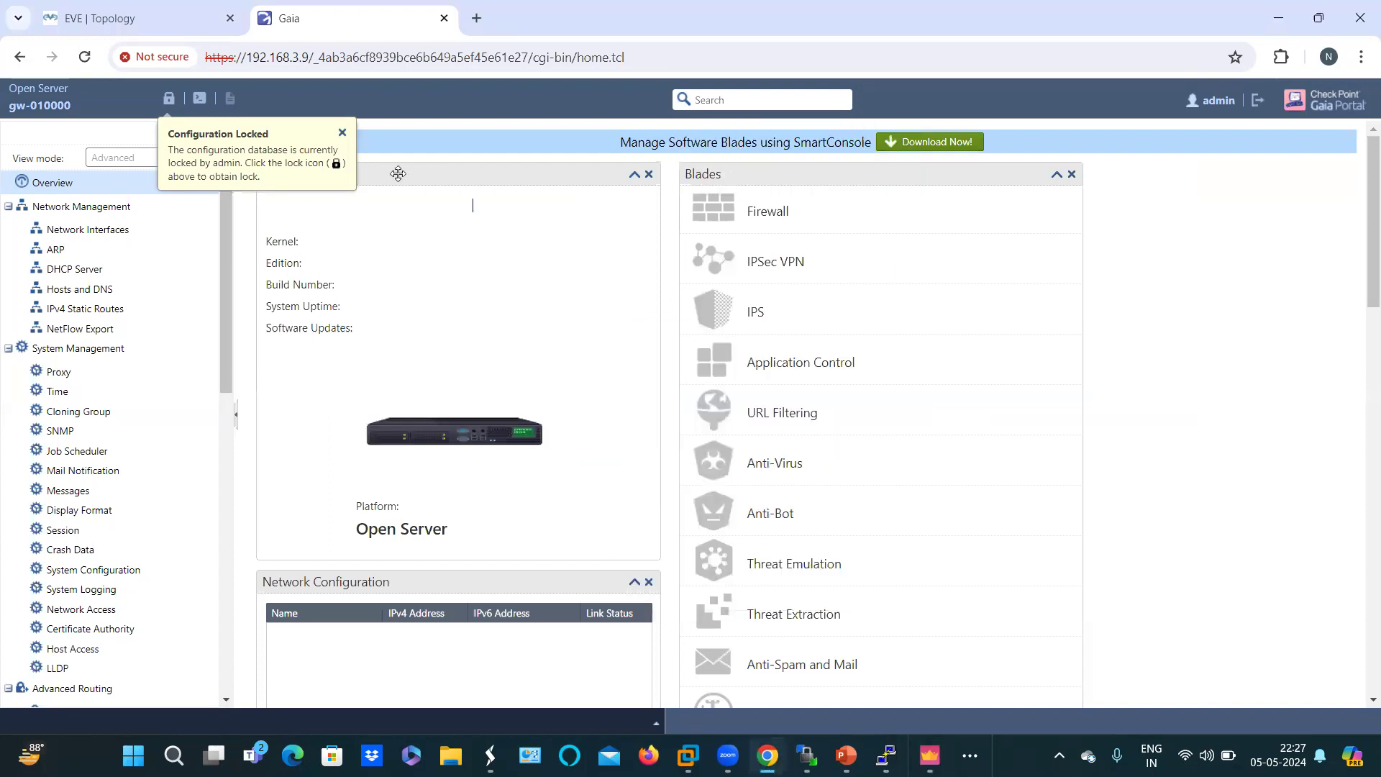
pyautogui.click(342, 132)
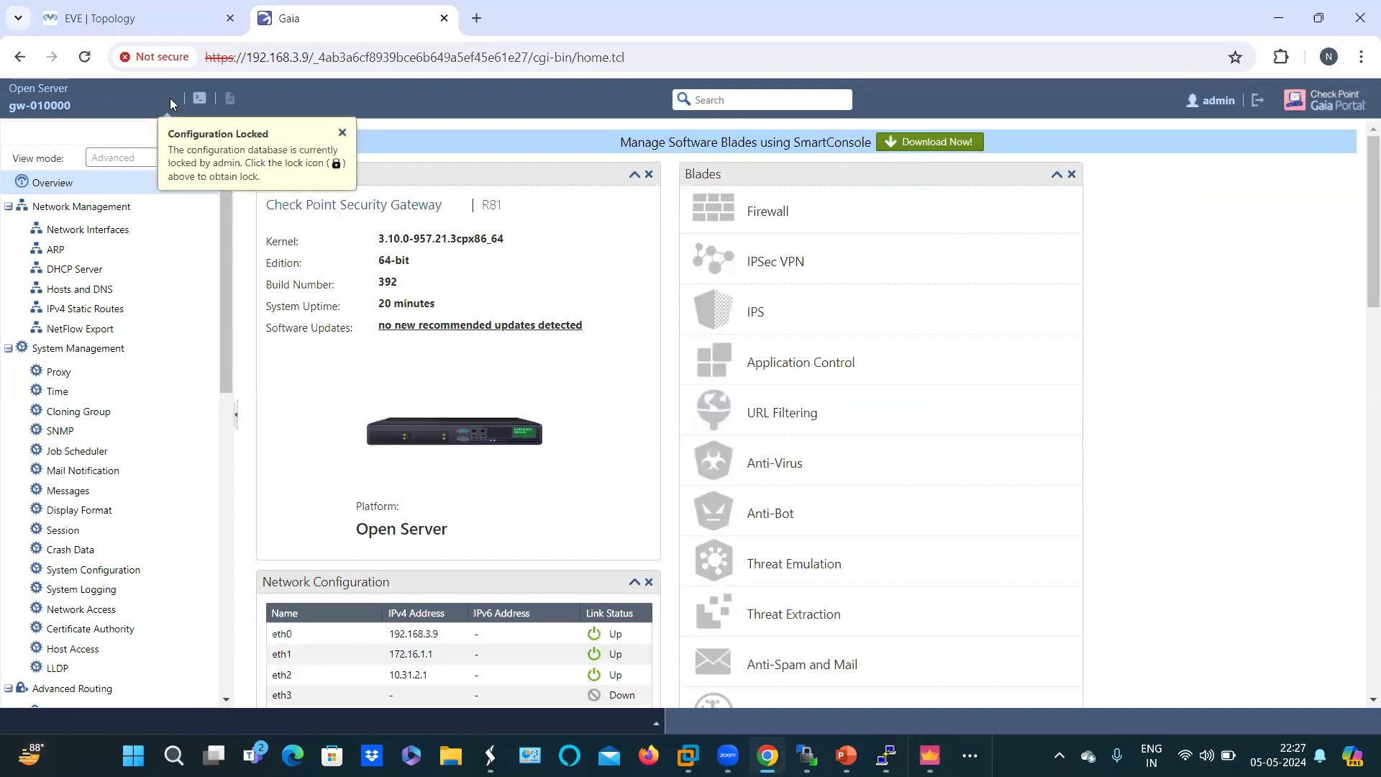
pyautogui.click(169, 100)
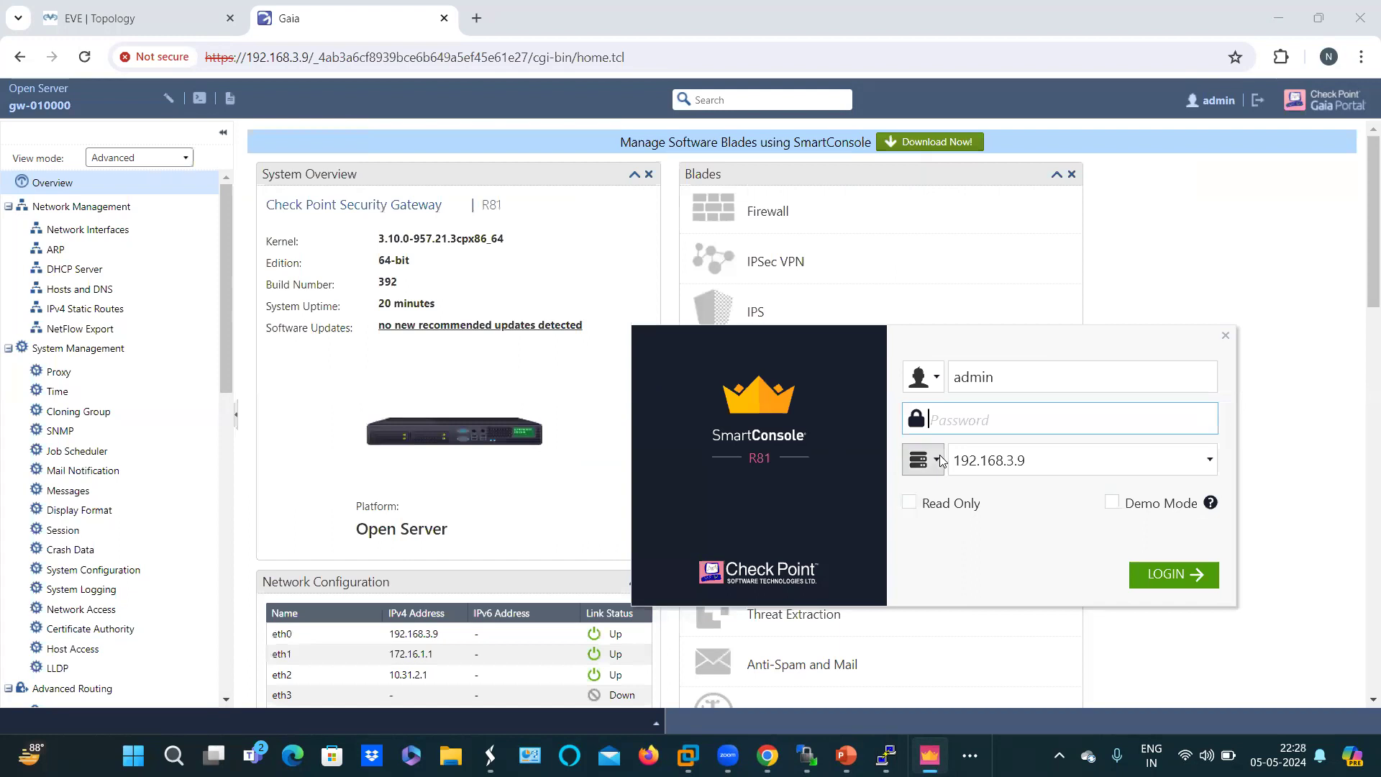
# Step: Retry the SmartConsole admin login to 192.168.3.9, which is rejected as invalid credentials
pyautogui.write('admin1234')
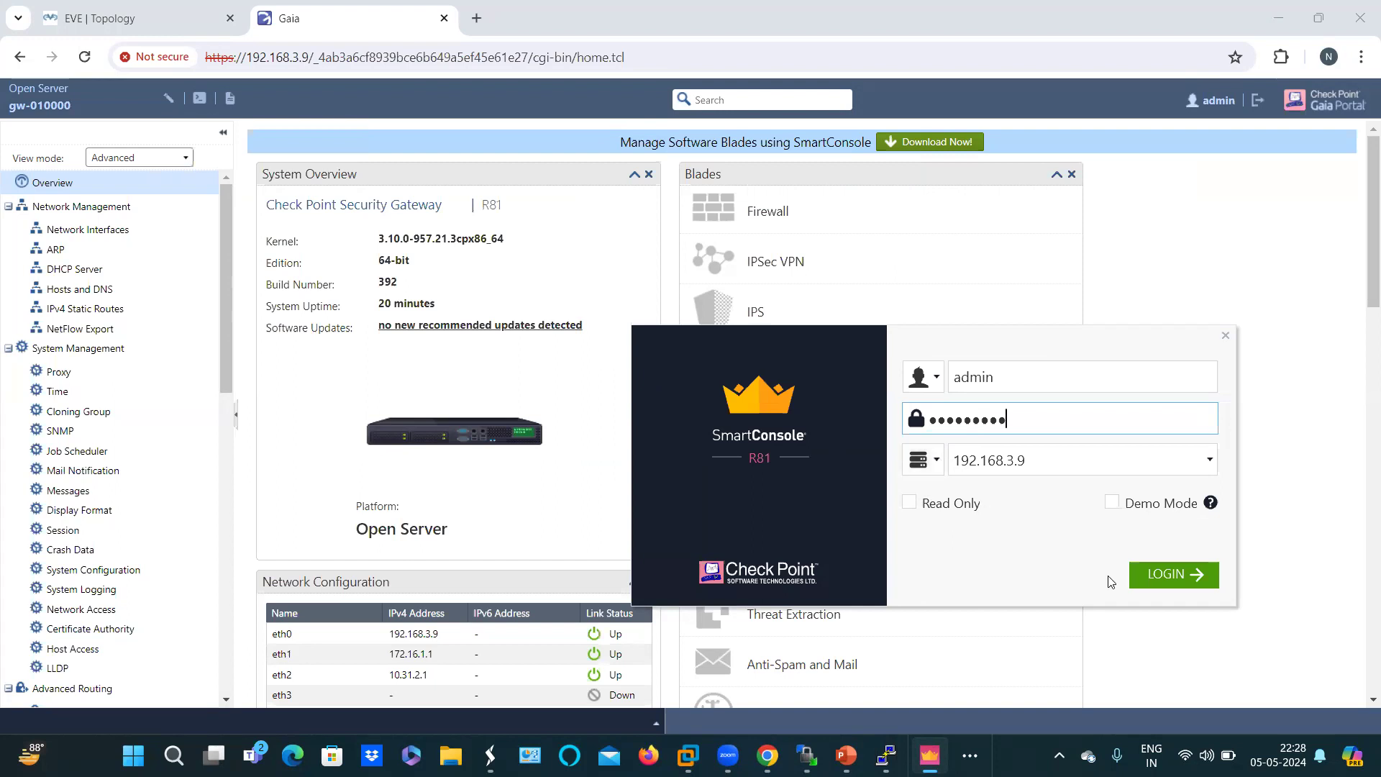
pyautogui.click(1173, 577)
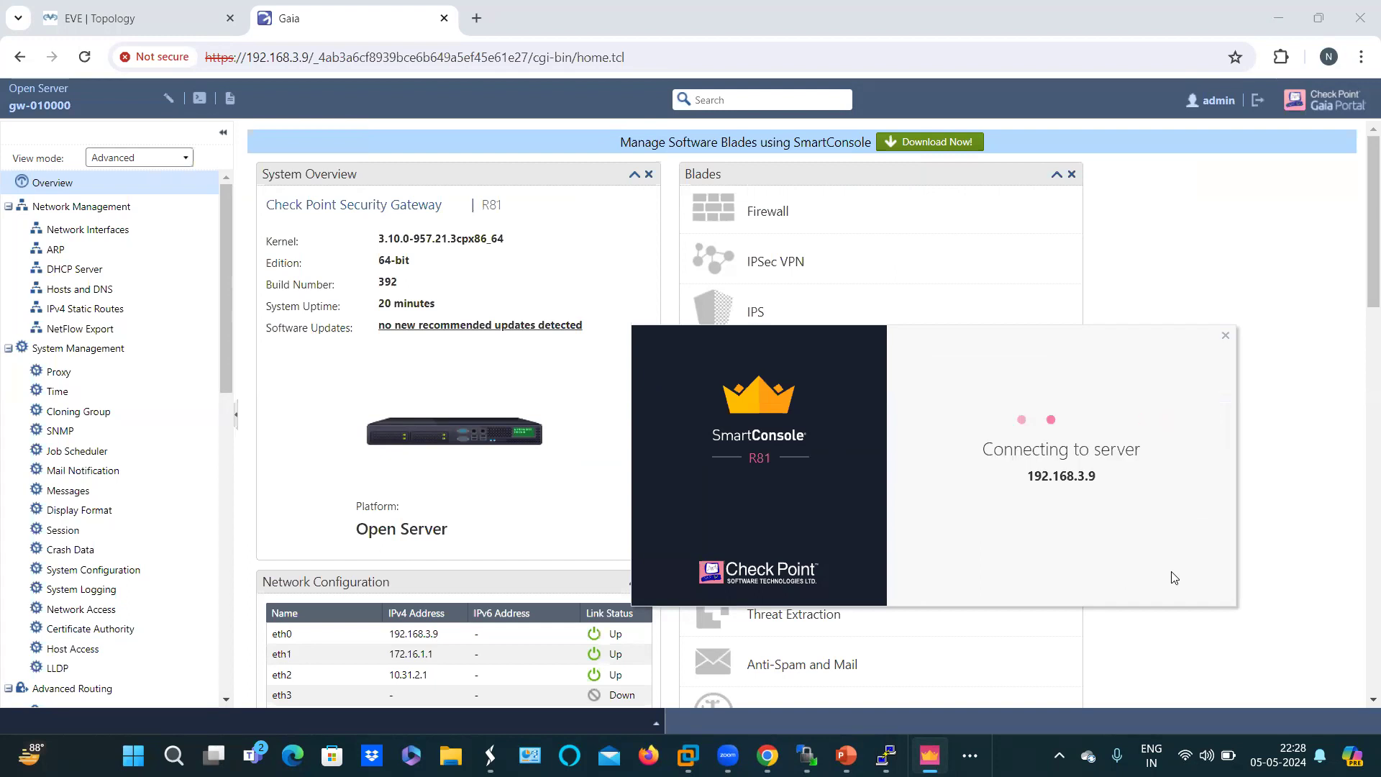
pyautogui.click(1172, 574)
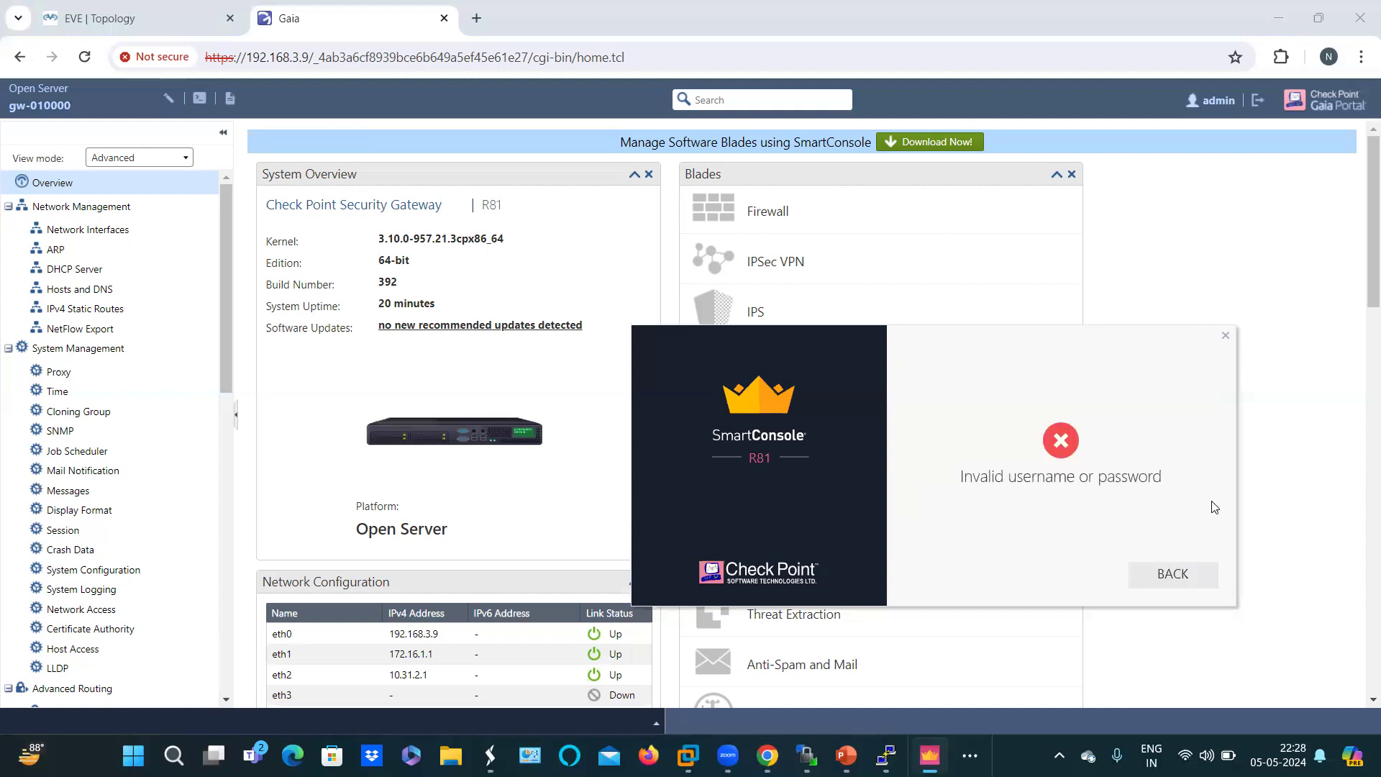
pyautogui.click(1176, 574)
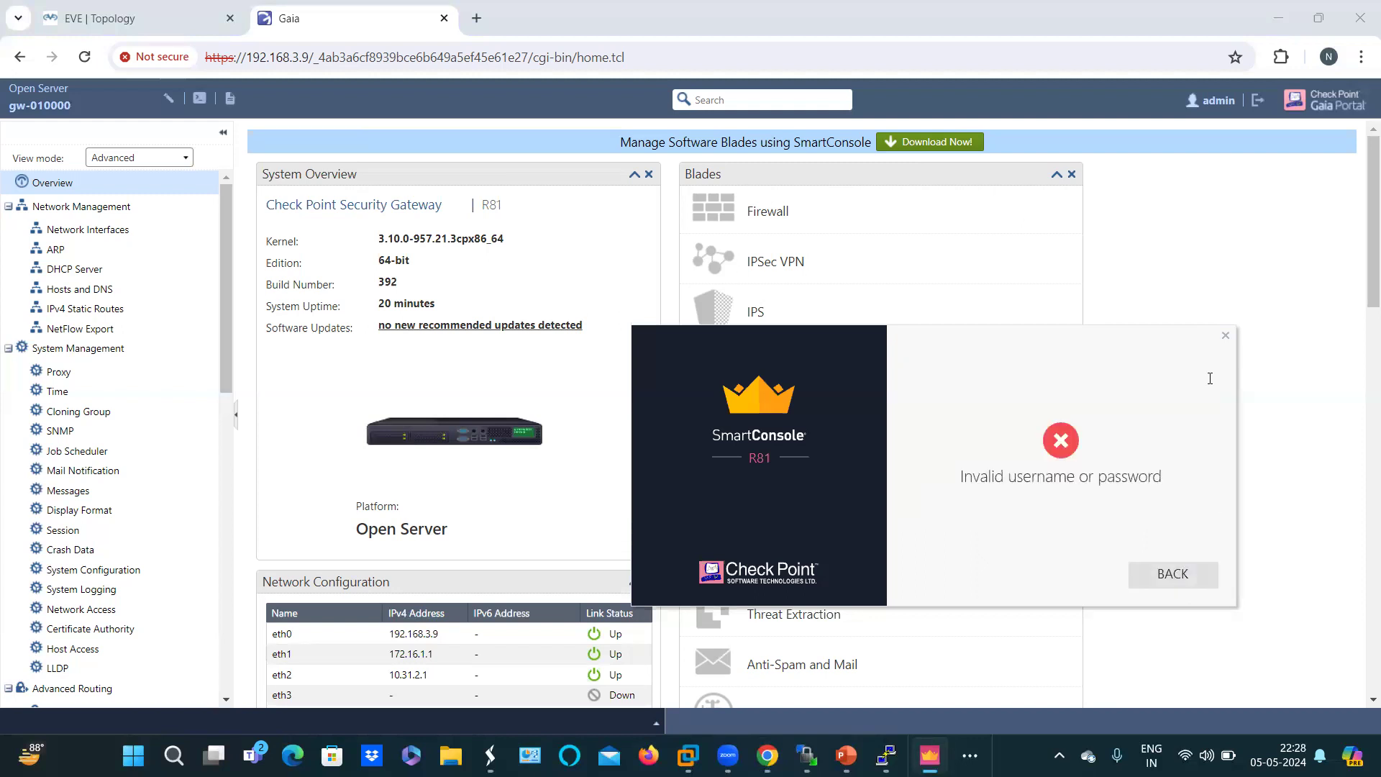
# Step: Close the SmartConsole login window and bring WinSCP's /opt/unetlab/addons/qemu/ folder view forward
pyautogui.click(1223, 333)
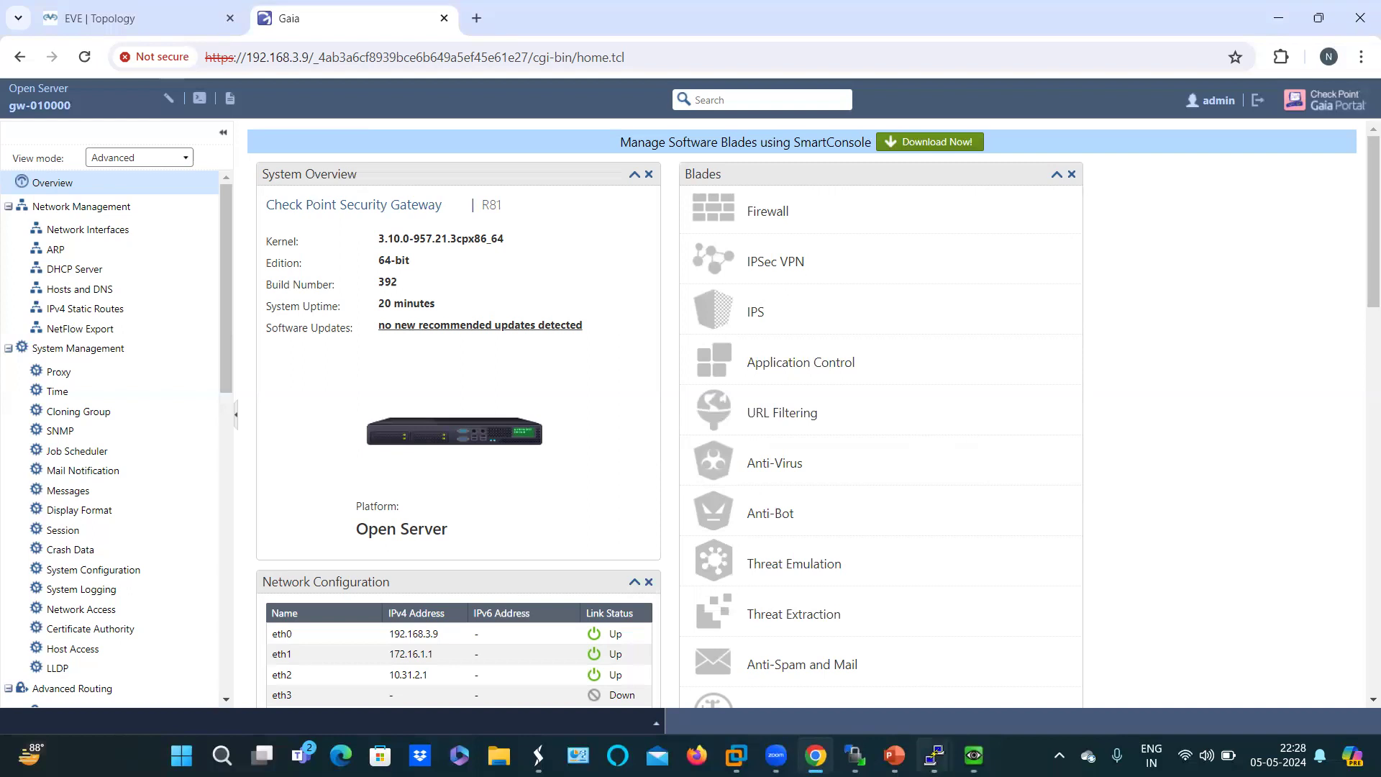
pyautogui.moveTo(974, 755)
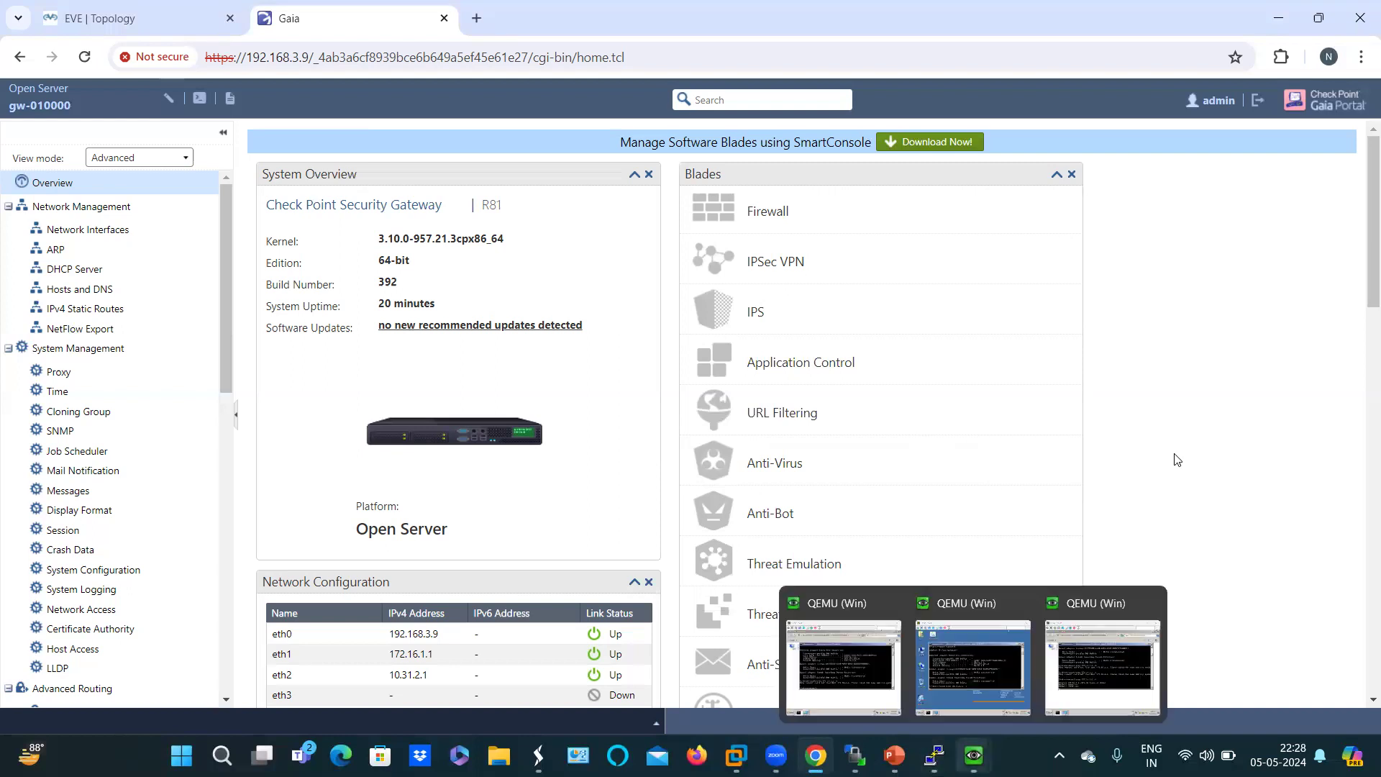
pyautogui.hotkey('alt', 'Tab')
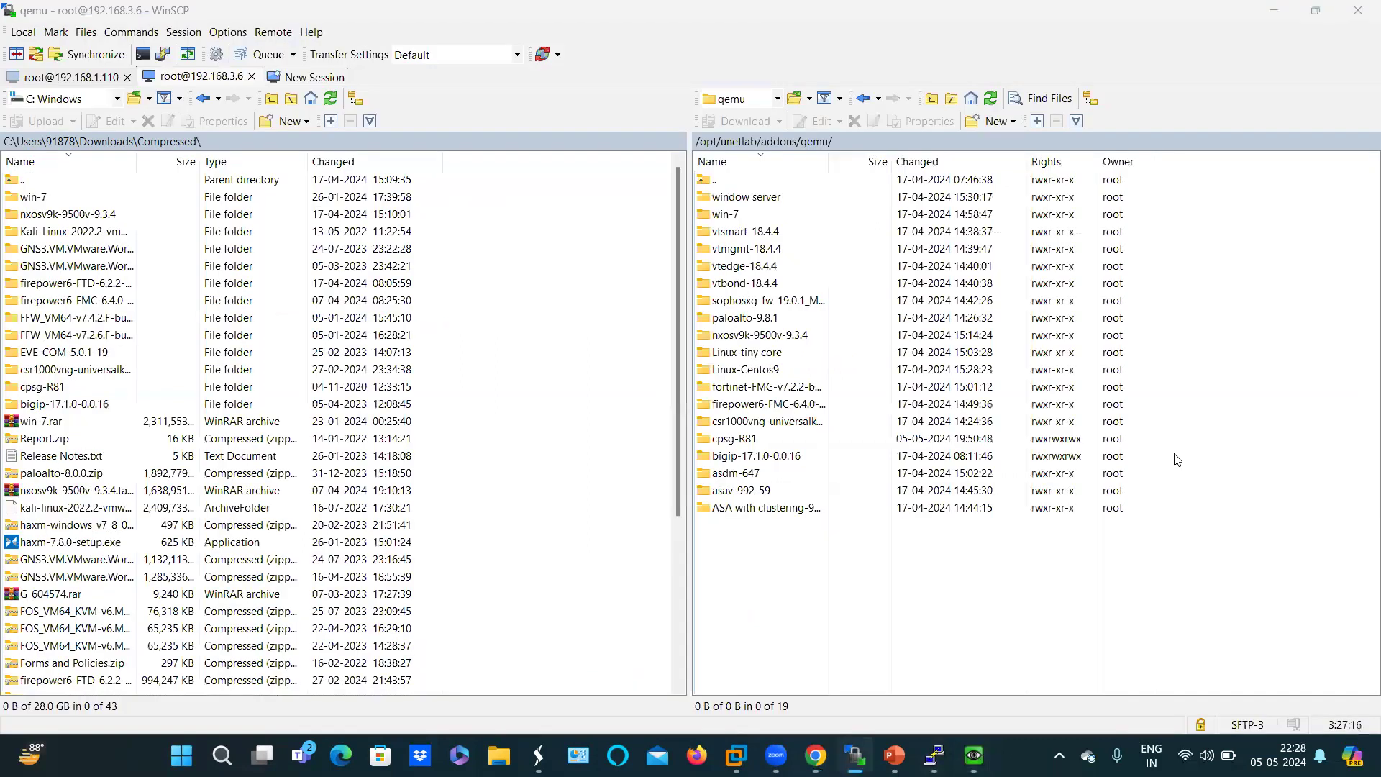